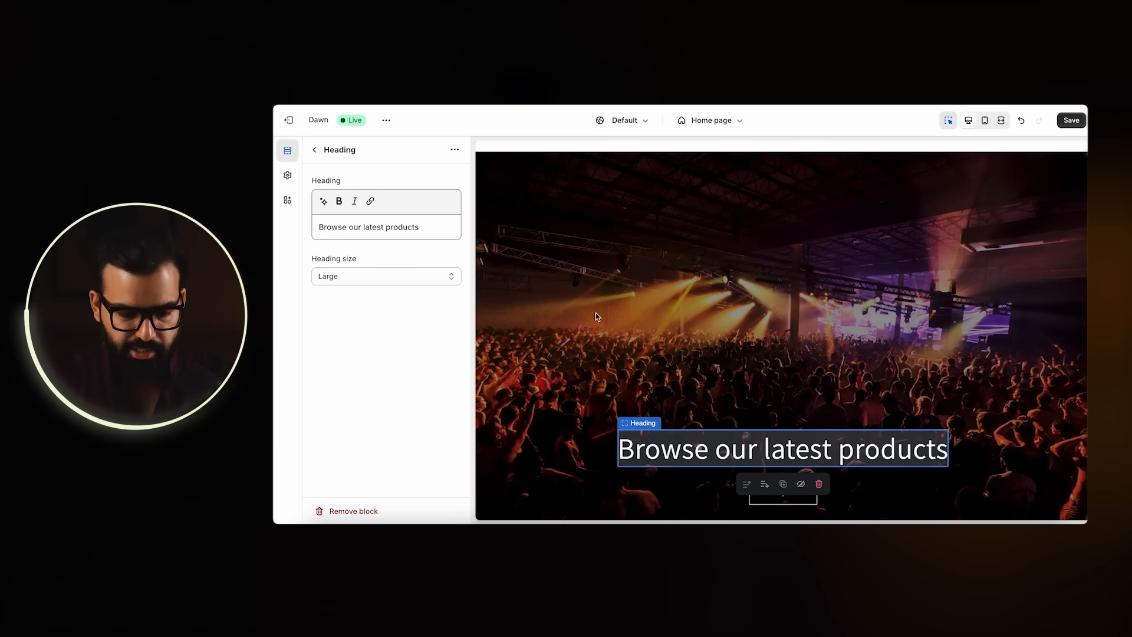
# Replace the image banner's heading text with "The go-to place for music enthusiasts" and return to the section list.
pyautogui.tripleClick(386, 227)
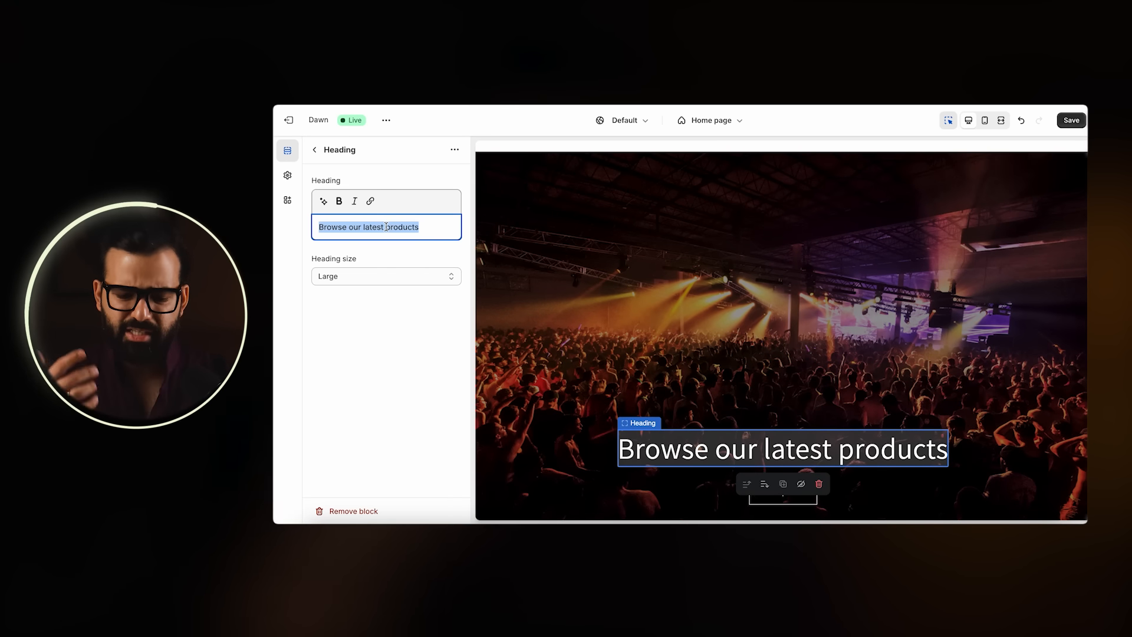
pyautogui.scroll(2, 519, 295)
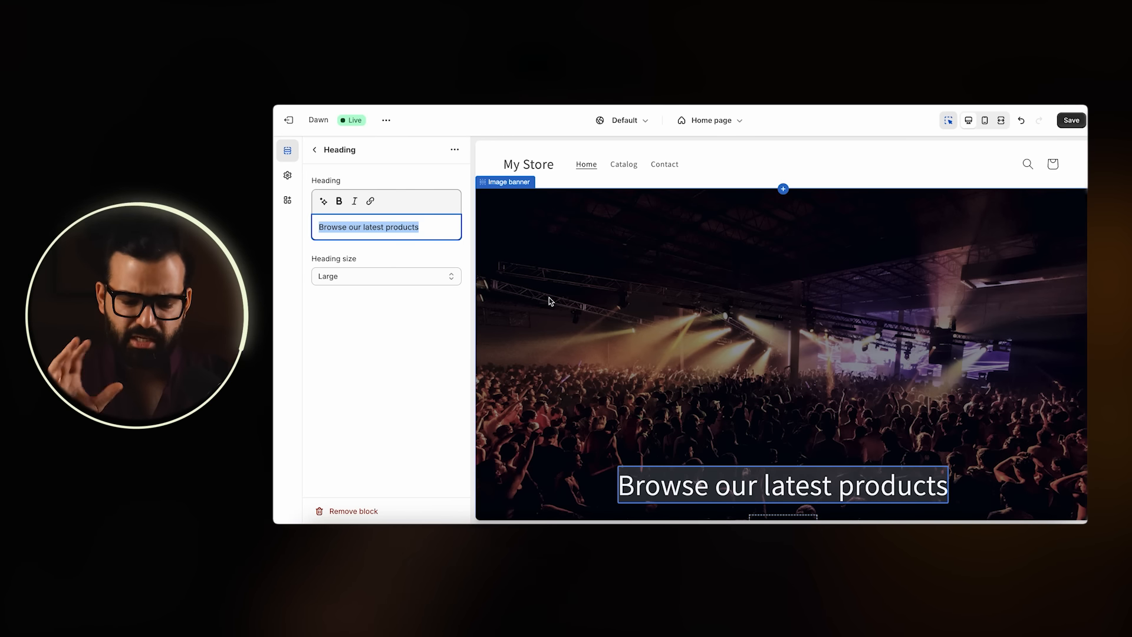
pyautogui.write('T')
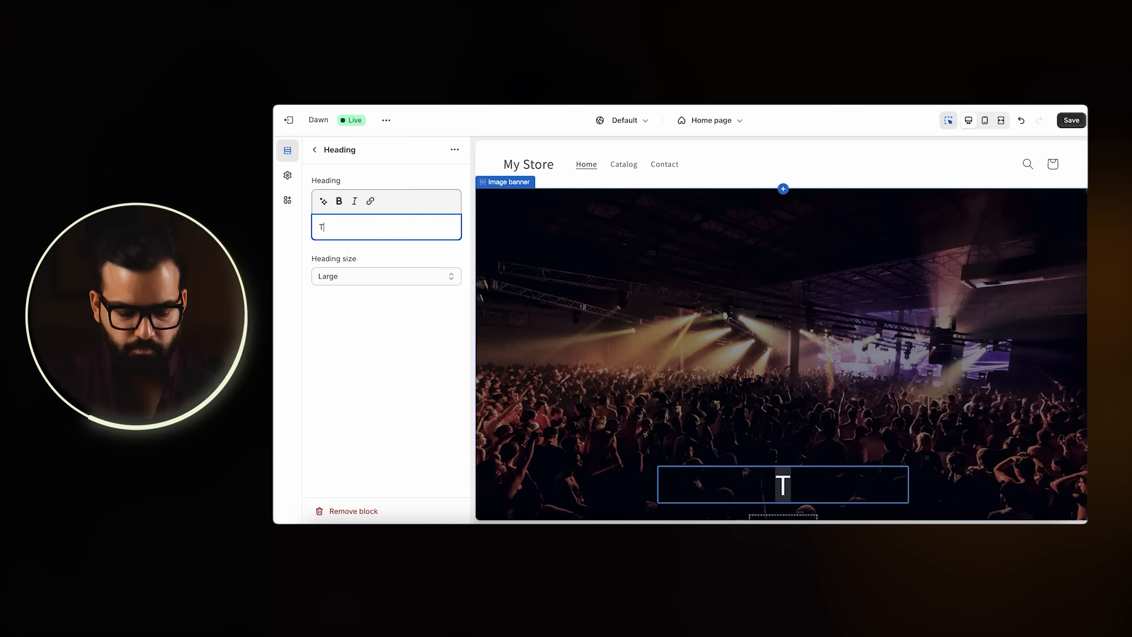
pyautogui.write('he go-to place for music lo')
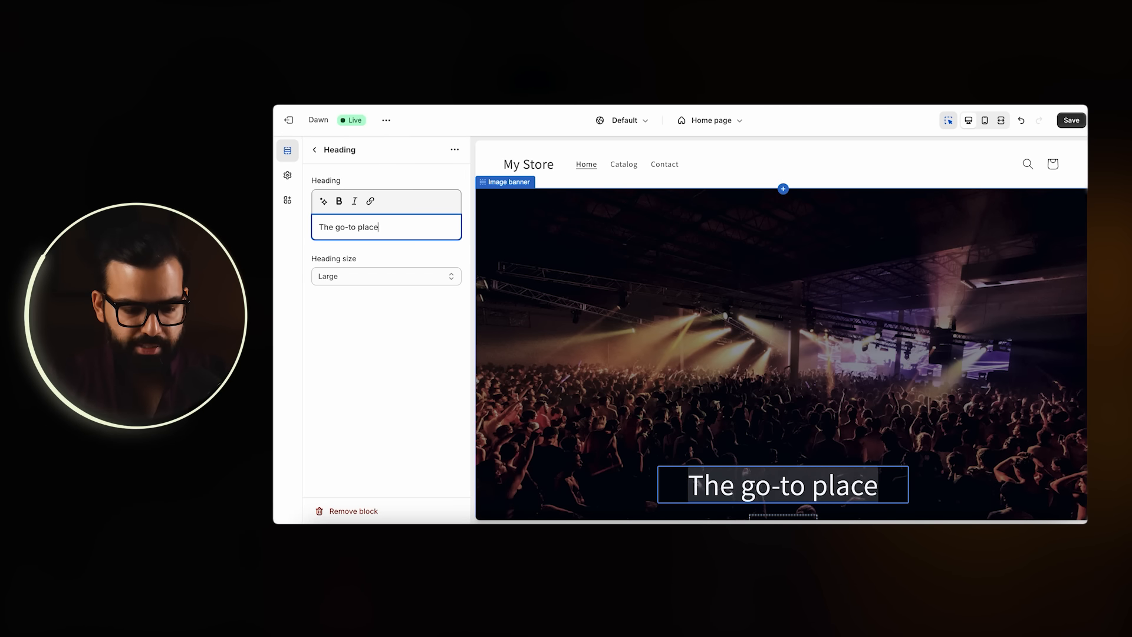
pyautogui.press('BackSpace')
pyautogui.press('BackSpace')
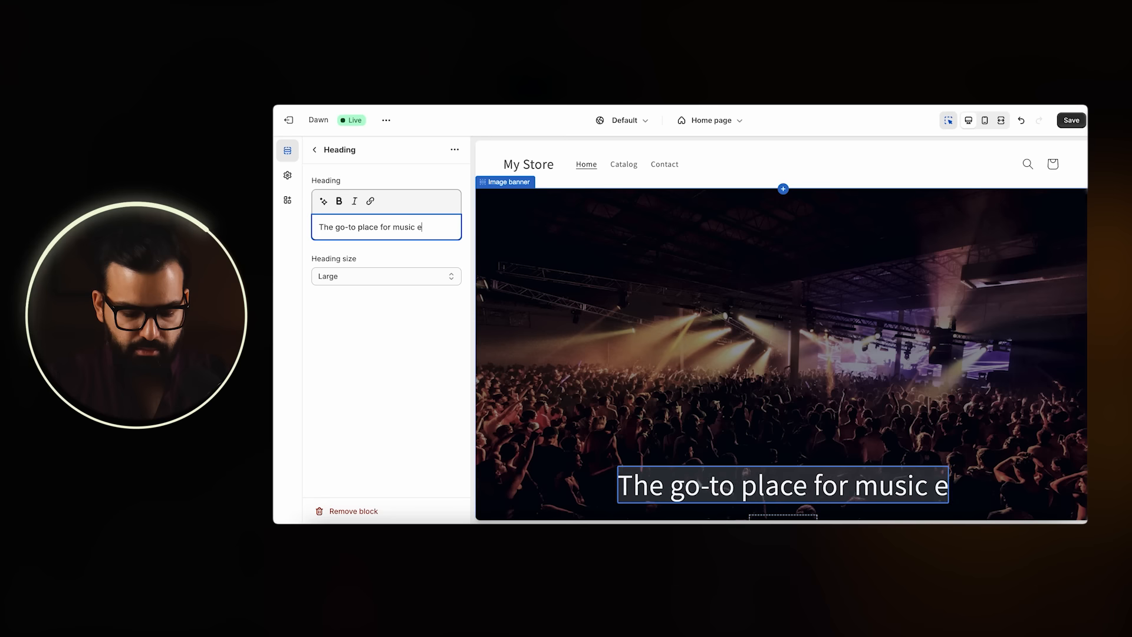
pyautogui.write('enthusiasts')
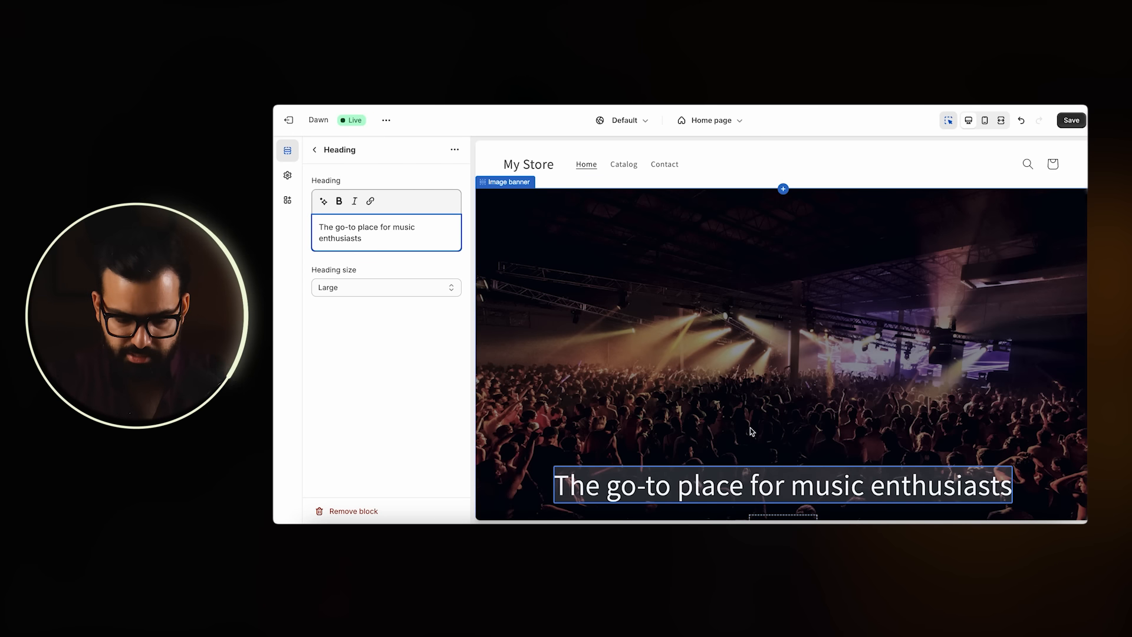
pyautogui.scroll(-3, 752, 431)
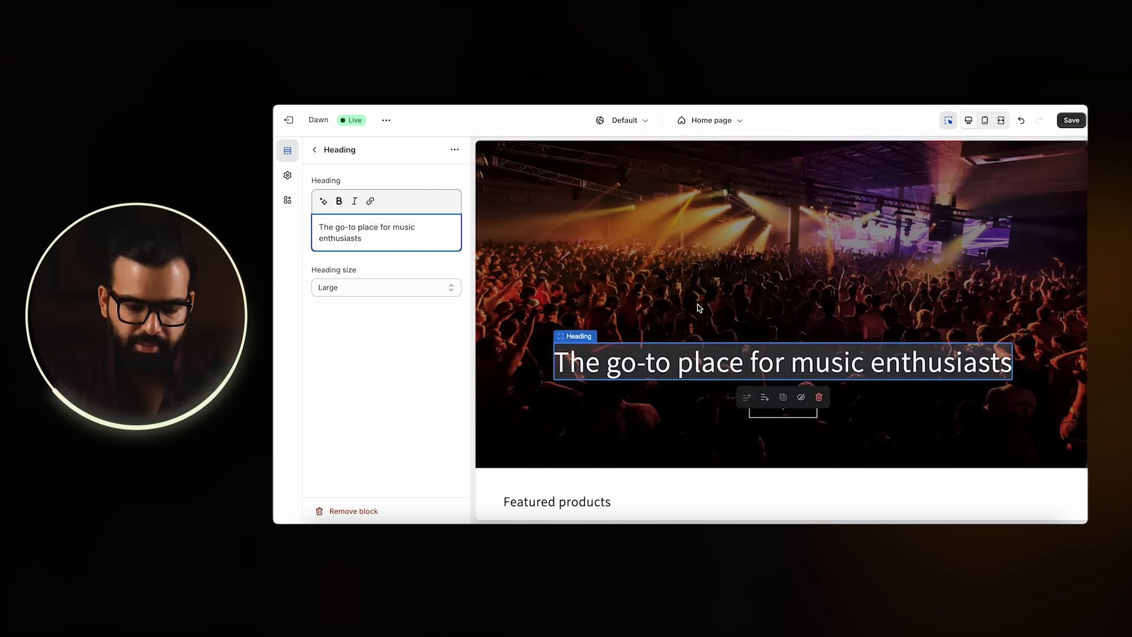
pyautogui.scroll(3, 697, 307)
pyautogui.click(316, 150)
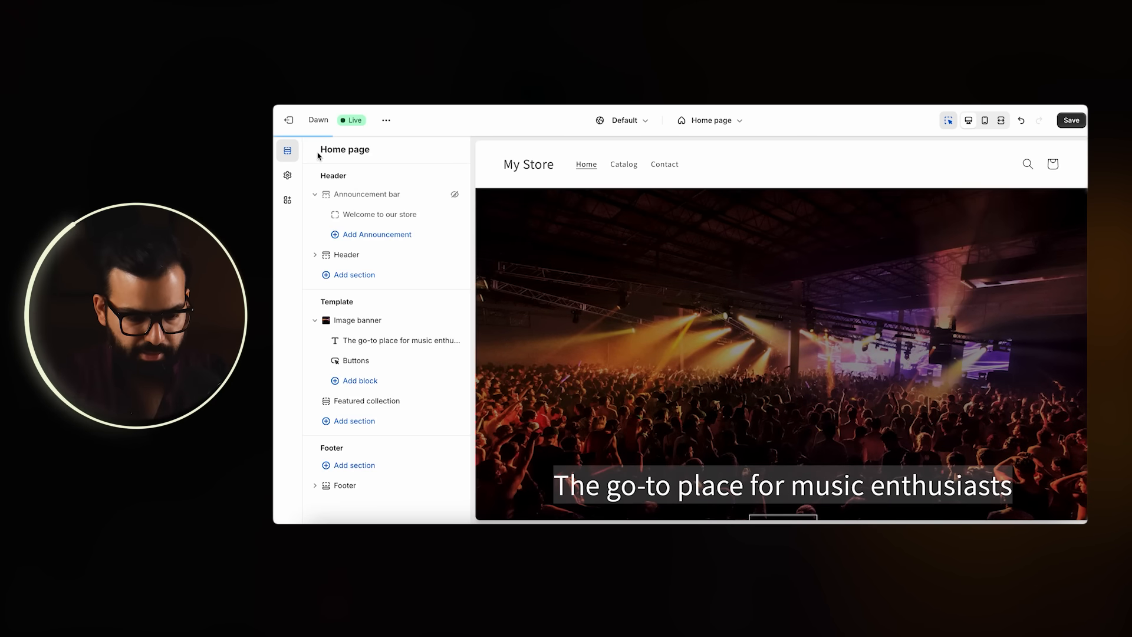
# Look through the announcement's settings and the blocks of the Header section.
pyautogui.click(378, 216)
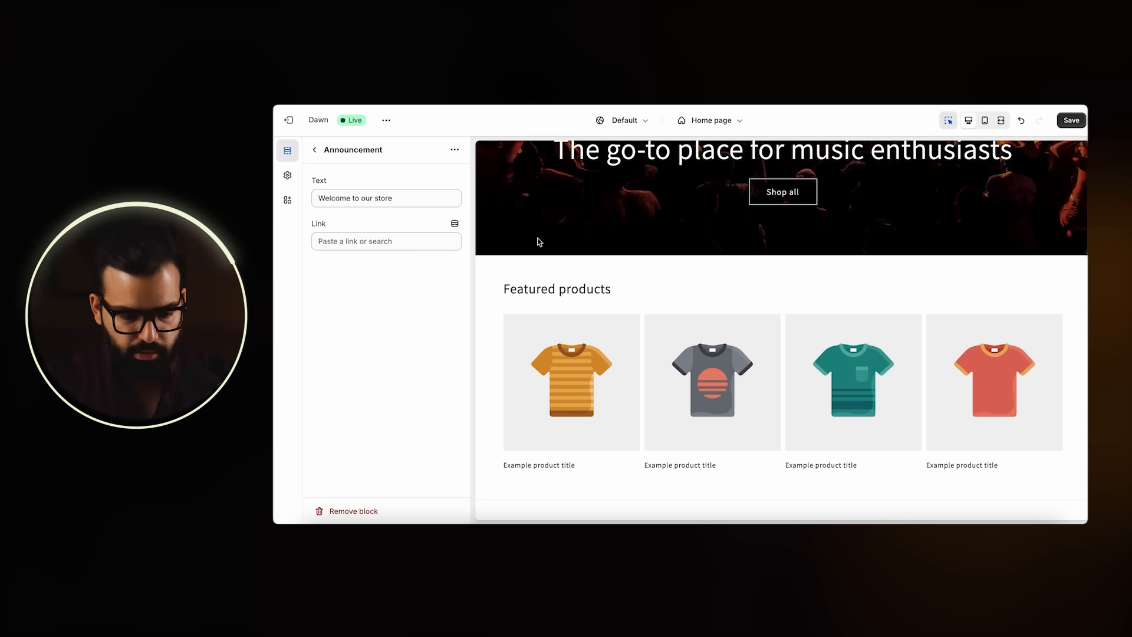
pyautogui.click(317, 151)
pyautogui.scroll(5, 719, 320)
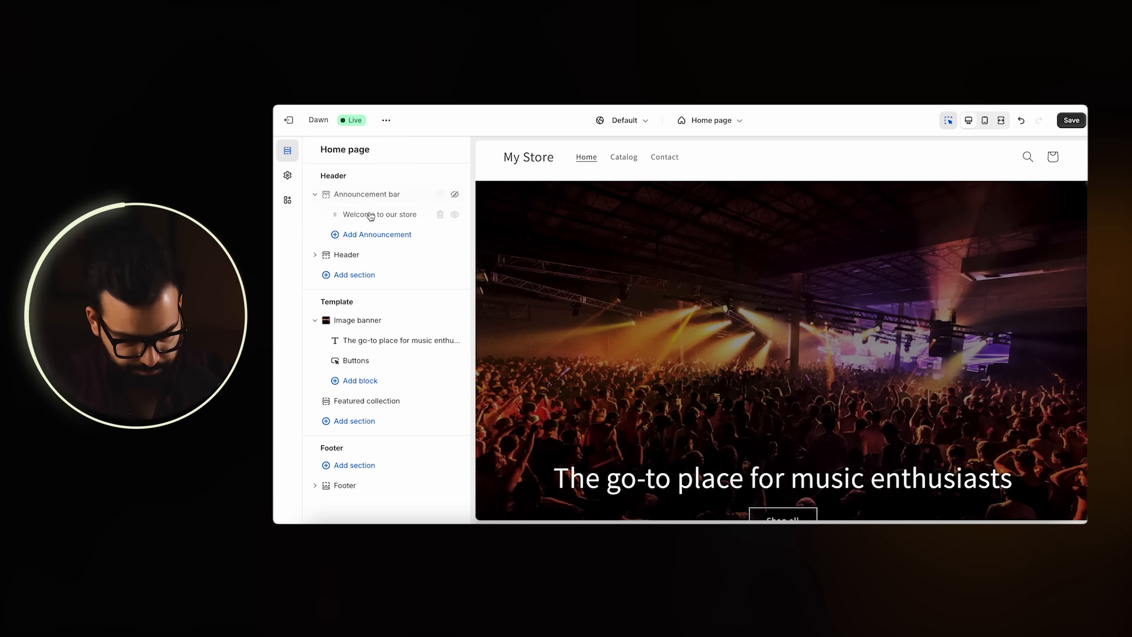
pyautogui.click(314, 254)
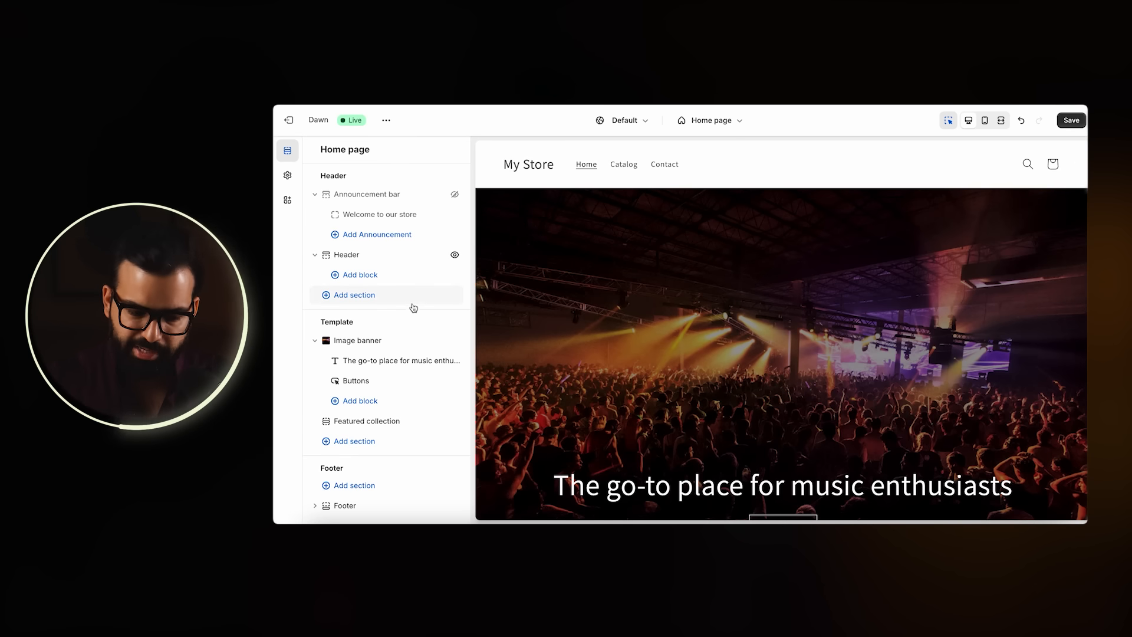
pyautogui.click(376, 346)
pyautogui.press('Escape')
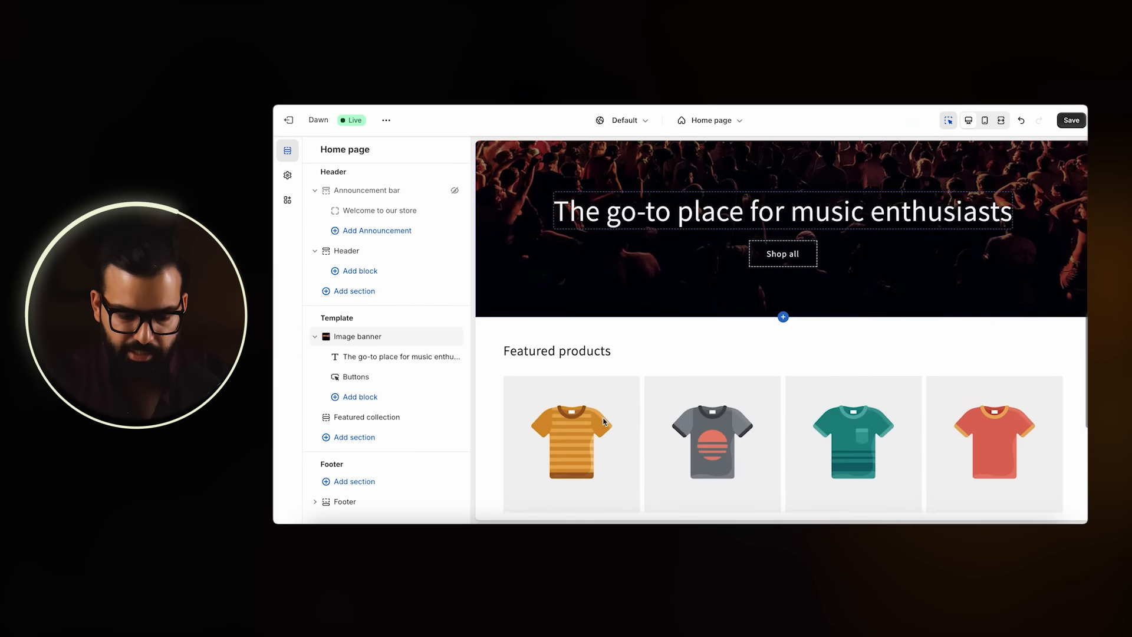
# Review the settings of the Featured collection section and the footer in the page preview.
pyautogui.click(636, 278)
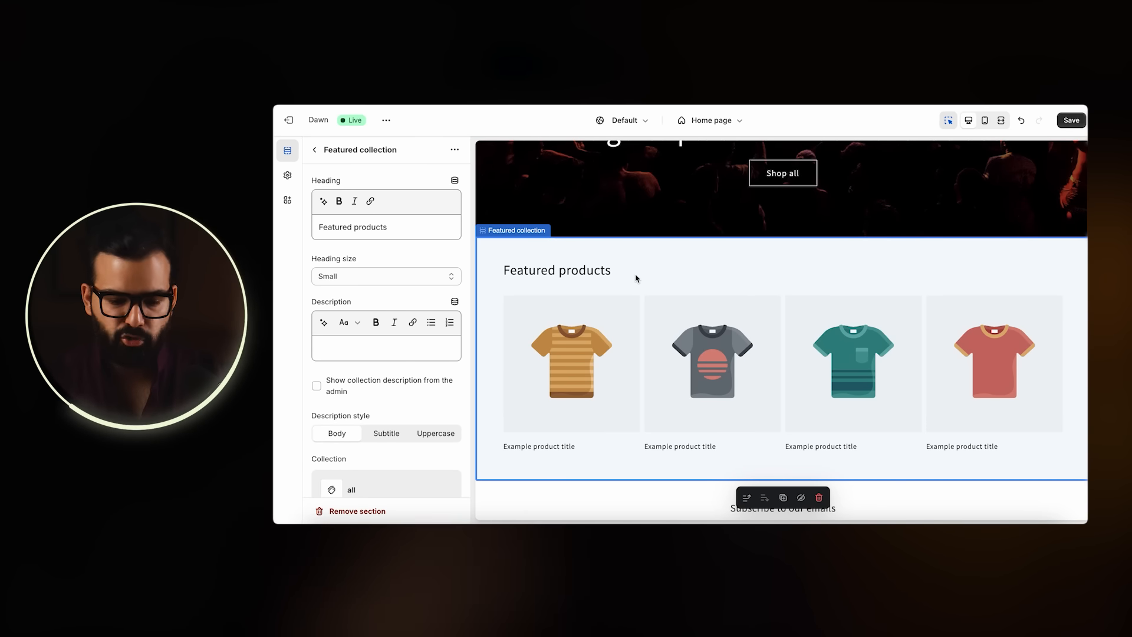
pyautogui.scroll(-2, 635, 278)
pyautogui.scroll(-2, 636, 279)
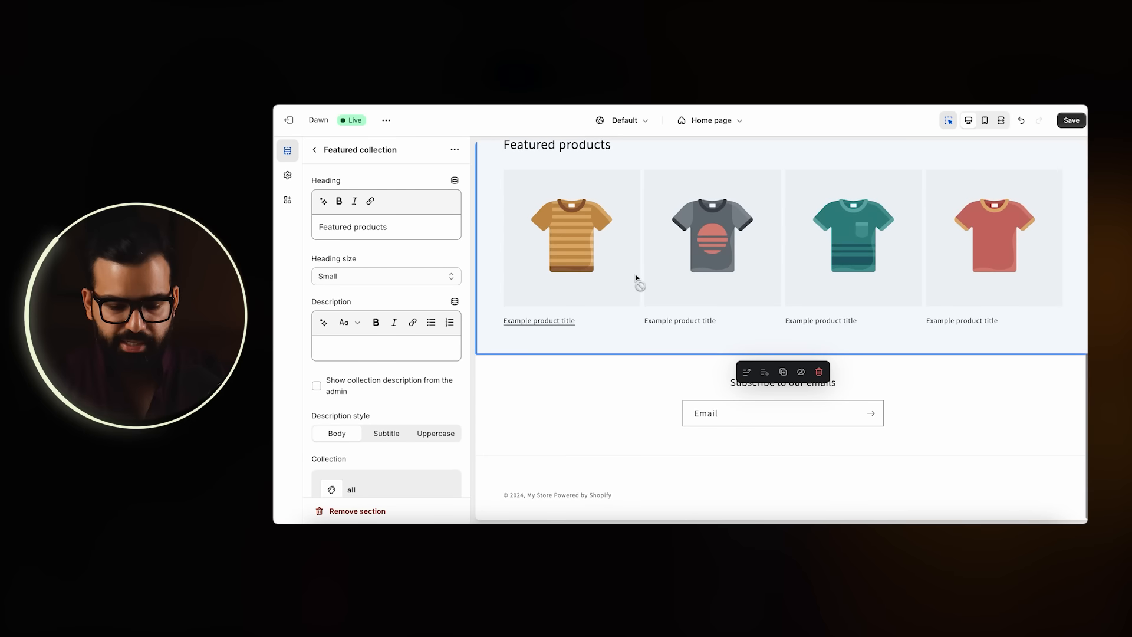
pyautogui.click(609, 403)
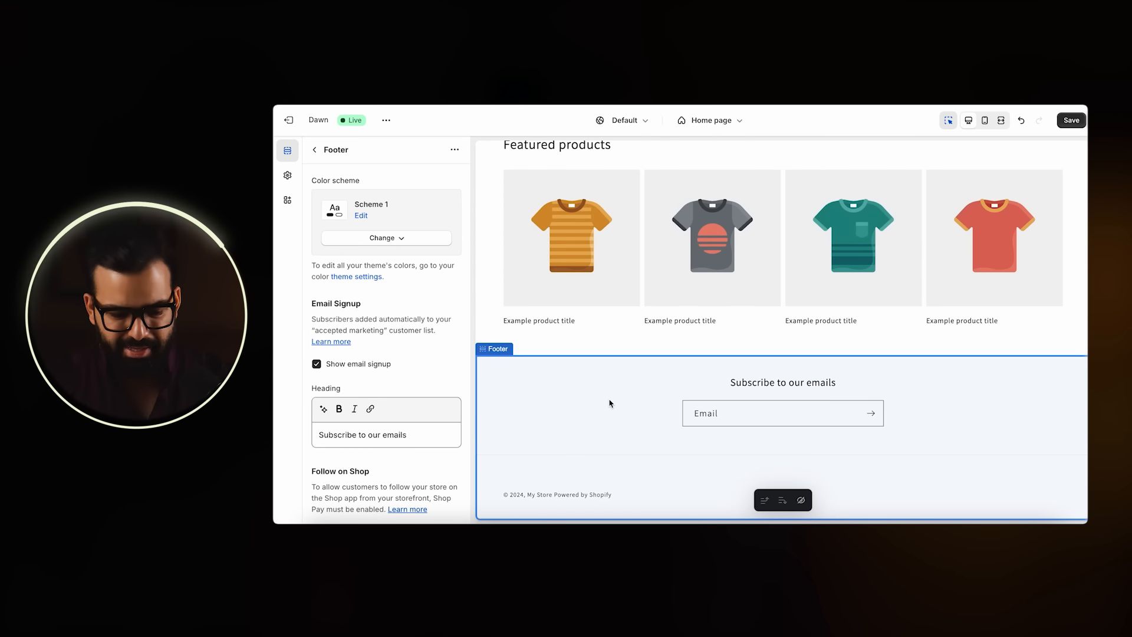
pyautogui.scroll(10, 586, 412)
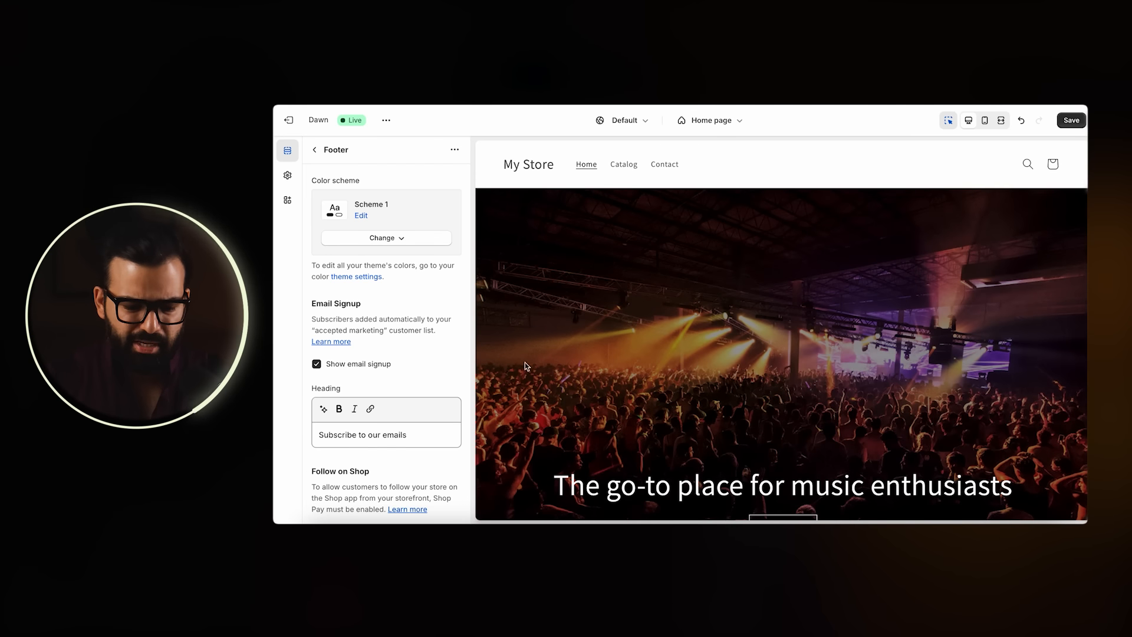
# Examine the editing options for the image banner's first image and leave them without making changes.
pyautogui.click(593, 337)
pyautogui.click(336, 270)
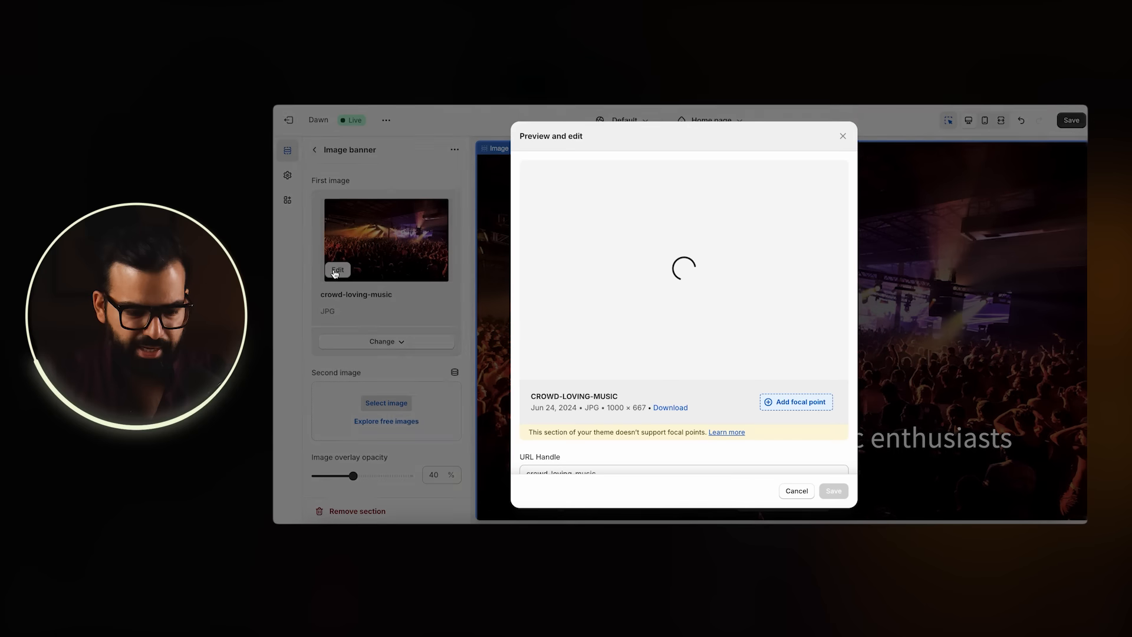
pyautogui.scroll(-3, 724, 431)
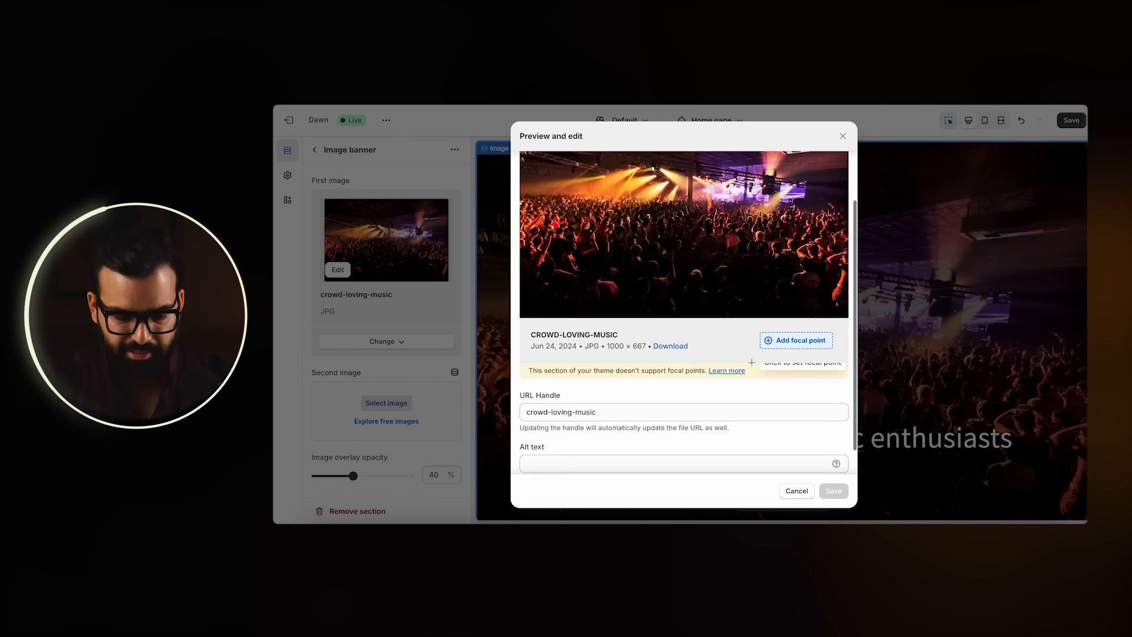
pyautogui.scroll(3, 704, 374)
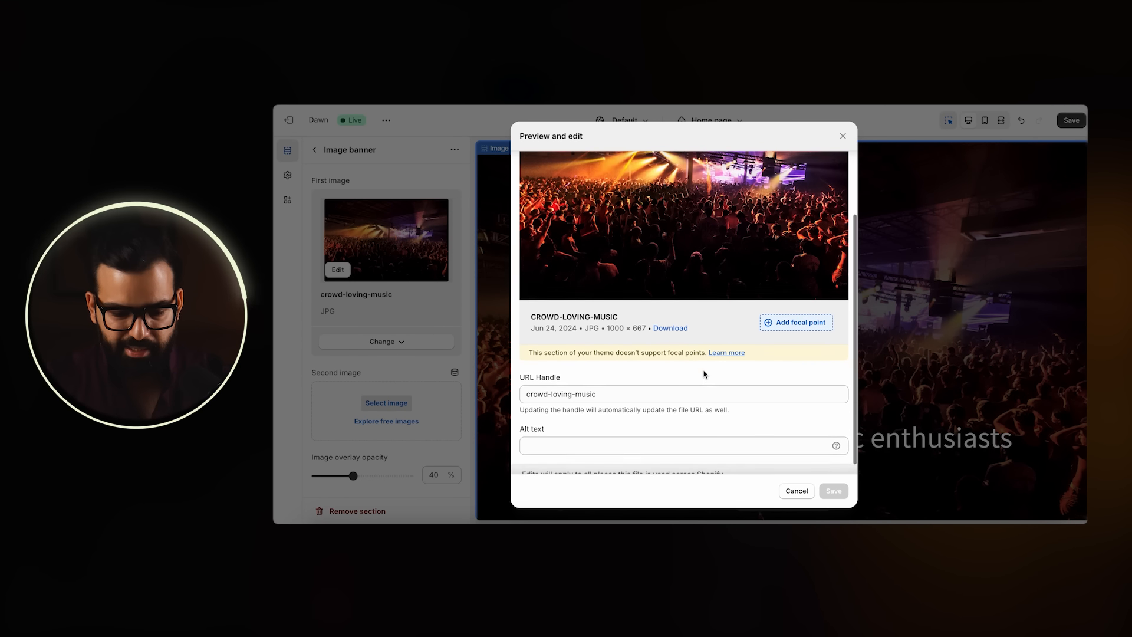
pyautogui.click(791, 490)
# Replace the banner's first image with the free "earphones" search image of a smartphone, earbuds and round pink speaker on wood.
pyautogui.click(410, 344)
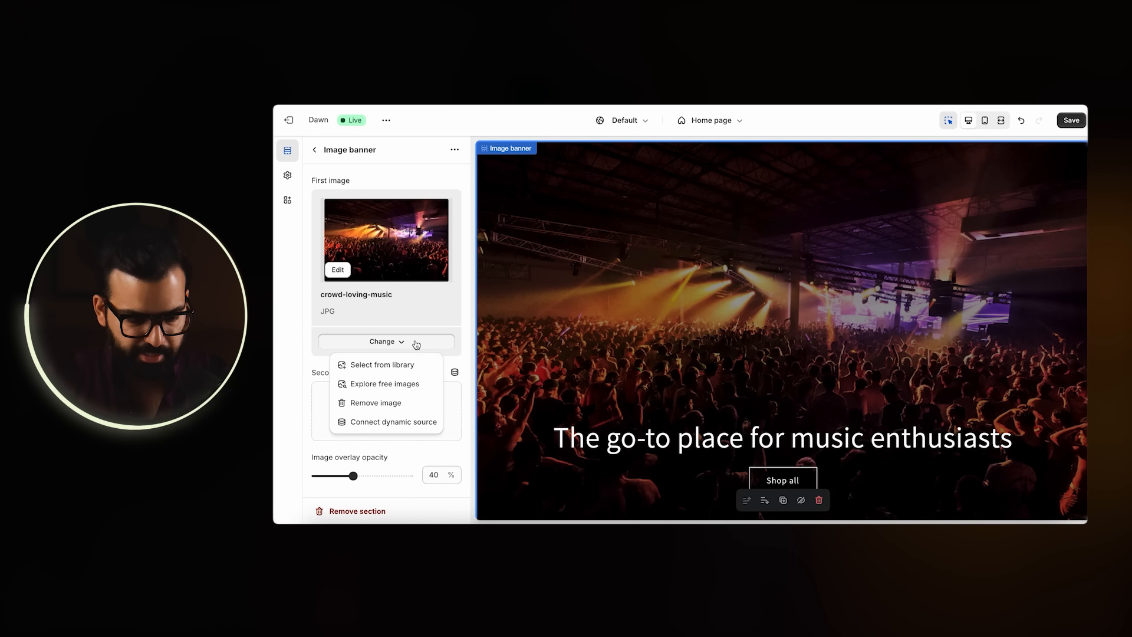
pyautogui.click(391, 385)
pyautogui.click(401, 180)
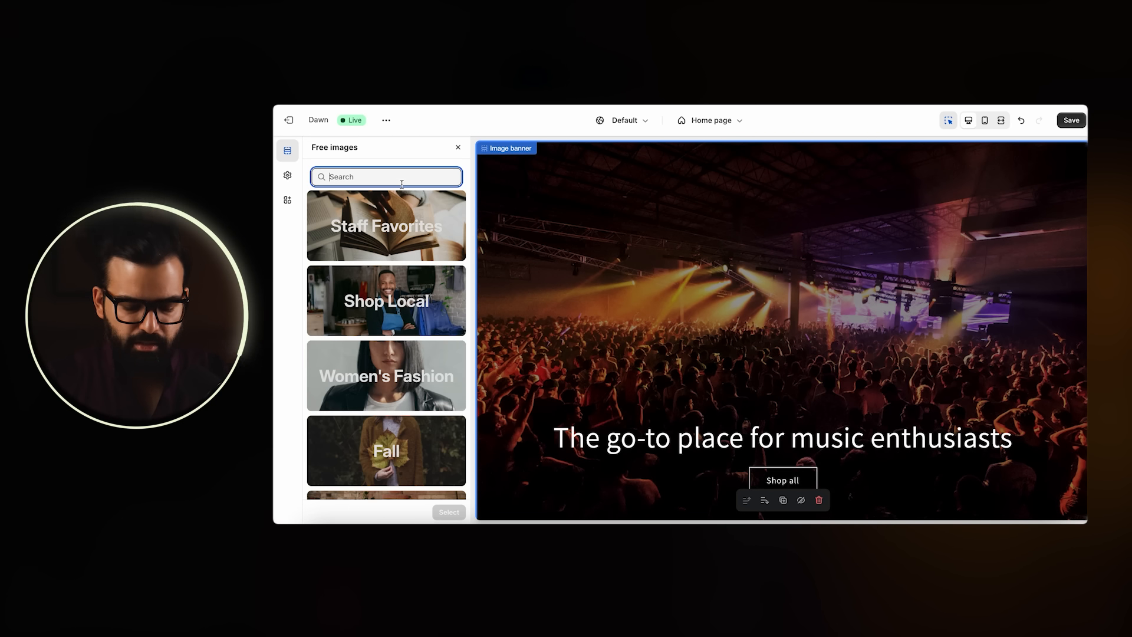
pyautogui.write('earph')
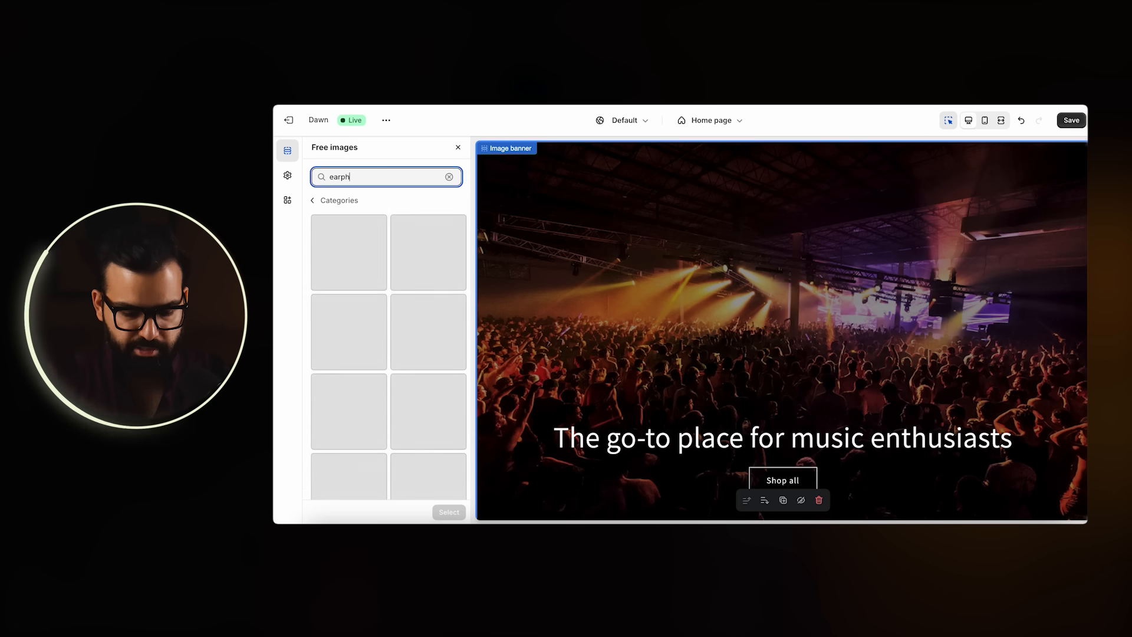
pyautogui.write('ineones')
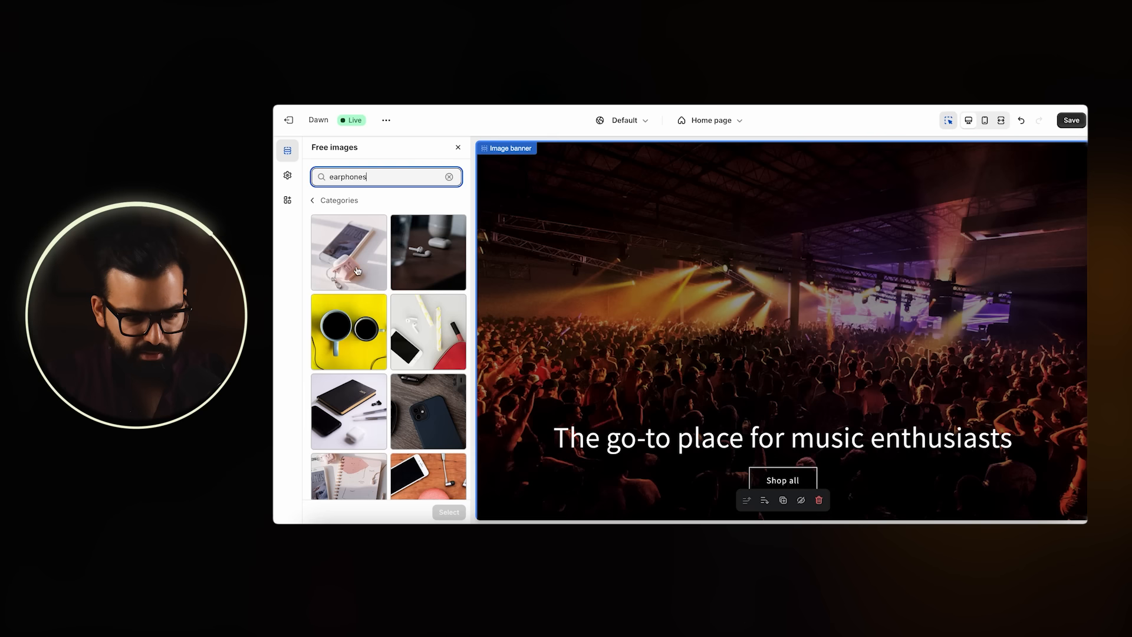
pyautogui.scroll(-5, 424, 353)
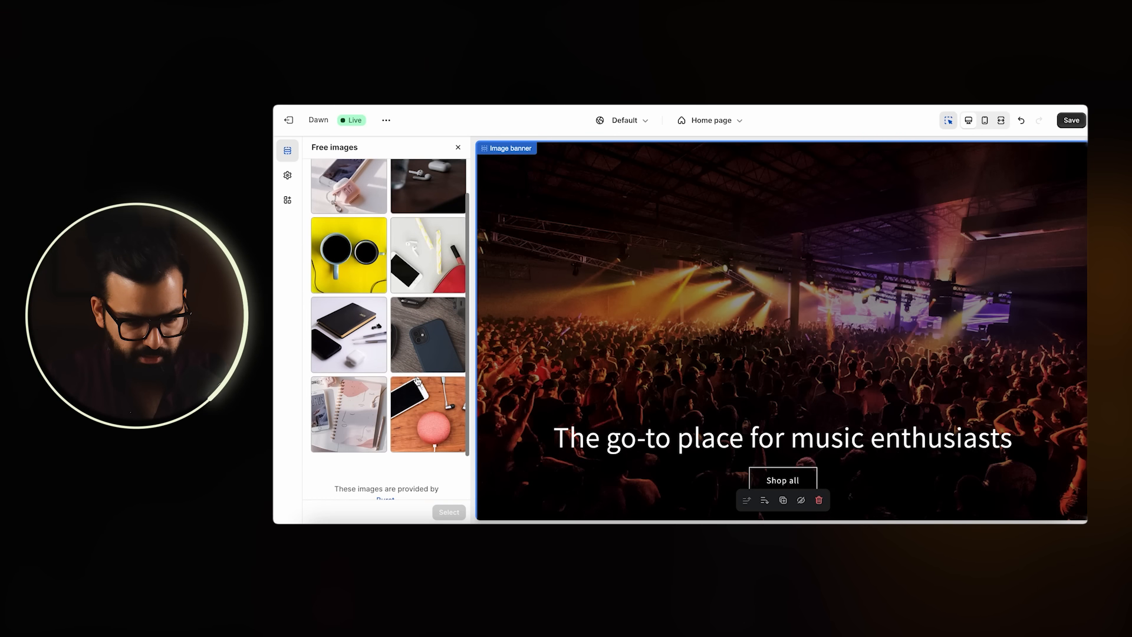
pyautogui.scroll(1, 430, 413)
pyautogui.click(434, 438)
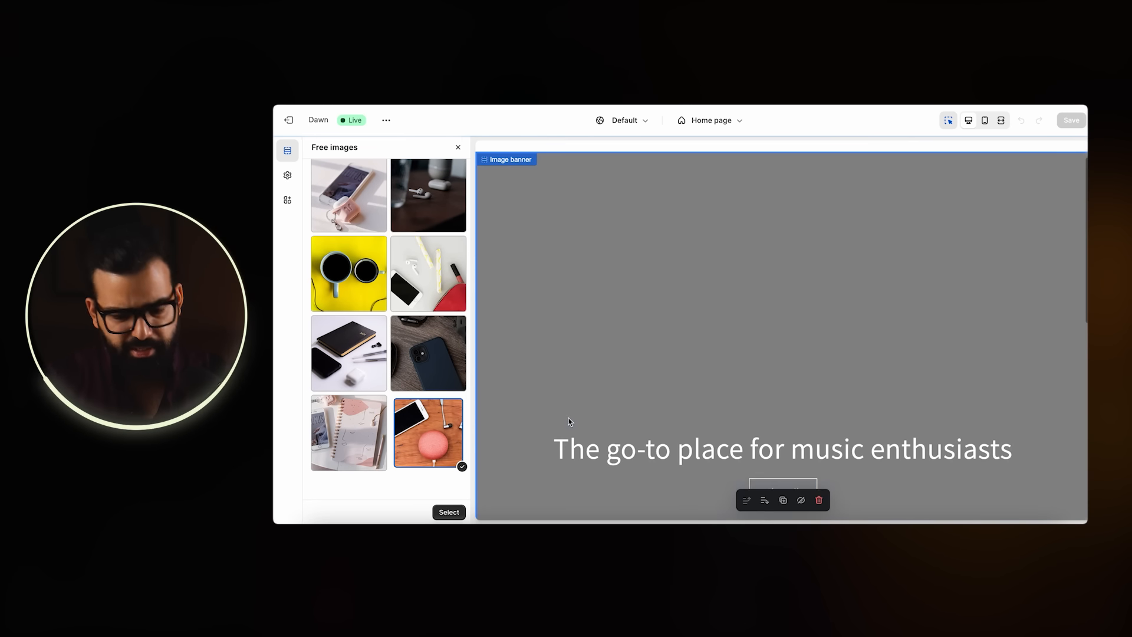
pyautogui.click(457, 510)
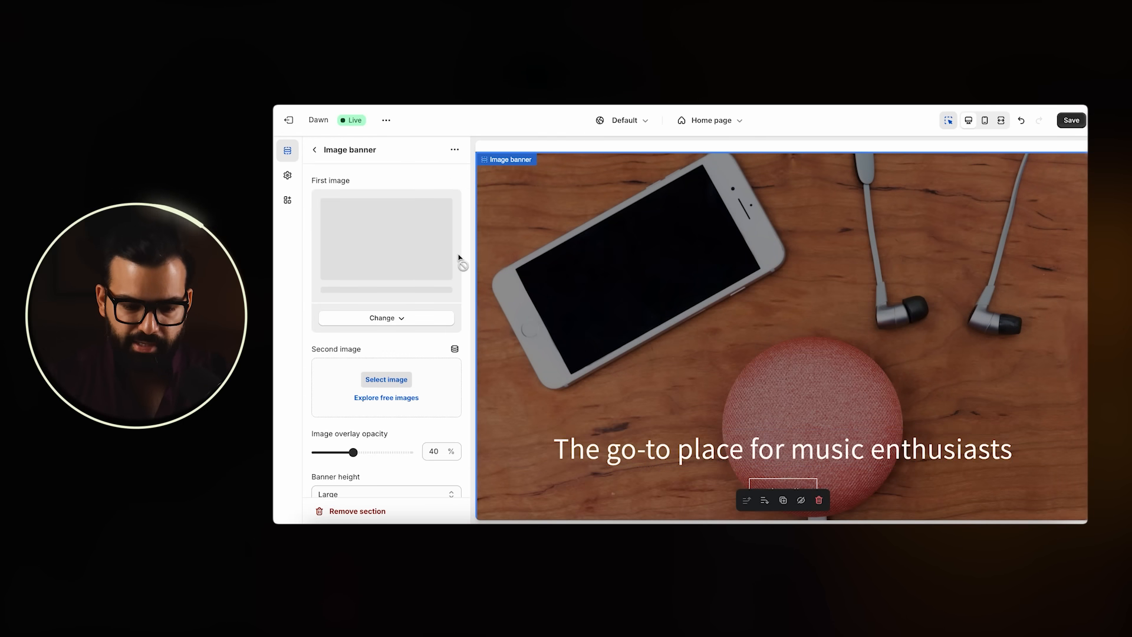
pyautogui.scroll(-10, 618, 292)
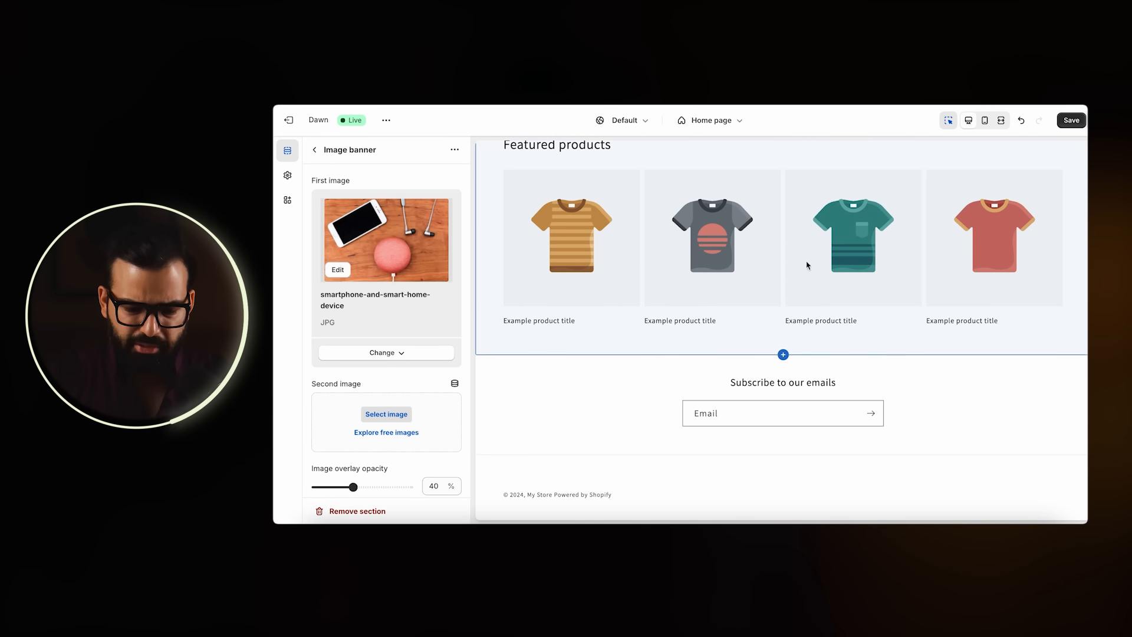
pyautogui.click(314, 151)
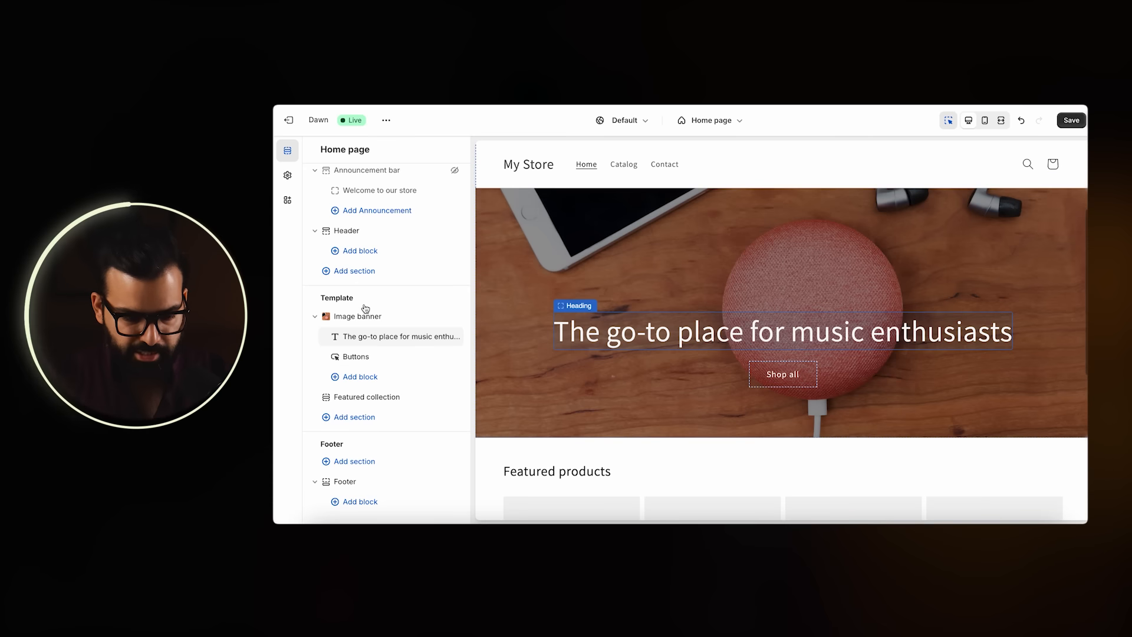
# Try adding another Featured collection section to the home page template, and remove it again.
pyautogui.click(354, 417)
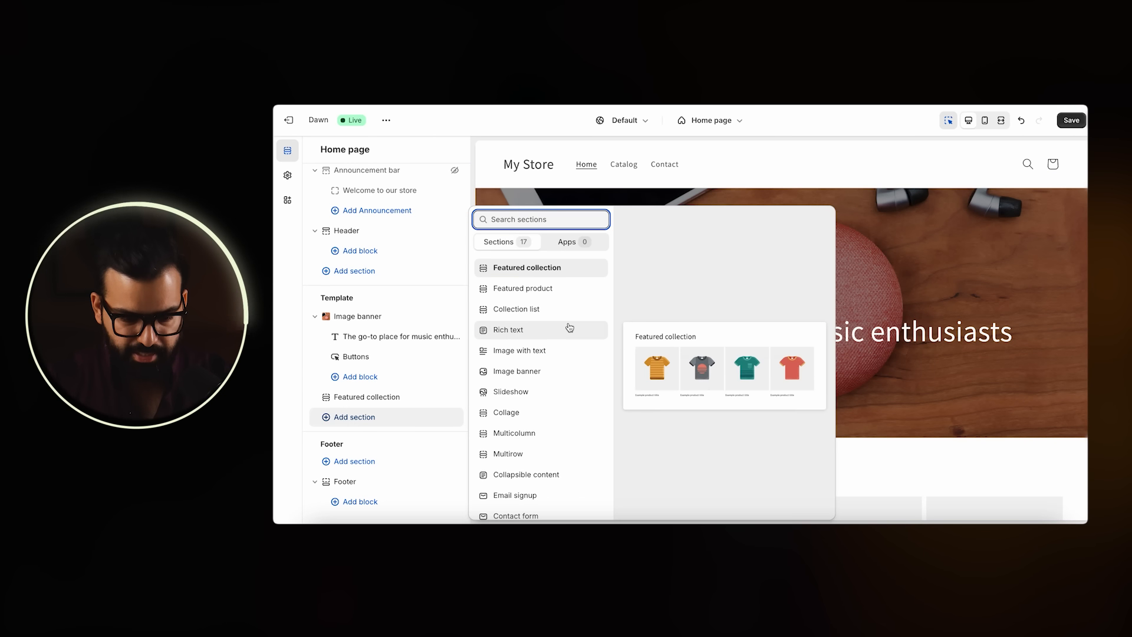
pyautogui.click(527, 267)
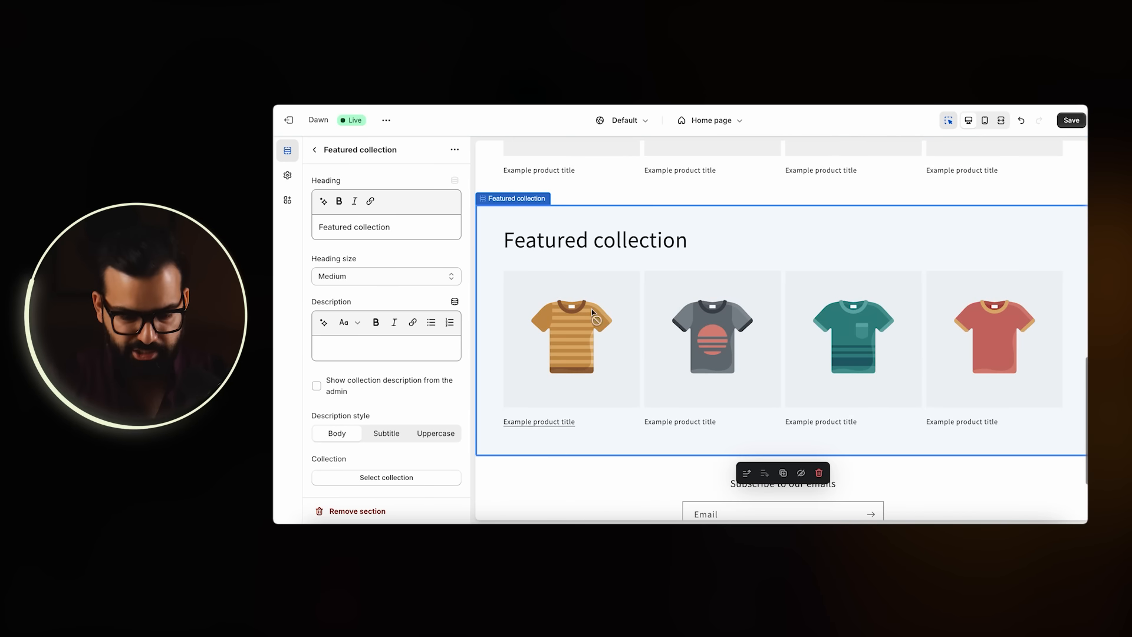
pyautogui.scroll(3, 614, 324)
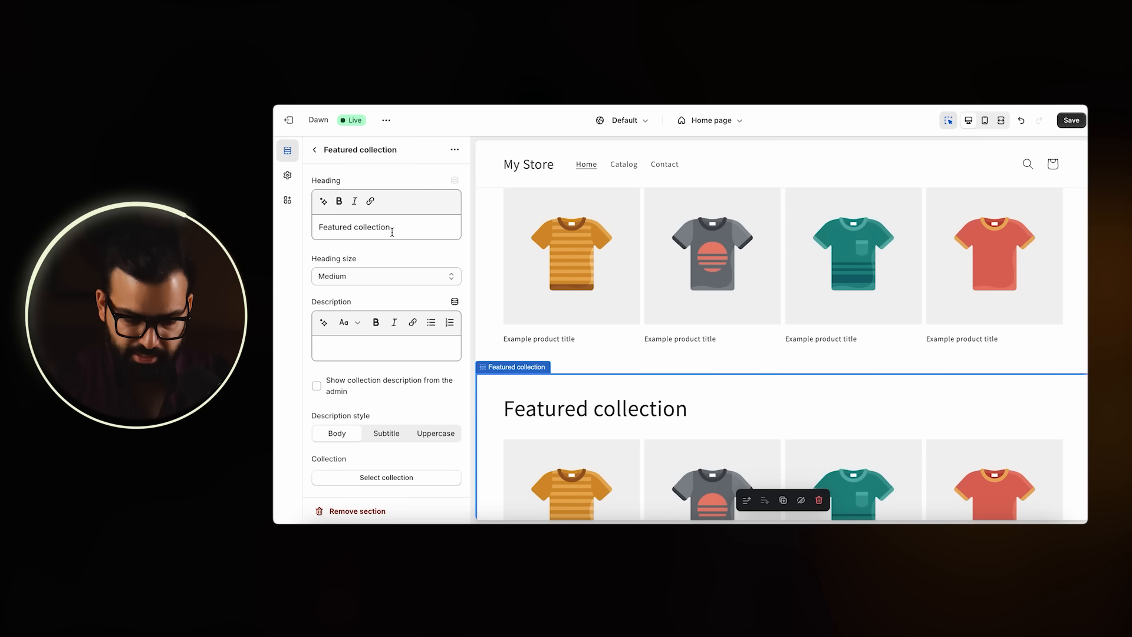
pyautogui.scroll(-5, 427, 351)
pyautogui.click(372, 511)
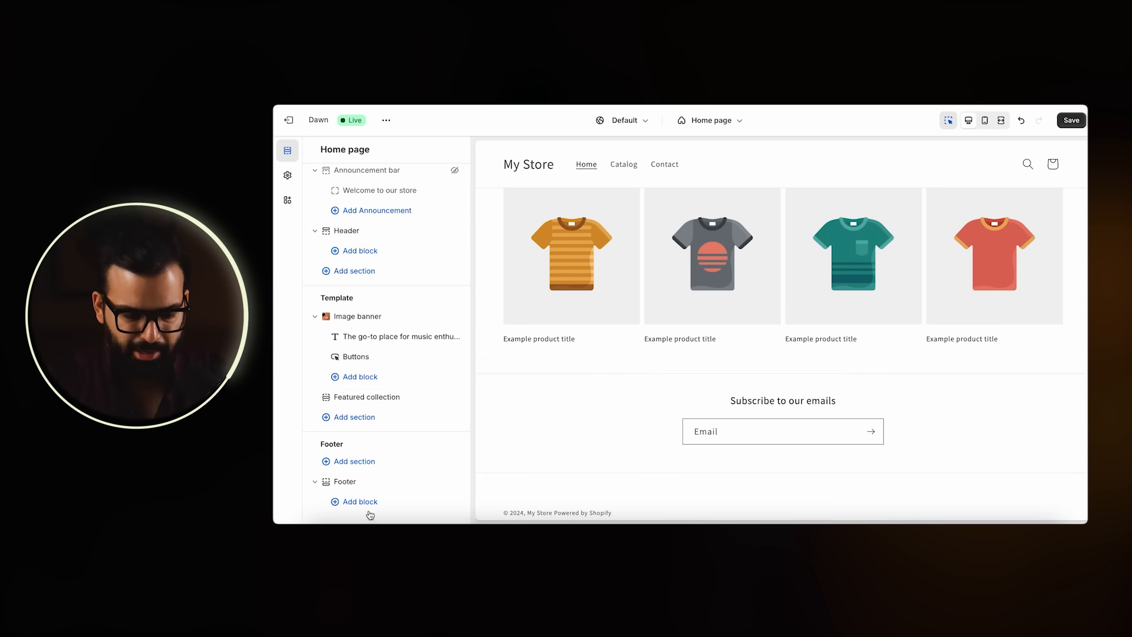
# Add a Collection list section to the home page template below the Featured collection and review the page.
pyautogui.click(354, 417)
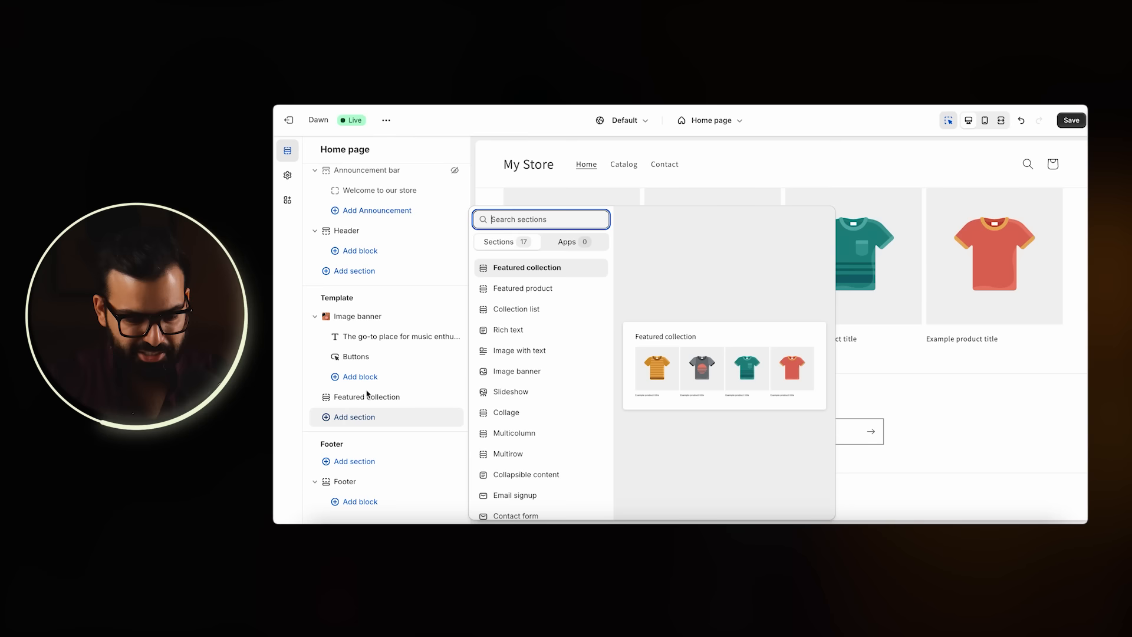
pyautogui.click(540, 310)
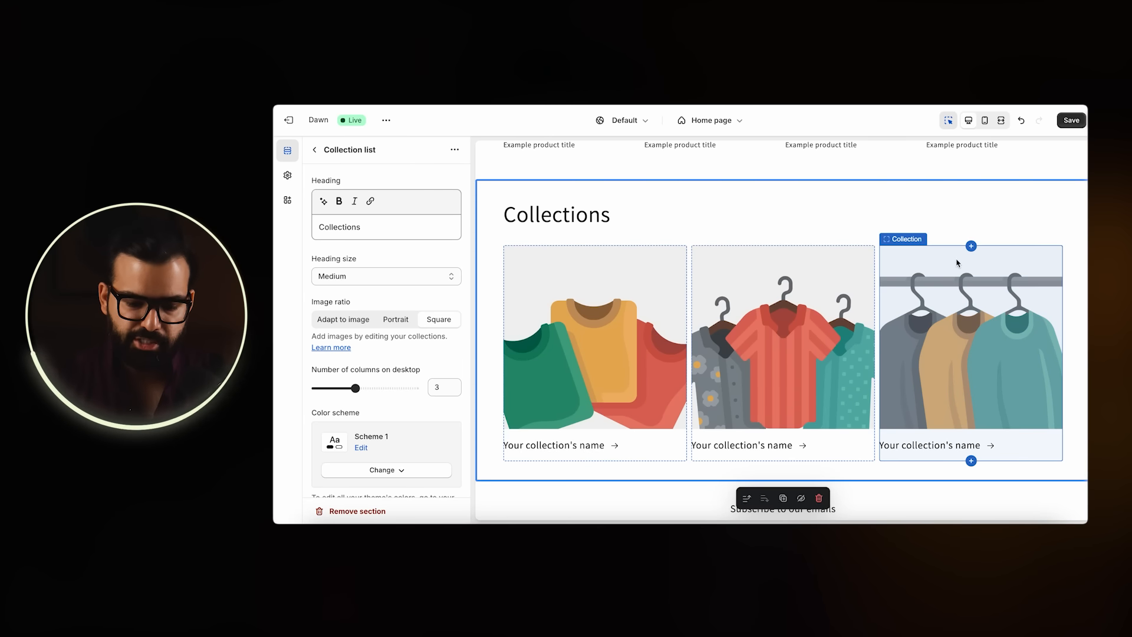
pyautogui.scroll(-2, 920, 283)
pyautogui.scroll(7, 958, 263)
pyautogui.scroll(5, 958, 263)
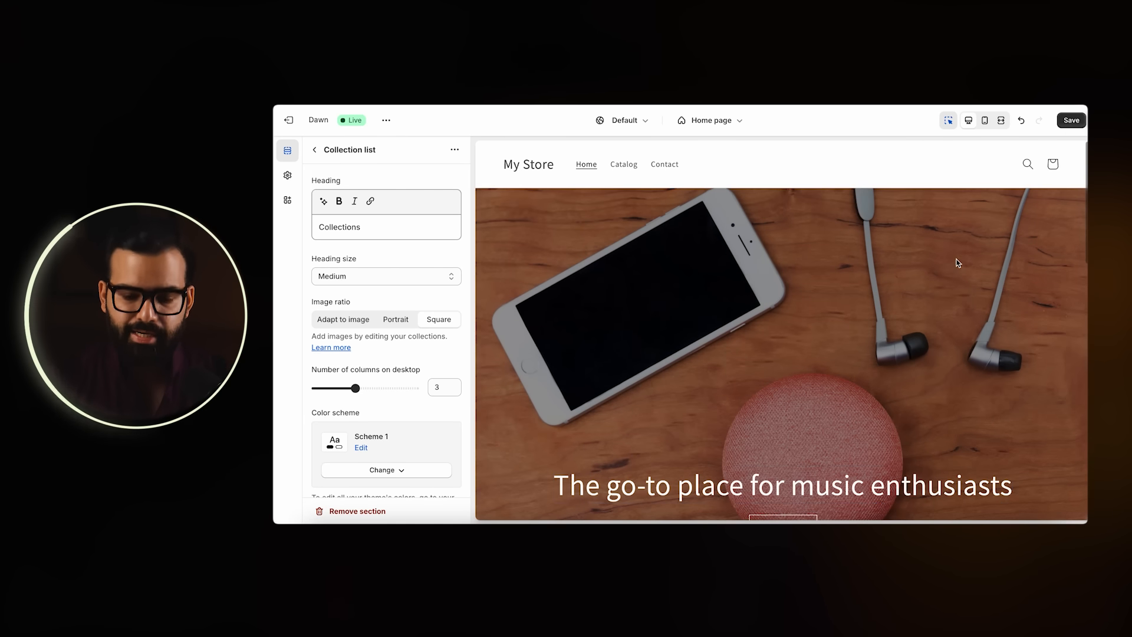
# Save the home page changes and review the page down to the Collections section.
pyautogui.click(1067, 120)
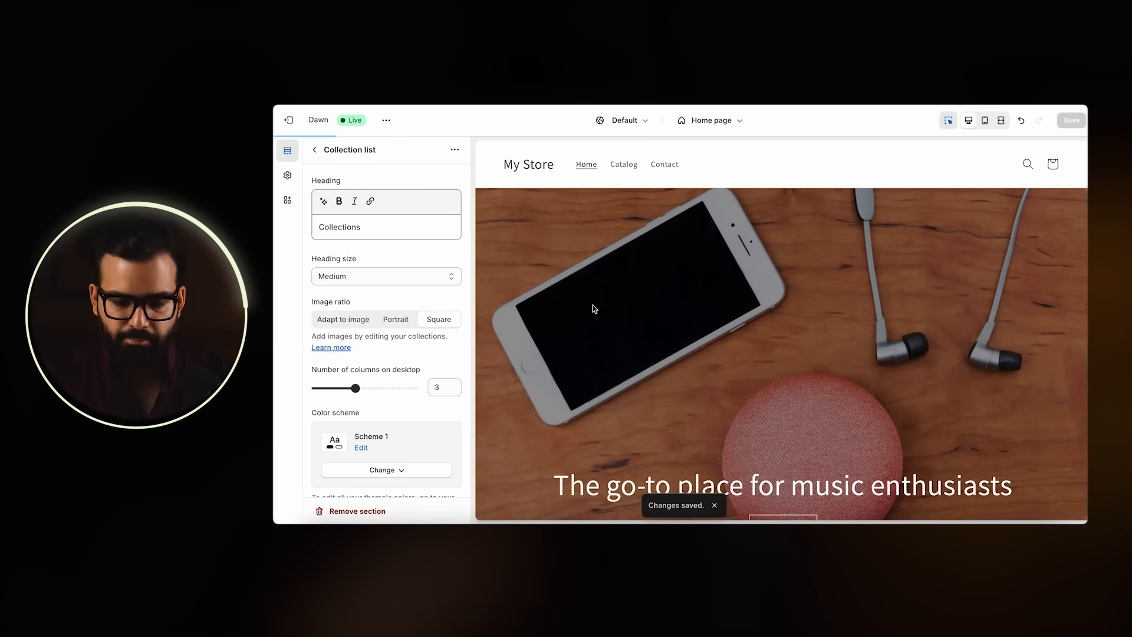
pyautogui.scroll(-15, 736, 306)
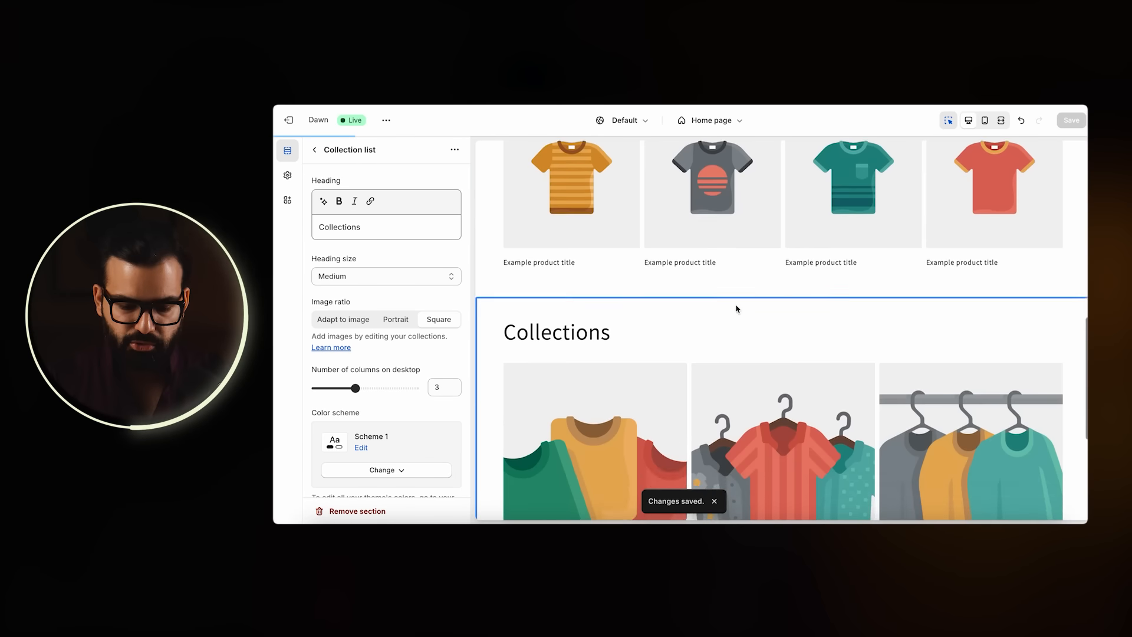
pyautogui.scroll(15, 791, 220)
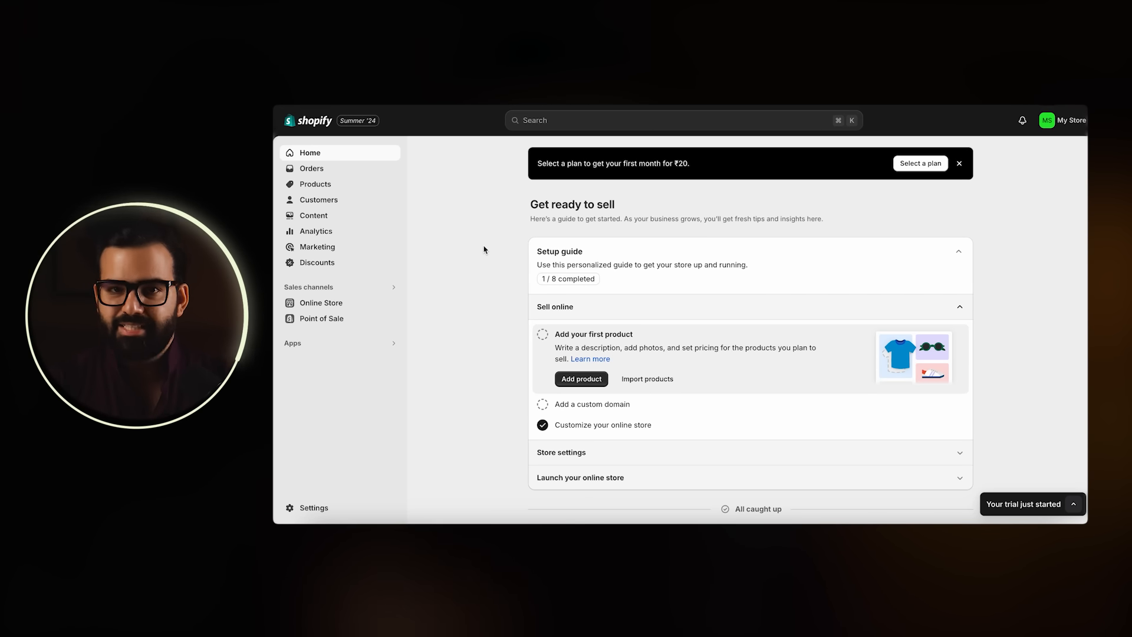
# Start a new product in the Shopify admin and add all four screenshots from "untitled folder 2" as its media.
pyautogui.click(328, 183)
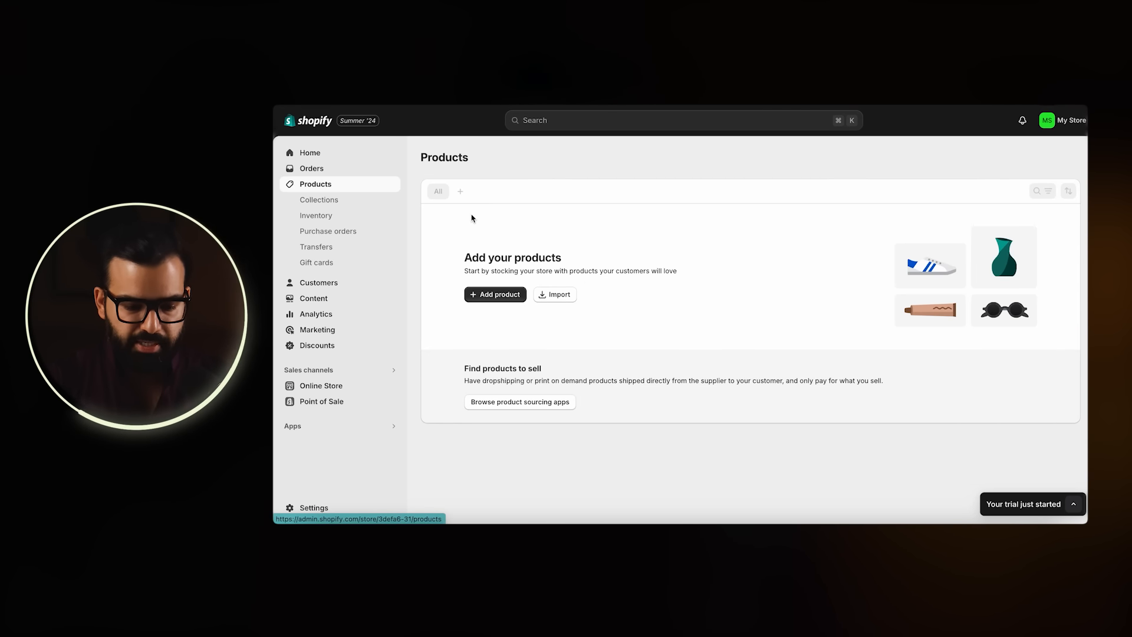
pyautogui.click(501, 294)
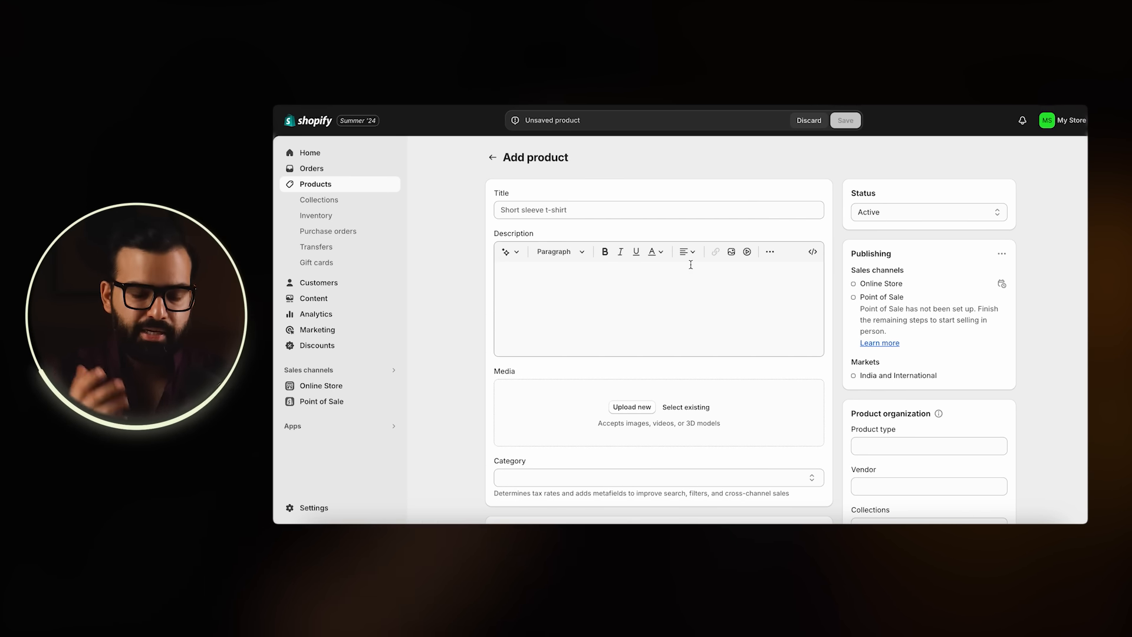
pyautogui.scroll(-1, 691, 265)
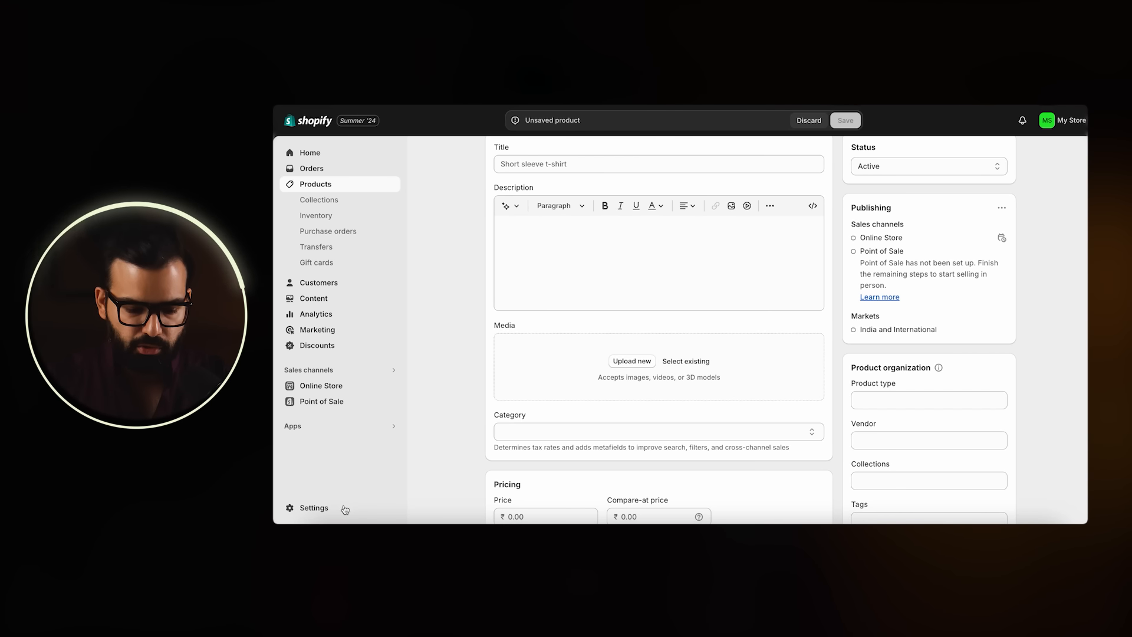
pyautogui.click(324, 521)
pyautogui.press('super+a')
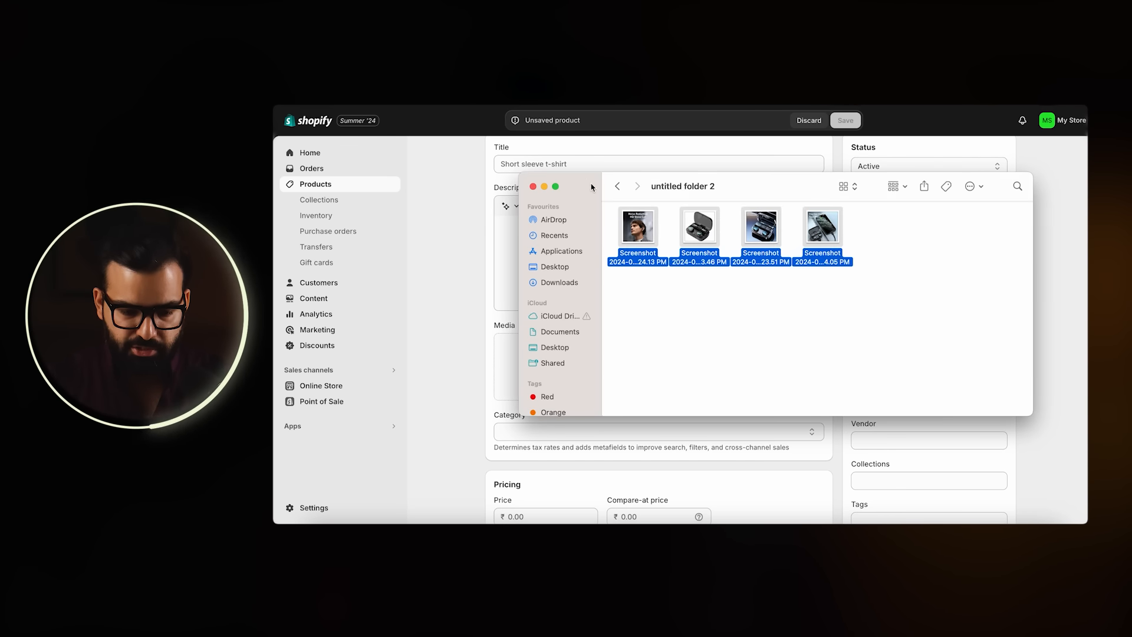
pyautogui.moveTo(594, 185); pyautogui.dragTo(807, 247)
pyautogui.moveTo(853, 290); pyautogui.dragTo(674, 324)
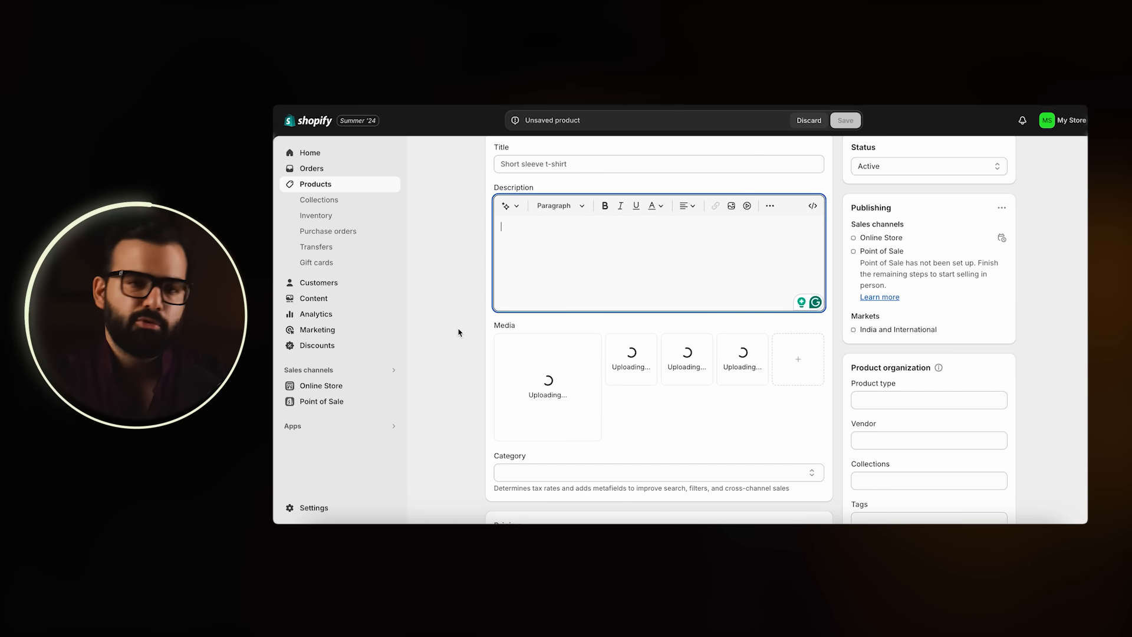
pyautogui.scroll(-1, 681, 334)
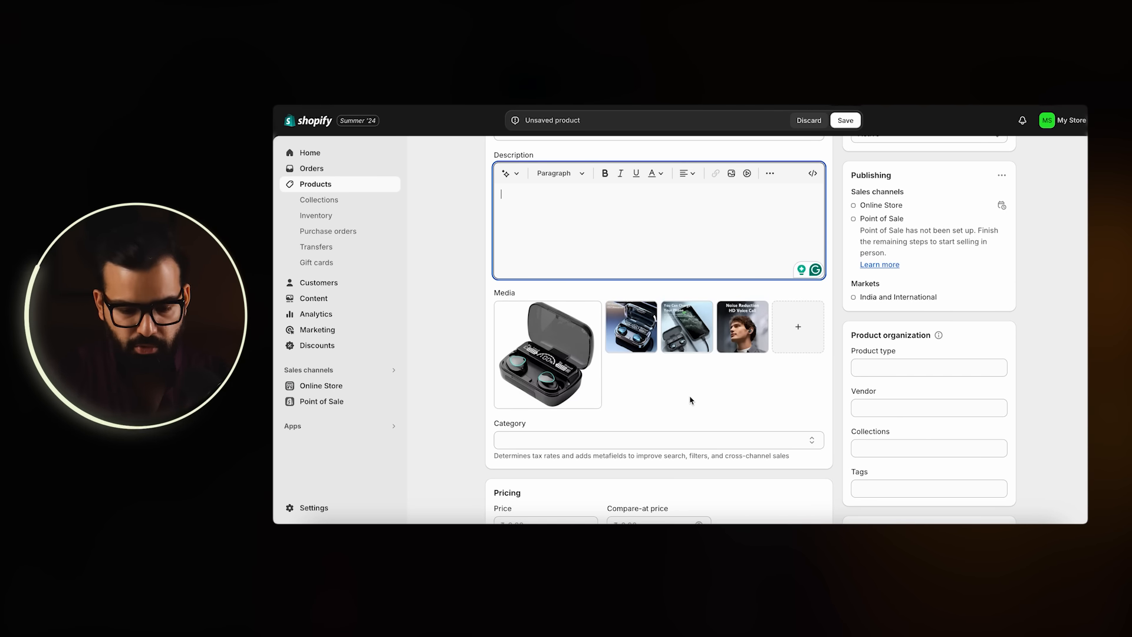
pyautogui.scroll(2, 698, 342)
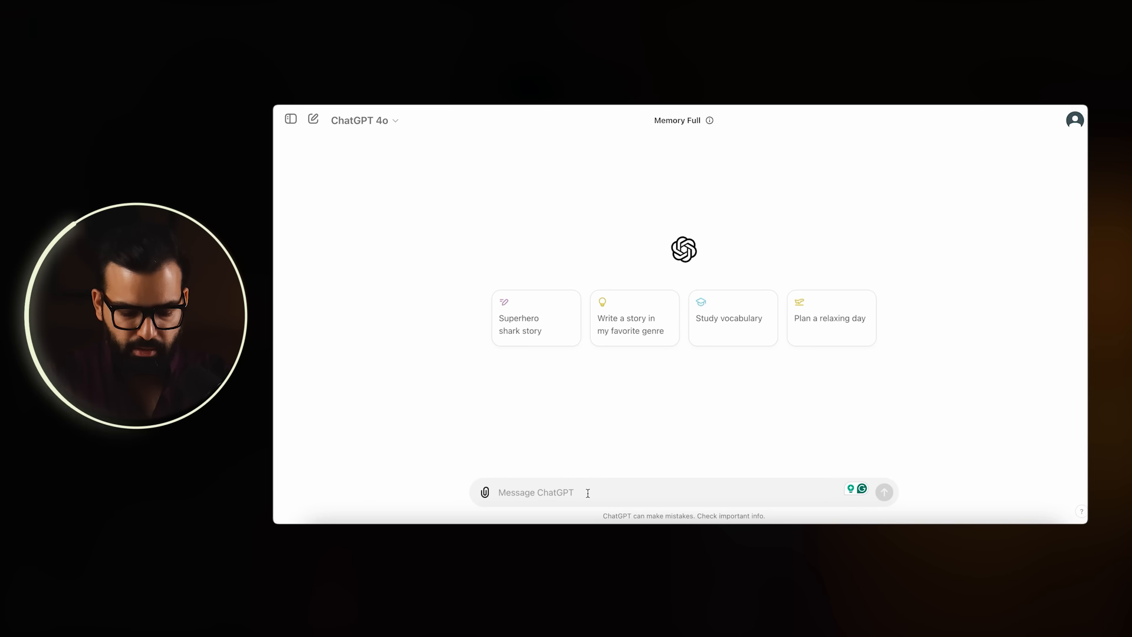
# In ChatGPT, send the prompt "give me product name ideas for modern and techie looking earphones".
pyautogui.write('give me product name ideas for modern and techie looking earpho')
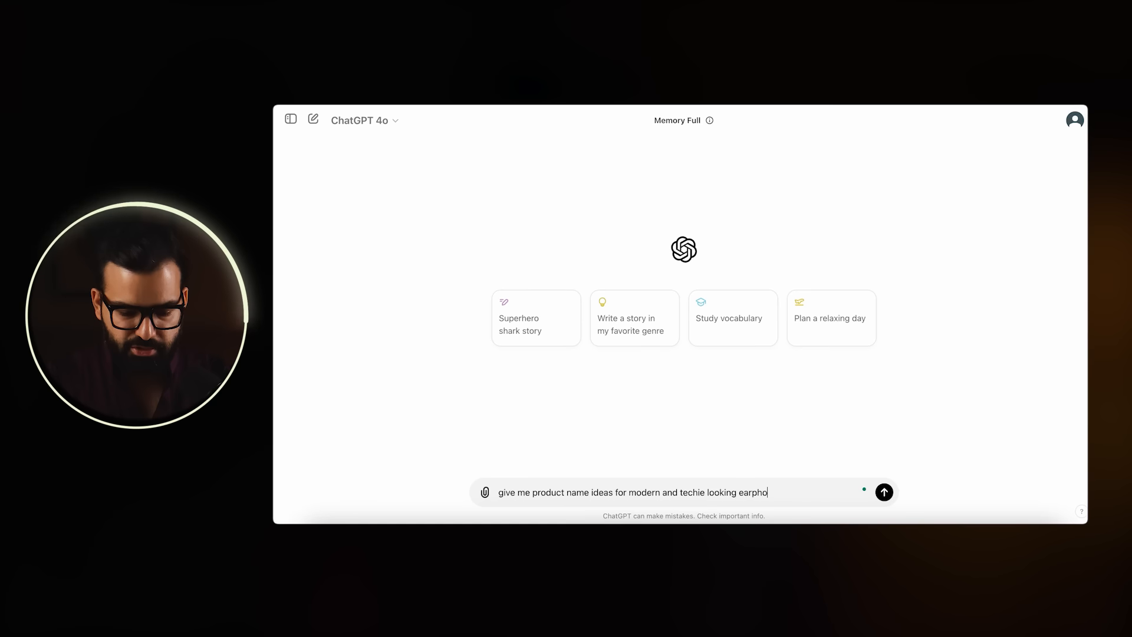
pyautogui.write('nes')
pyautogui.press('Return')
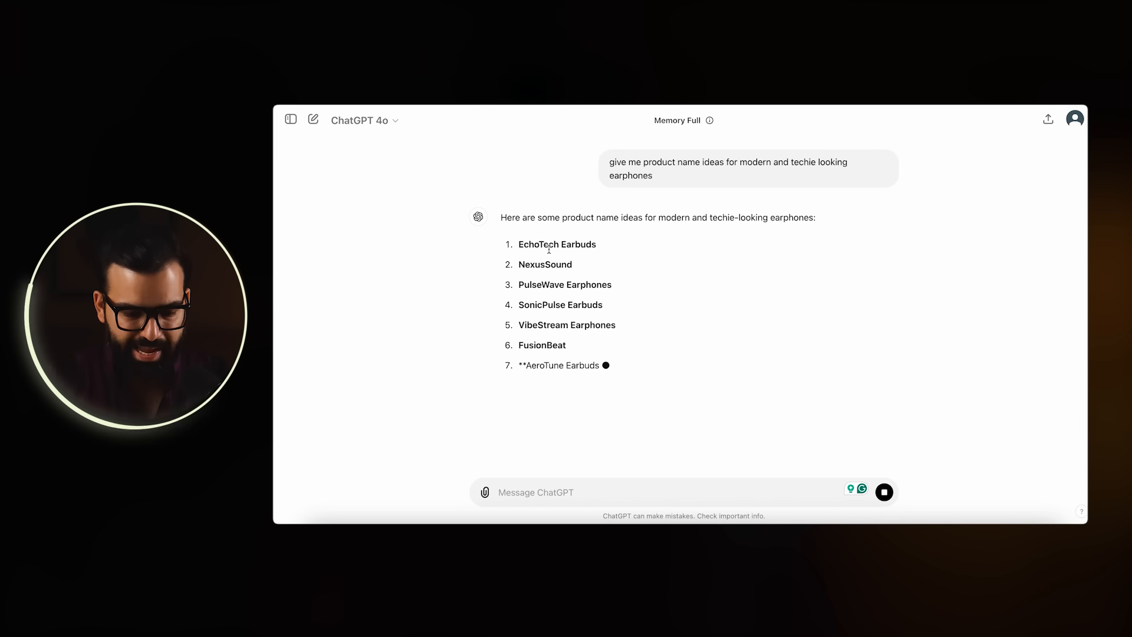
# Copy the suggested name "EchoTech Earbuds" and use it as the title of the new Shopify product.
pyautogui.doubleClick(575, 244)
pyautogui.tripleClick(575, 245)
pyautogui.hotkey('ctrl', 'c')
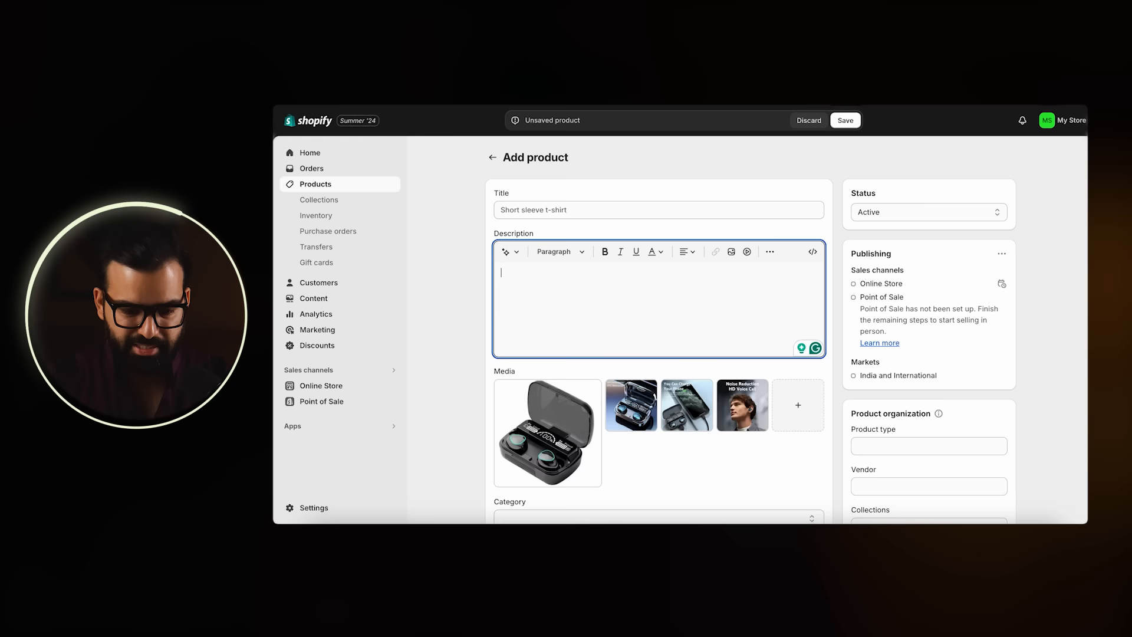
pyautogui.click(549, 210)
pyautogui.hotkey('ctrl', 'v')
pyautogui.click(452, 228)
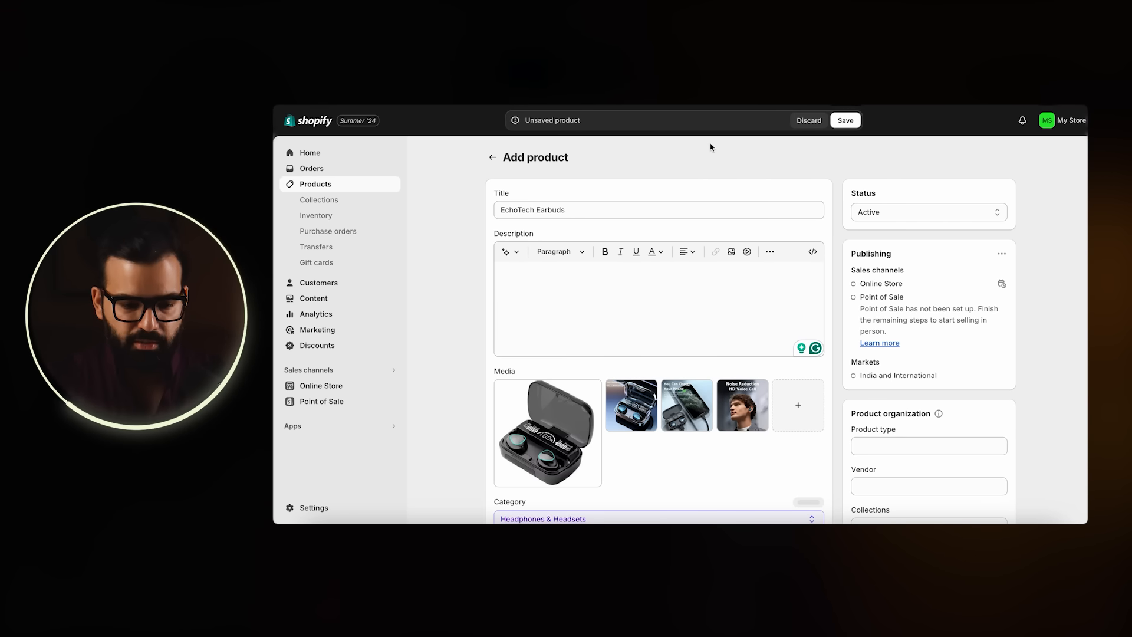
# In the Alibaba listing for the M10 TWS earphones, select and copy the page text from the product title through the supplier's product description.
pyautogui.hotkey('ctrl', 'Tab')
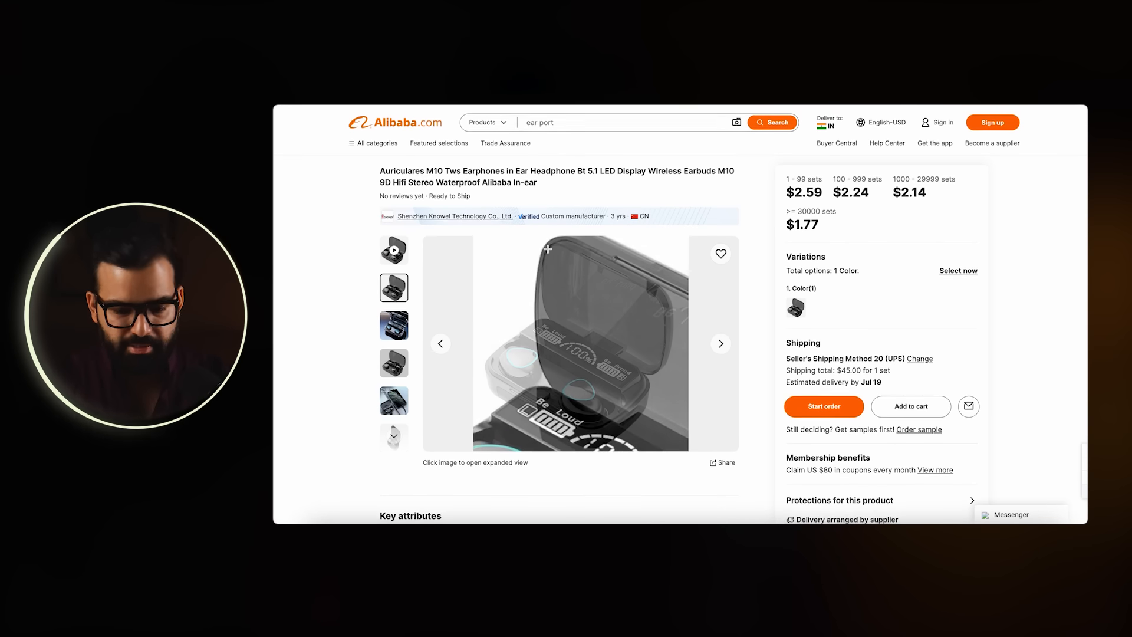
pyautogui.click(394, 249)
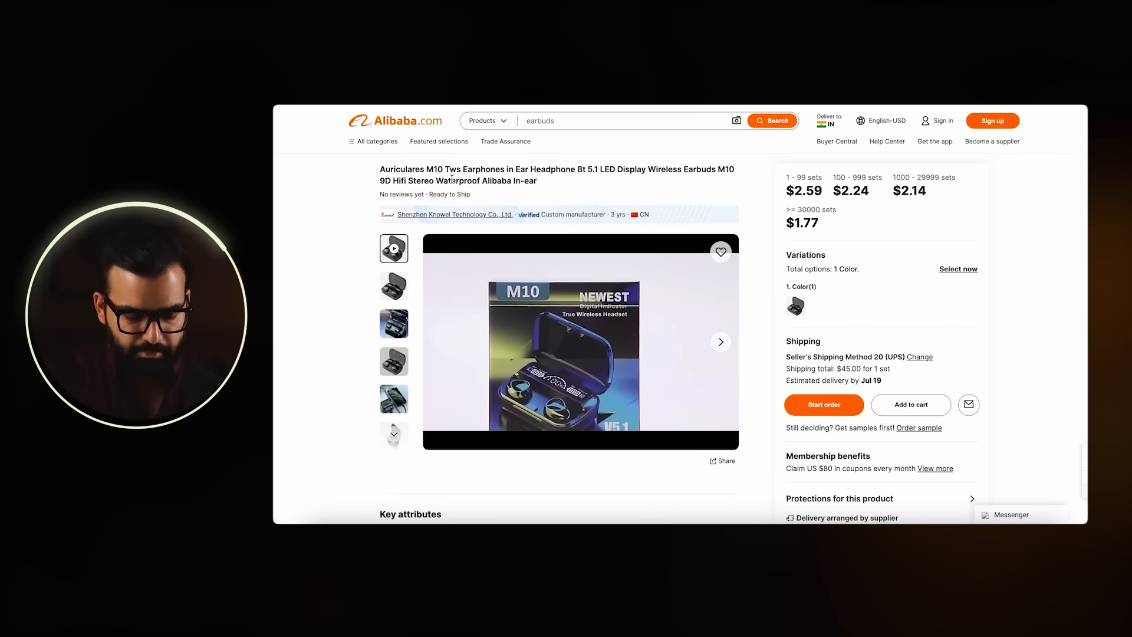
pyautogui.scroll(-7, 519, 174)
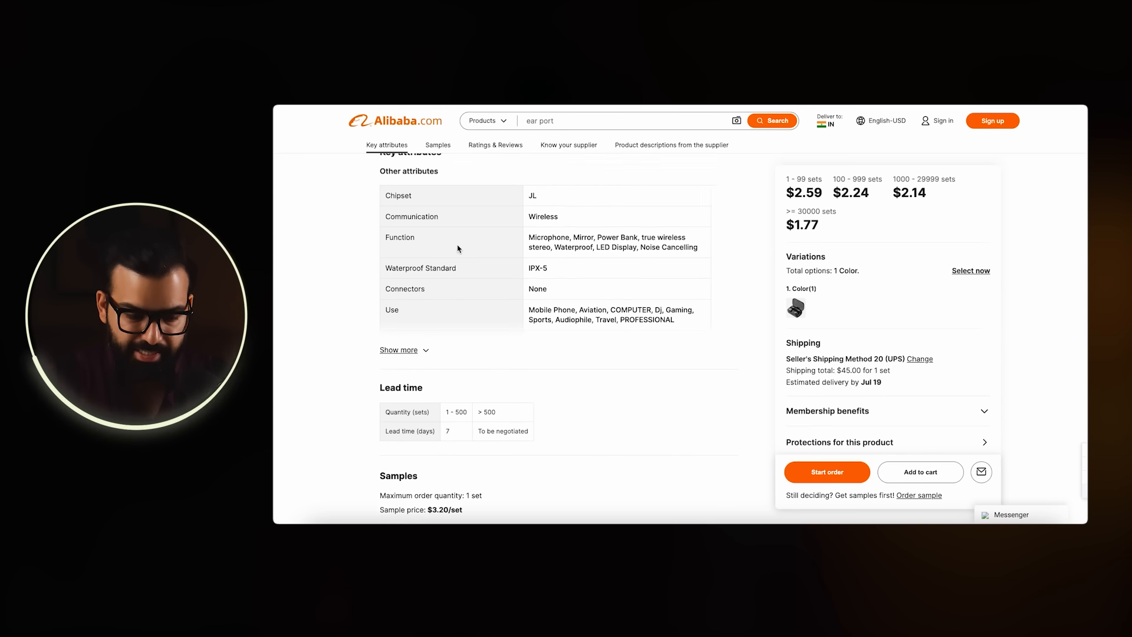
pyautogui.scroll(-4, 451, 287)
pyautogui.scroll(-2, 451, 289)
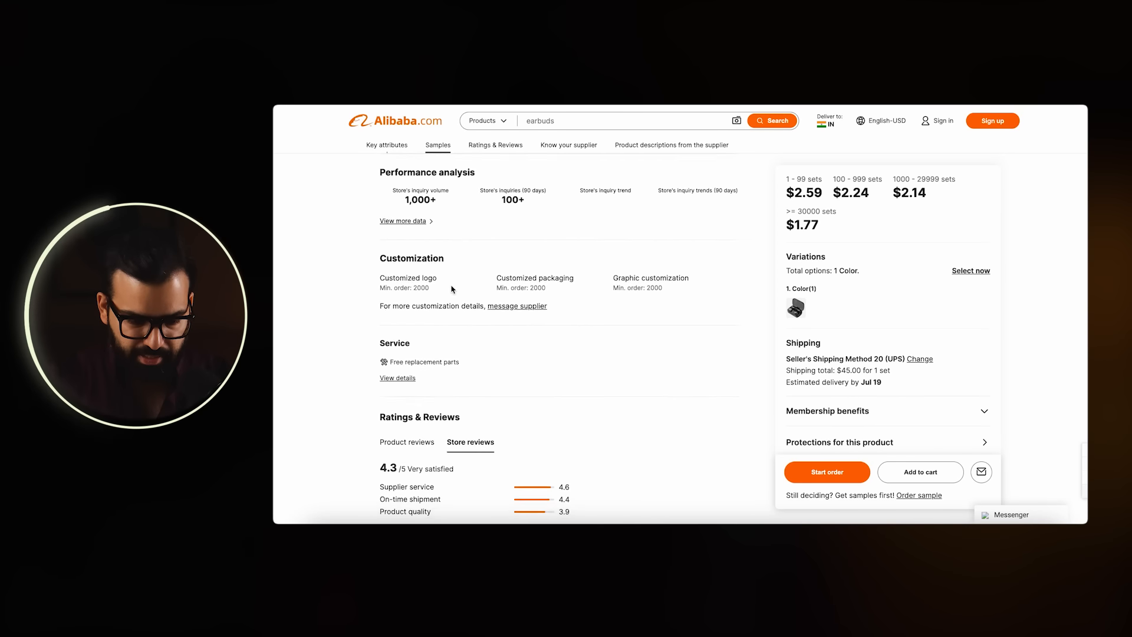
pyautogui.scroll(8, 452, 289)
pyautogui.moveTo(387, 278); pyautogui.dragTo(682, 405)
pyautogui.scroll(5, 639, 306)
pyautogui.moveTo(380, 171); pyautogui.dragTo(693, 463)
pyautogui.scroll(-20, 691, 460)
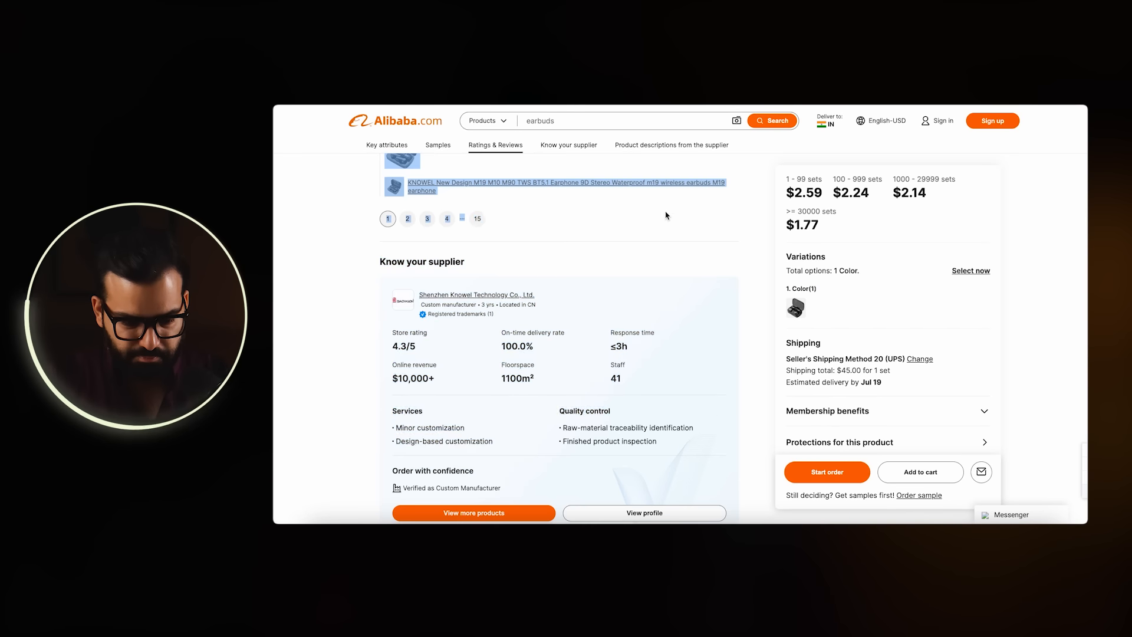
pyautogui.scroll(-15, 693, 463)
pyautogui.moveTo(693, 522); pyautogui.dragTo(643, 372)
pyautogui.scroll(-3, 644, 442)
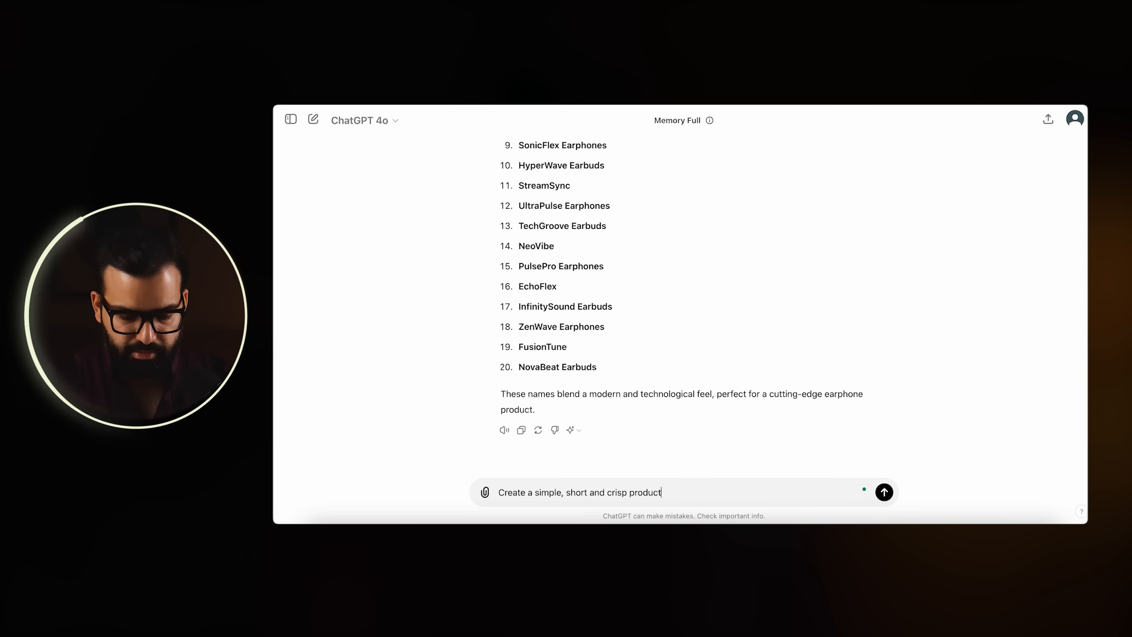
# Prompt ChatGPT for a simple, short and crisp product description mentioning the benefits, with "KEEP IT TO THE POINT:" and the copied Alibaba listing text.
pyautogui.write('ion for my brand product p')
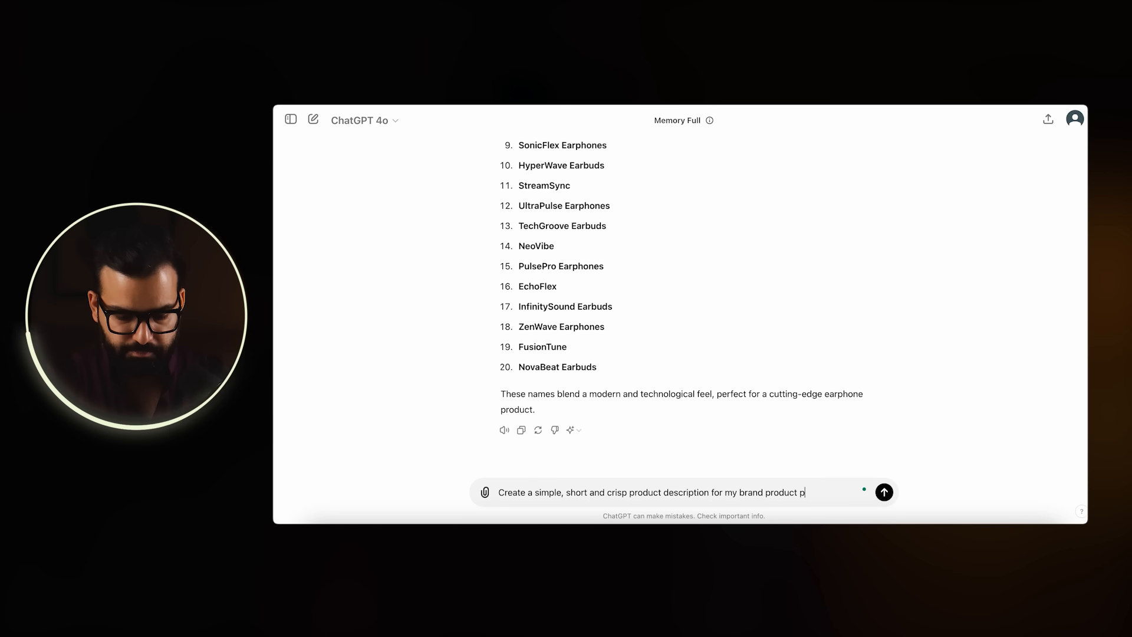
pyautogui.write('age. Mention t')
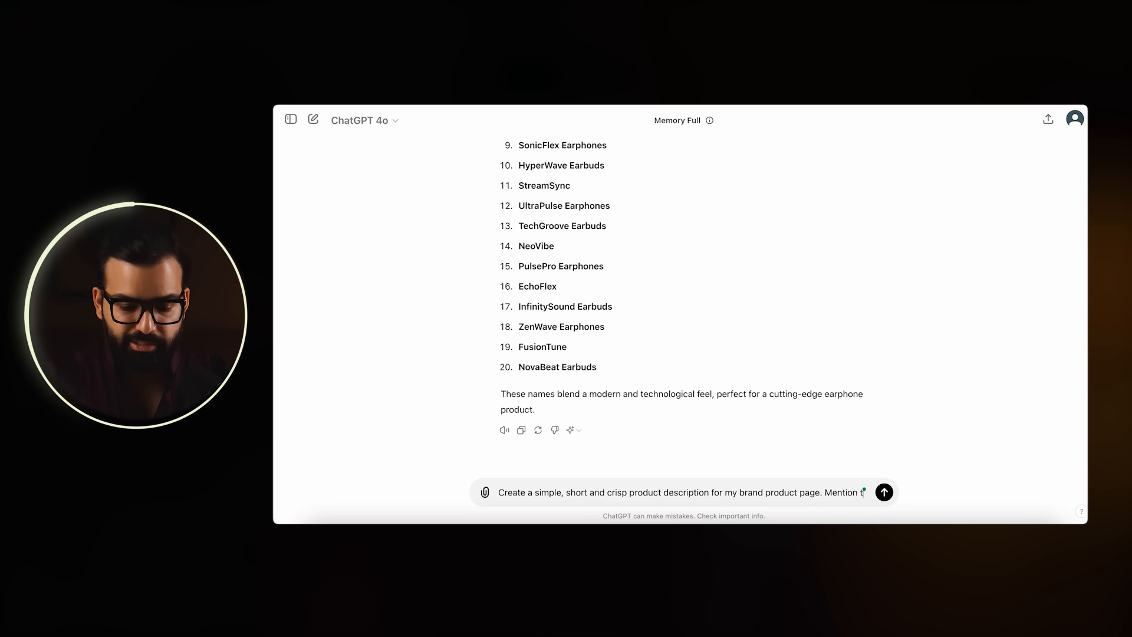
pyautogui.write('he product benefi')
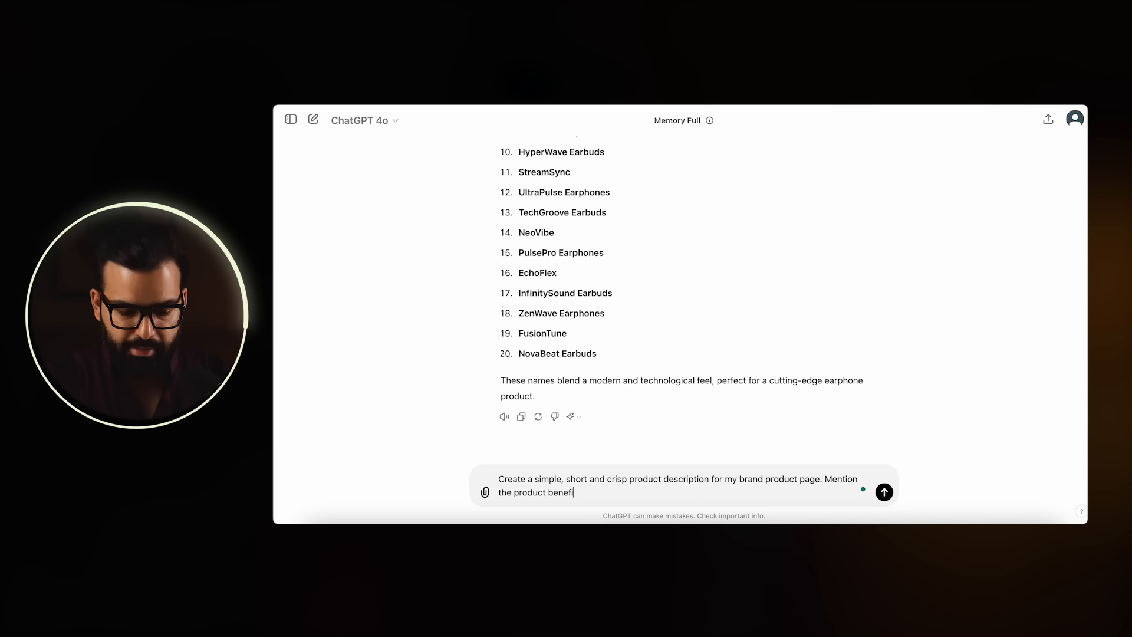
pyautogui.write('ts.')
pyautogui.hotkey('shift', 'Return')
pyautogui.write('KEEP IT TO')
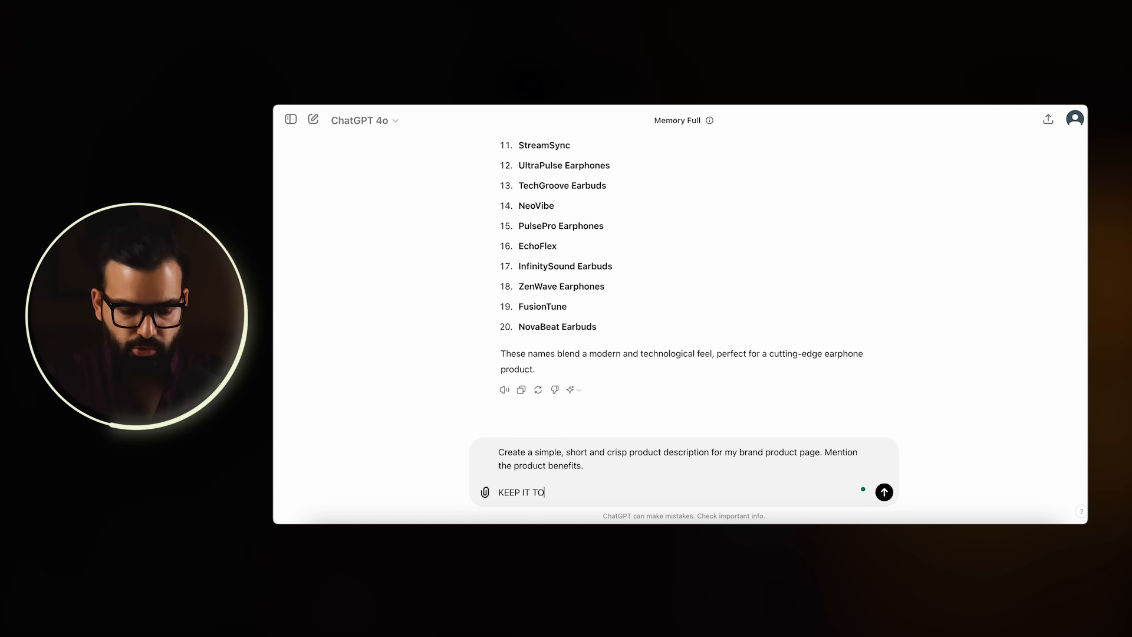
pyautogui.write(' THE POINT:')
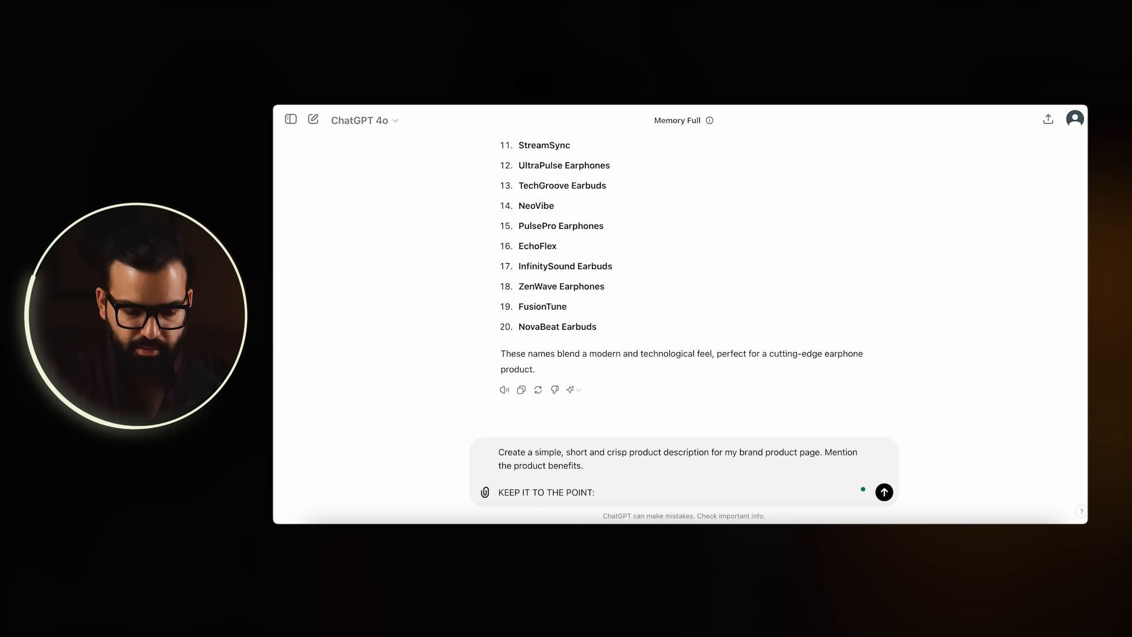
pyautogui.hotkey('shift', 'Return')
pyautogui.hotkey('ctrl', 'v')
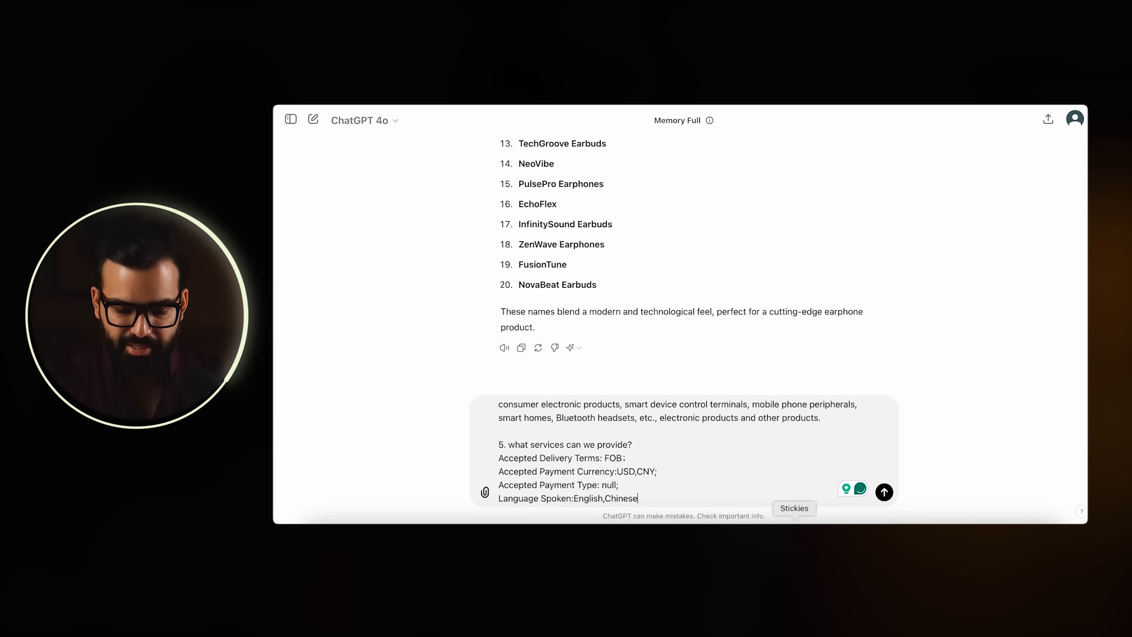
pyautogui.press('Return')
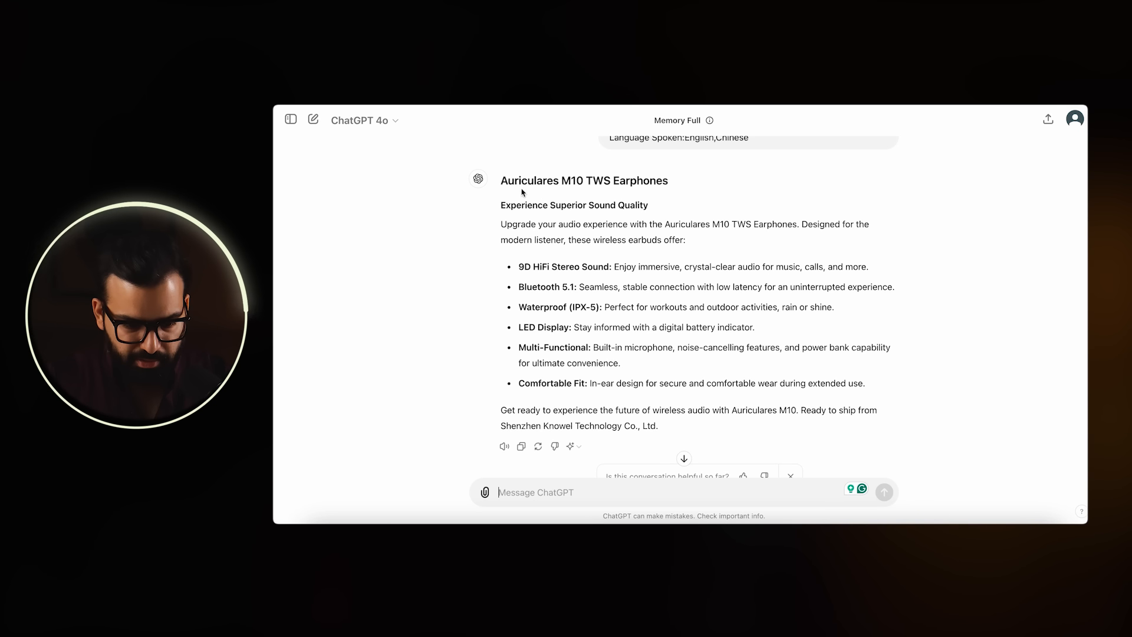
# Copy the generated description from "Experience Superior Sound Quality" to its end into the Shopify product's description and remove the extra line break.
pyautogui.moveTo(522, 191); pyautogui.dragTo(703, 435)
pyautogui.hotkey('ctrl', 'c')
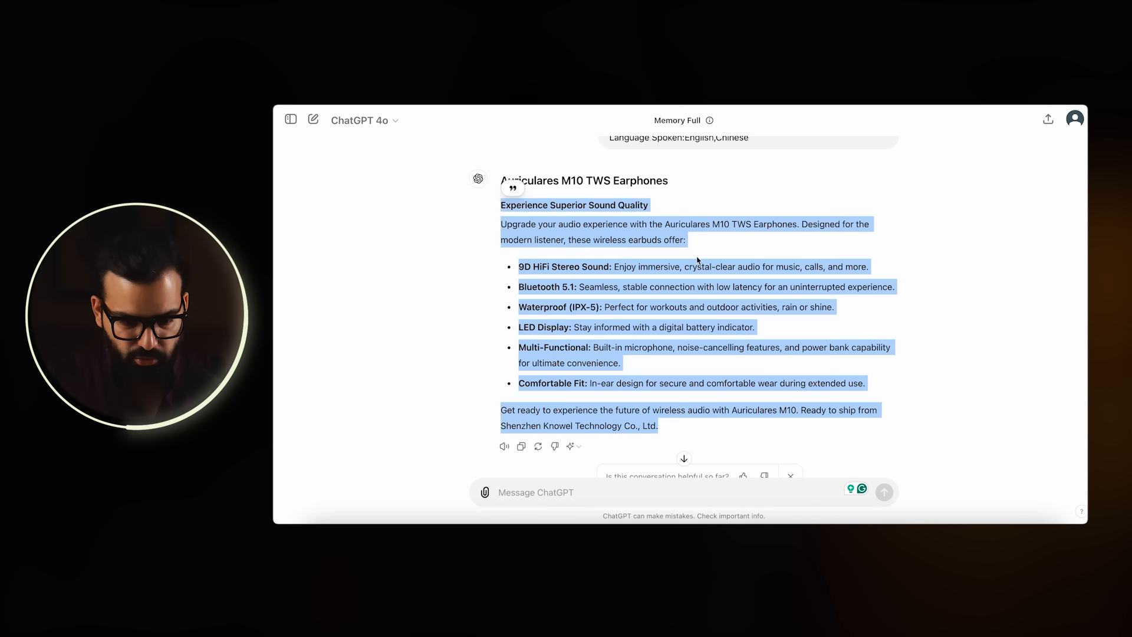
pyautogui.hotkey('ctrl', 'Tab')
pyautogui.click(597, 325)
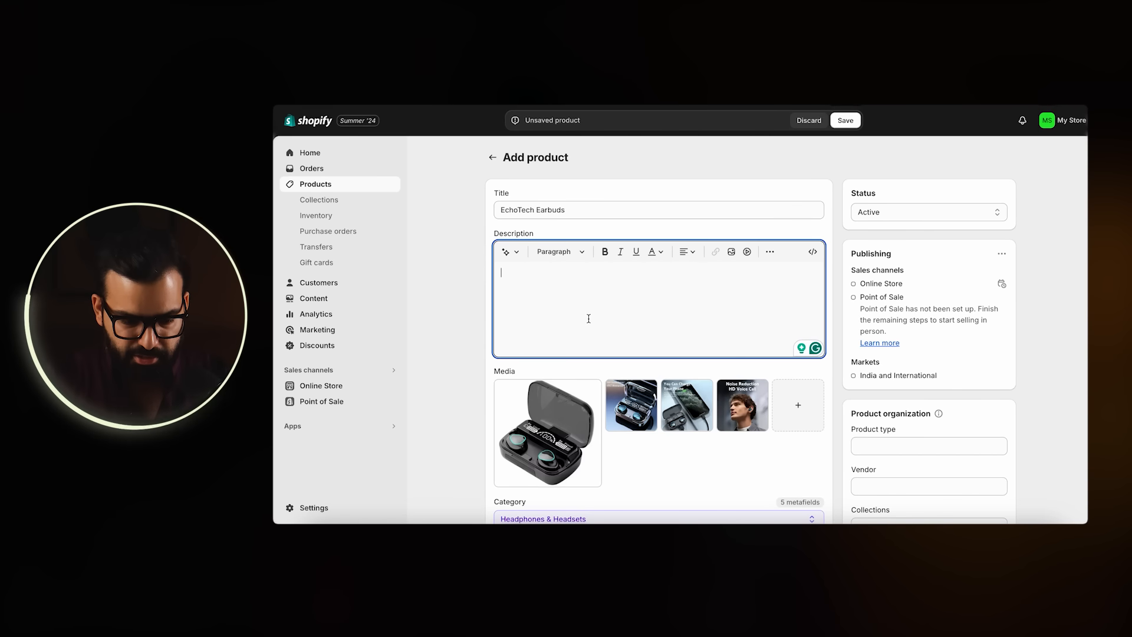
pyautogui.hotkey('ctrl', 'v')
pyautogui.click(502, 292)
pyautogui.press('BackSpace')
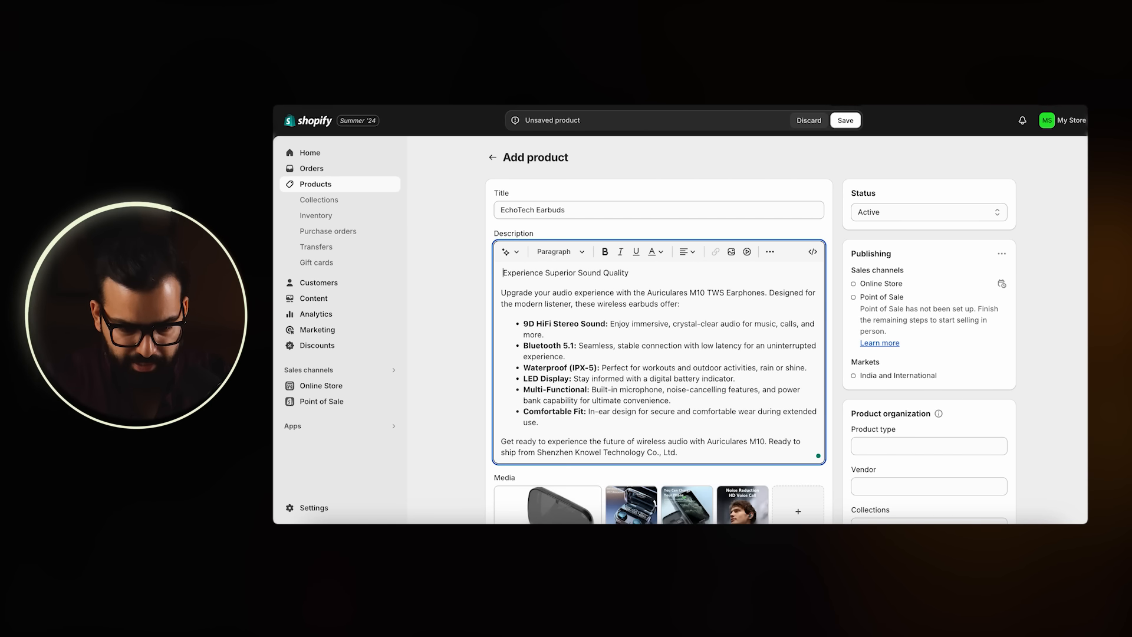
# Replace "Auriculares M10 TWS Earphones" in the description's opening paragraph with the product title "EchoTech Earbuds".
pyautogui.tripleClick(562, 211)
pyautogui.hotkey('ctrl', 'c')
pyautogui.moveTo(766, 293); pyautogui.dragTo(658, 293)
pyautogui.hotkey('ctrl', 'v')
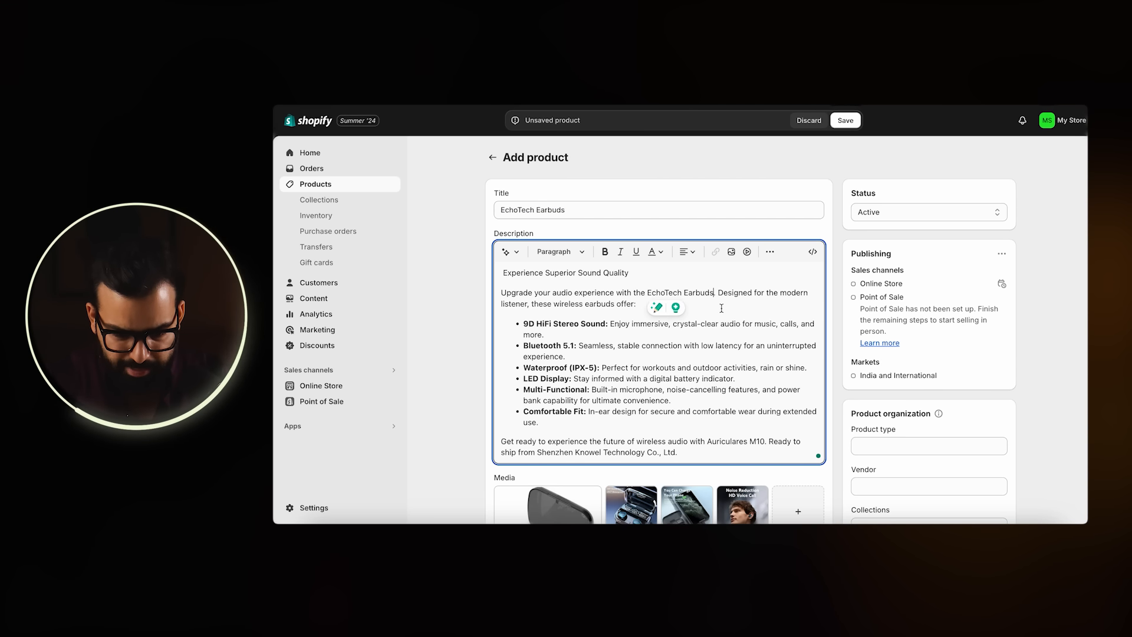
pyautogui.click(677, 302)
pyautogui.scroll(-1, 649, 307)
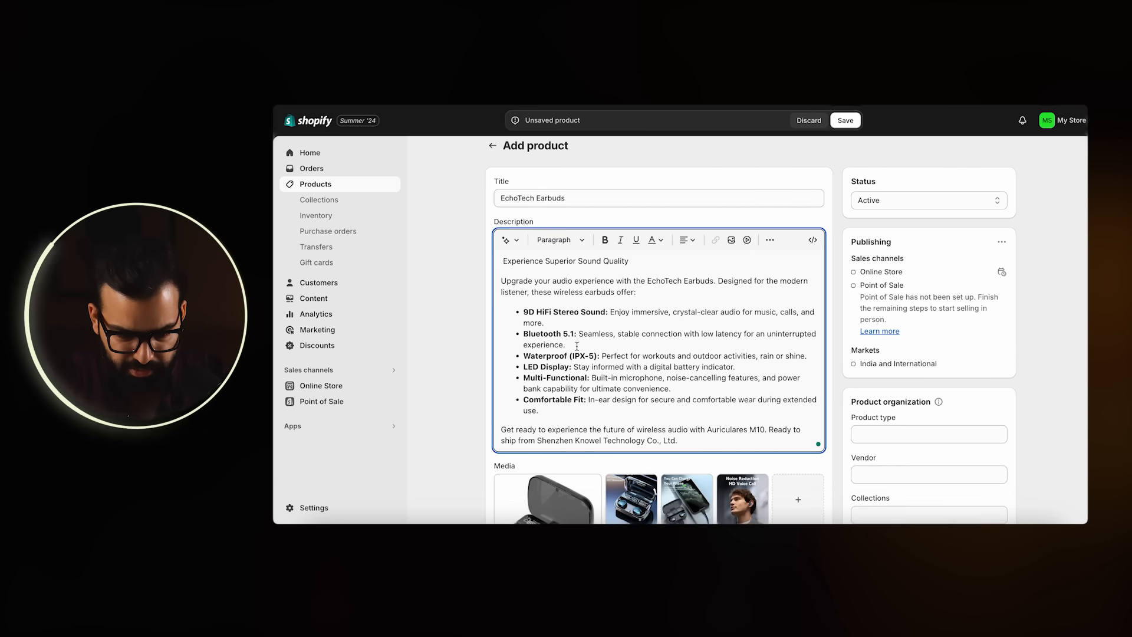
# Replace "Auriculares M10" in the description's closing paragraph with "EchoTech Earbuds".
pyautogui.click(608, 349)
pyautogui.scroll(-1, 609, 365)
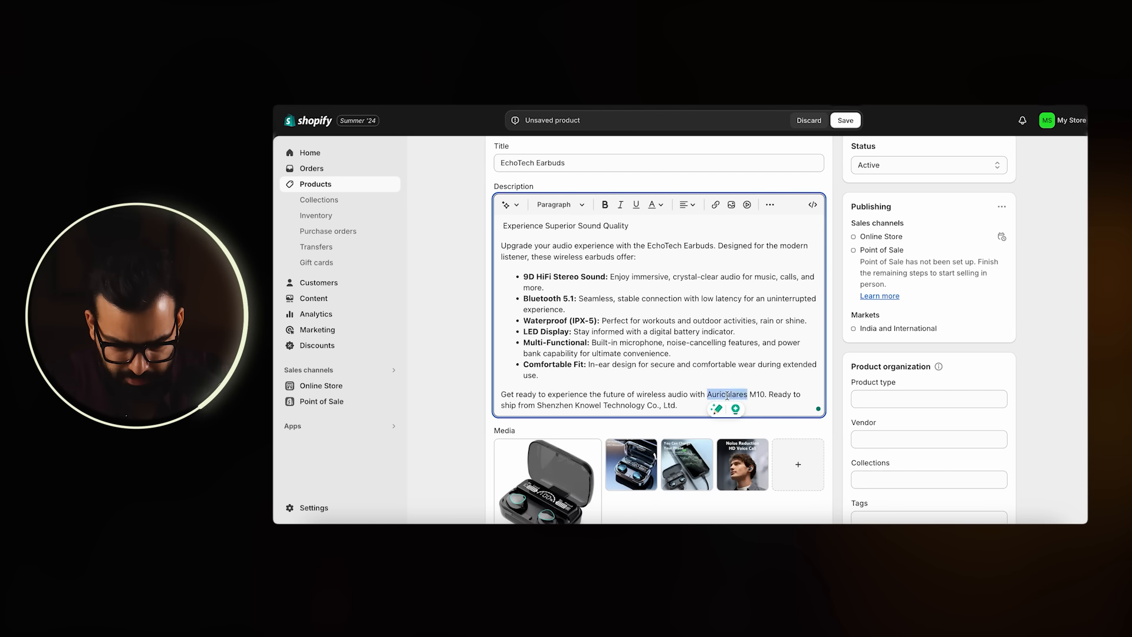
pyautogui.hotkey('ctrl', 'v')
pyautogui.doubleClick(781, 395)
pyautogui.press('BackSpace')
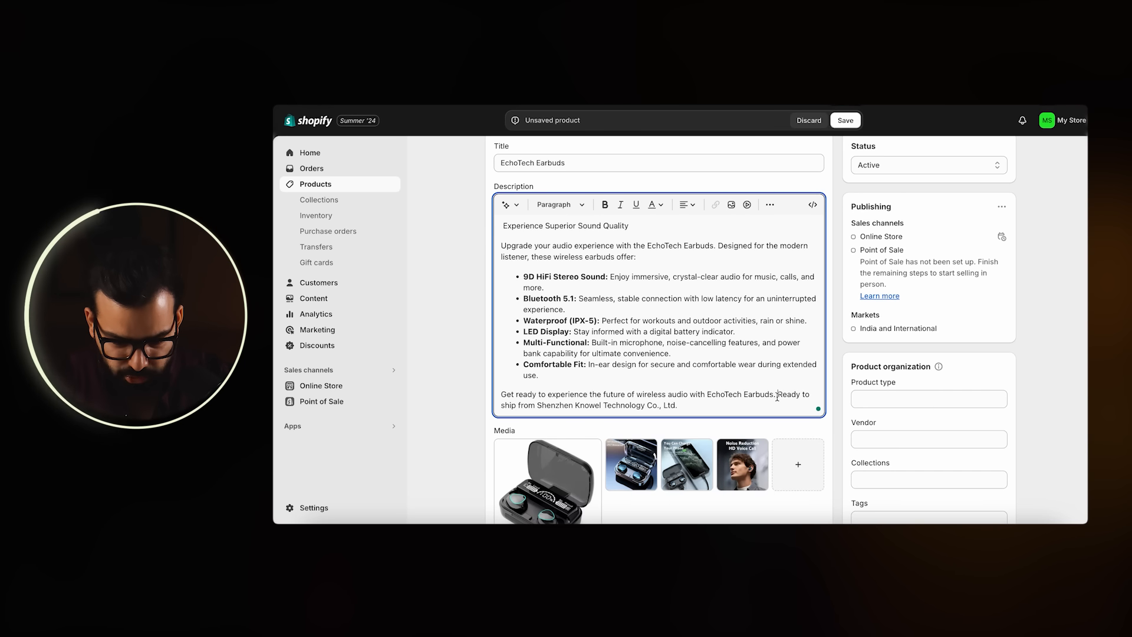
# Delete the closing sentence "Ready to ship from Shenzhen Knowel Technology Co., Ltd." from the description.
pyautogui.press('Return')
pyautogui.moveTo(733, 416); pyautogui.dragTo(501, 415)
pyautogui.press('BackSpace')
pyautogui.press('BackSpace')
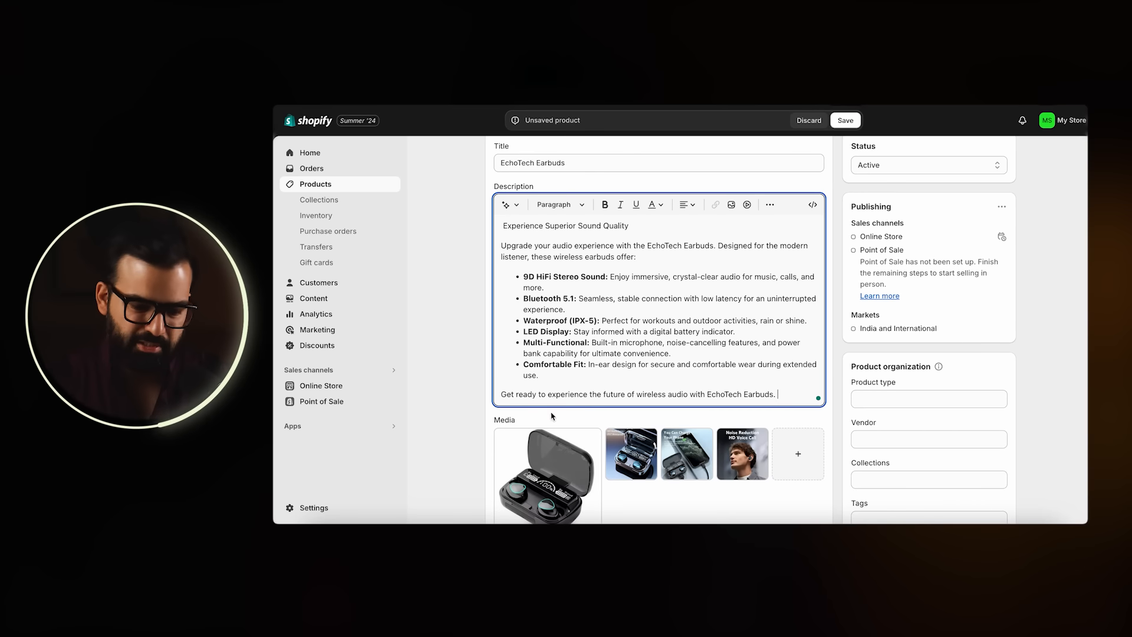
# Set the product's price to ₹1,000 and its compare-at price to ₹1,500.
pyautogui.click(441, 348)
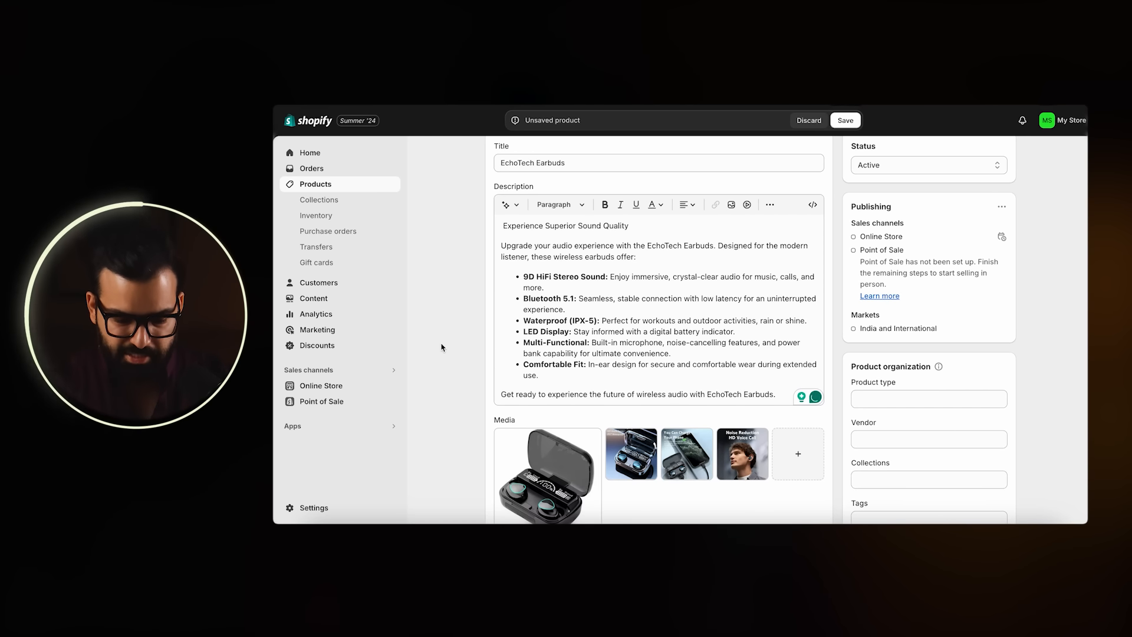
pyautogui.scroll(-5, 441, 347)
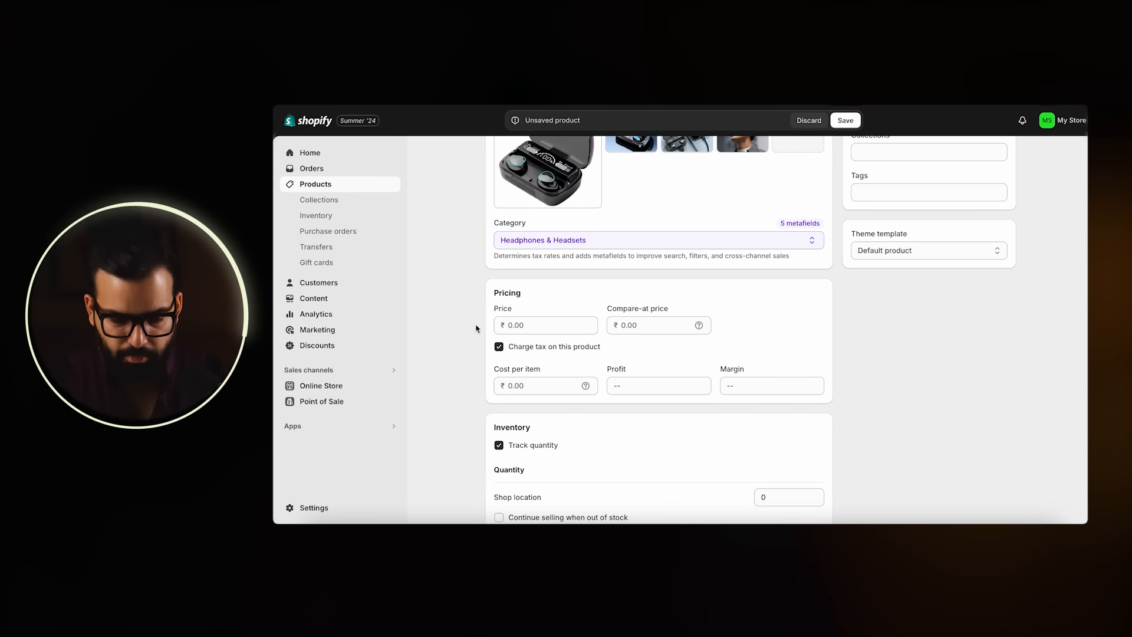
pyautogui.scroll(-1, 457, 338)
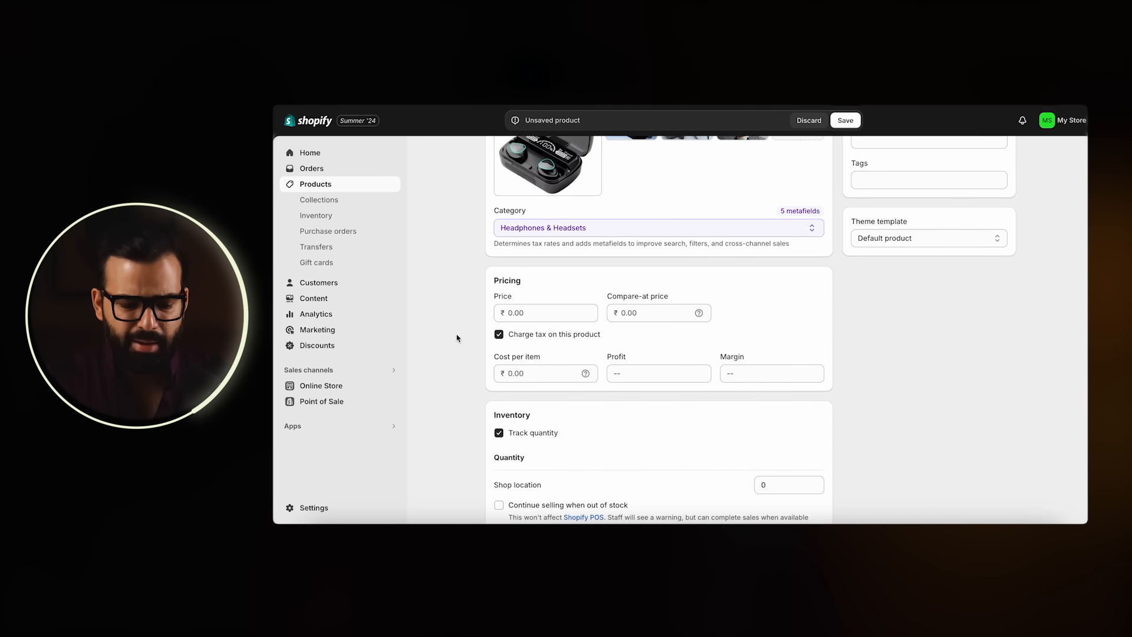
pyautogui.click(558, 312)
pyautogui.write('1000')
pyautogui.click(685, 315)
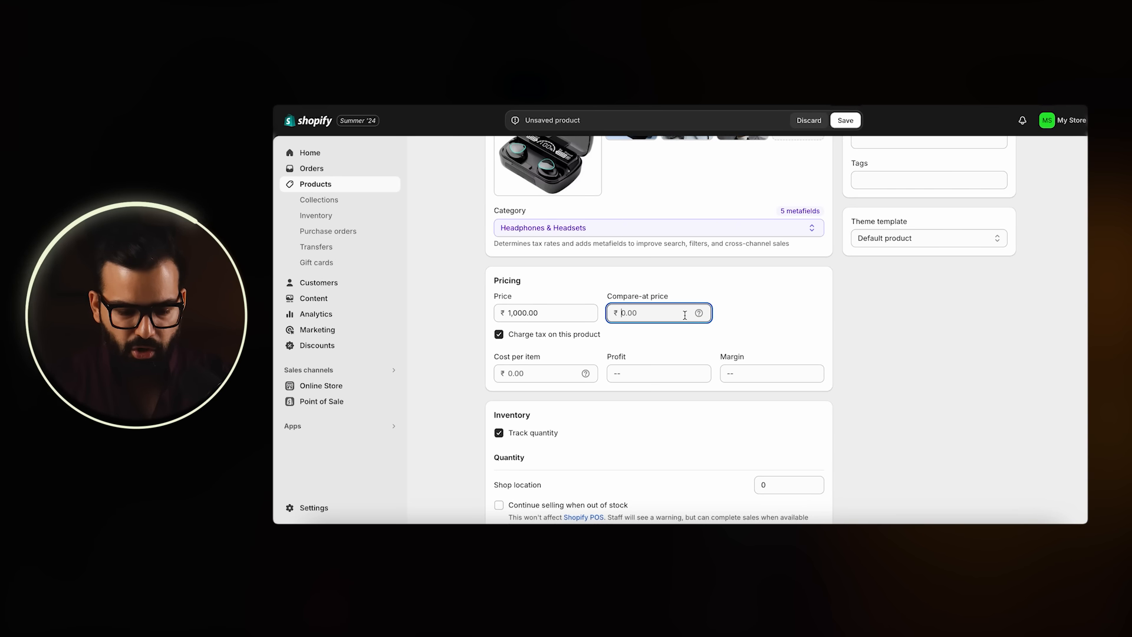
pyautogui.write('1500')
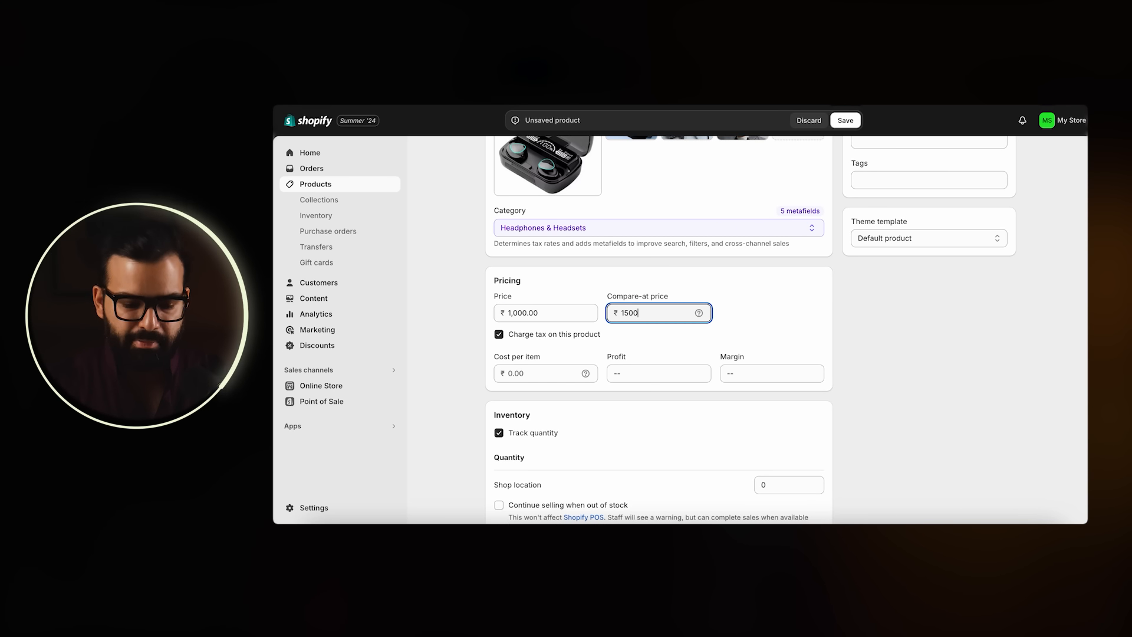
pyautogui.click(436, 299)
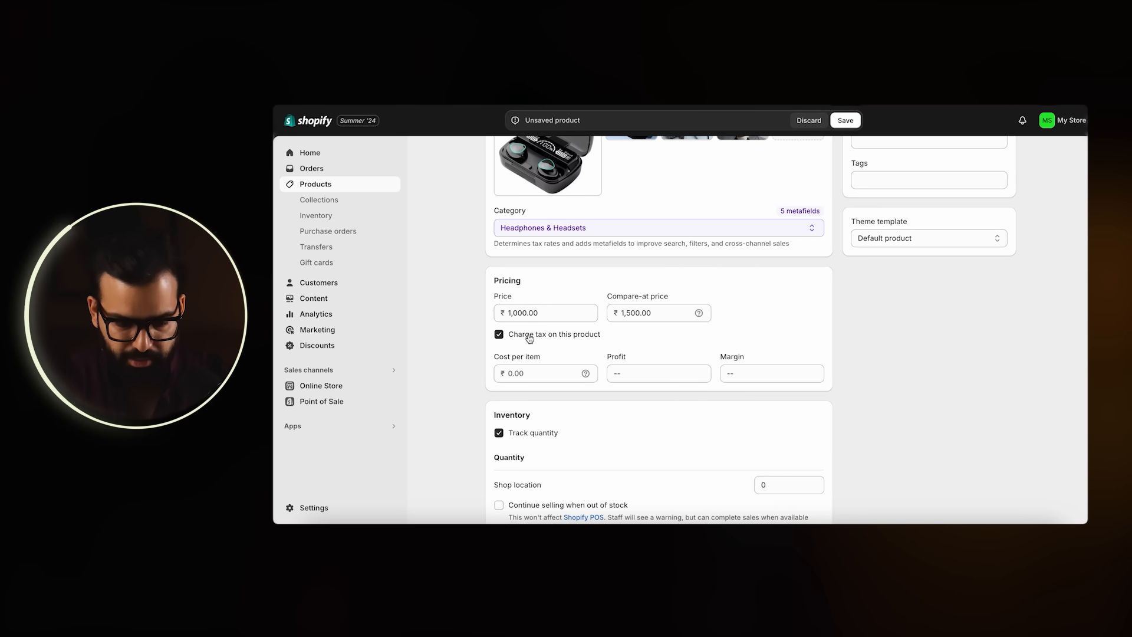
# Turn off charging tax and quantity tracking for the product.
pyautogui.scroll(-2, 435, 337)
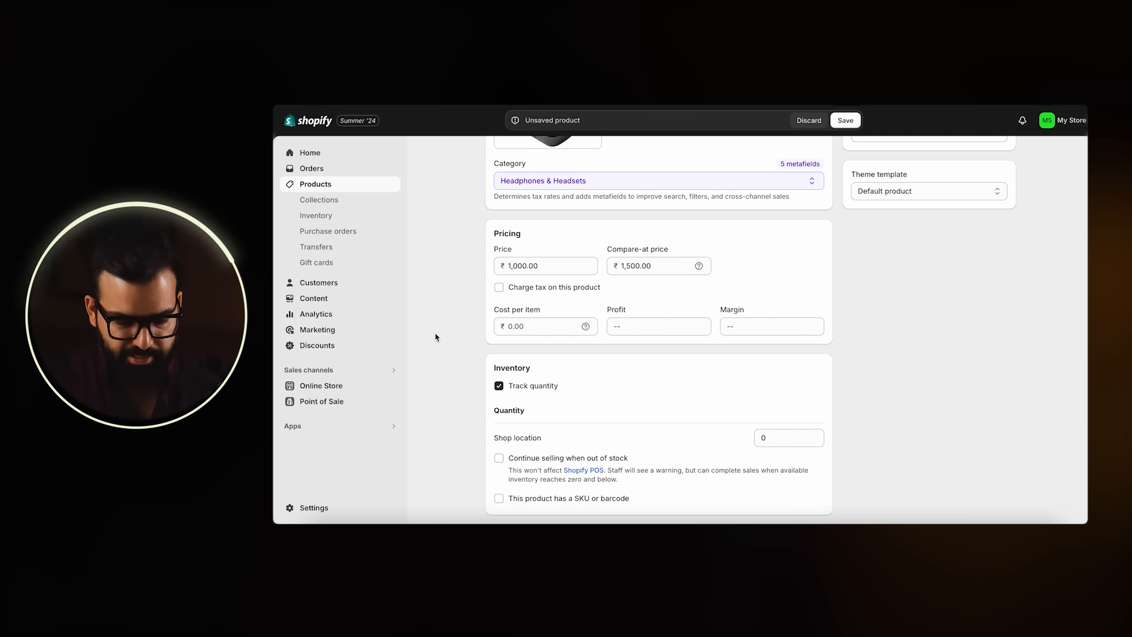
pyautogui.scroll(-4, 435, 338)
pyautogui.click(522, 283)
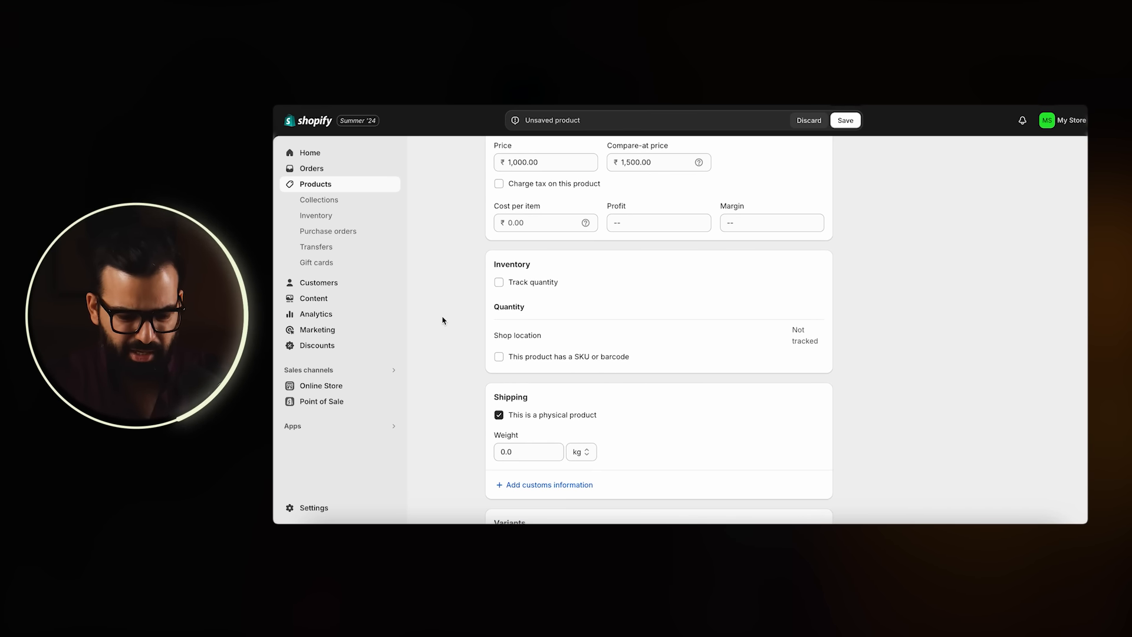
# Try to add a Color variant option with the values Black and Brown to the product.
pyautogui.scroll(-7, 444, 320)
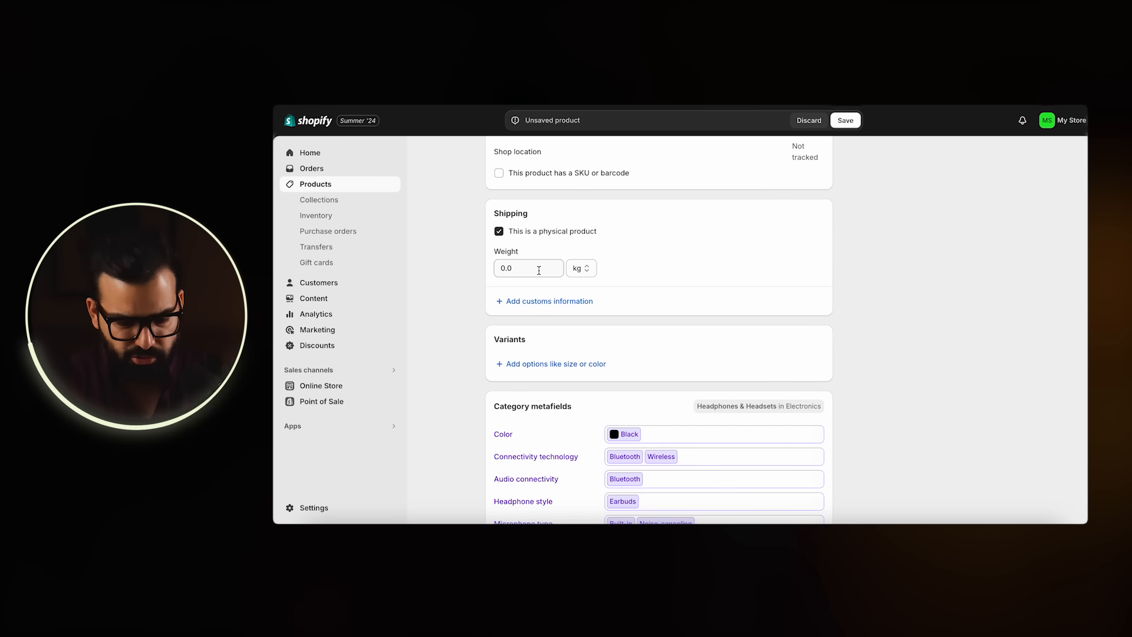
pyautogui.scroll(-3, 460, 321)
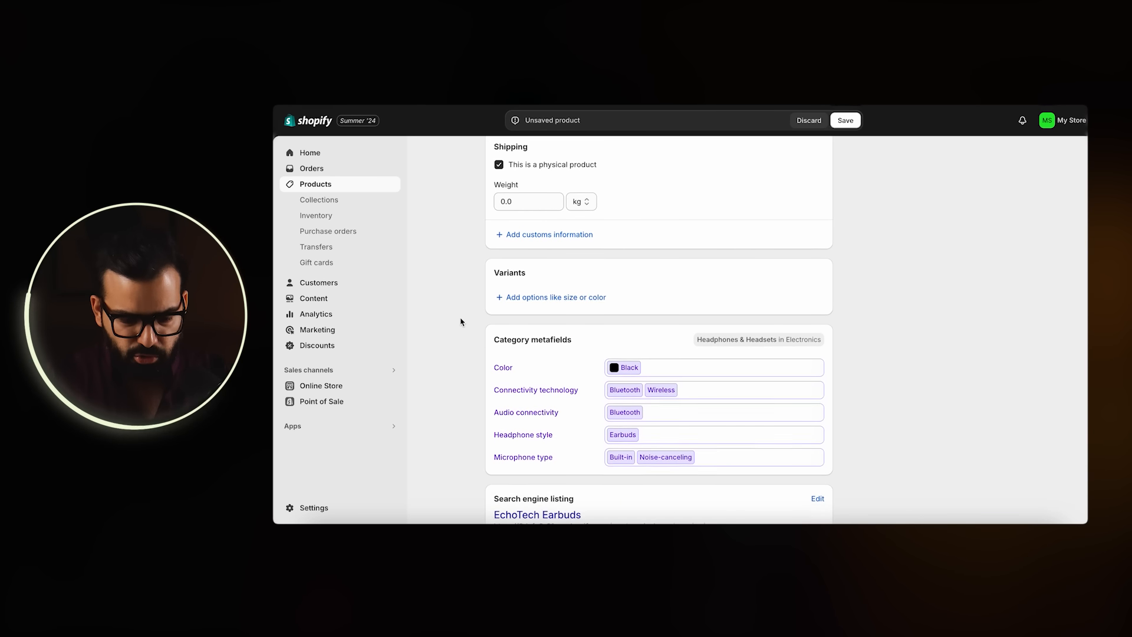
pyautogui.click(536, 300)
pyautogui.click(530, 365)
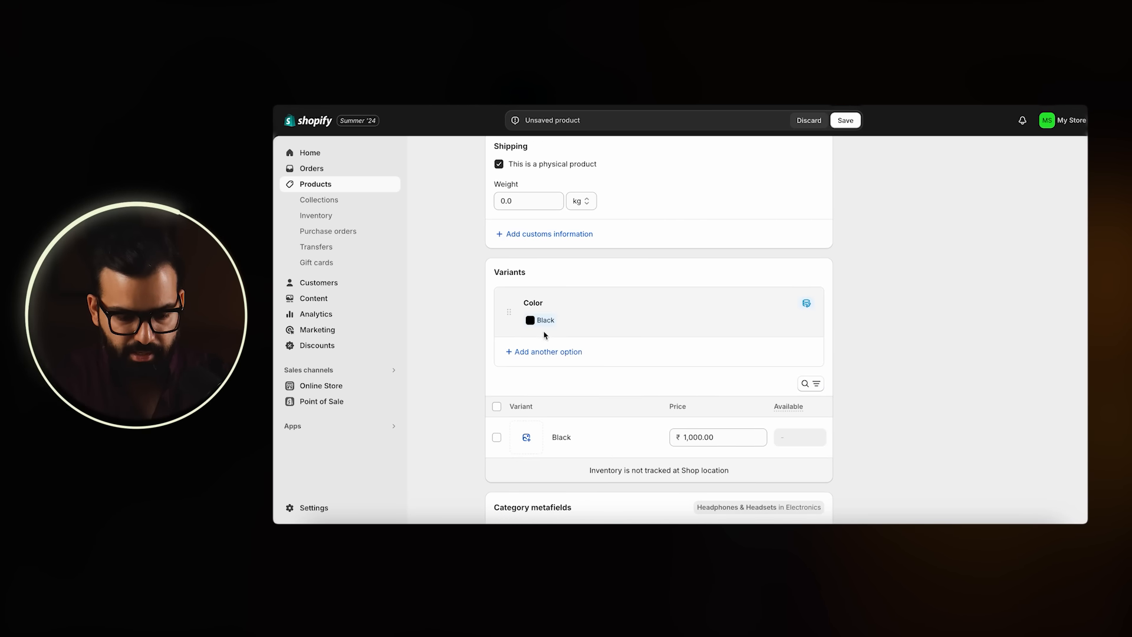
pyautogui.click(544, 330)
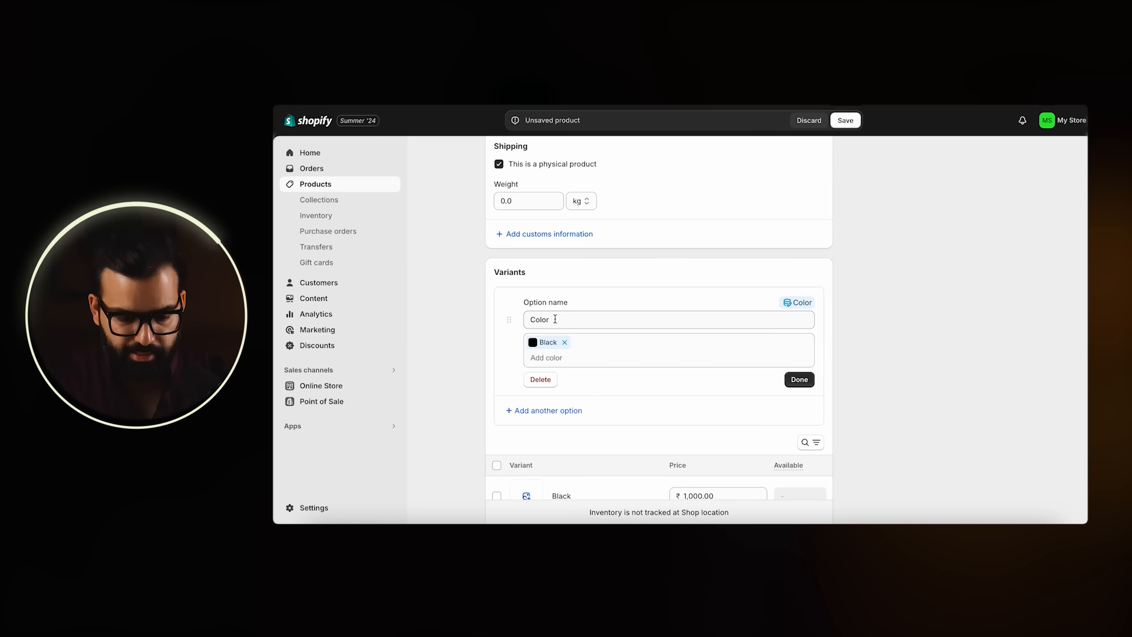
pyautogui.click(558, 358)
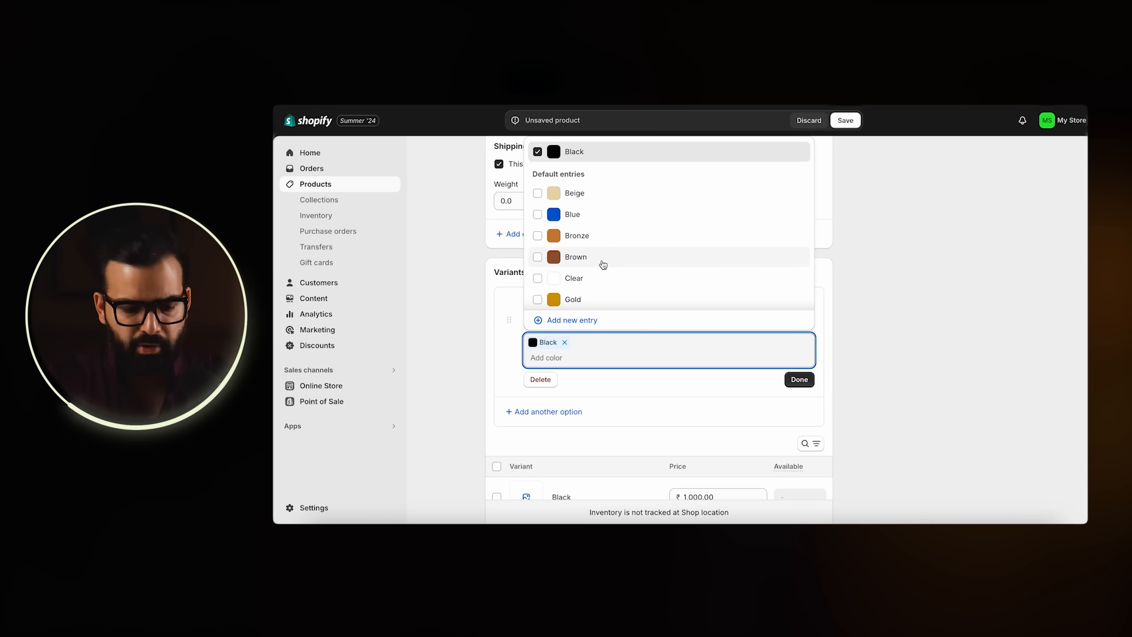
pyautogui.click(603, 265)
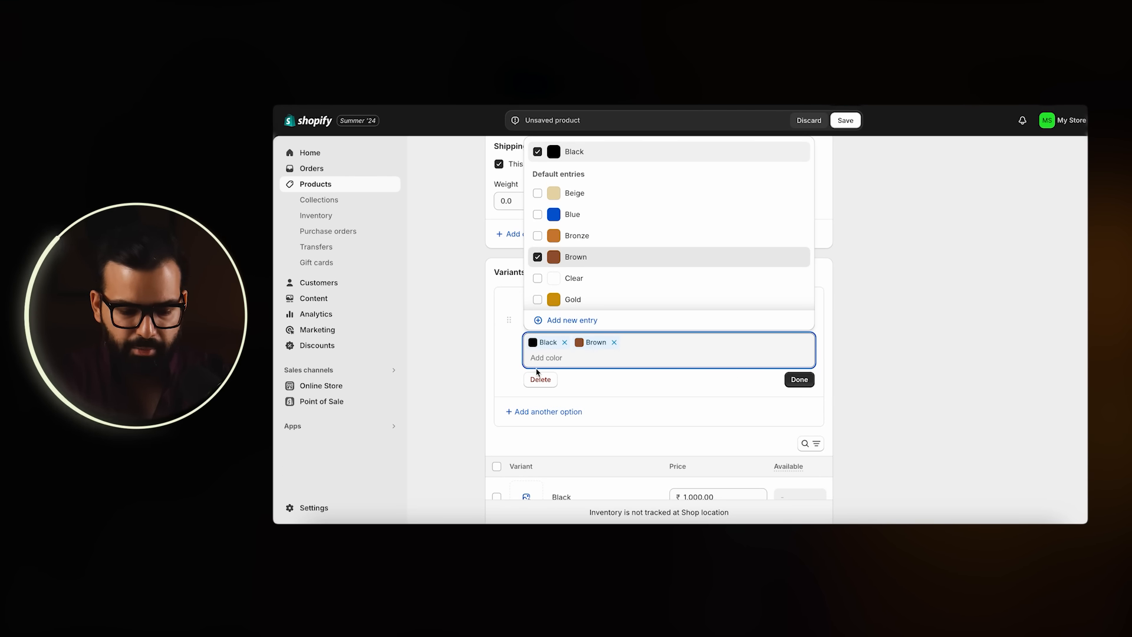
pyautogui.click(798, 379)
pyautogui.scroll(-2, 453, 302)
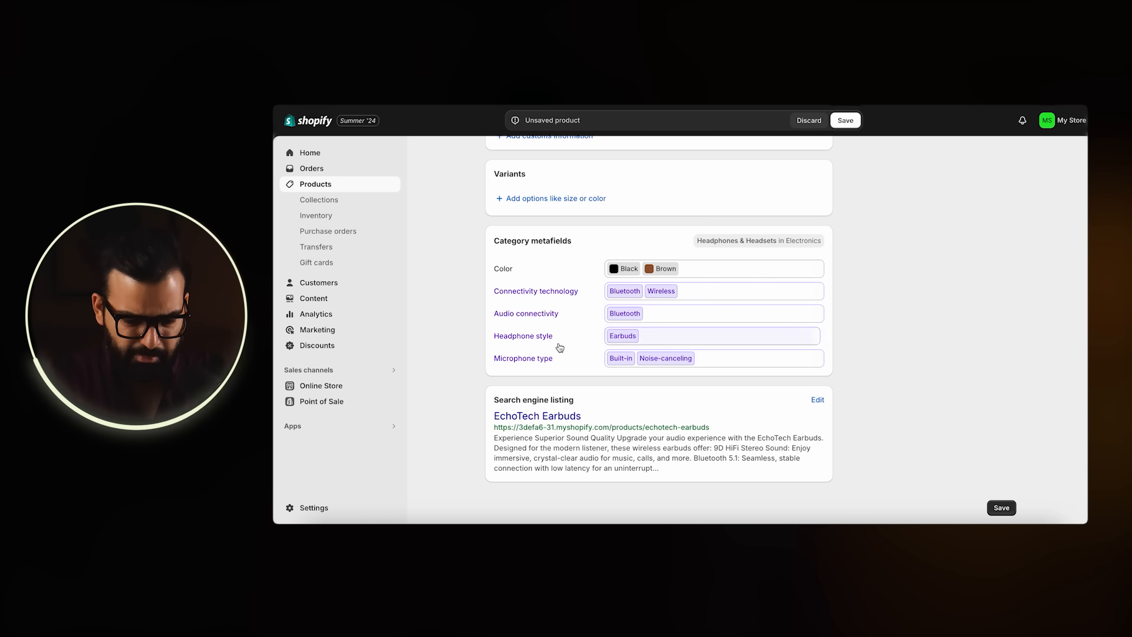
# Check over the completed product form and save the EchoTech Earbuds product.
pyautogui.scroll(12, 607, 293)
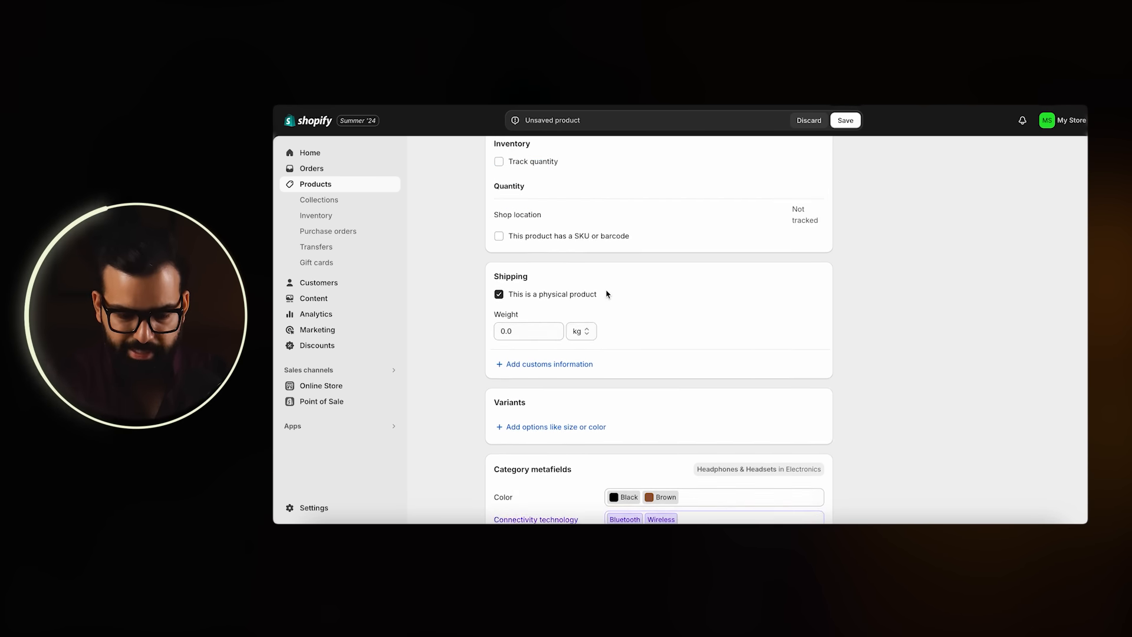
pyautogui.scroll(3, 607, 293)
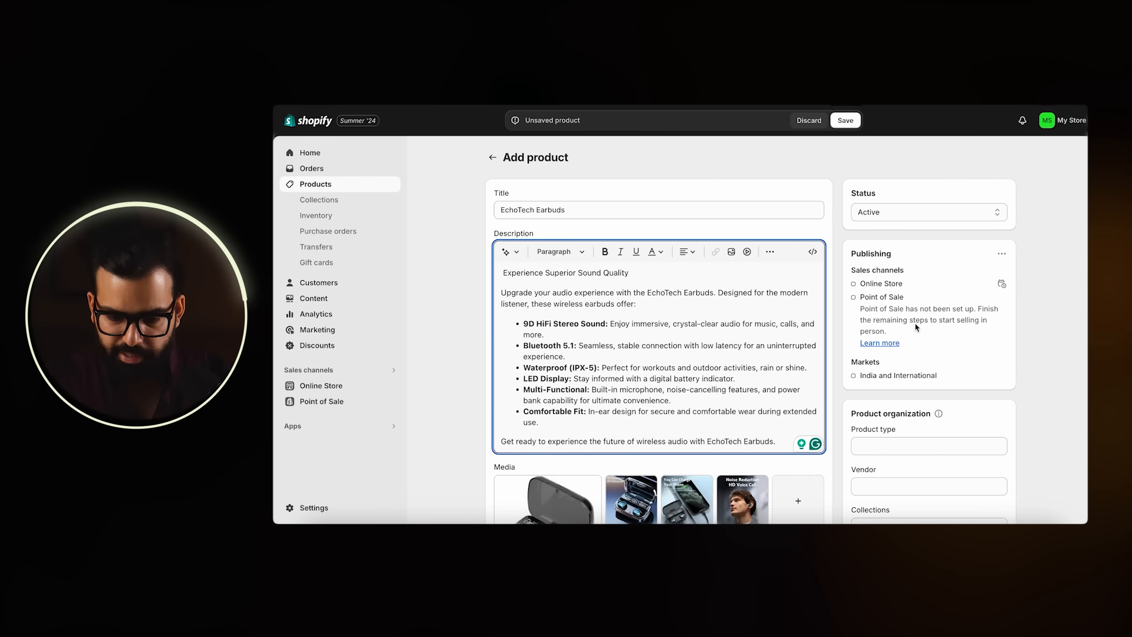
pyautogui.scroll(-15, 935, 387)
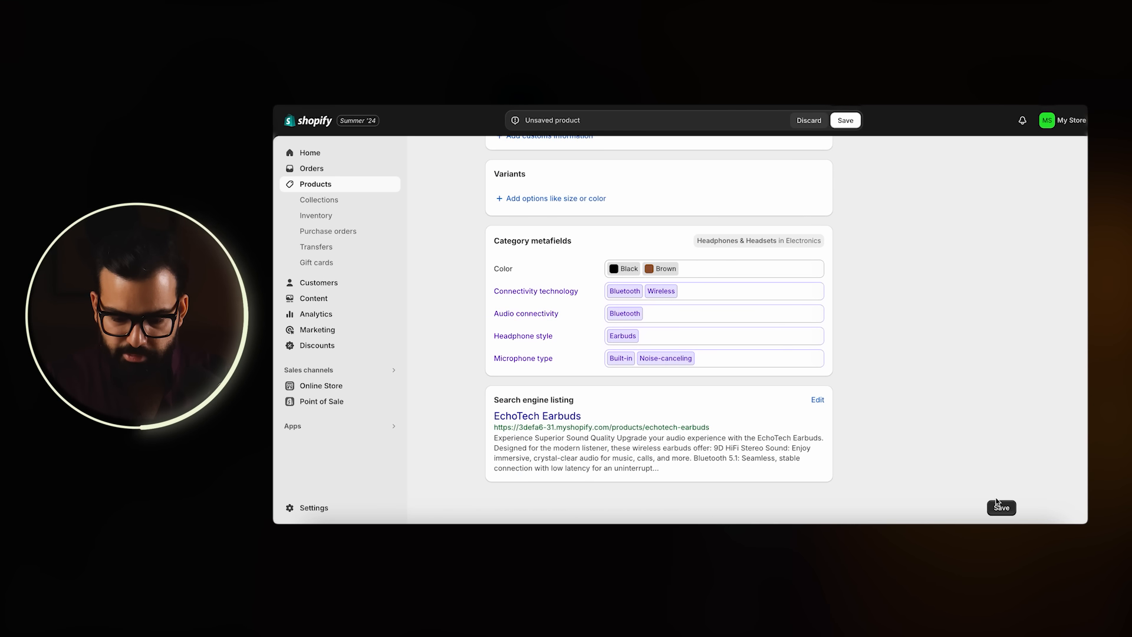
pyautogui.click(1003, 507)
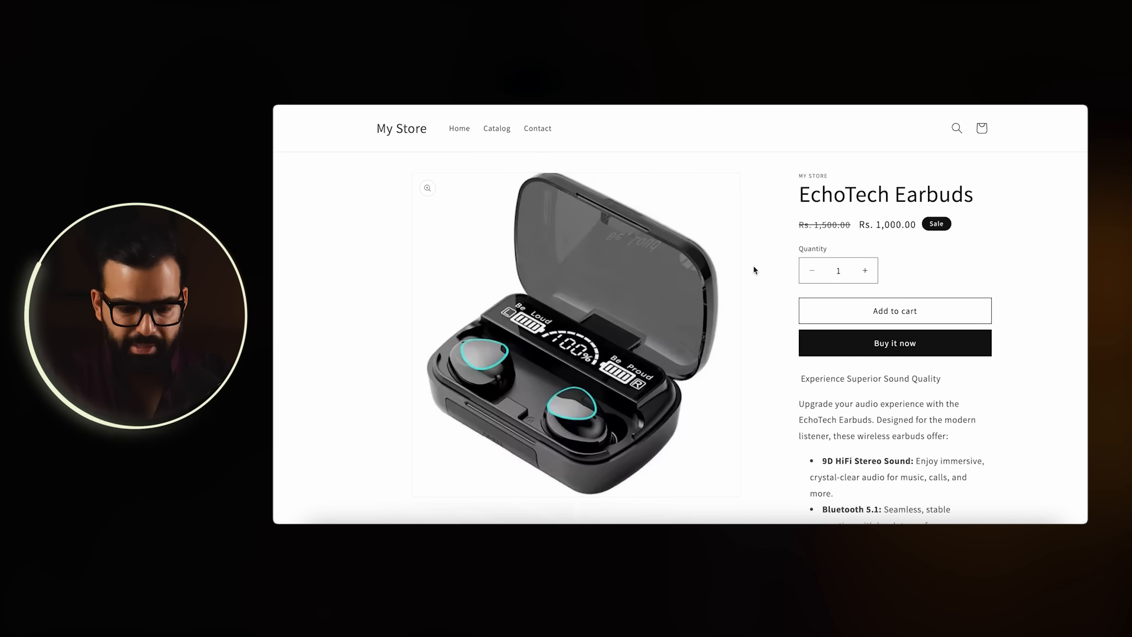
# Review the EchoTech Earbuds page's images, pricing and description in the store preview, and return to the product in the admin.
pyautogui.scroll(-5, 883, 382)
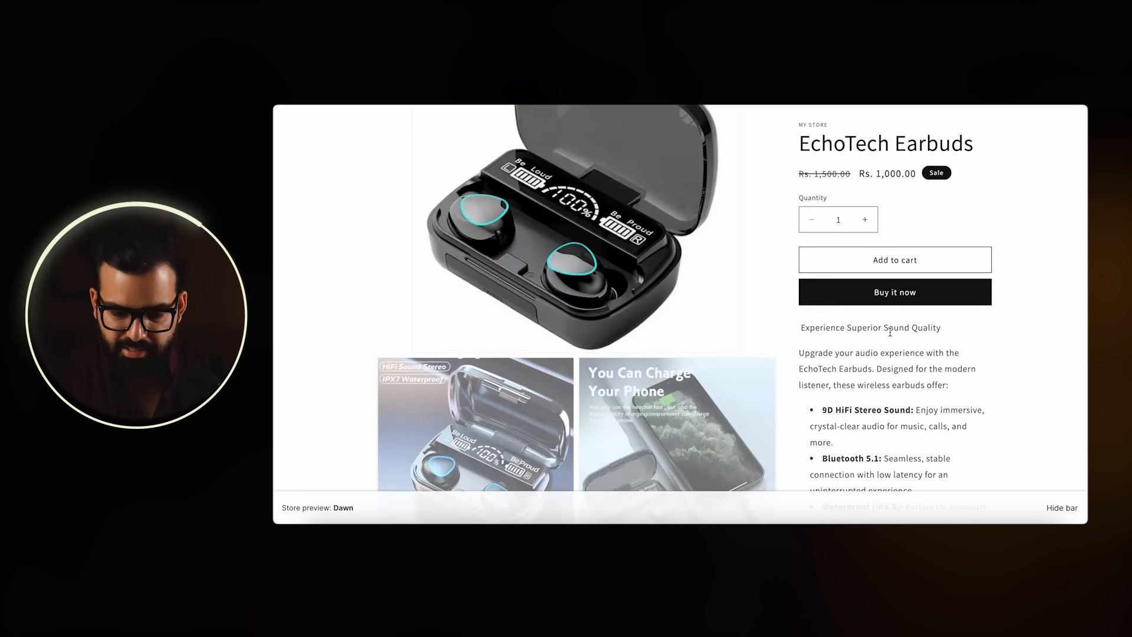
pyautogui.scroll(-4, 632, 273)
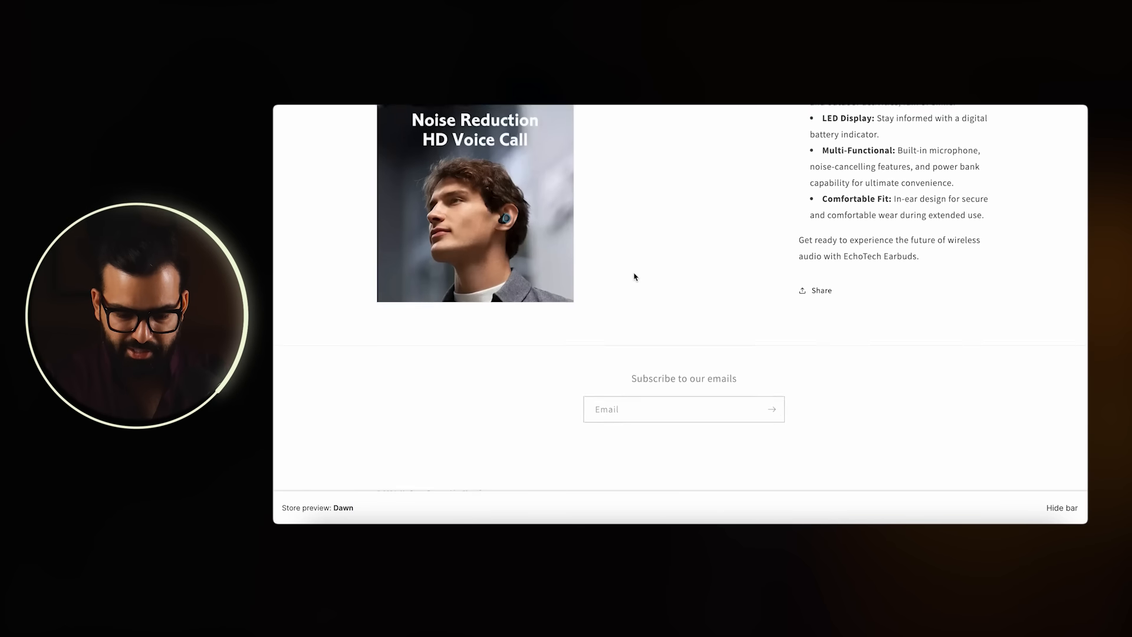
pyautogui.scroll(10, 649, 248)
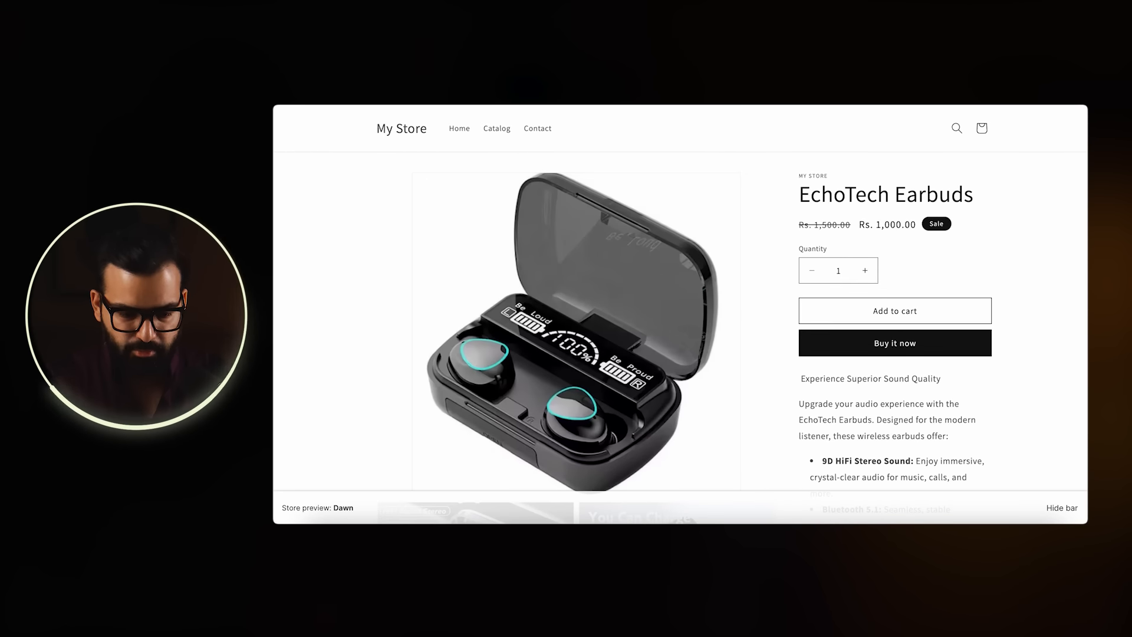
pyautogui.click(566, 106)
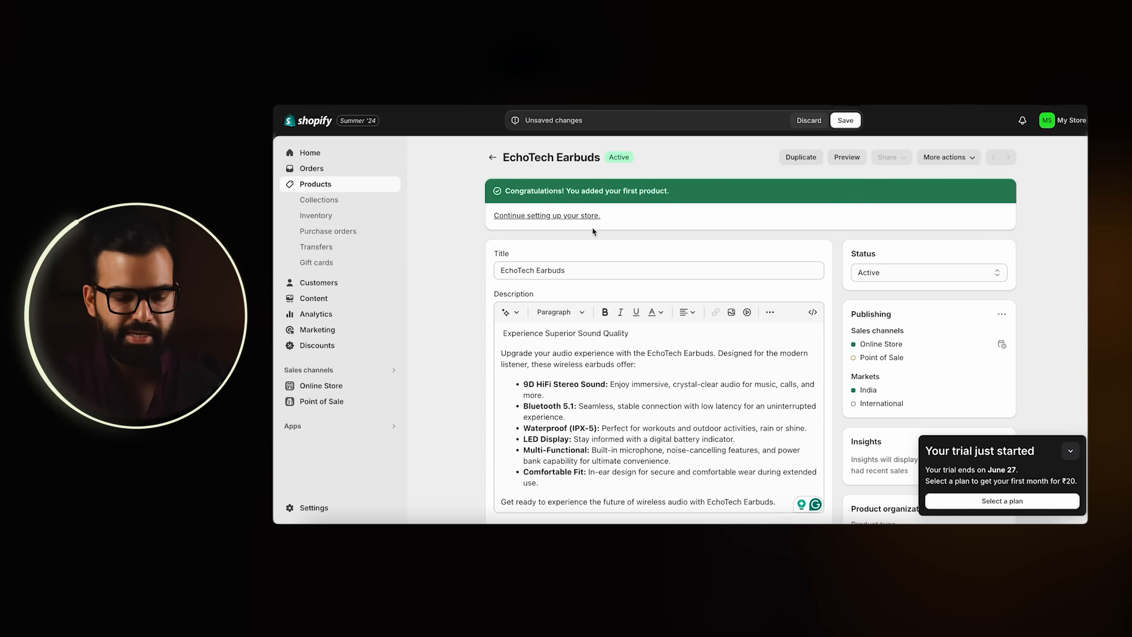
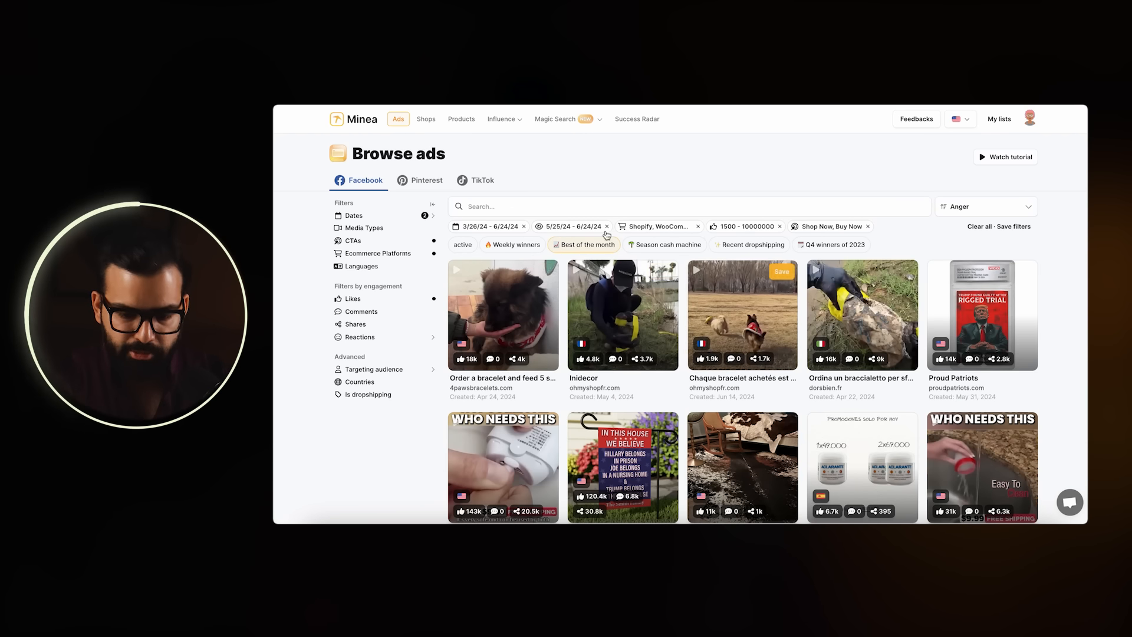
# In Minea, filter the Facebook ads by the country India and browse the matching ads.
pyautogui.click(360, 383)
pyautogui.scroll(-10, 403, 322)
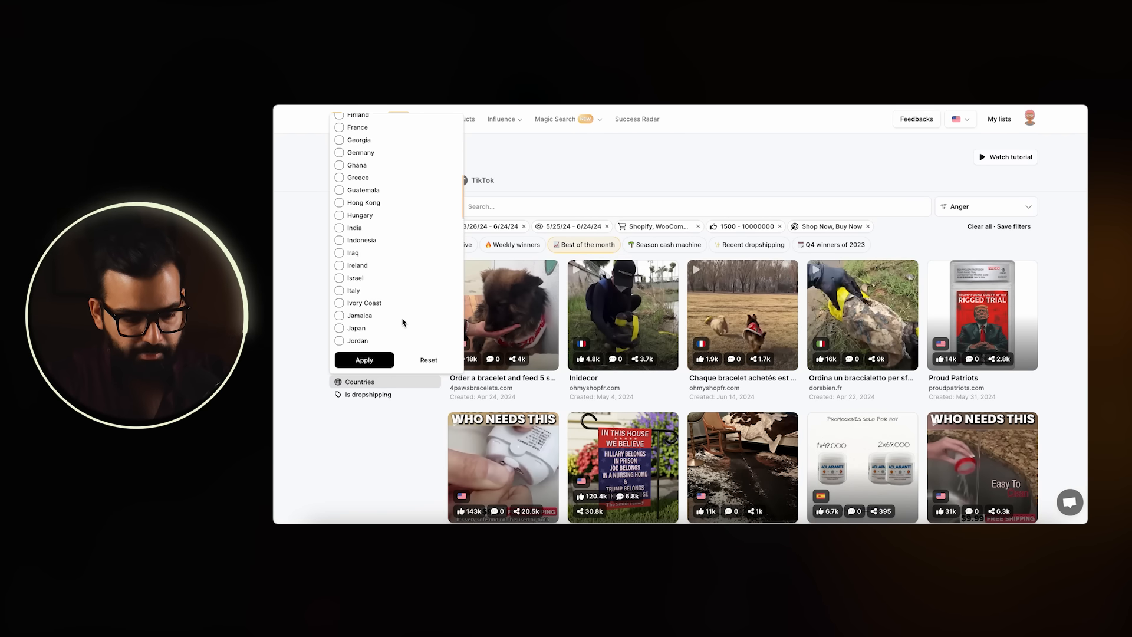
pyautogui.click(364, 360)
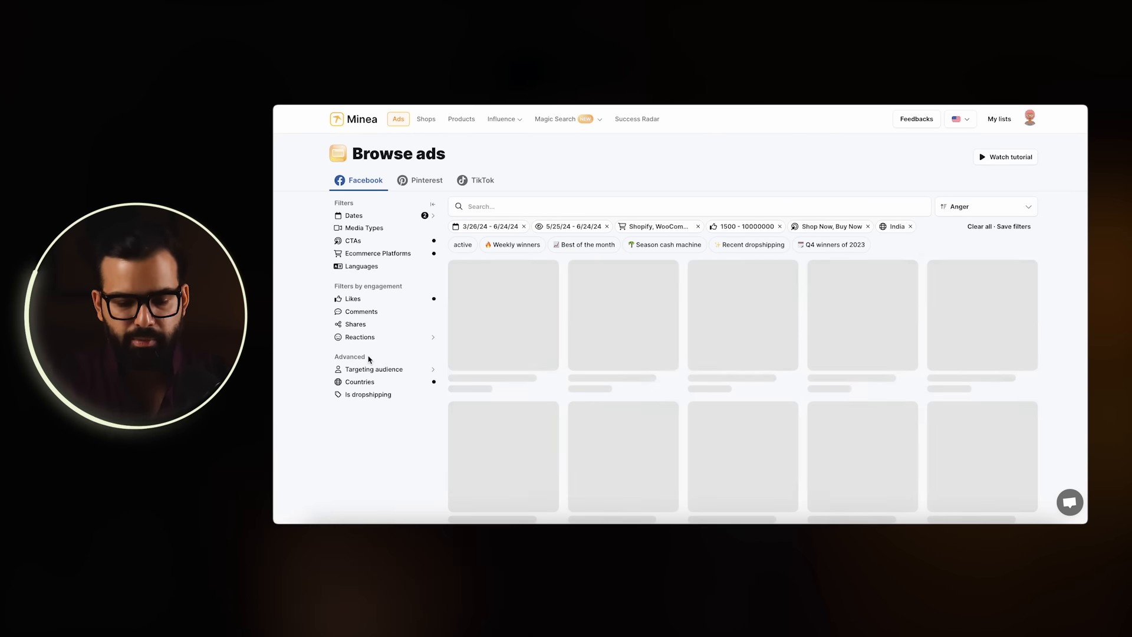
pyautogui.scroll(-5, 677, 448)
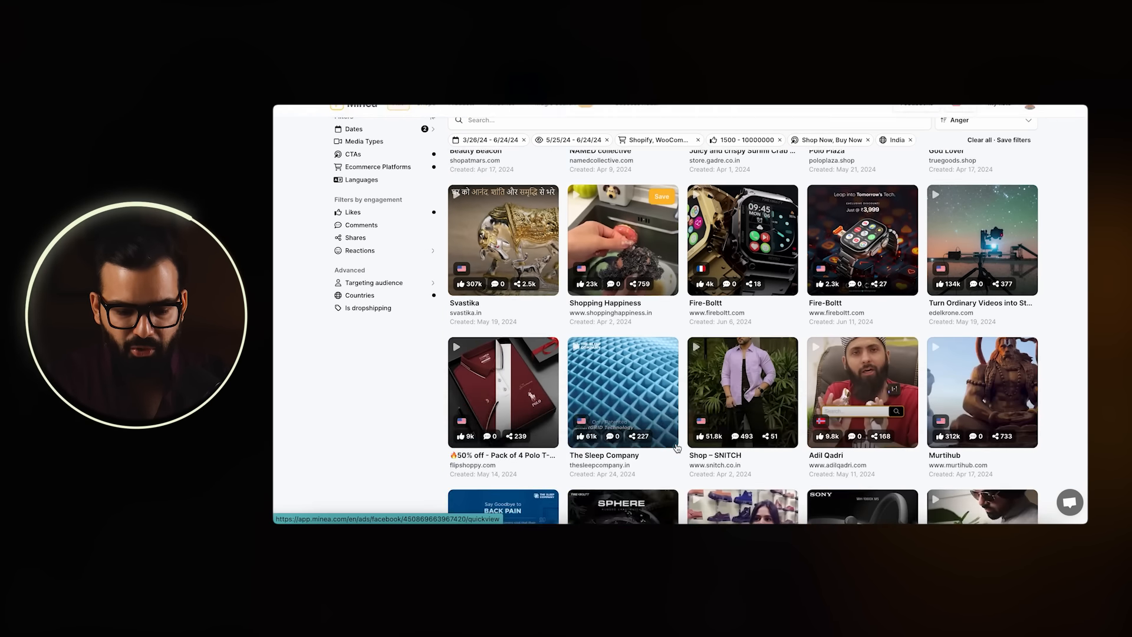
pyautogui.scroll(-10, 677, 448)
pyautogui.scroll(4, 677, 449)
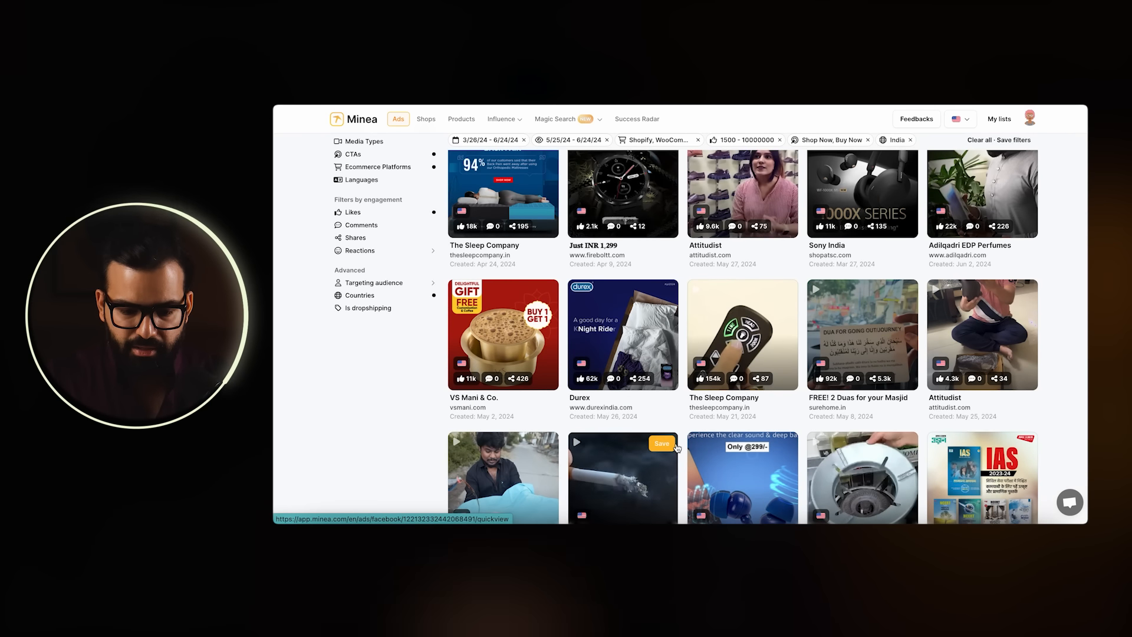
pyautogui.scroll(-5, 544, 341)
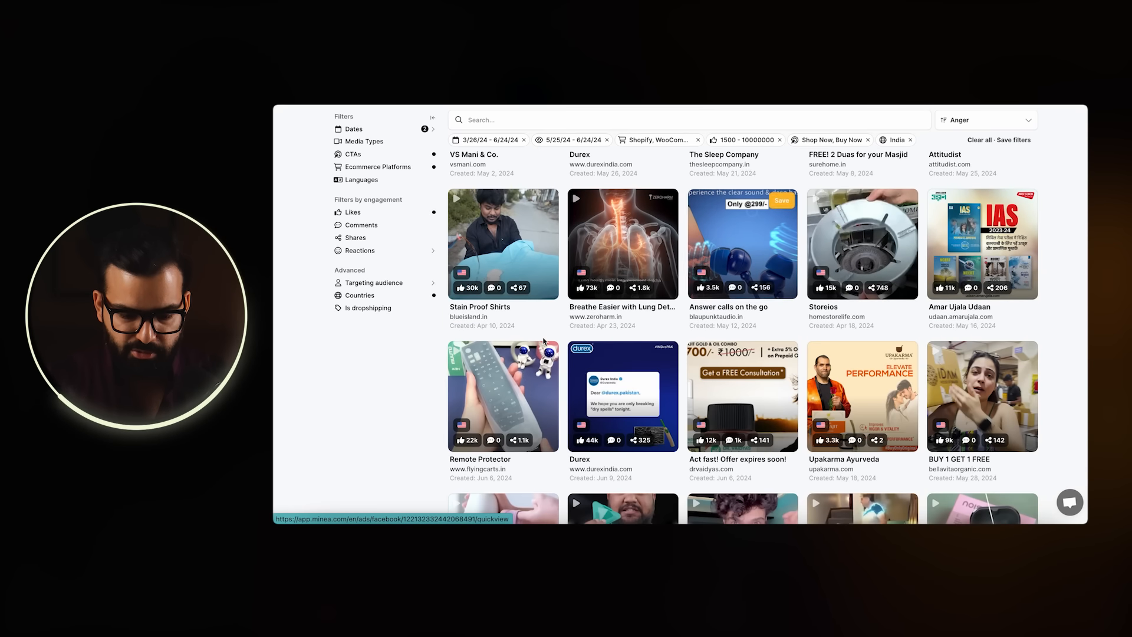
pyautogui.scroll(10, 544, 340)
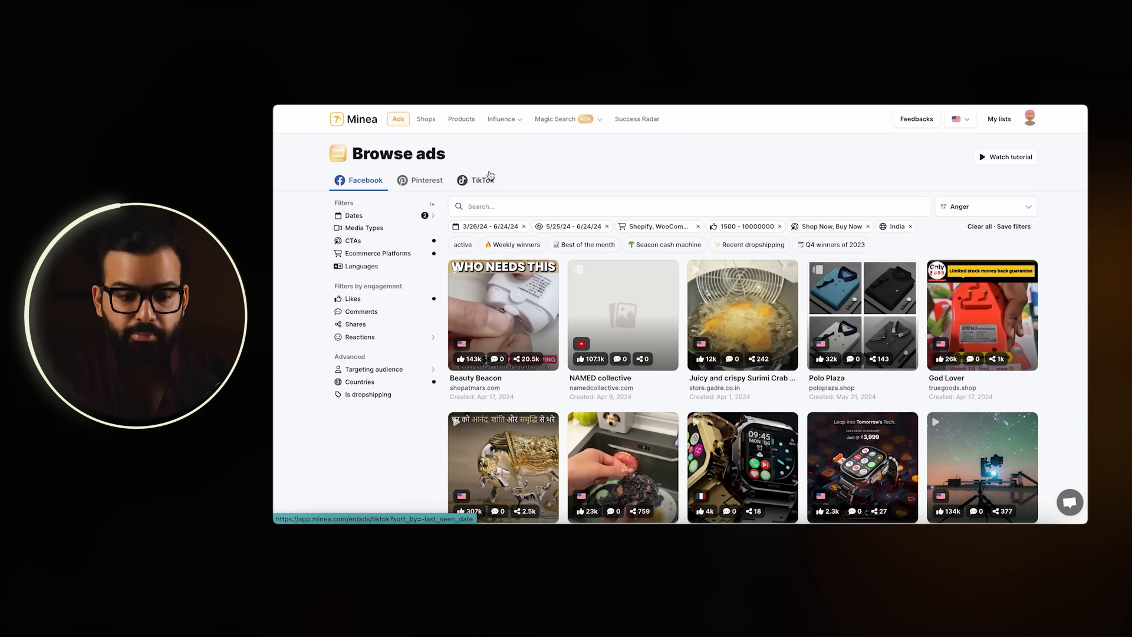
# Switch to TikTok ads, apply the Best of the month preset and browse the matching ads.
pyautogui.click(481, 181)
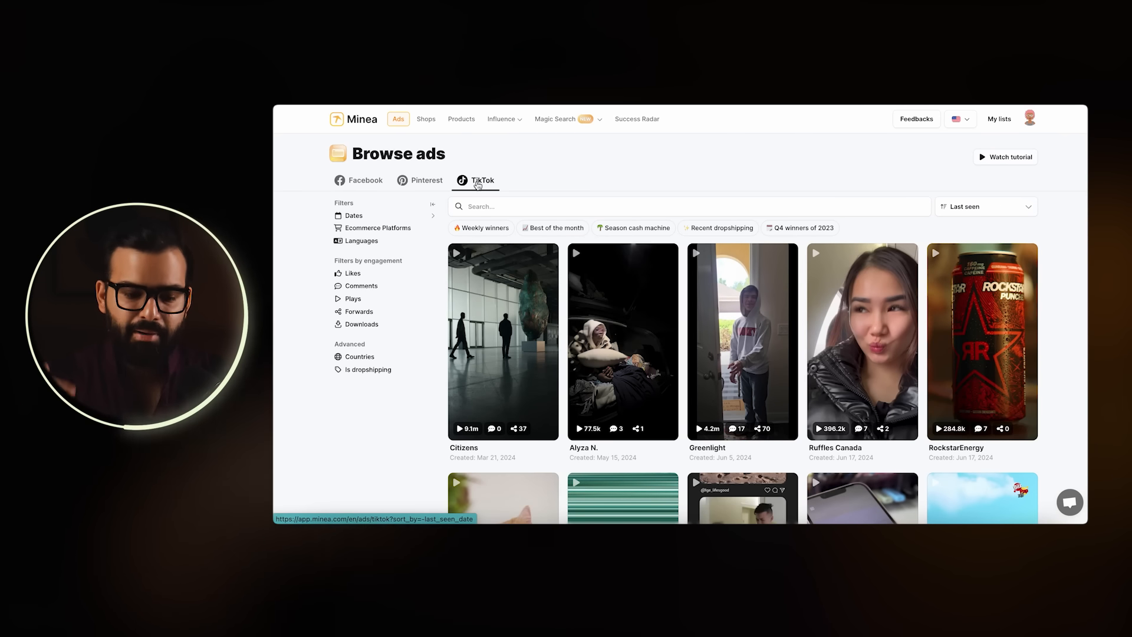
pyautogui.click(558, 227)
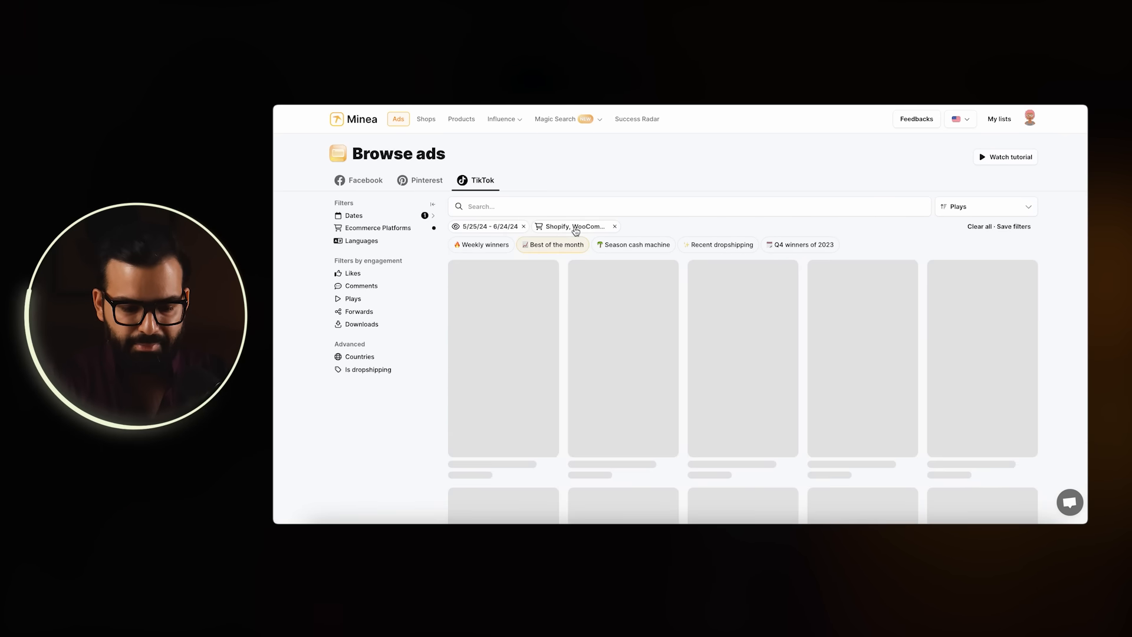
pyautogui.scroll(-4, 609, 364)
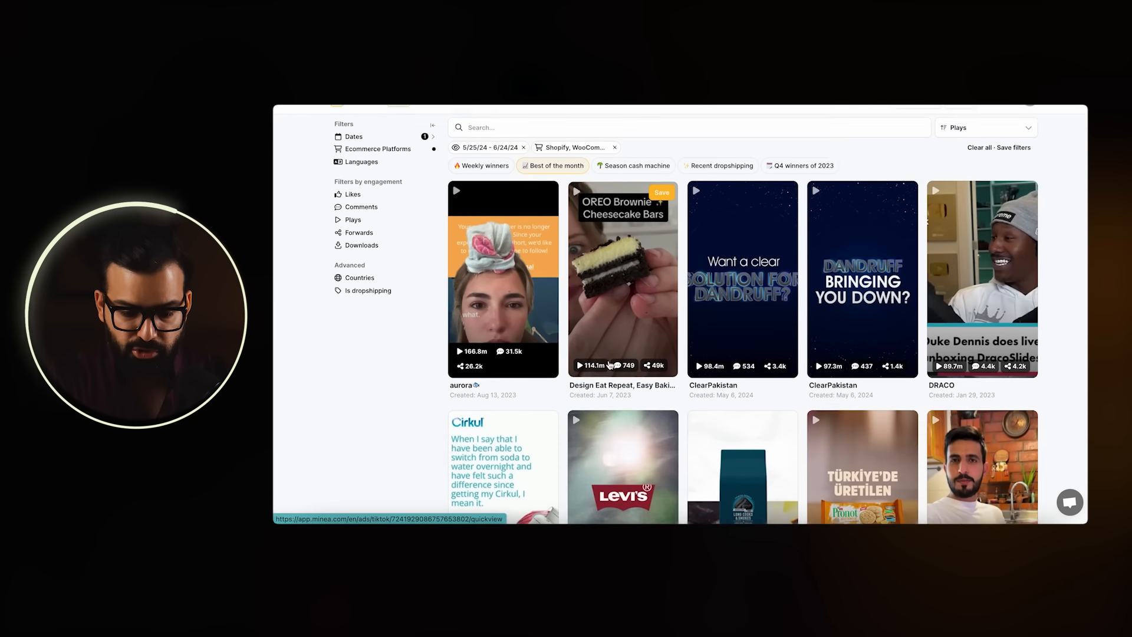
pyautogui.scroll(-9, 609, 364)
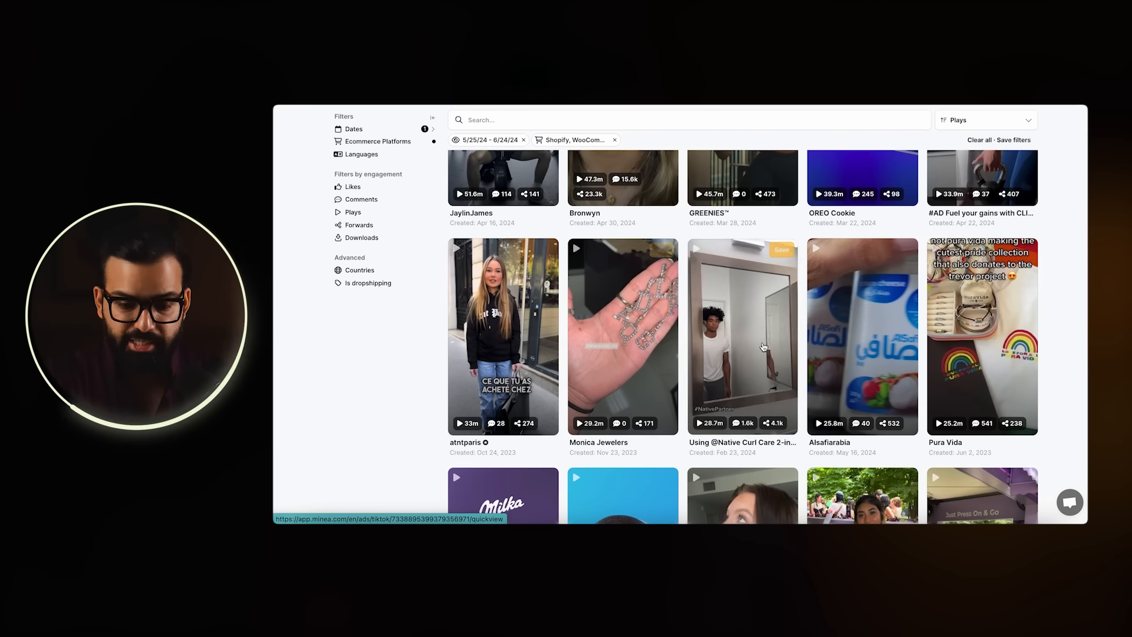
pyautogui.scroll(12, 761, 345)
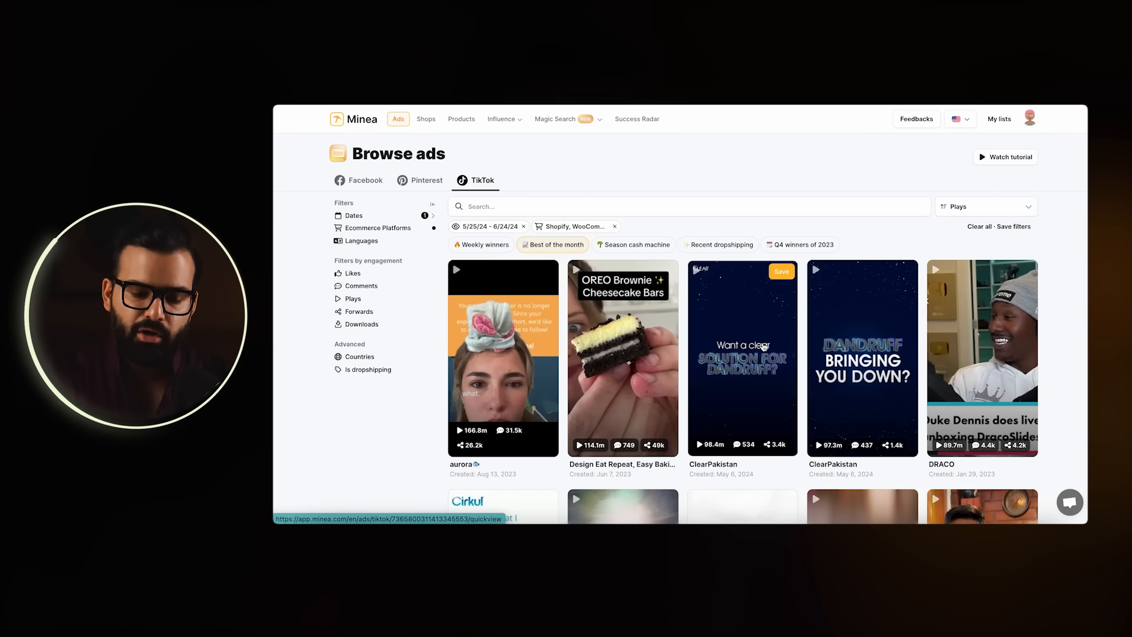
# Upload the product image of the open earbuds case to Creative Finder and browse the similar ad creatives.
pyautogui.click(565, 120)
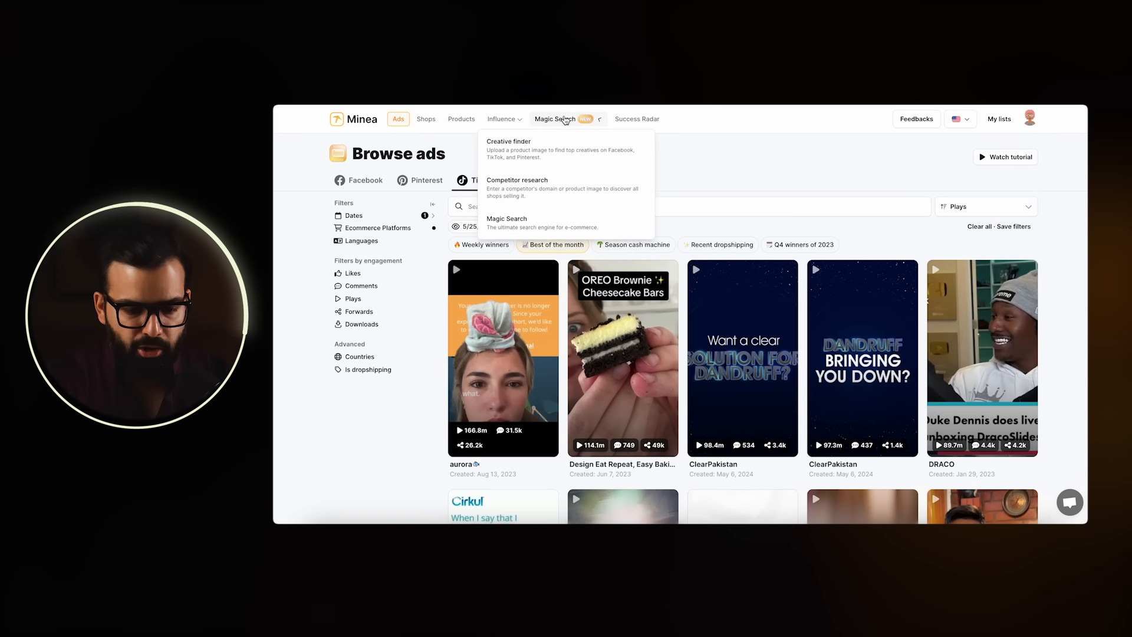
pyautogui.click(550, 150)
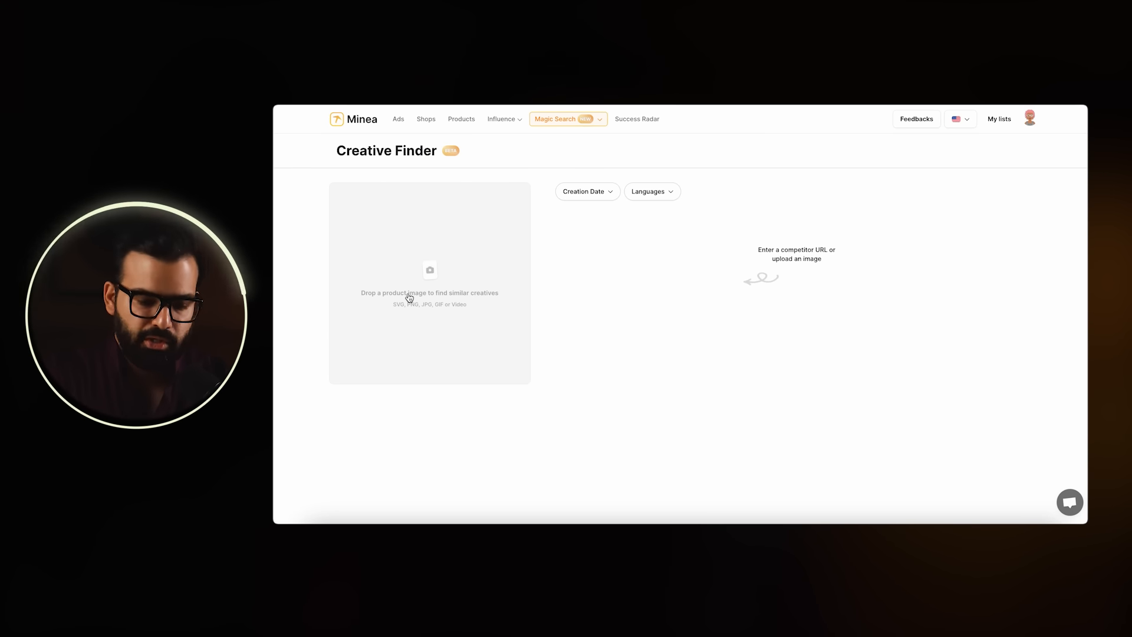
pyautogui.click(325, 521)
pyautogui.click(907, 360)
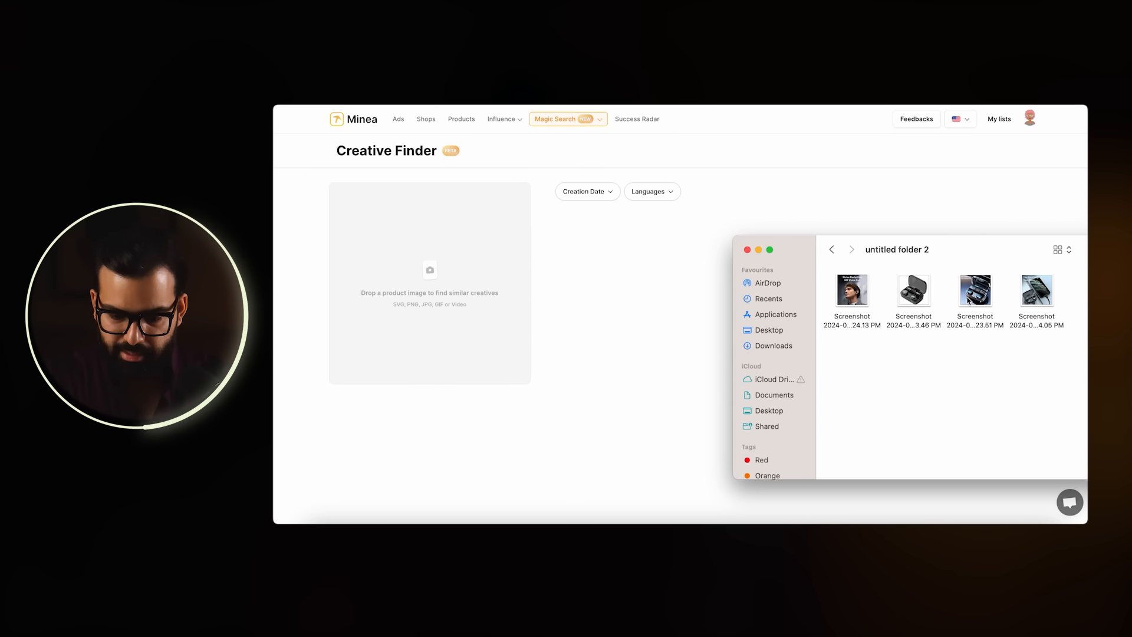
pyautogui.moveTo(917, 293); pyautogui.dragTo(474, 259)
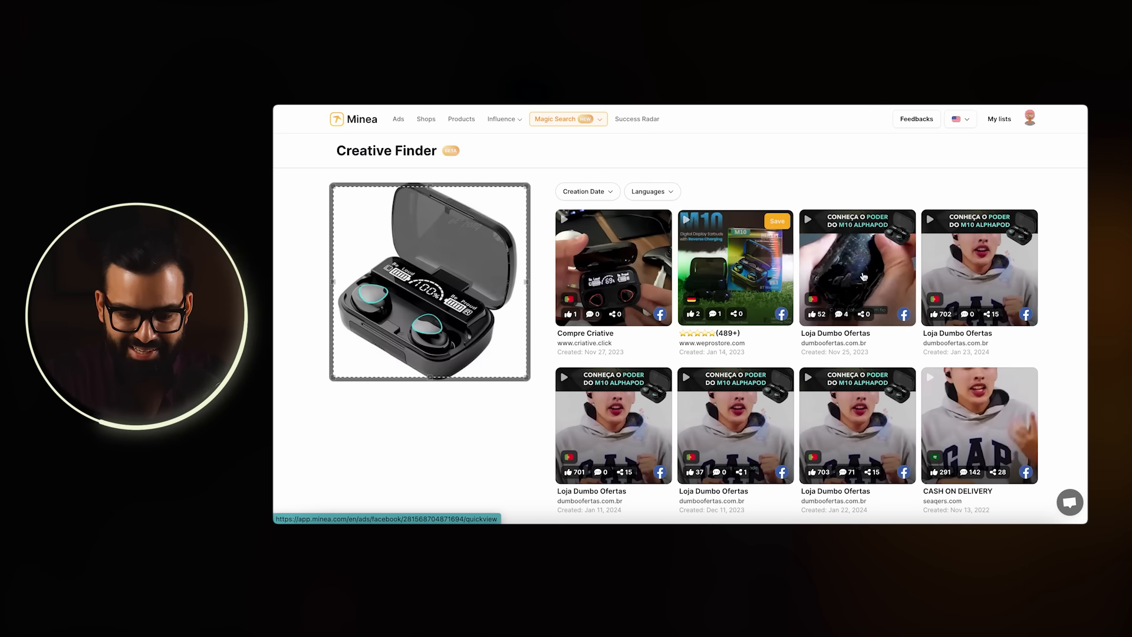
pyautogui.scroll(-4, 653, 281)
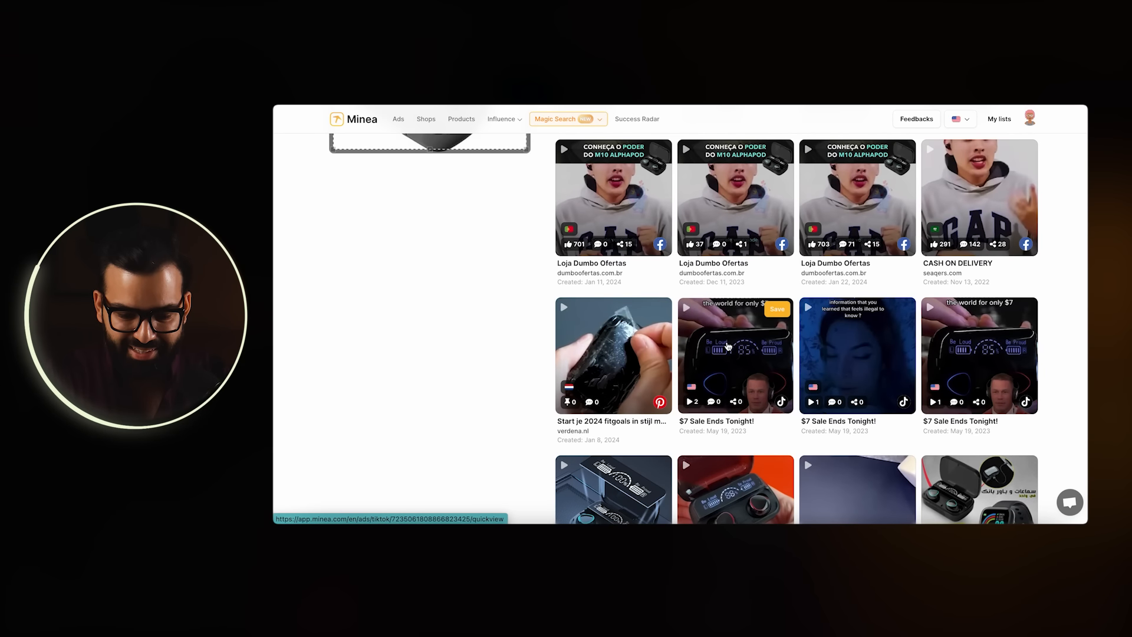
pyautogui.scroll(-4, 747, 368)
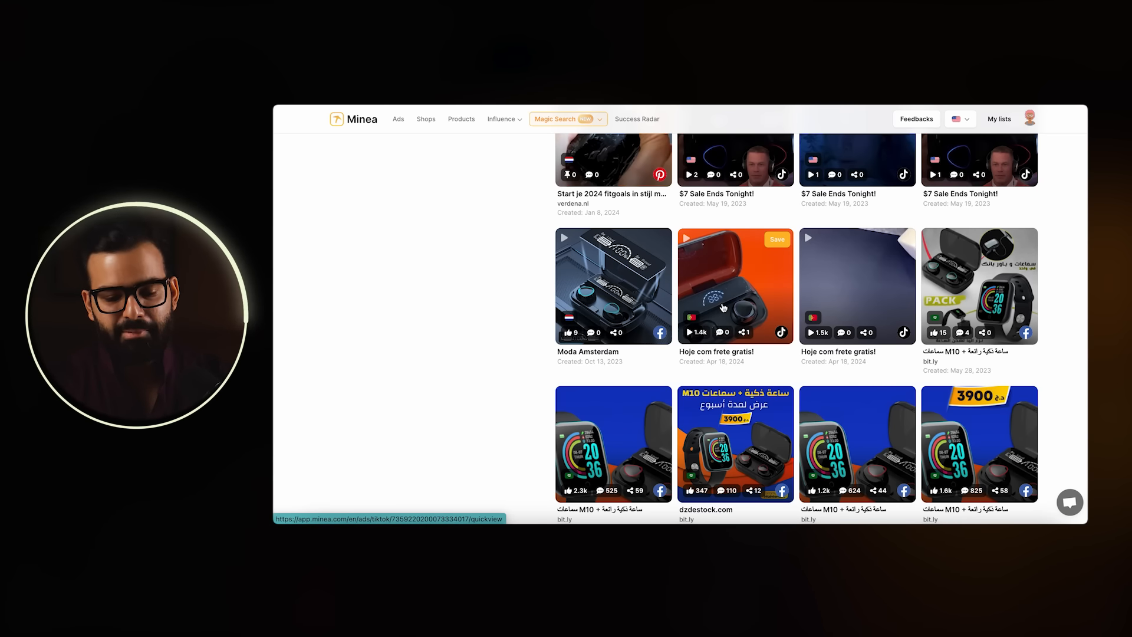
pyautogui.scroll(4, 724, 307)
pyautogui.scroll(4, 724, 307)
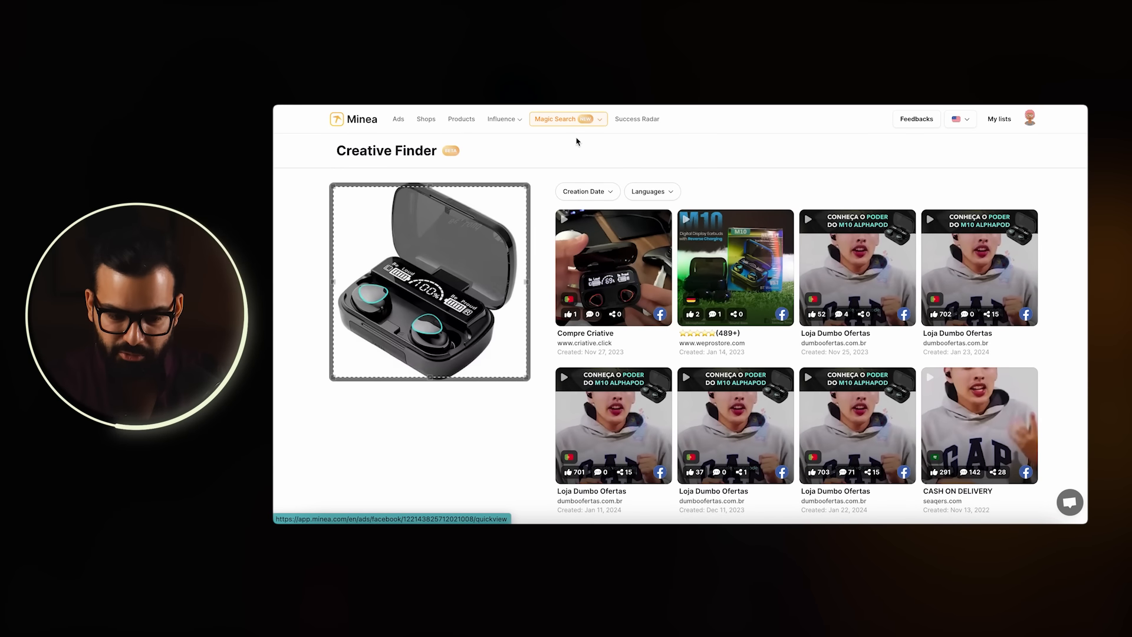
# In Competitor Research, look up shops competing with the domain kalminross.com.
pyautogui.click(572, 120)
pyautogui.click(537, 184)
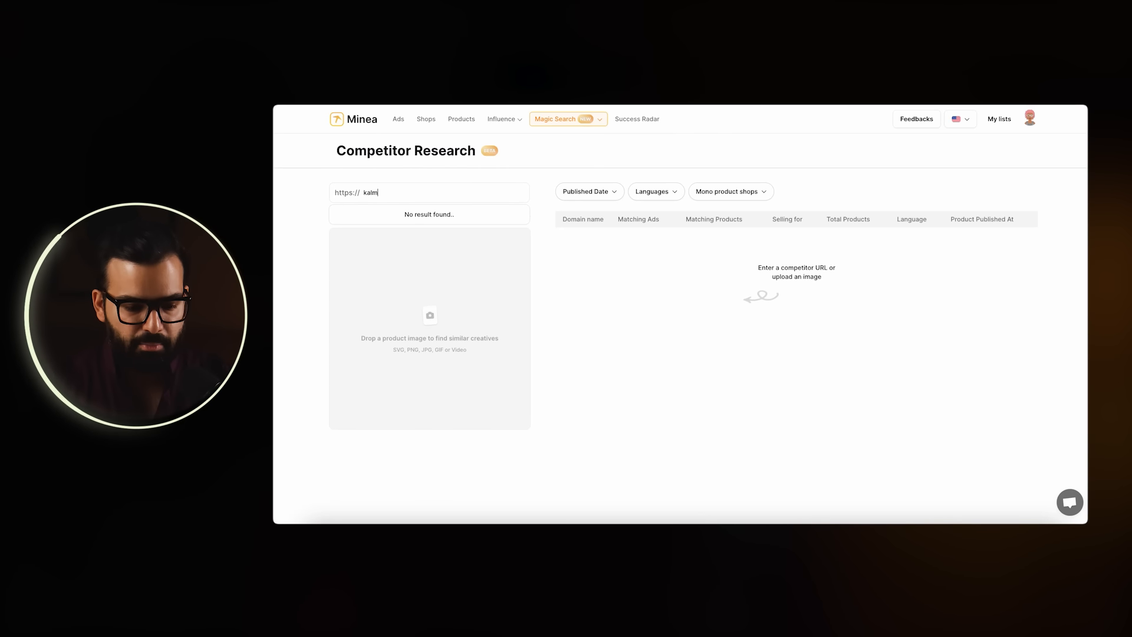
pyautogui.write('om')
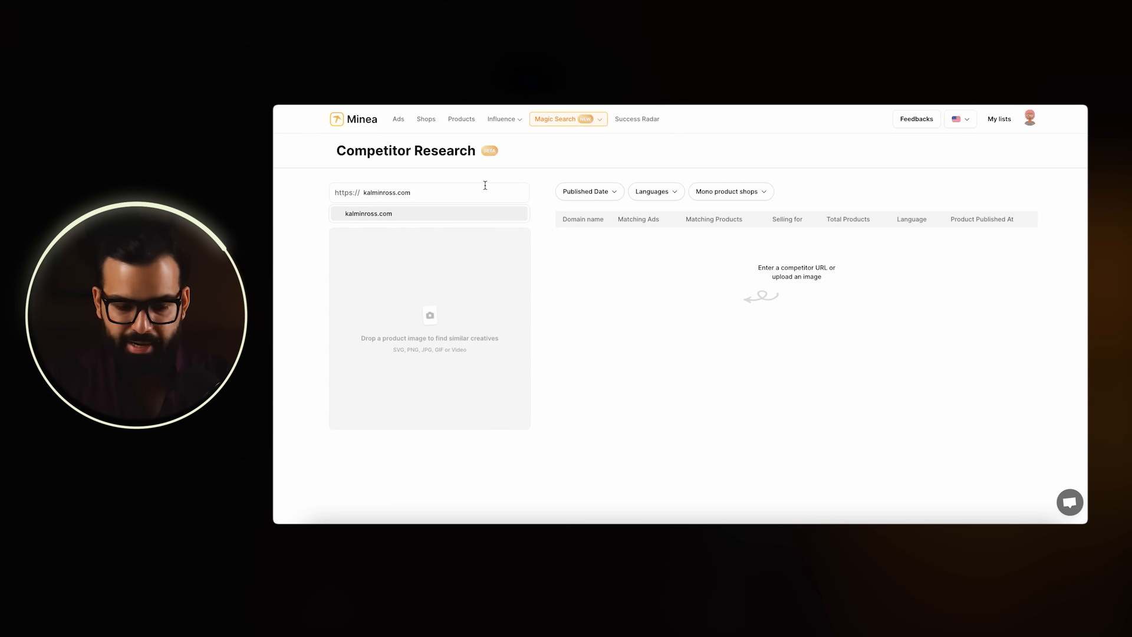
pyautogui.click(446, 217)
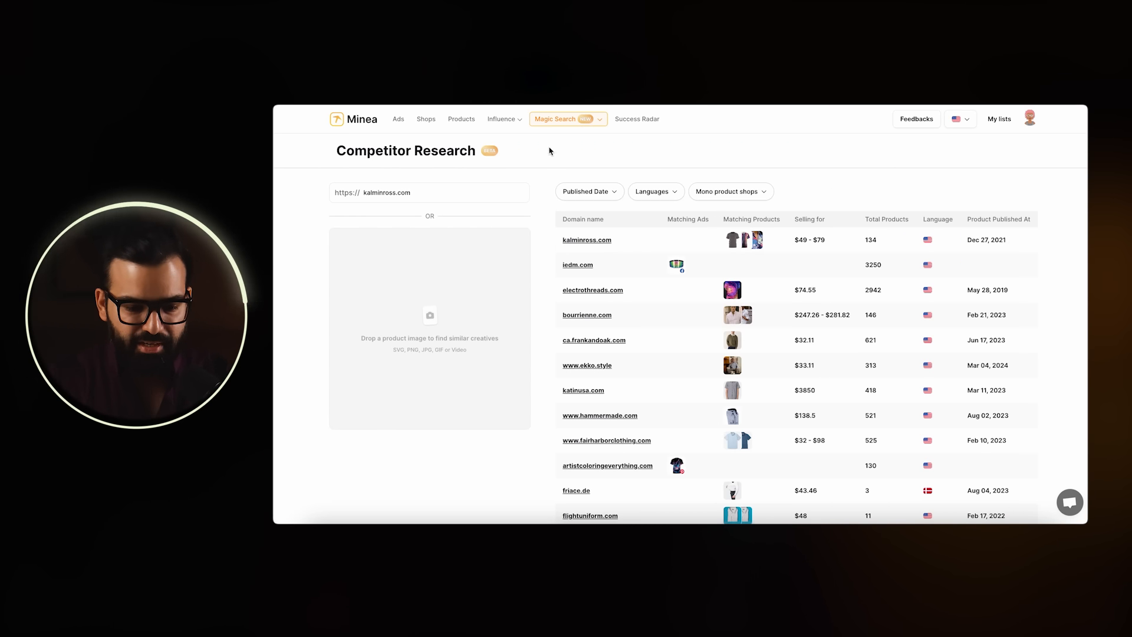
# Run a Magic Search for "ear phone", browse the results, and search again for "headphones".
pyautogui.moveTo(554, 126)
pyautogui.click(488, 219)
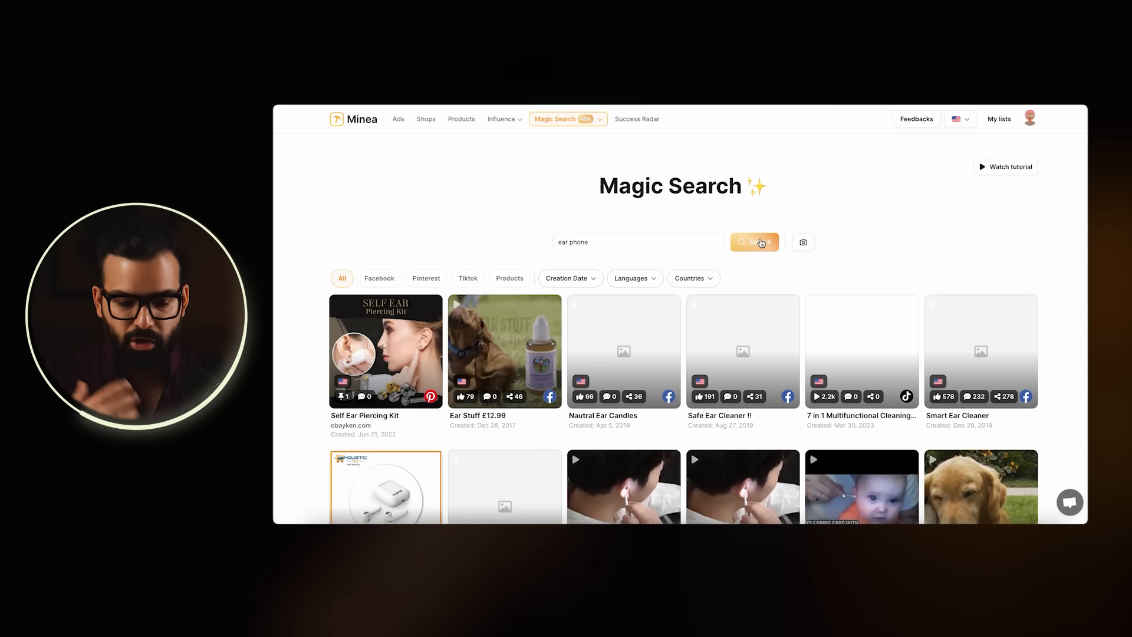
pyautogui.scroll(-3, 763, 255)
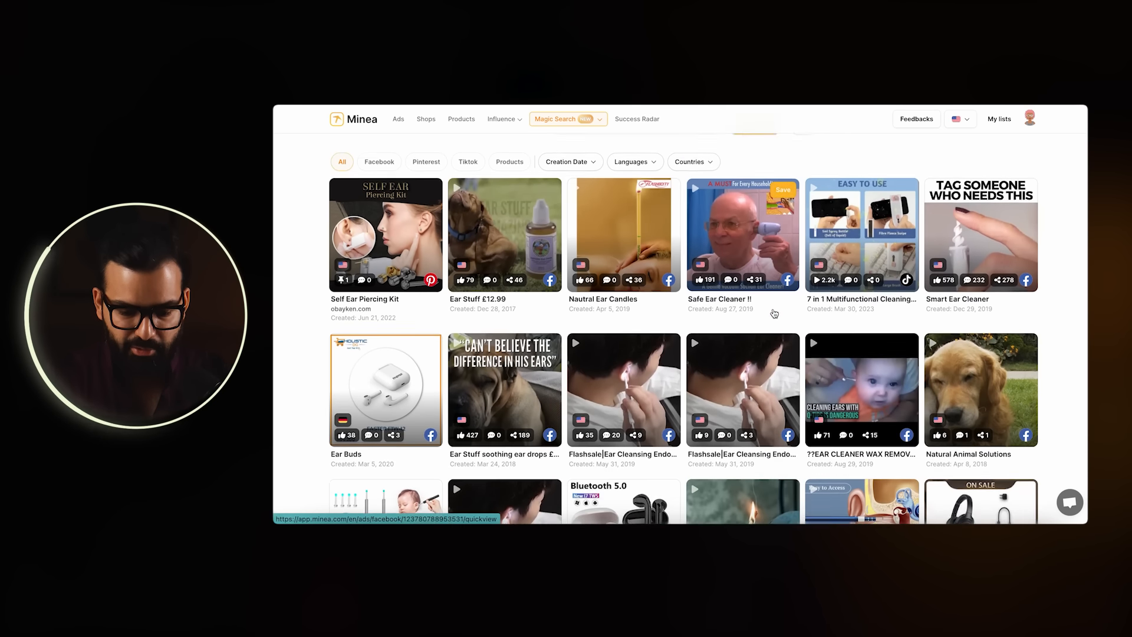
pyautogui.scroll(-5, 800, 335)
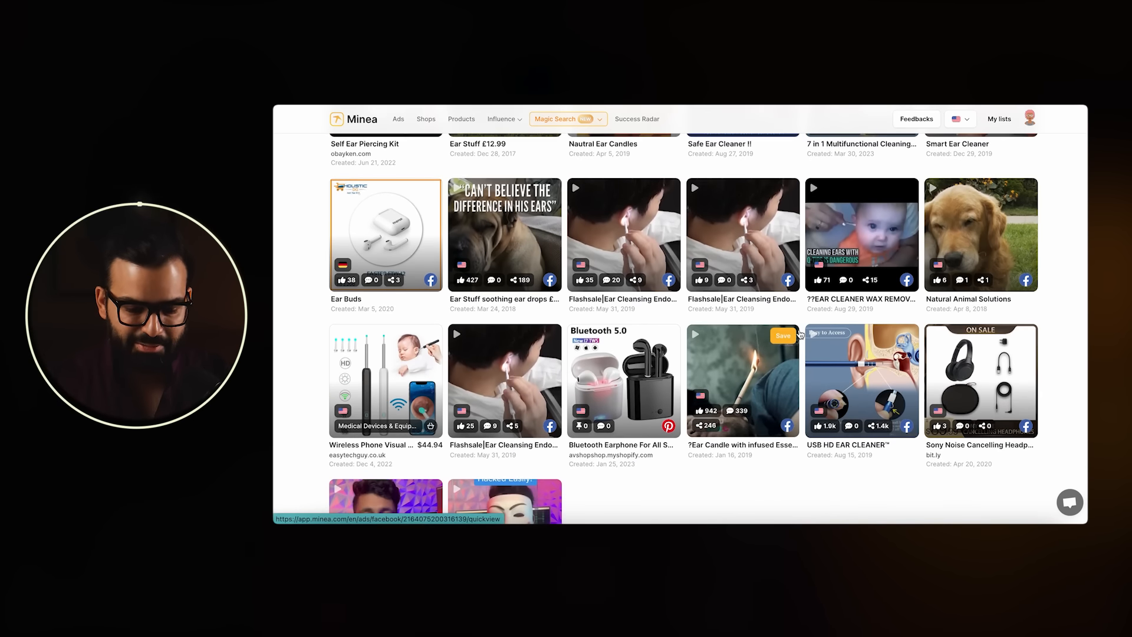
pyautogui.scroll(-1, 800, 335)
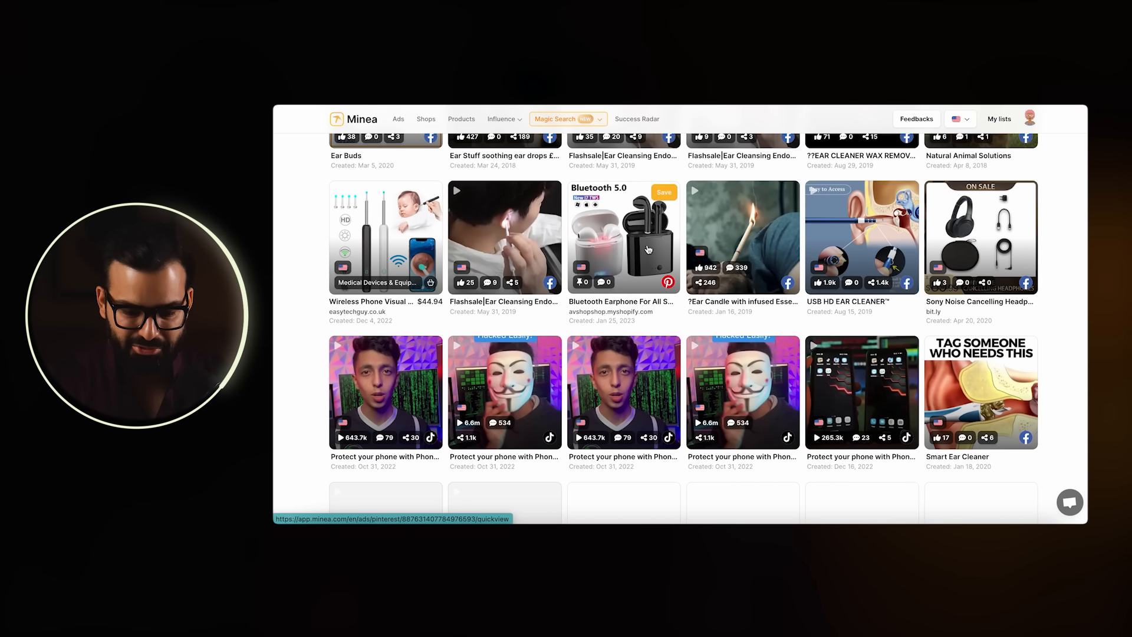
pyautogui.scroll(-3, 776, 352)
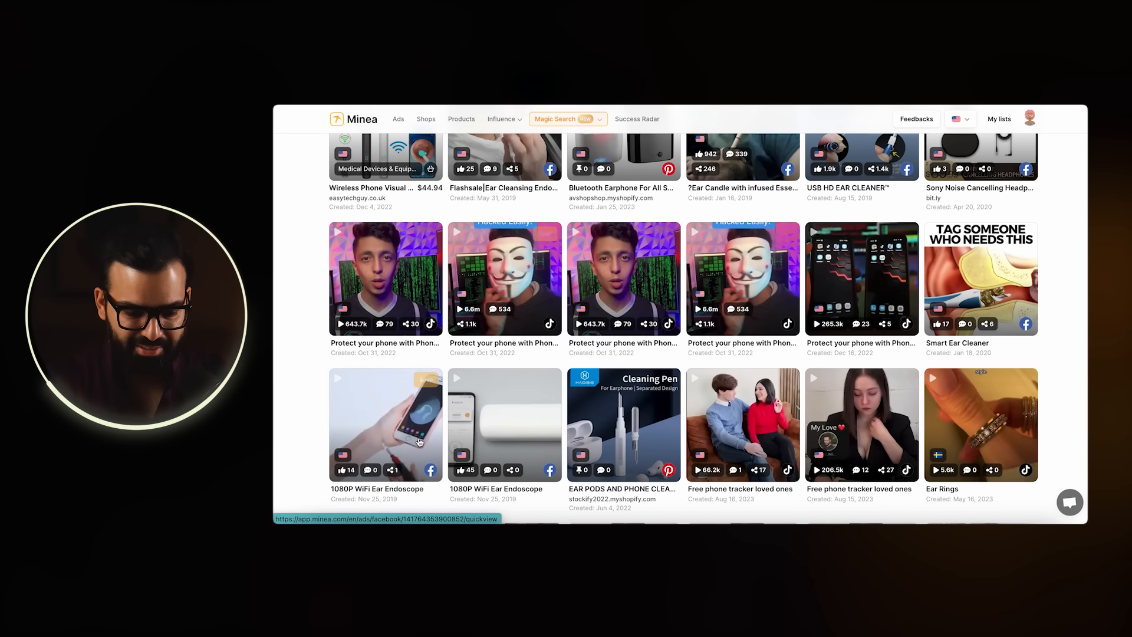
pyautogui.scroll(-3, 419, 442)
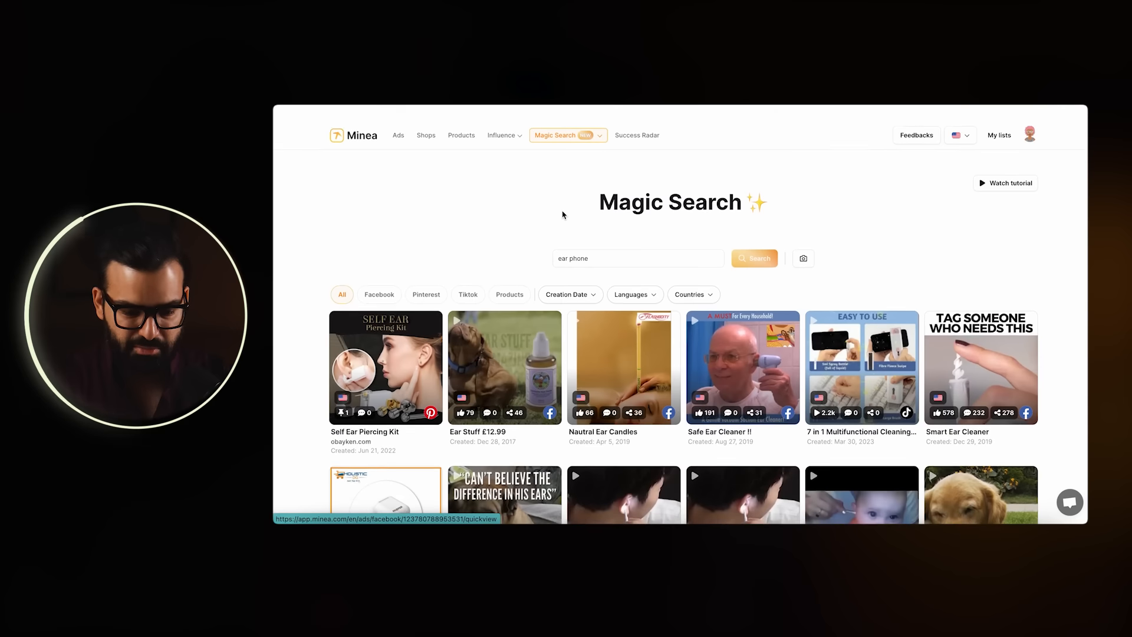
pyautogui.scroll(-1, 596, 238)
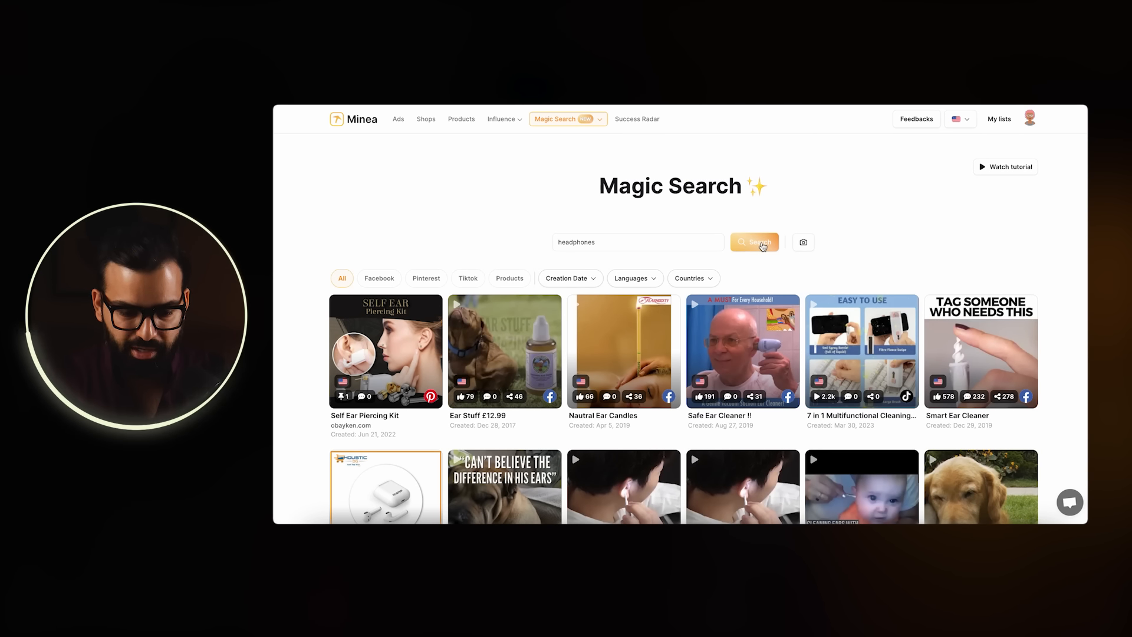
pyautogui.click(761, 243)
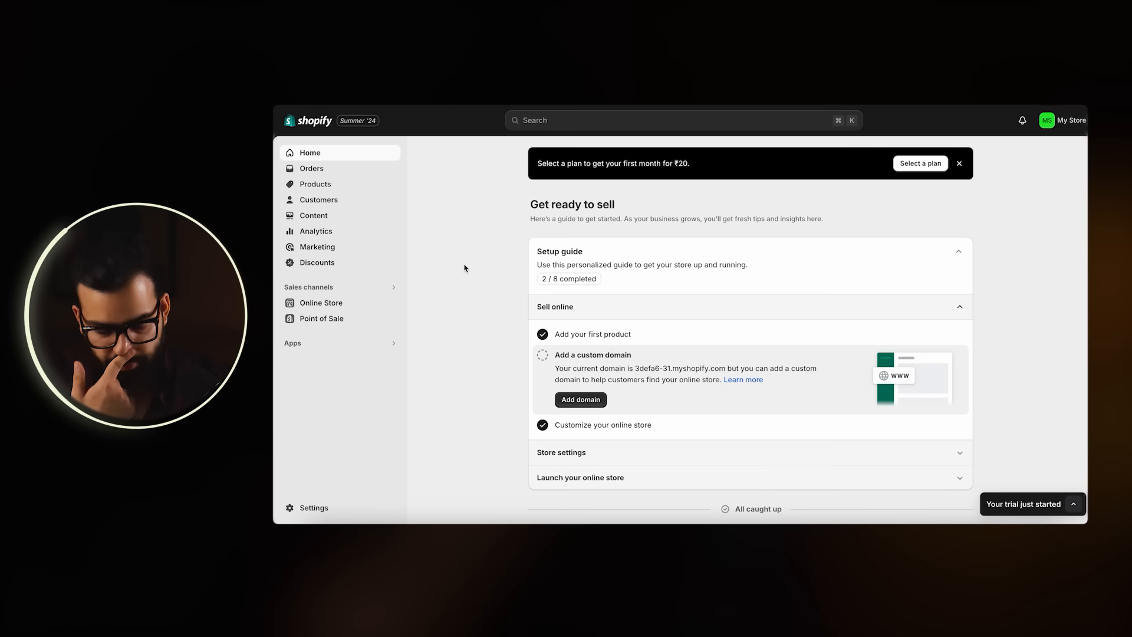
# In the Shopify admin, open the Dawn theme for customization and review the home page's featured products and collections sections.
pyautogui.click(333, 304)
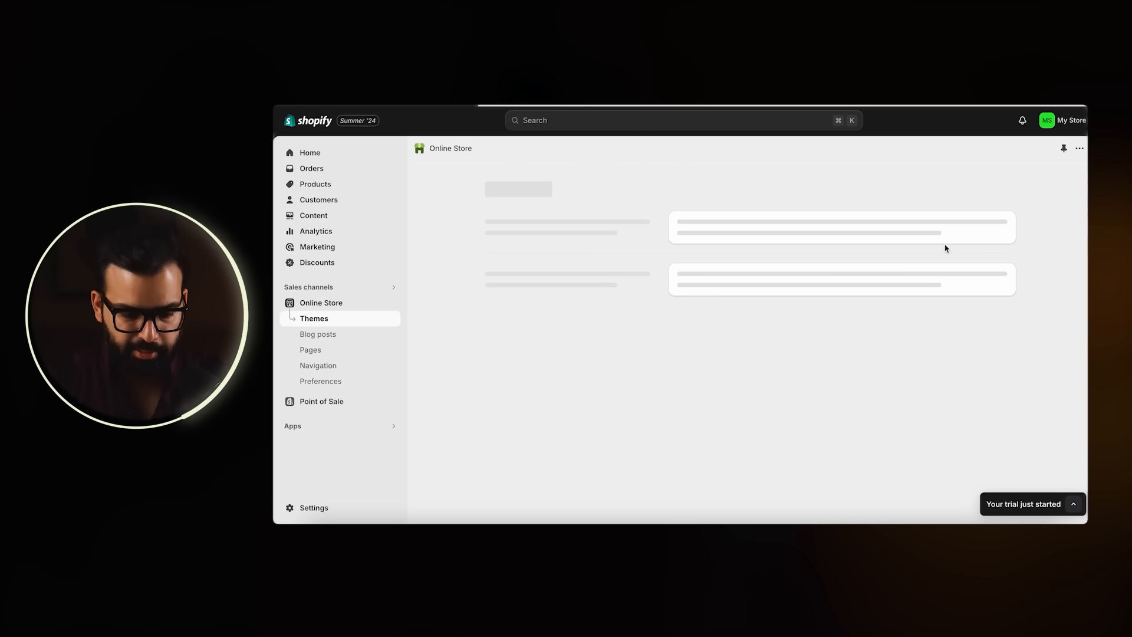
pyautogui.click(976, 431)
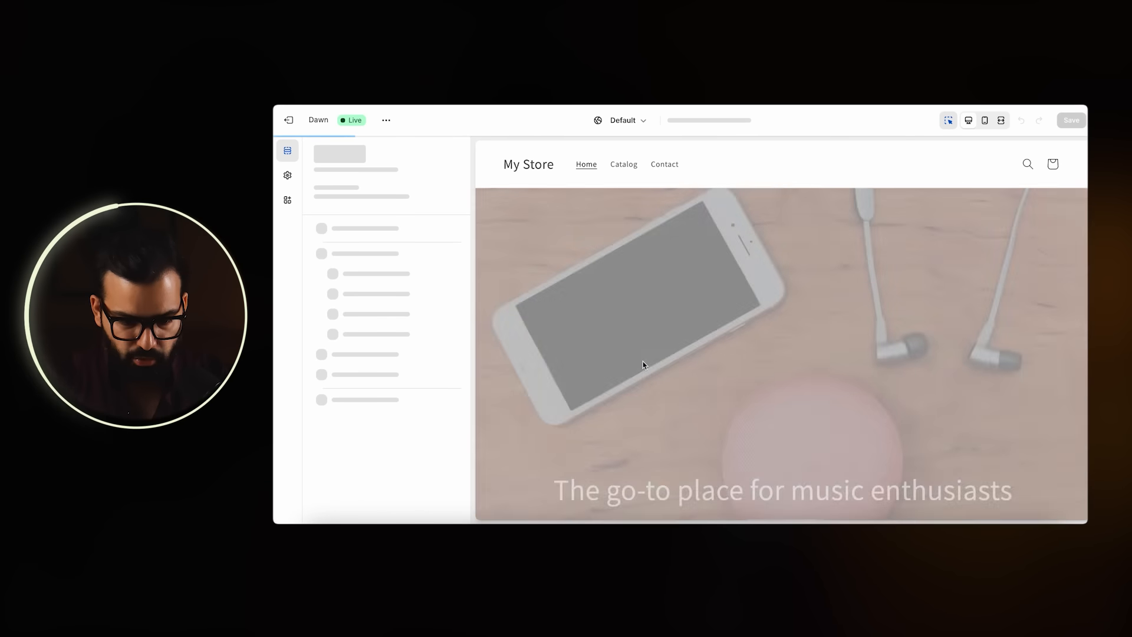
pyautogui.scroll(-5, 642, 364)
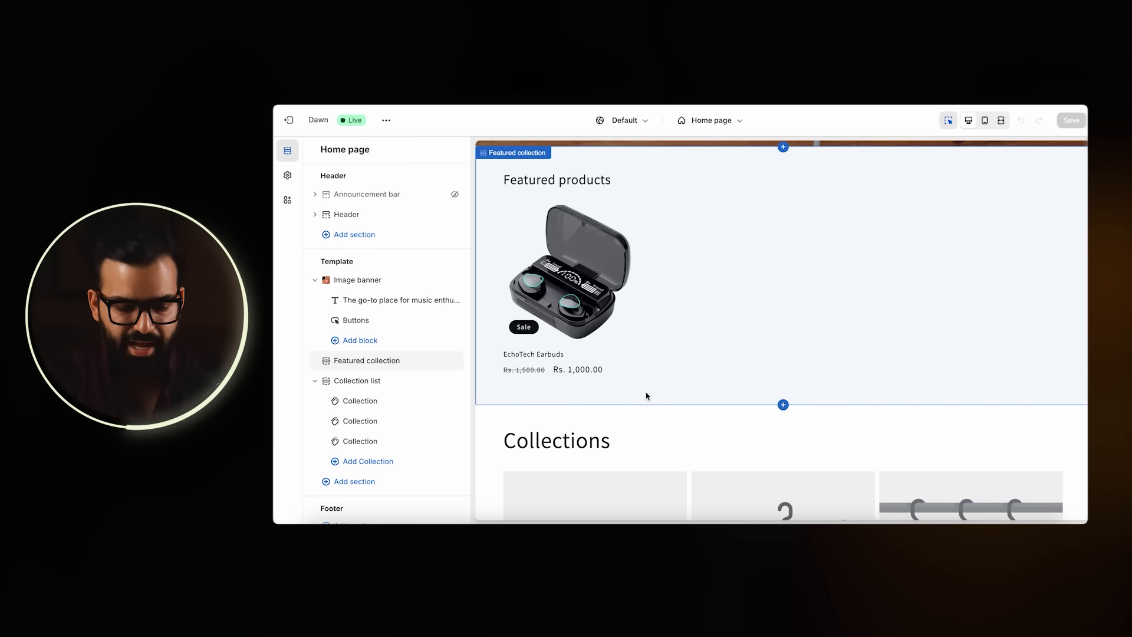
pyautogui.scroll(-3, 646, 396)
pyautogui.scroll(-2, 826, 342)
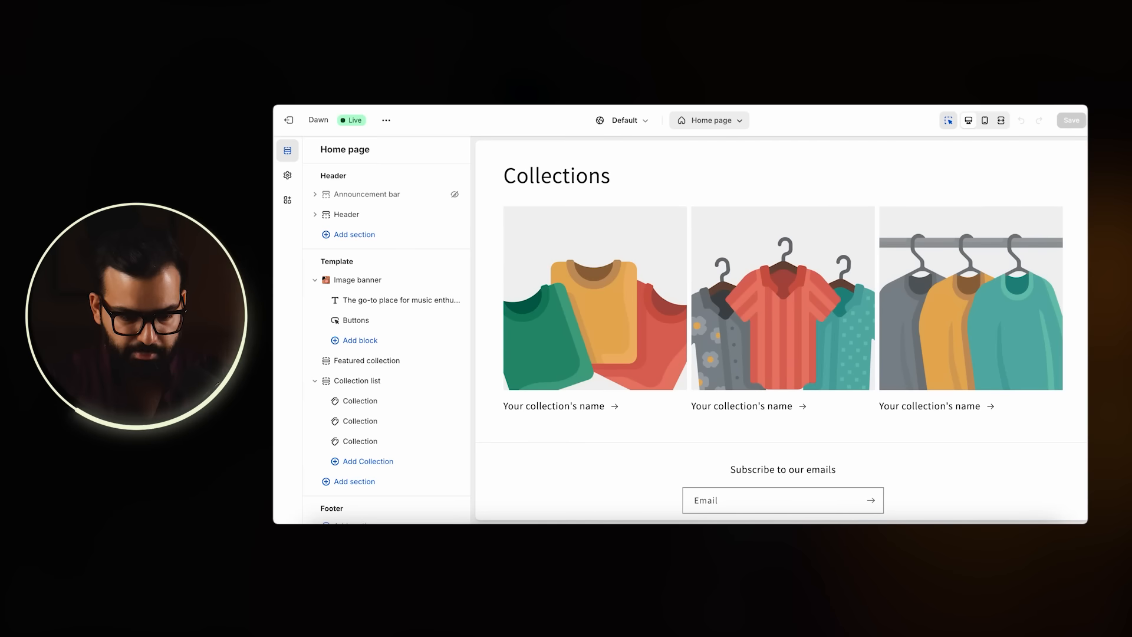
# Leave the theme editor and create a manual product collection titled Earbuds.
pyautogui.click(289, 122)
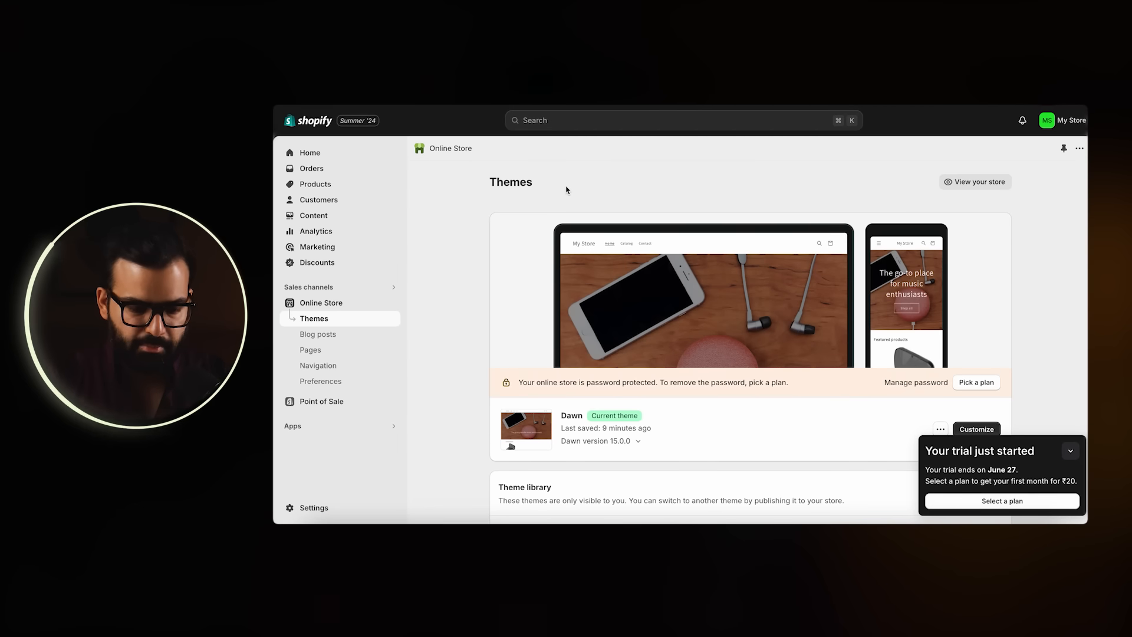
pyautogui.click(321, 184)
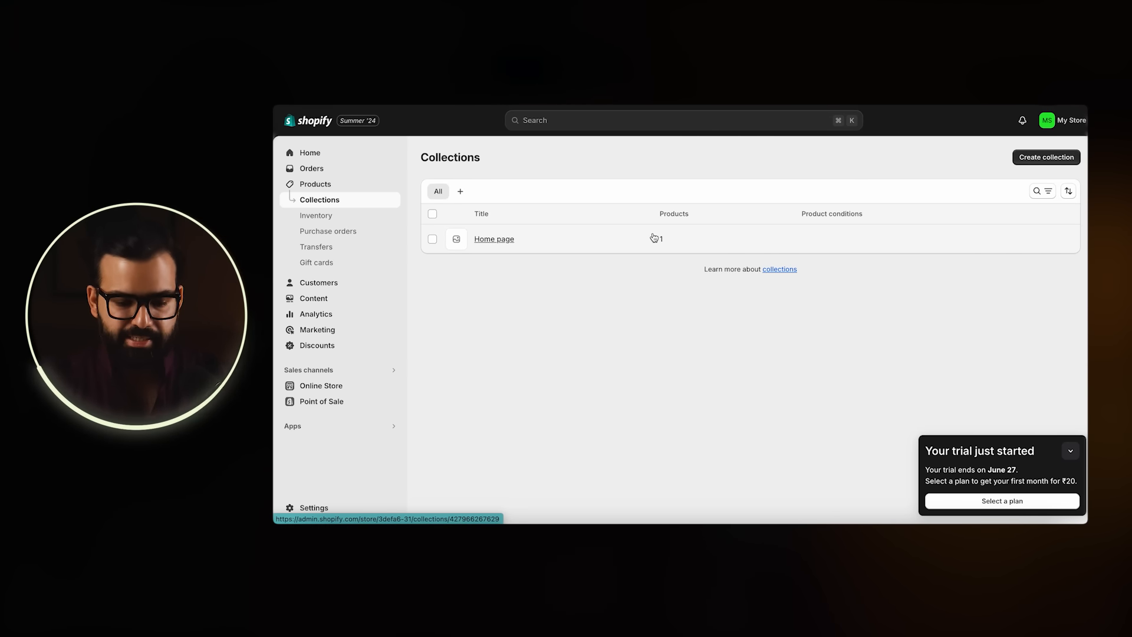
pyautogui.click(1033, 156)
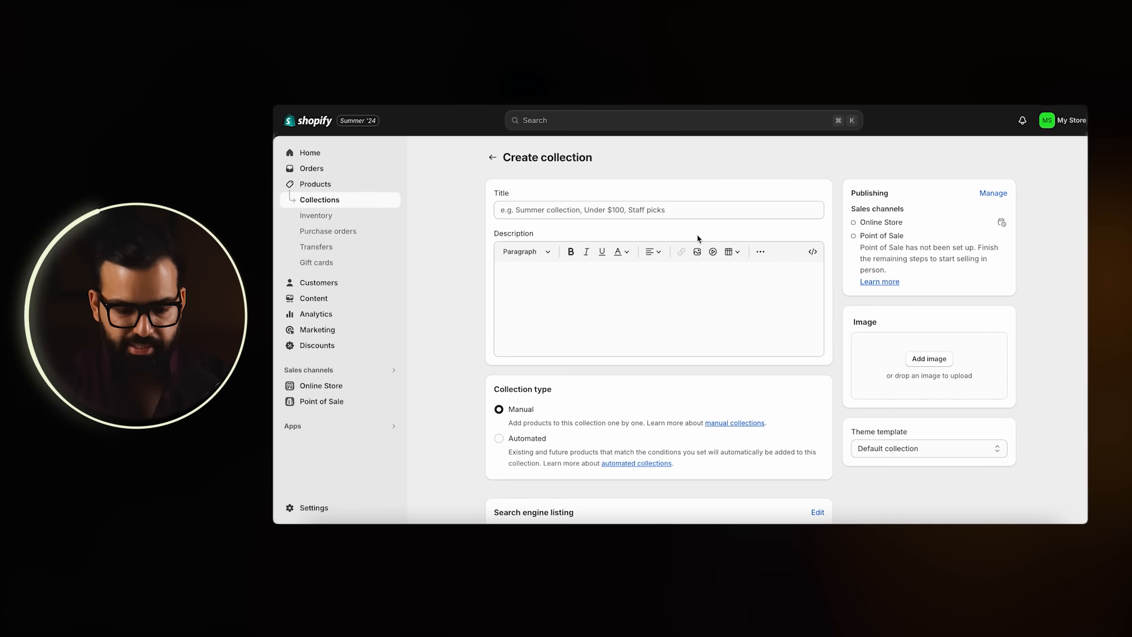
pyautogui.write('Earbuds')
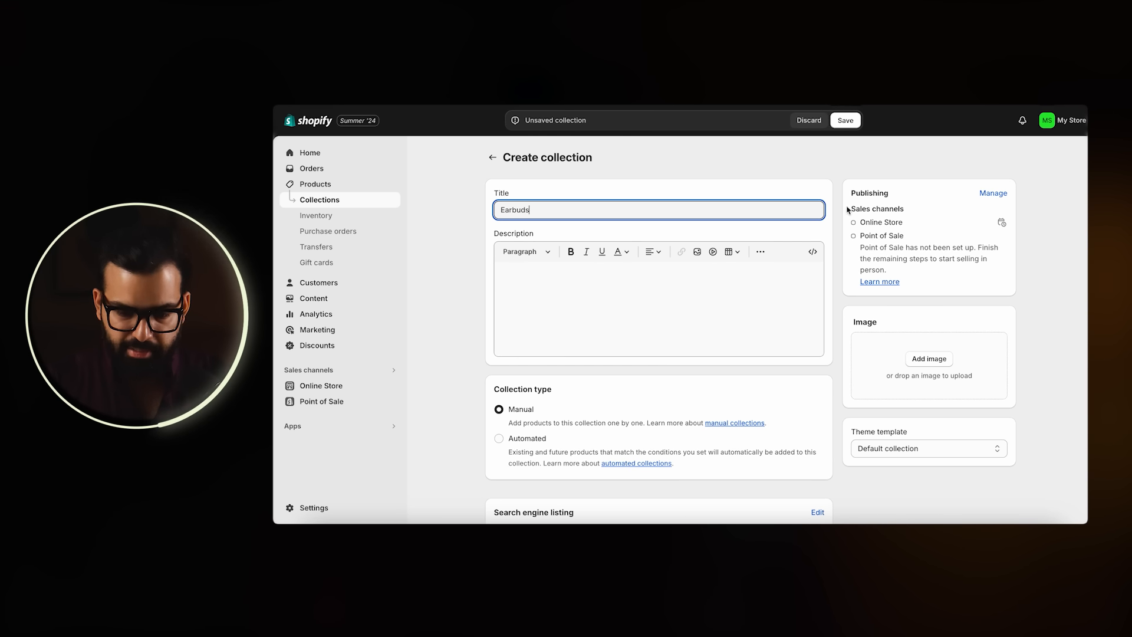
pyautogui.scroll(-1, 865, 321)
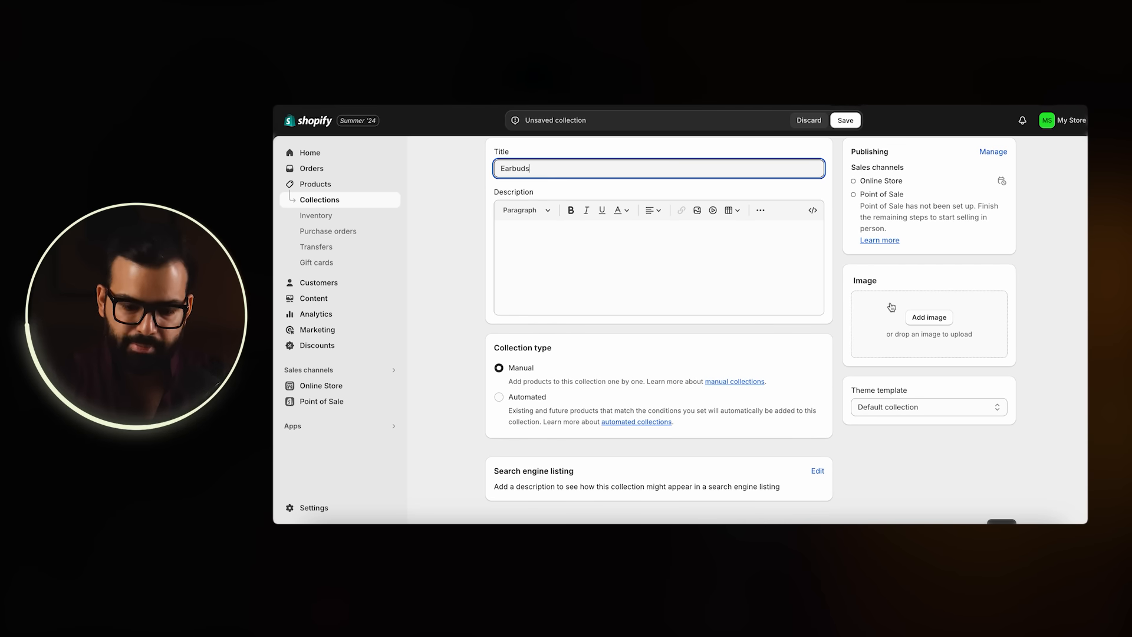
pyautogui.scroll(-1, 658, 275)
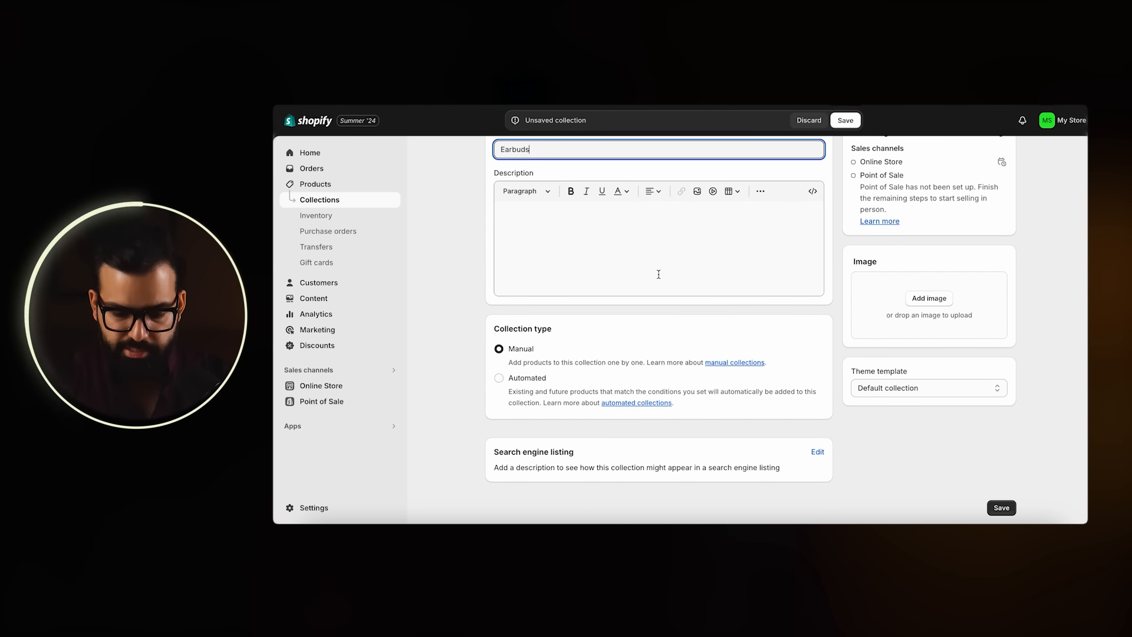
pyautogui.click(1000, 508)
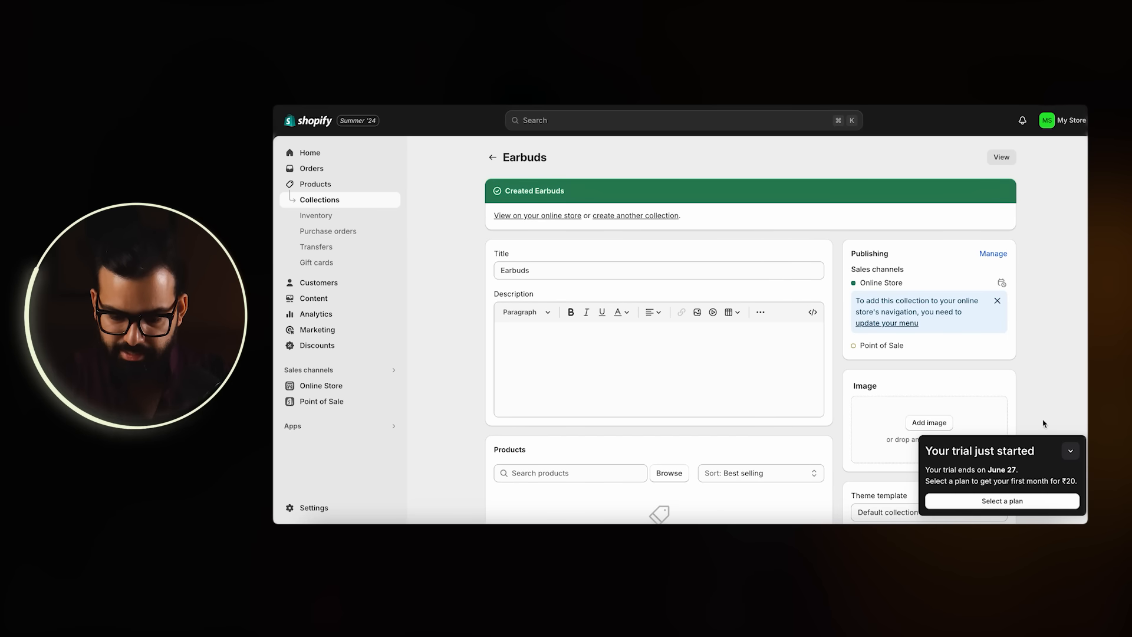
# Create another manual collection titled Earphones and save it.
pyautogui.click(1071, 451)
pyautogui.click(626, 217)
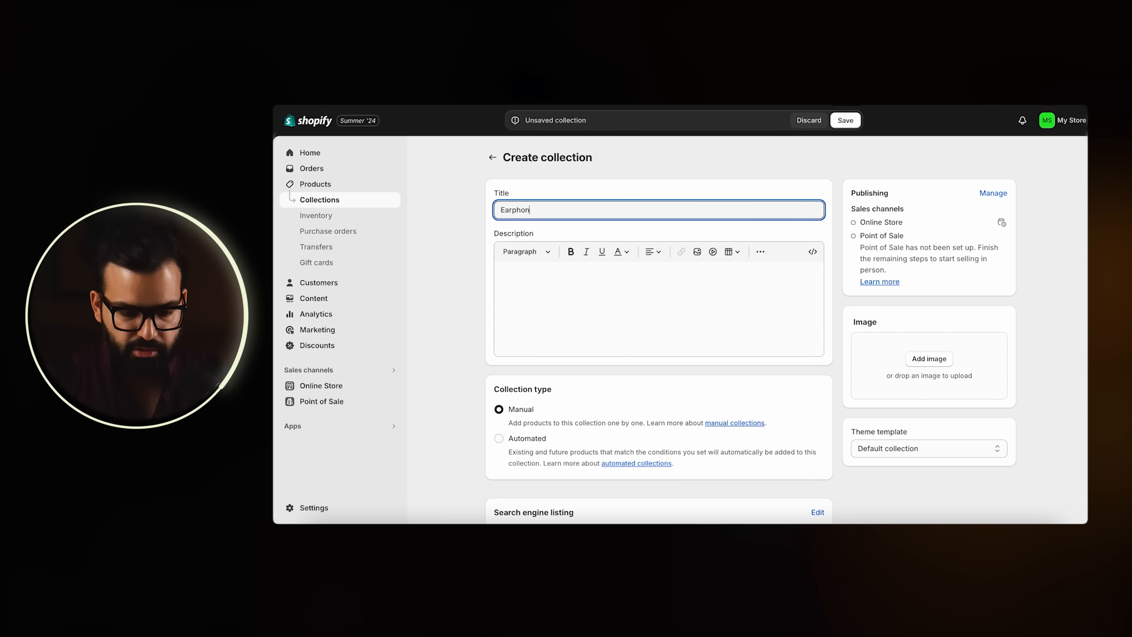
pyautogui.scroll(-2, 807, 460)
pyautogui.click(992, 507)
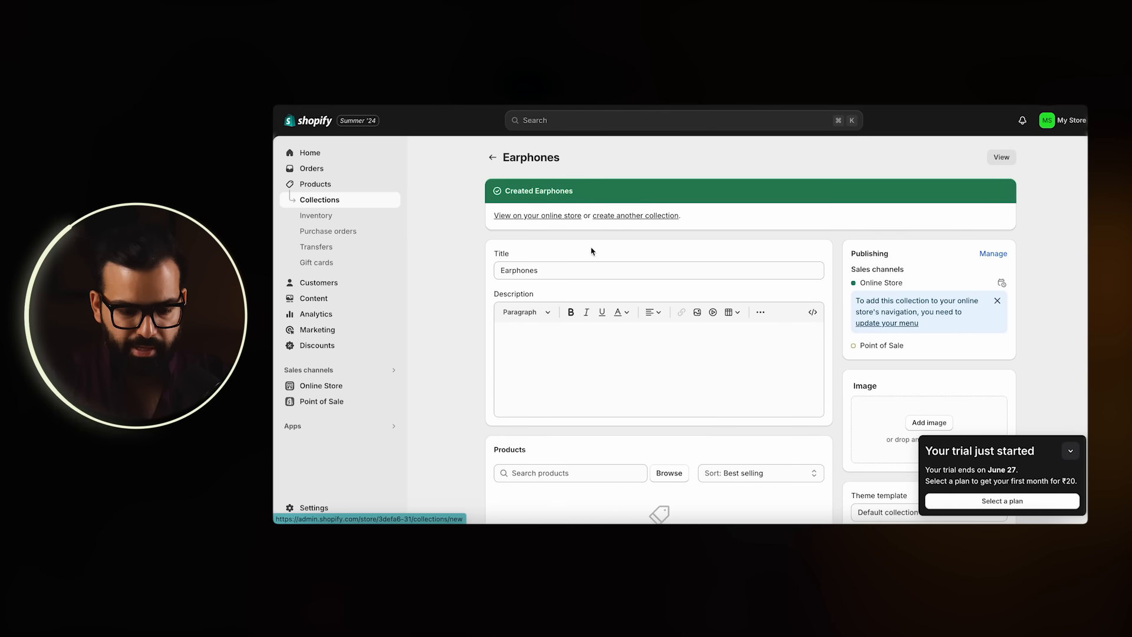
# Create a manual collection titled Headphones, save it, and return to the list of collections.
pyautogui.click(615, 216)
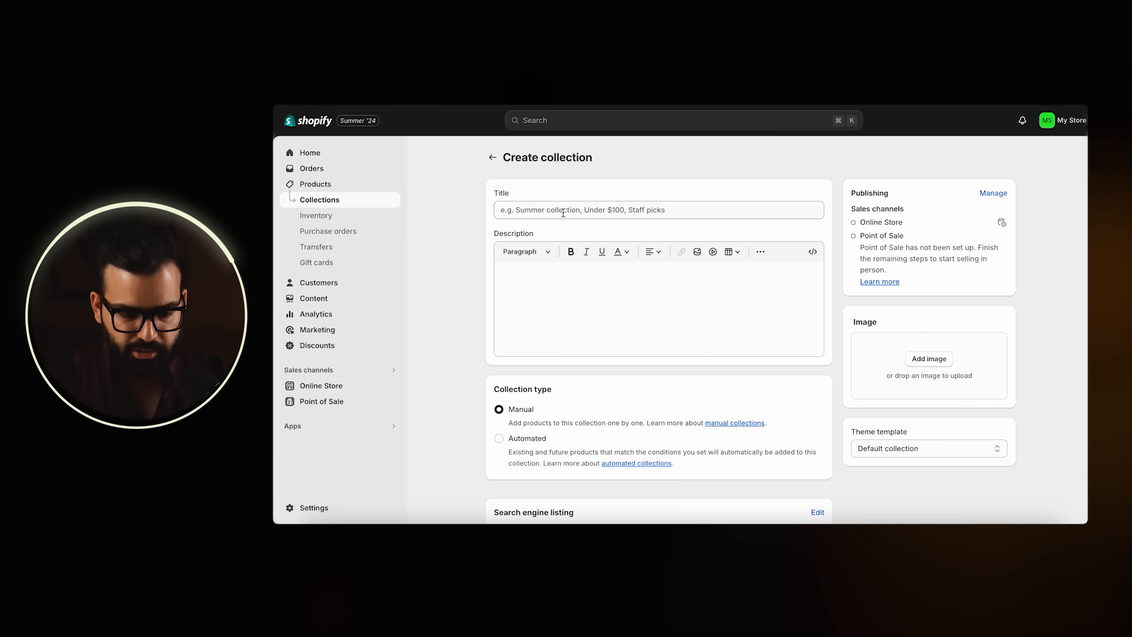
pyautogui.write('Headphones')
pyautogui.scroll(-1, 701, 319)
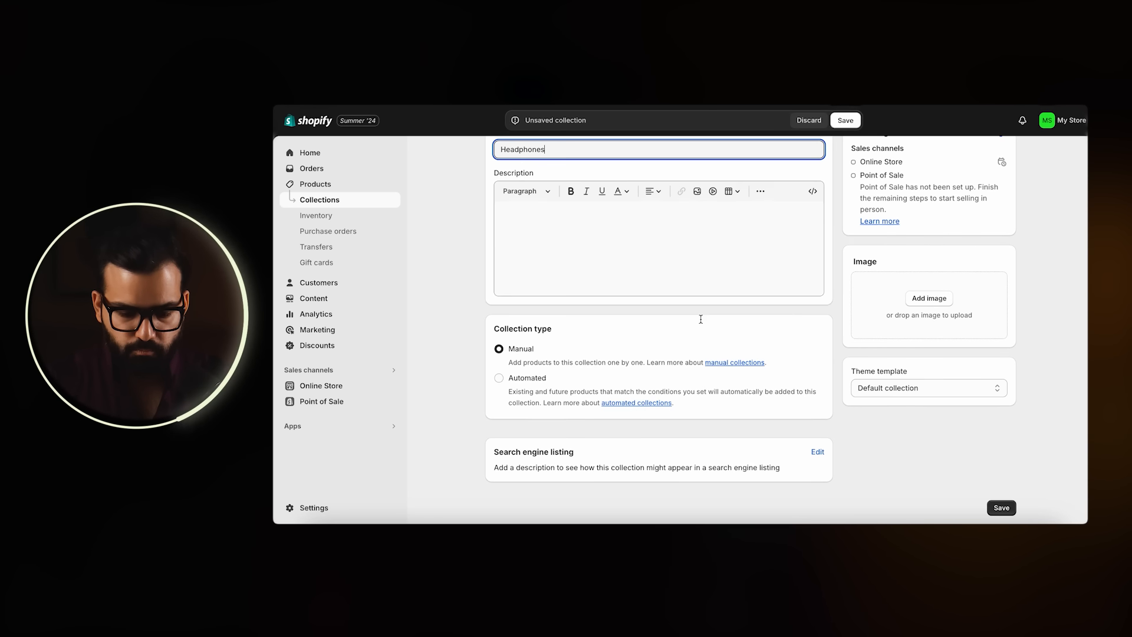
pyautogui.click(1001, 508)
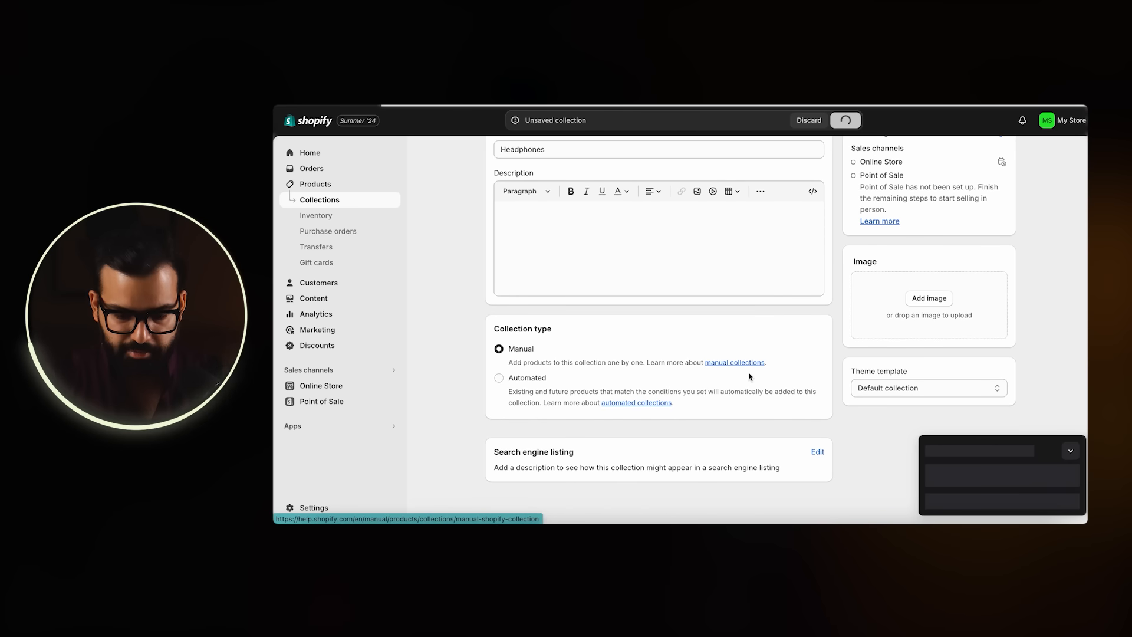
pyautogui.click(346, 201)
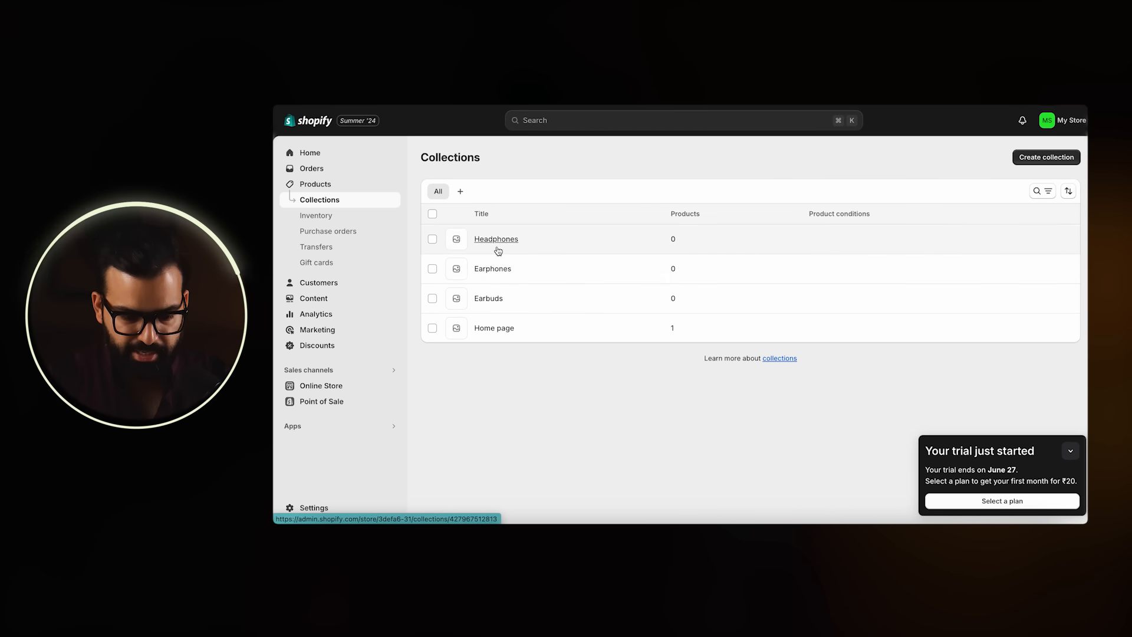
# Delete the Home page collection and open the Headphones collection.
pyautogui.click(433, 328)
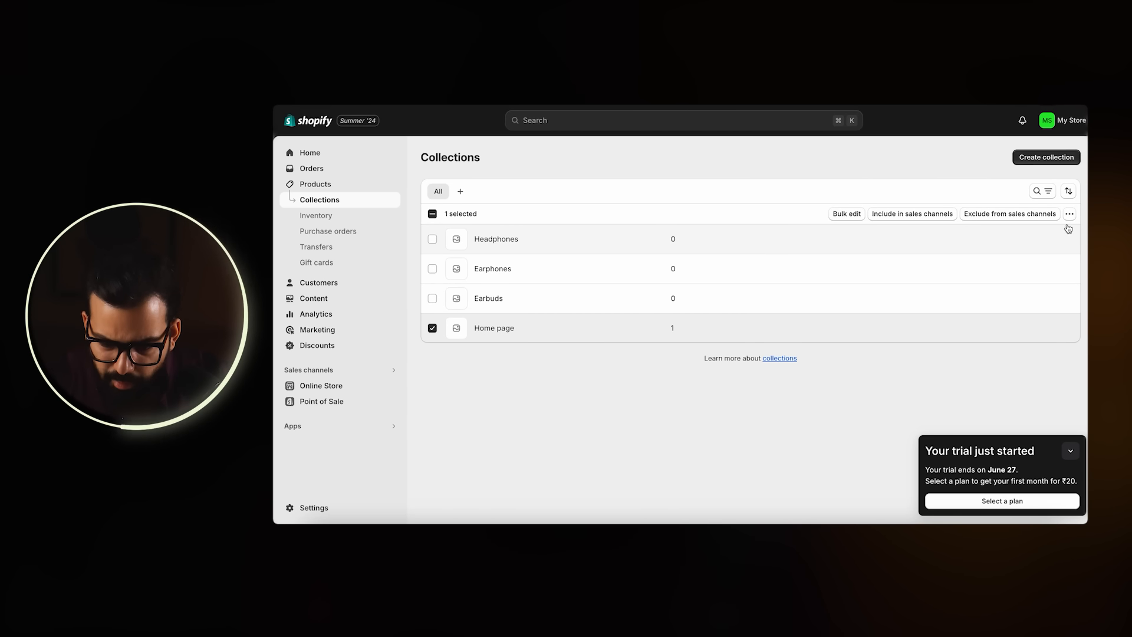
pyautogui.click(1039, 236)
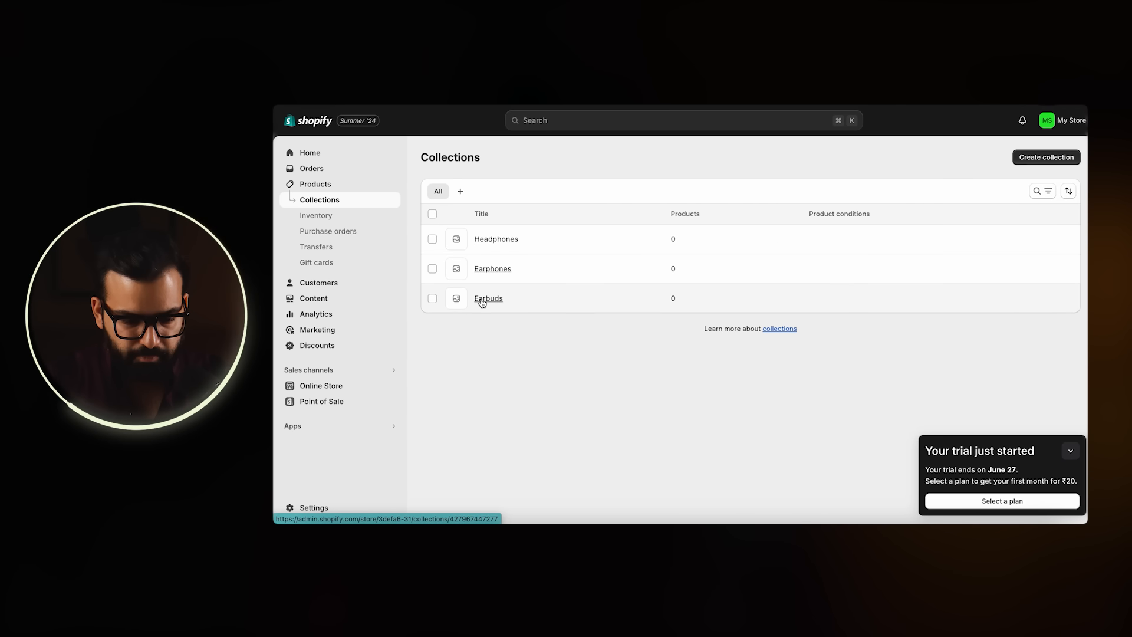
pyautogui.click(590, 239)
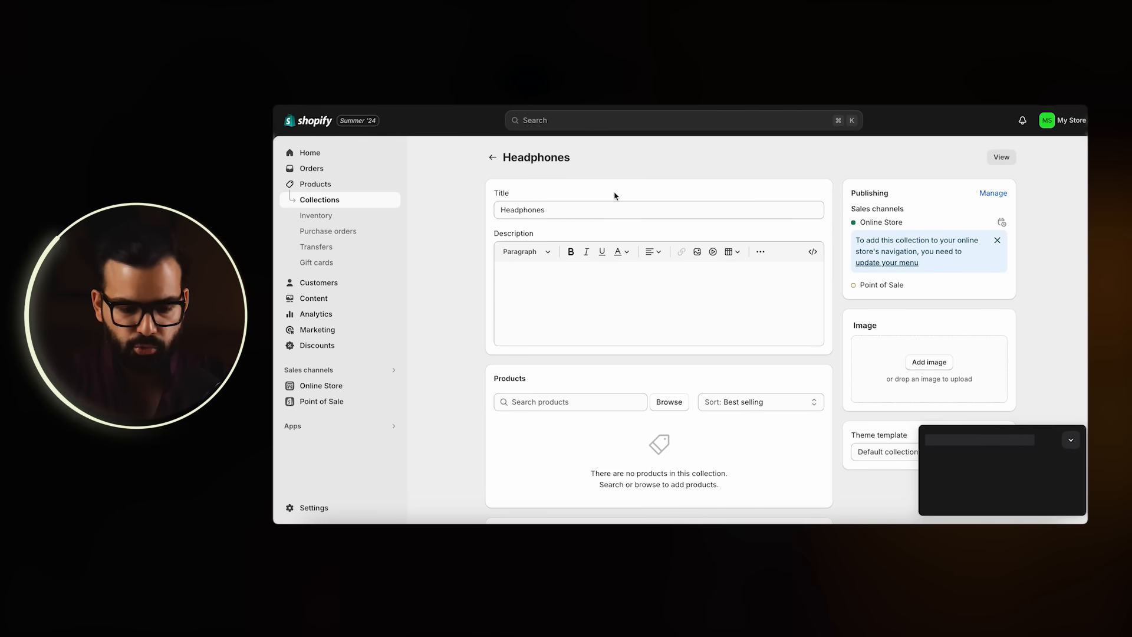
# Open Unsplash in a new tab, search for earphones and browse the photo results.
pyautogui.press('super+t')
pyautogui.write('unsp')
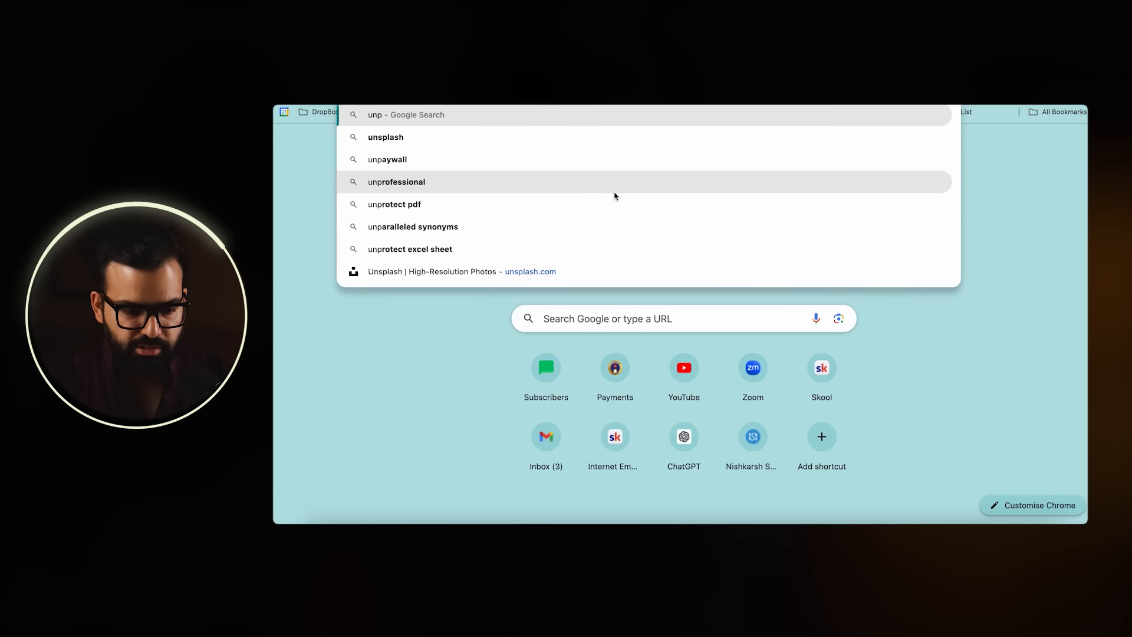
pyautogui.press('Return')
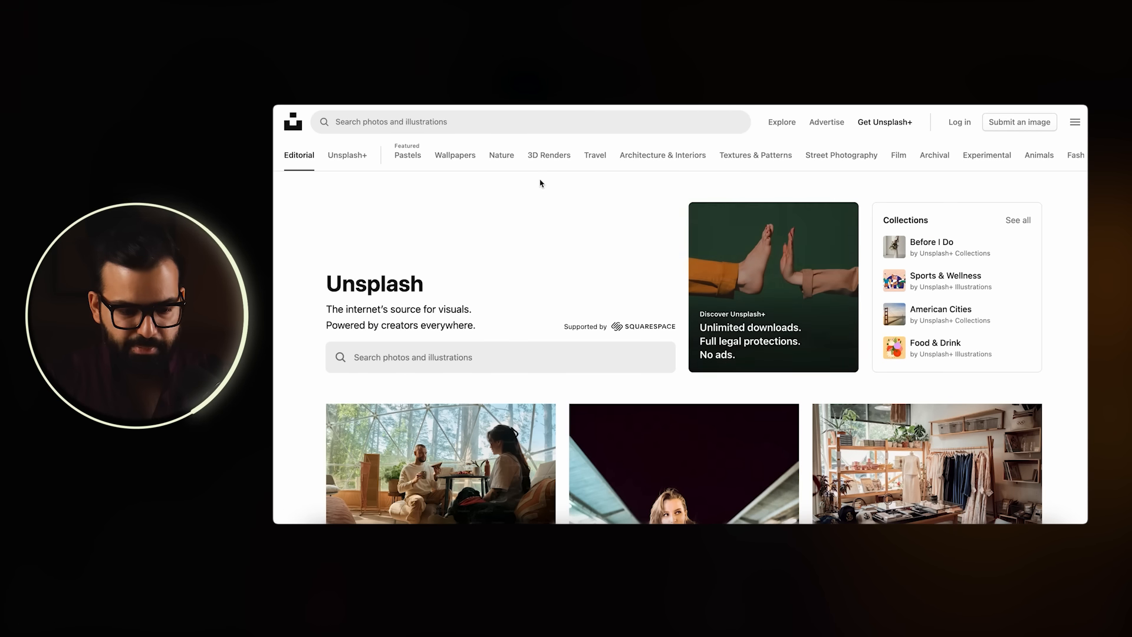
pyautogui.click(454, 122)
pyautogui.write('earphones')
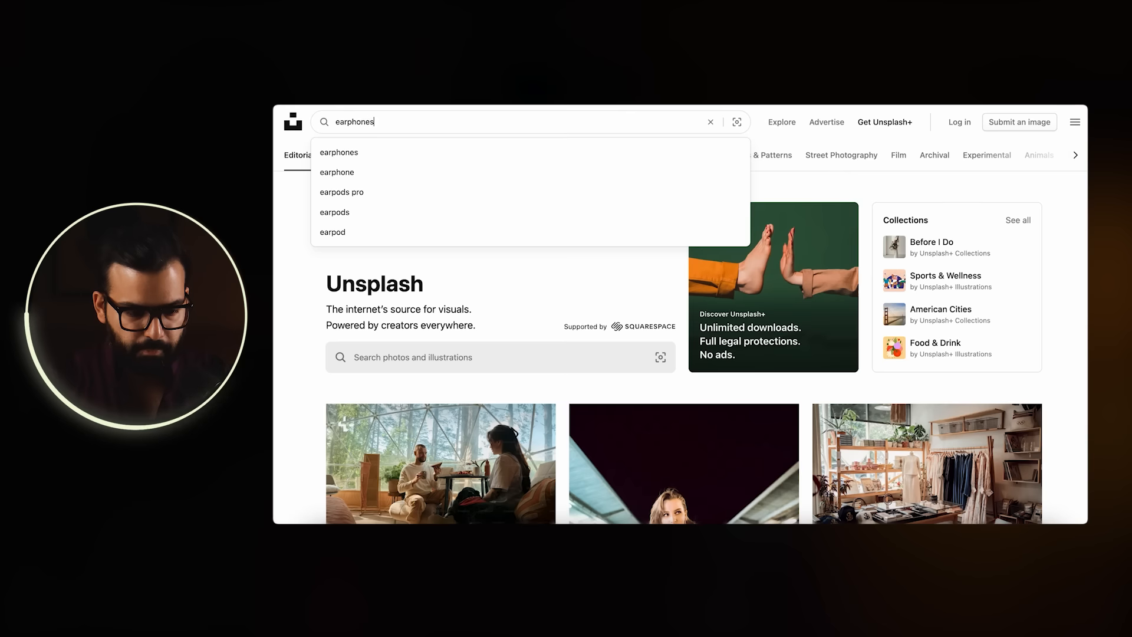
pyautogui.press('Return')
pyautogui.scroll(-3, 299, 372)
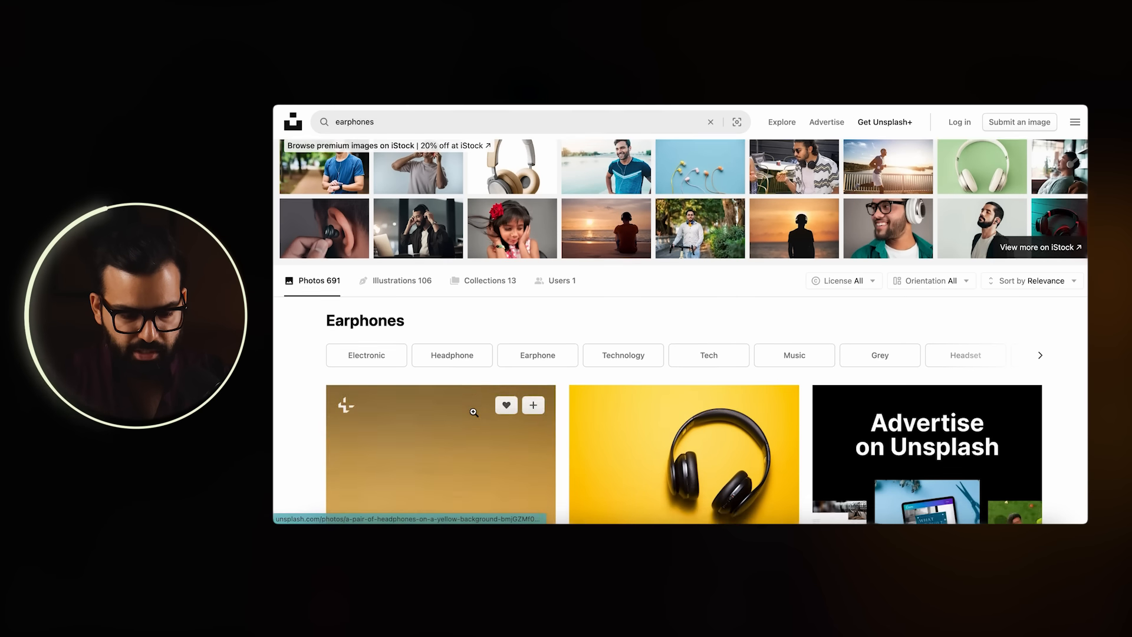
pyautogui.scroll(-2, 278, 366)
pyautogui.scroll(1, 277, 366)
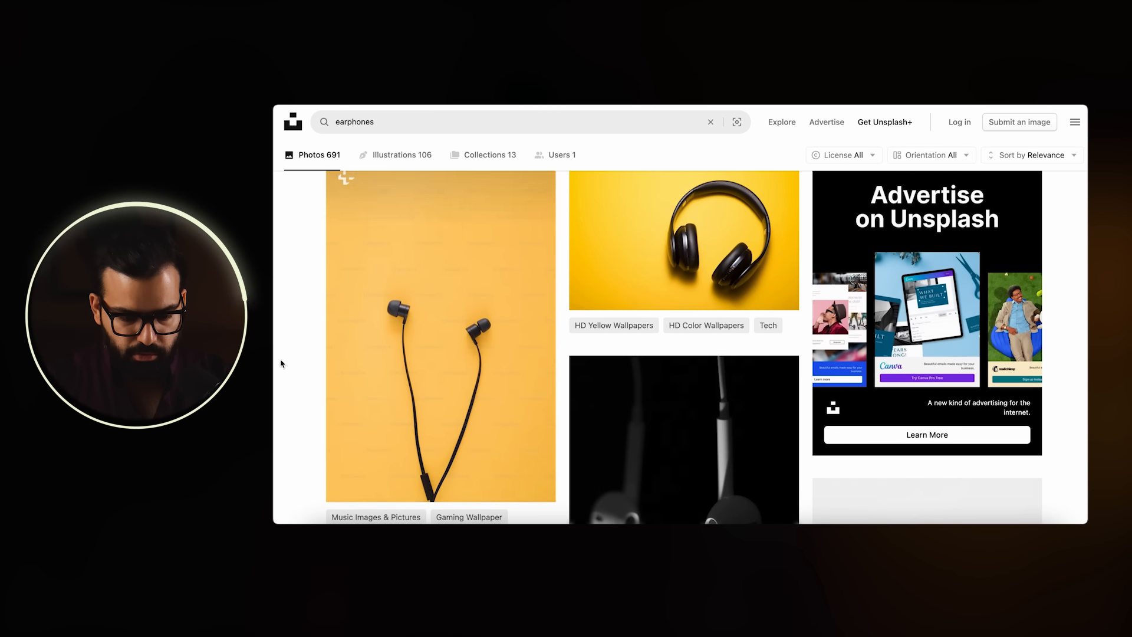
pyautogui.scroll(1, 504, 271)
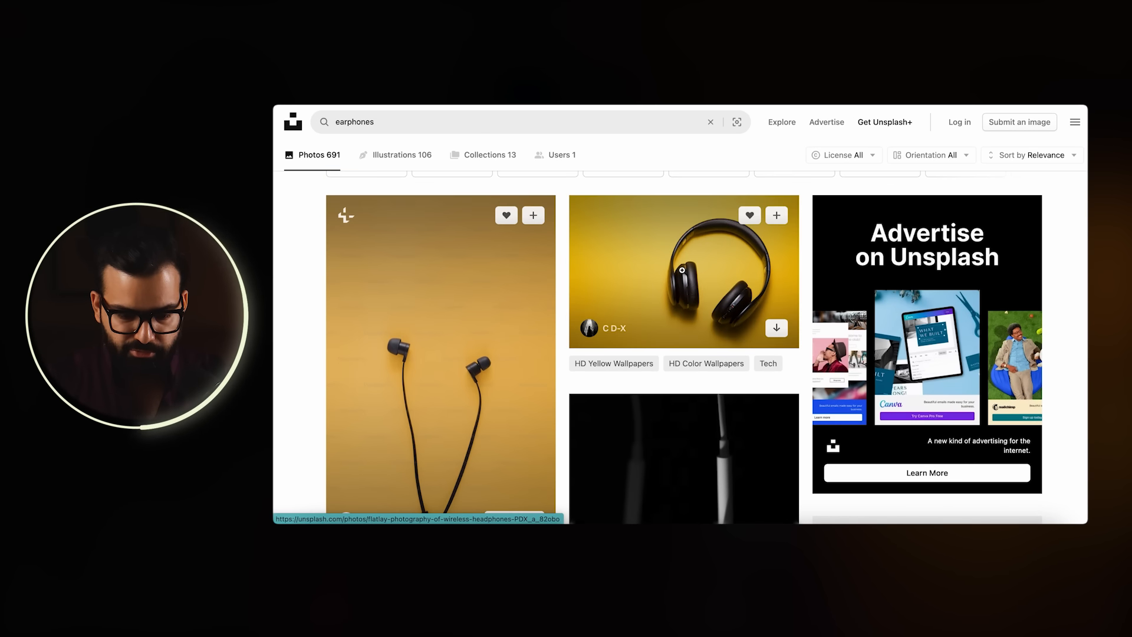
pyautogui.scroll(-5, 682, 269)
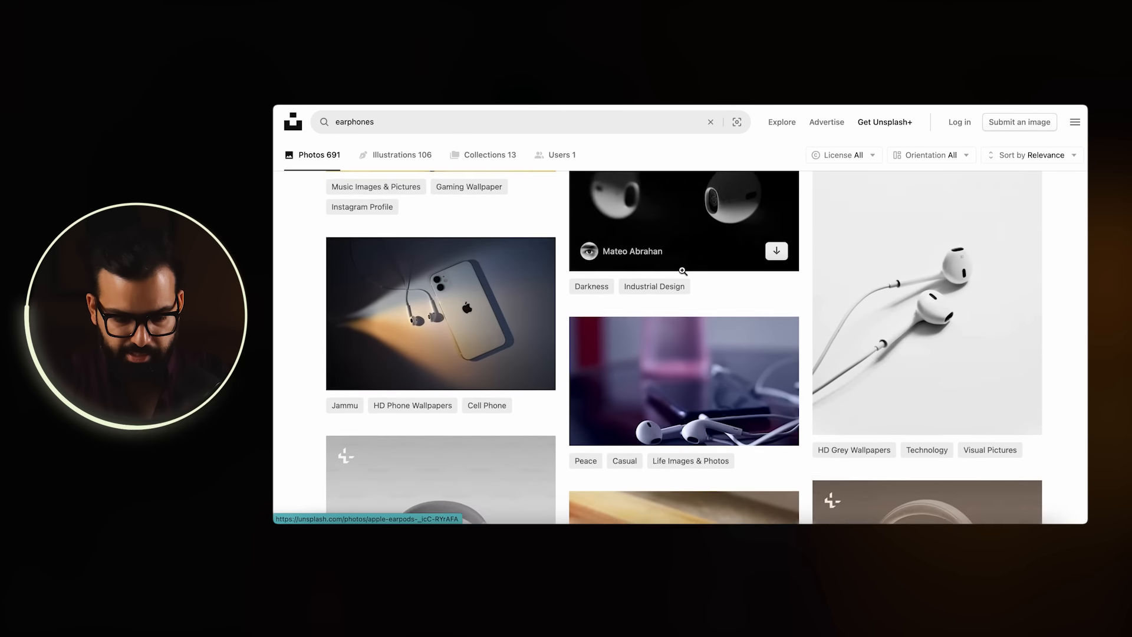
pyautogui.scroll(10, 414, 140)
# Search Unsplash for ear buds and look through the photos.
pyautogui.click(397, 121)
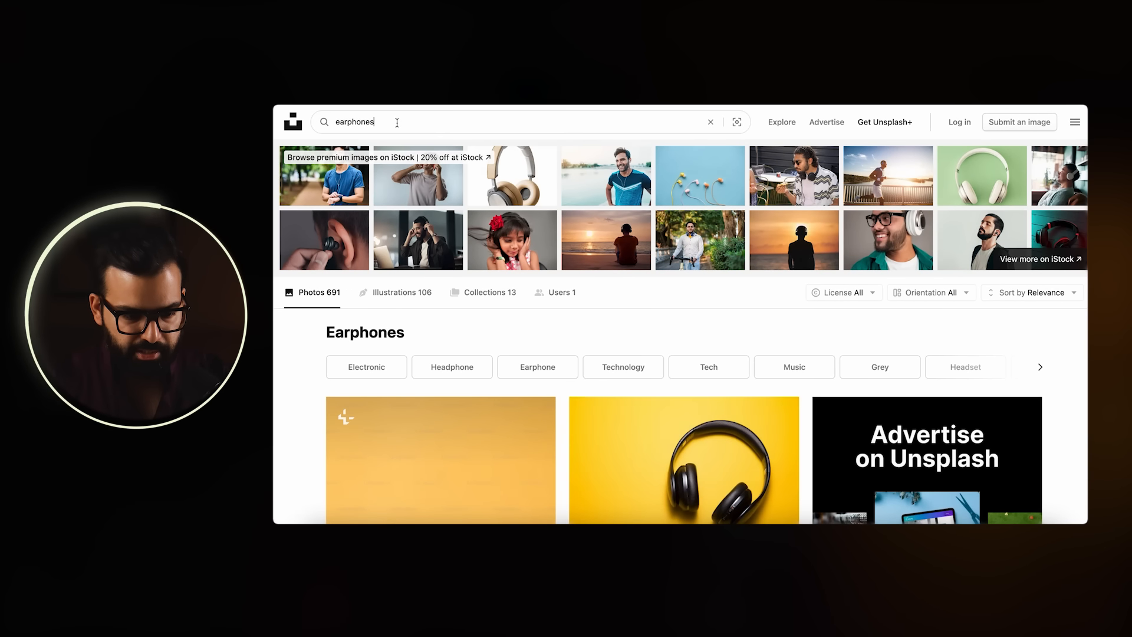
pyautogui.press('BackSpace')
pyautogui.press('BackSpace')
pyautogui.press('BackSpace')
pyautogui.press('BackSpace')
pyautogui.press('BackSpace')
pyautogui.press('BackSpace')
pyautogui.press('BackSpace')
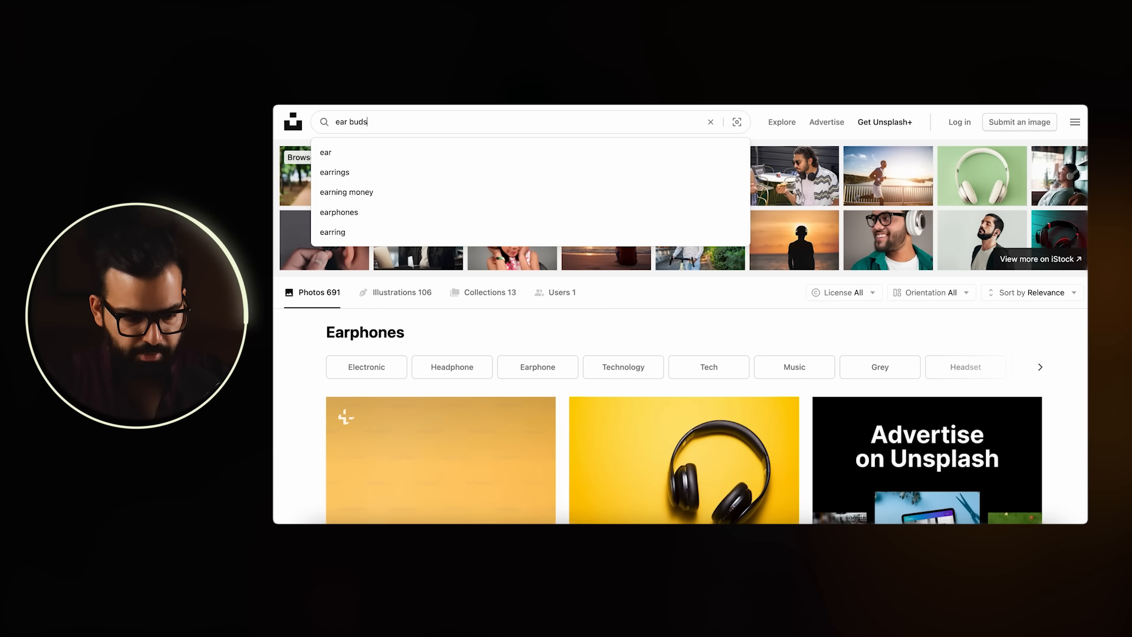
pyautogui.press('Return')
pyautogui.scroll(-5, 282, 361)
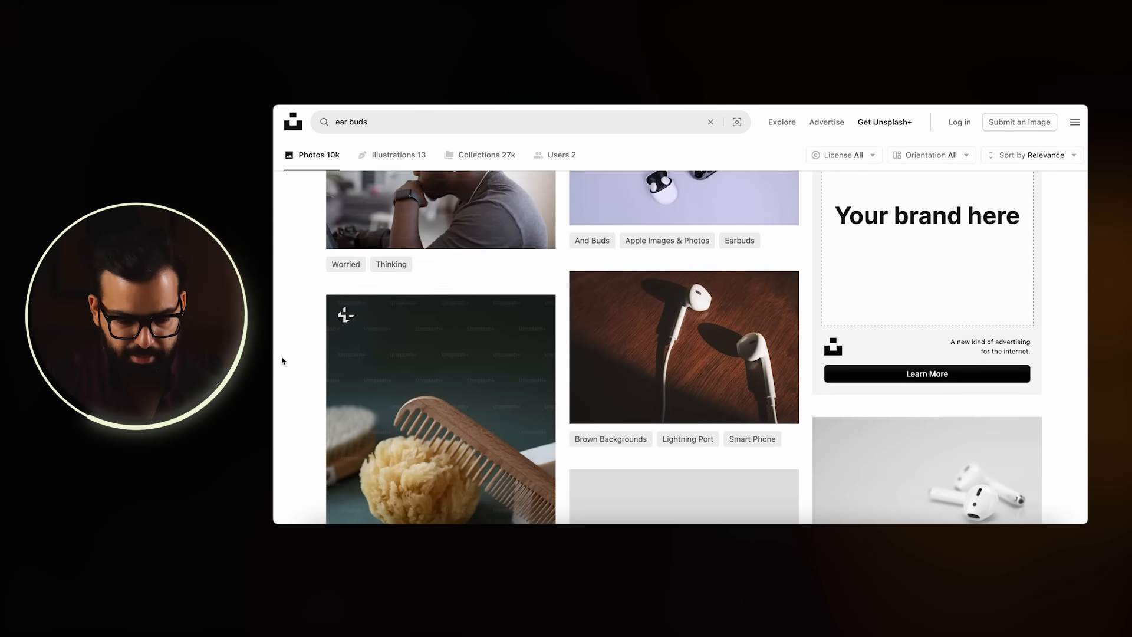
pyautogui.scroll(8, 282, 361)
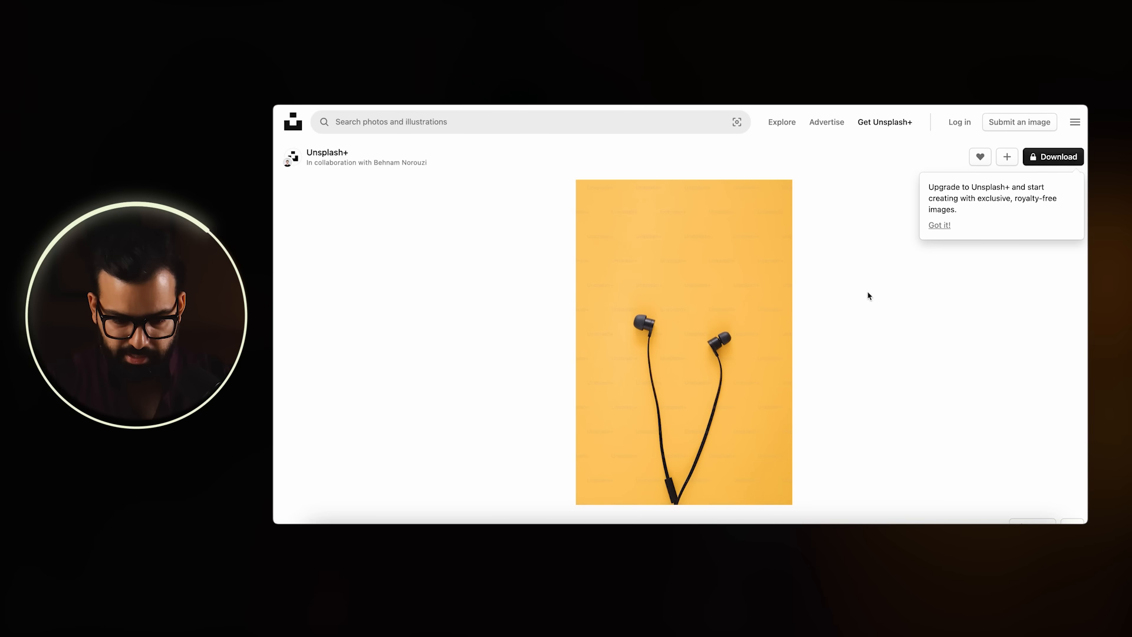
# Capture screenshots of the black wired earphones, the black headphones on yellow, and the three earbud cases on lilac.
pyautogui.moveTo(578, 262); pyautogui.dragTo(793, 410)
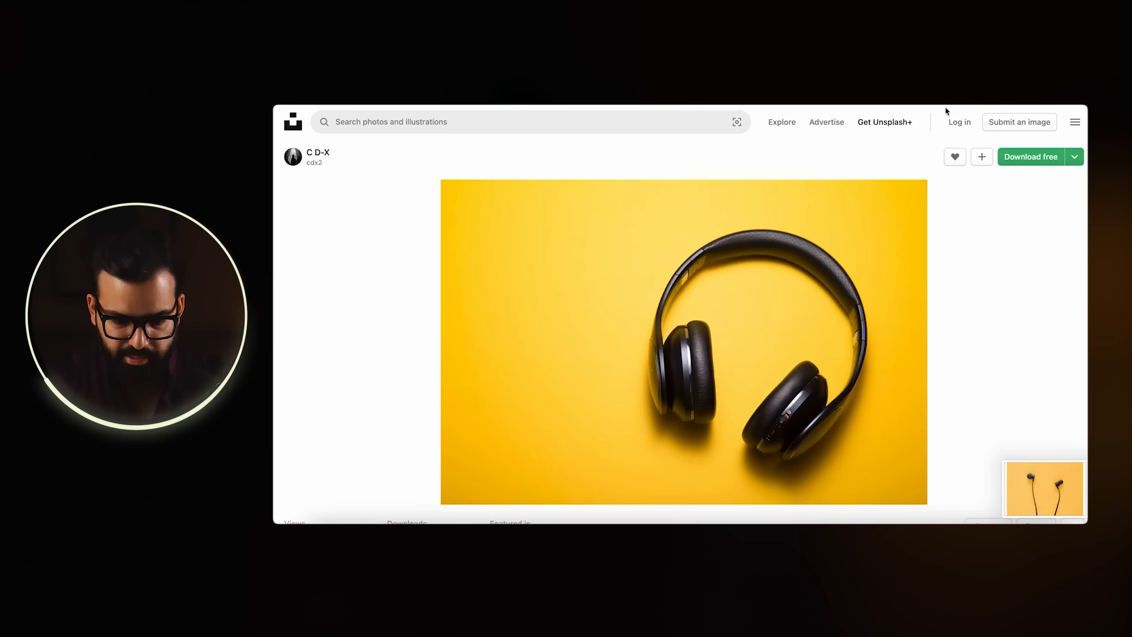
pyautogui.moveTo(473, 196); pyautogui.dragTo(906, 479)
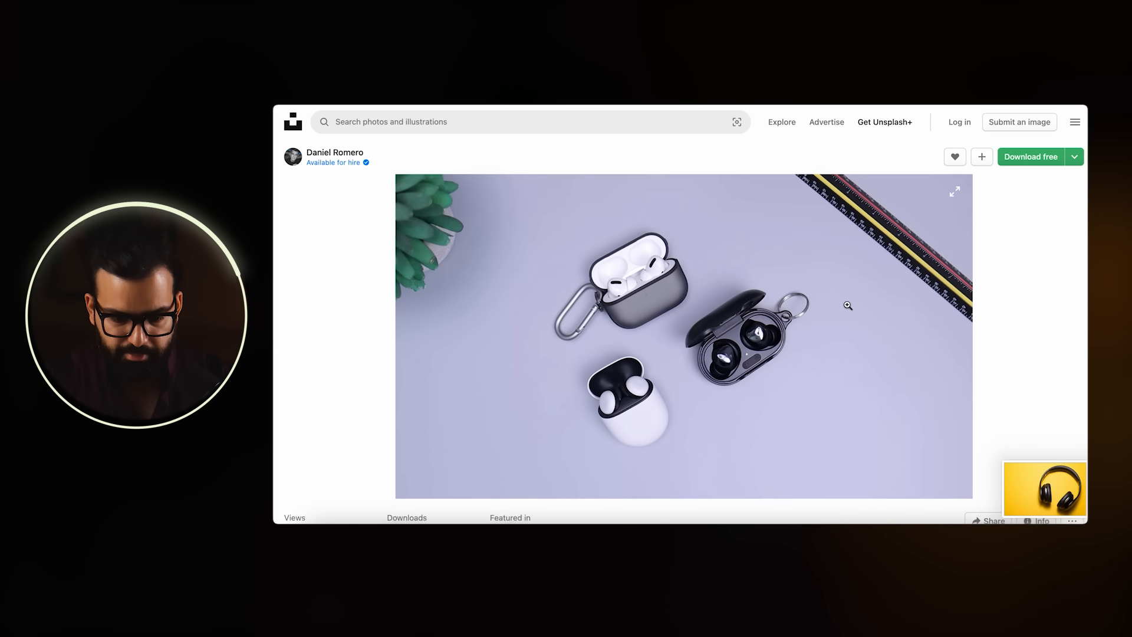
pyautogui.moveTo(475, 203); pyautogui.dragTo(879, 476)
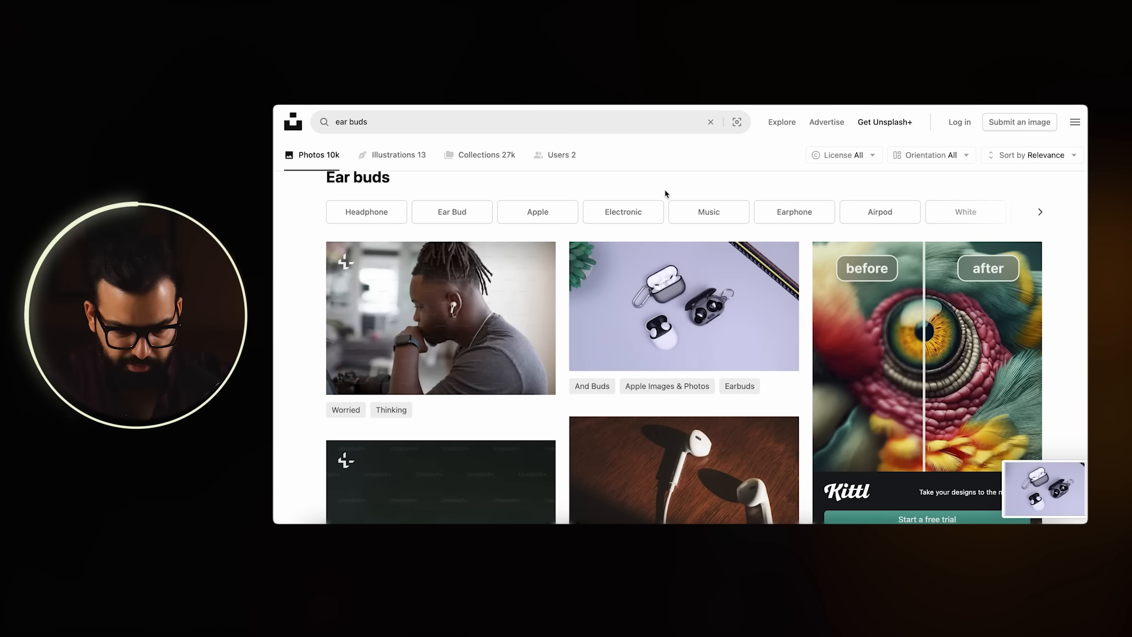
# Change the Unsplash search to ear phones.
pyautogui.click(534, 118)
pyautogui.press('BackSpace')
pyautogui.press('BackSpace')
pyautogui.press('BackSpace')
pyautogui.press('BackSpace')
pyautogui.write('ph')
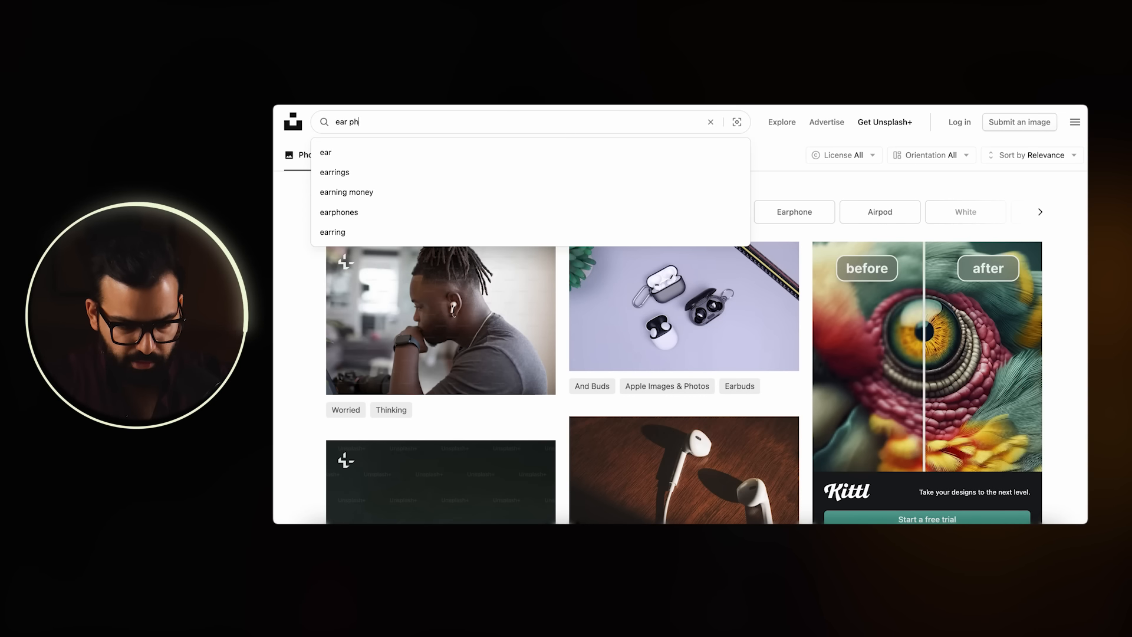
pyautogui.write('oners')
pyautogui.press('Return')
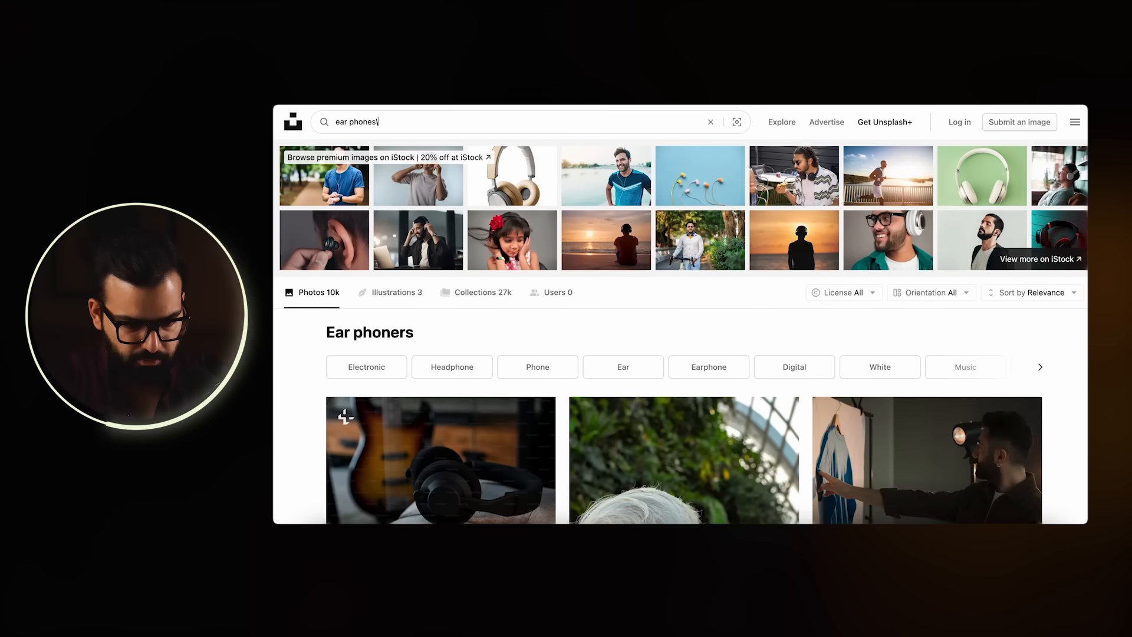
pyautogui.press('Return')
# Open the photo of white wired earphones on brown wood and capture it as a screenshot.
pyautogui.scroll(-4, 377, 248)
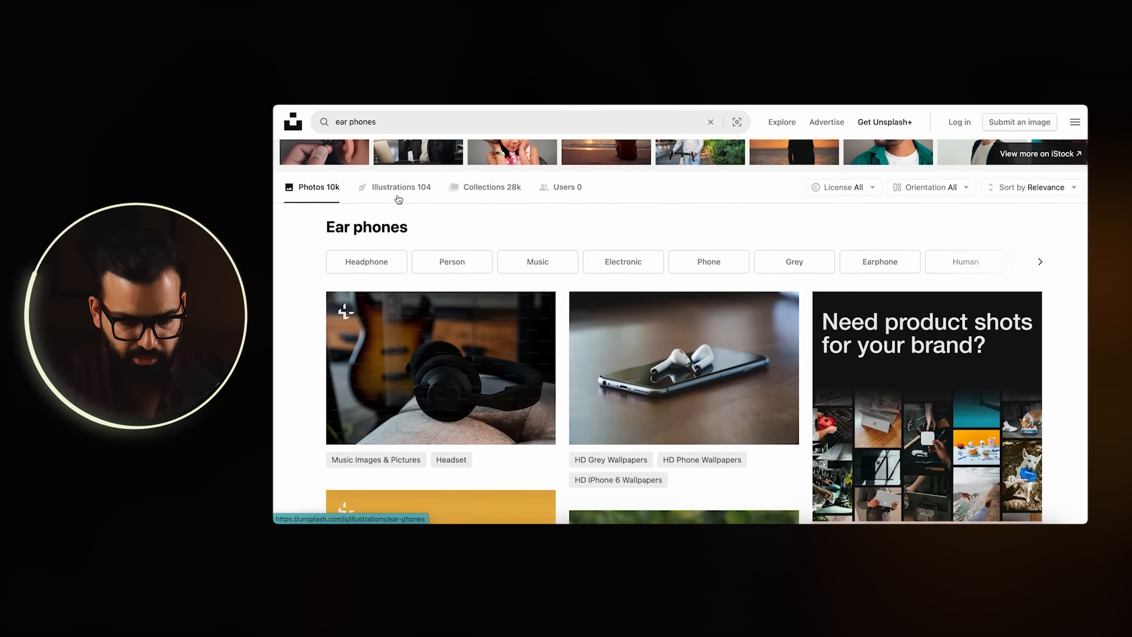
pyautogui.scroll(-6, 302, 289)
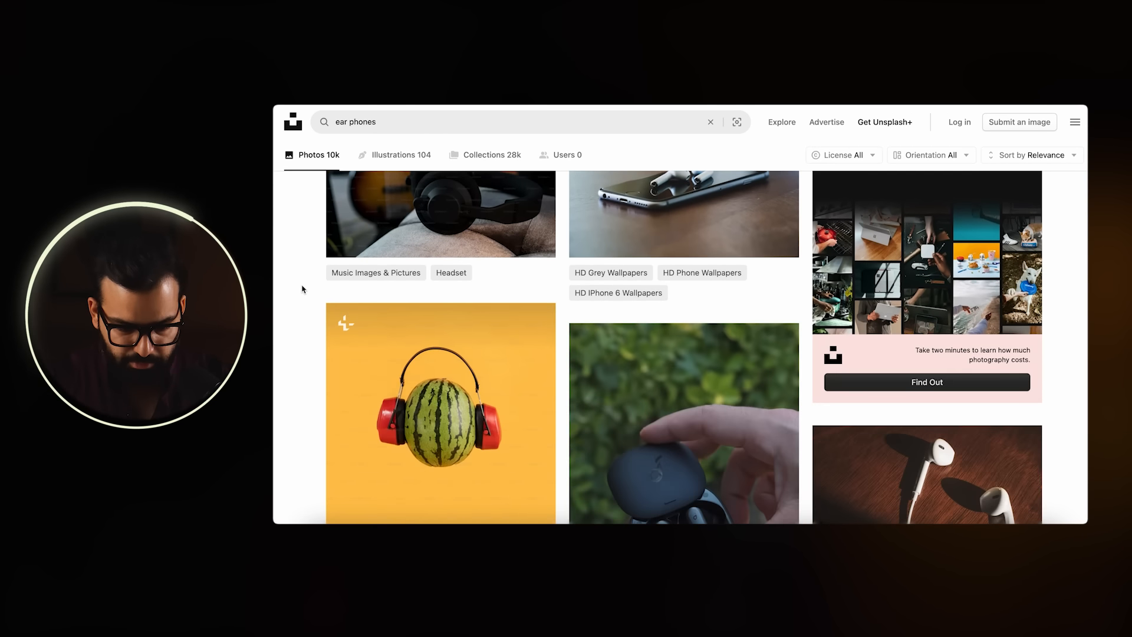
pyautogui.click(826, 326)
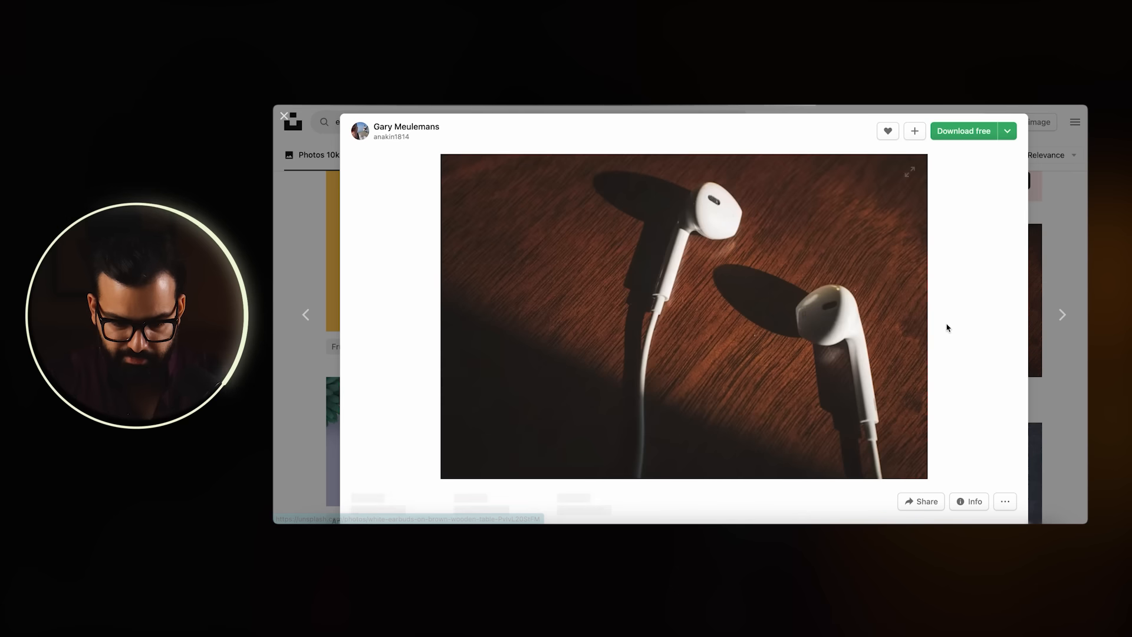
pyautogui.moveTo(485, 167); pyautogui.dragTo(886, 444)
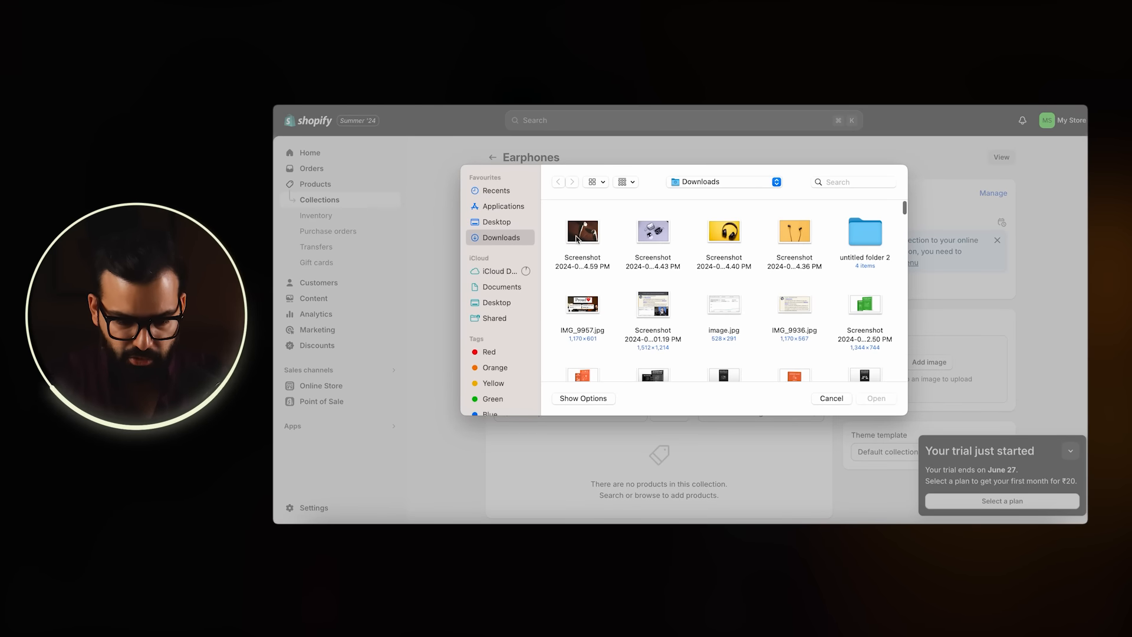
# In the Shopify admin, add the white wired earphones screenshot as the Earphones collection's image and save the collection.
pyautogui.doubleClick(581, 233)
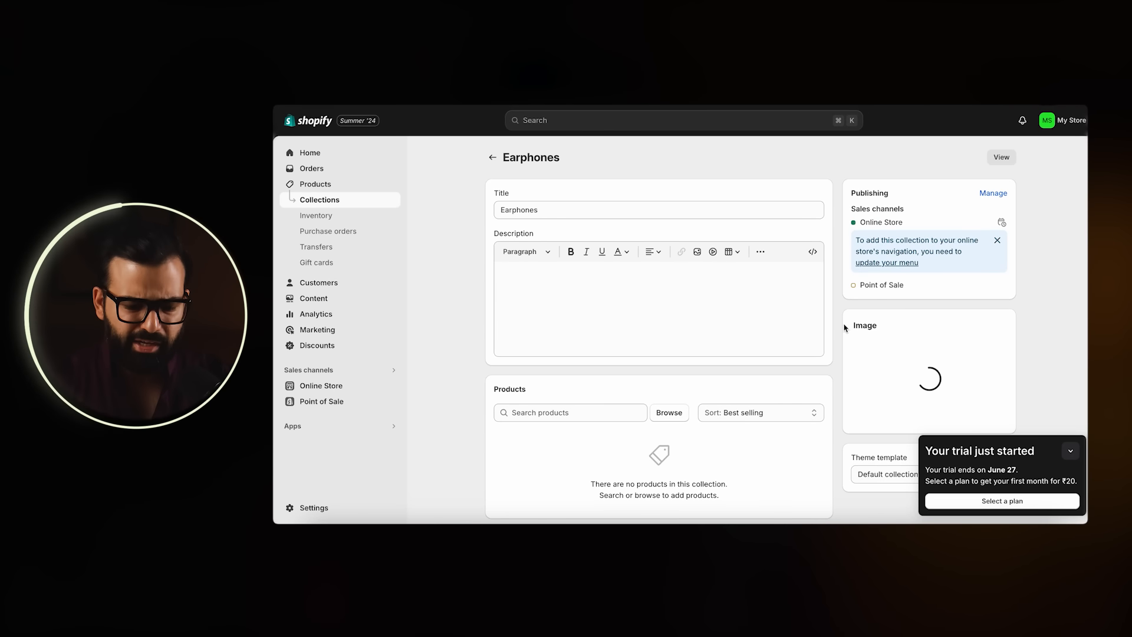
pyautogui.click(635, 308)
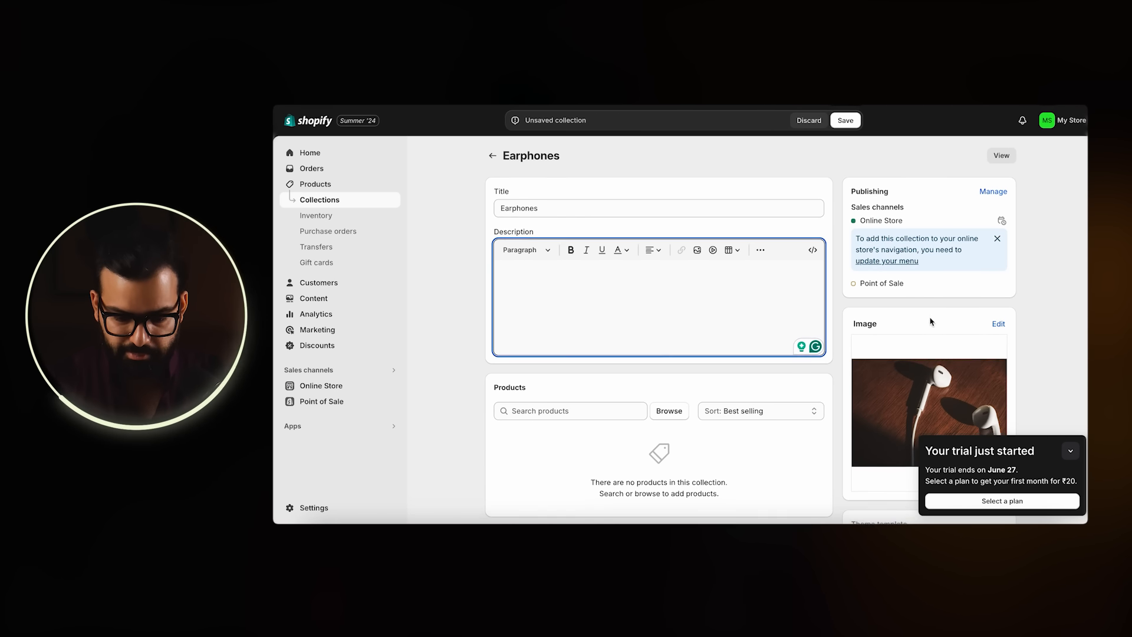
pyautogui.scroll(-2, 933, 321)
pyautogui.click(1070, 451)
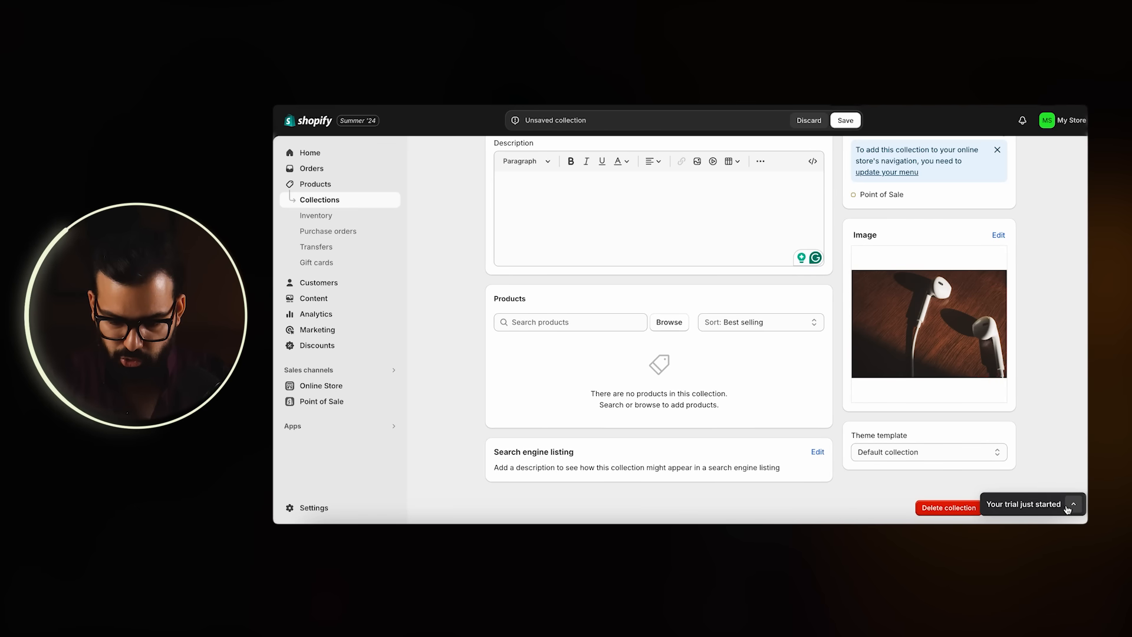
pyautogui.scroll(1, 1009, 470)
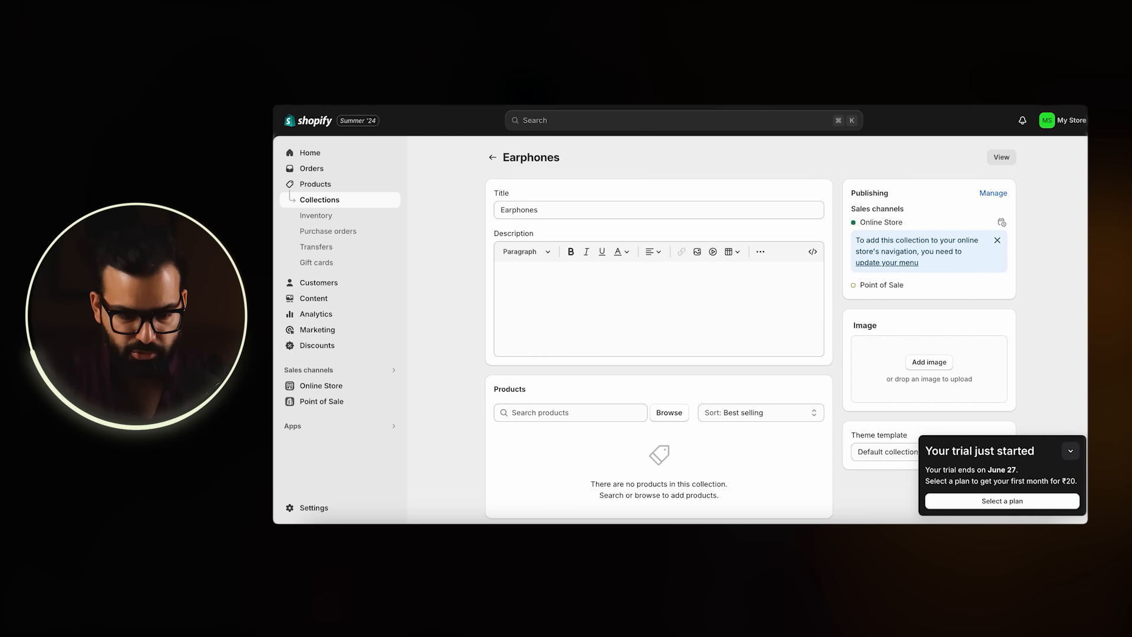
# Add the screenshot of the earbud cases as the Earbuds collection's image and save the collection.
pyautogui.click(930, 362)
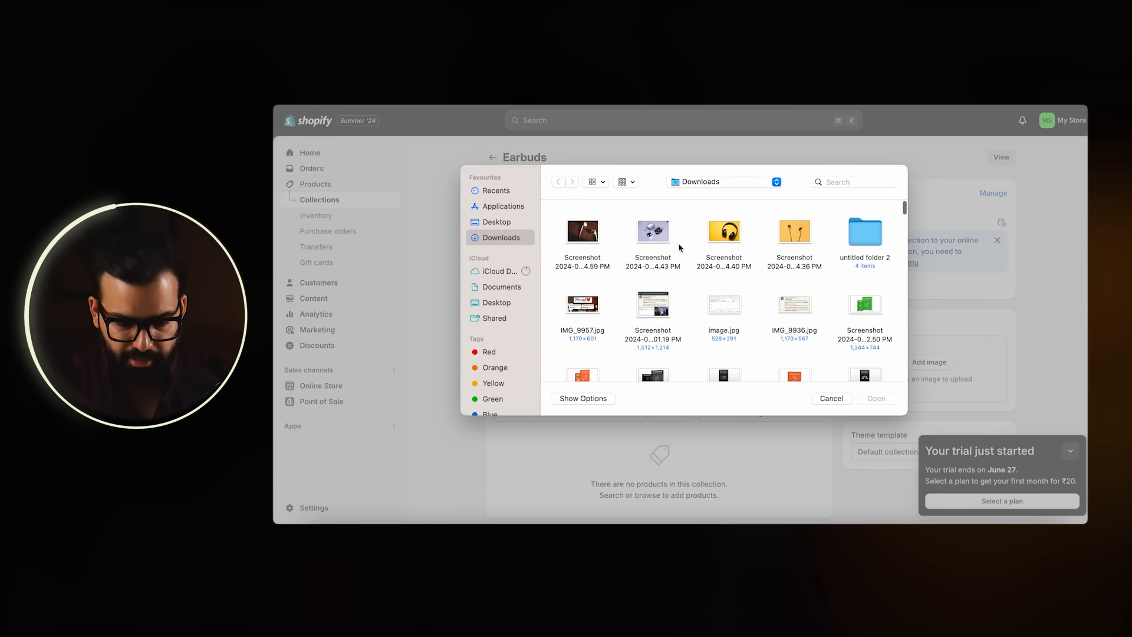
pyautogui.doubleClick(655, 230)
pyautogui.scroll(-2, 891, 362)
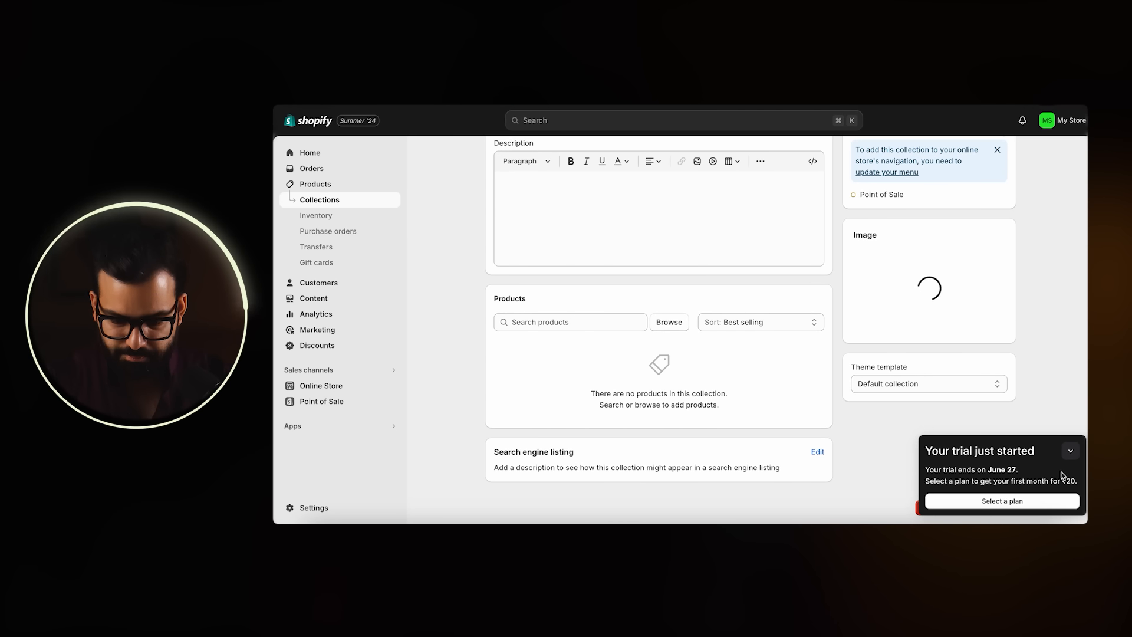
pyautogui.click(1071, 451)
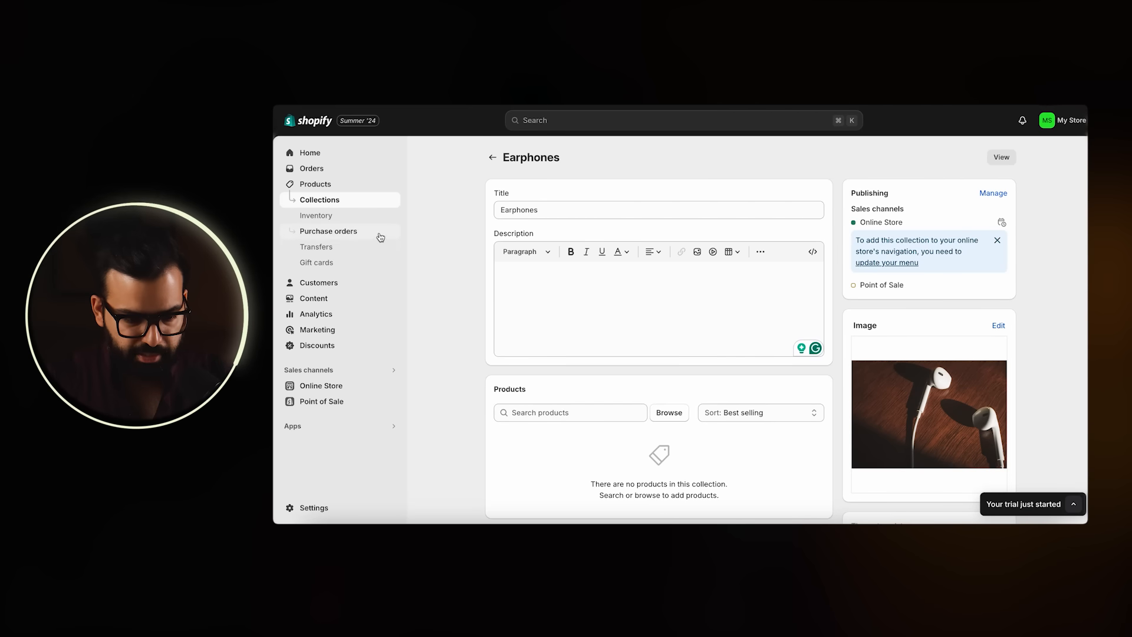
# Add the screenshot of black headphones on yellow as the Headphones collection's image and save the collection.
pyautogui.click(328, 202)
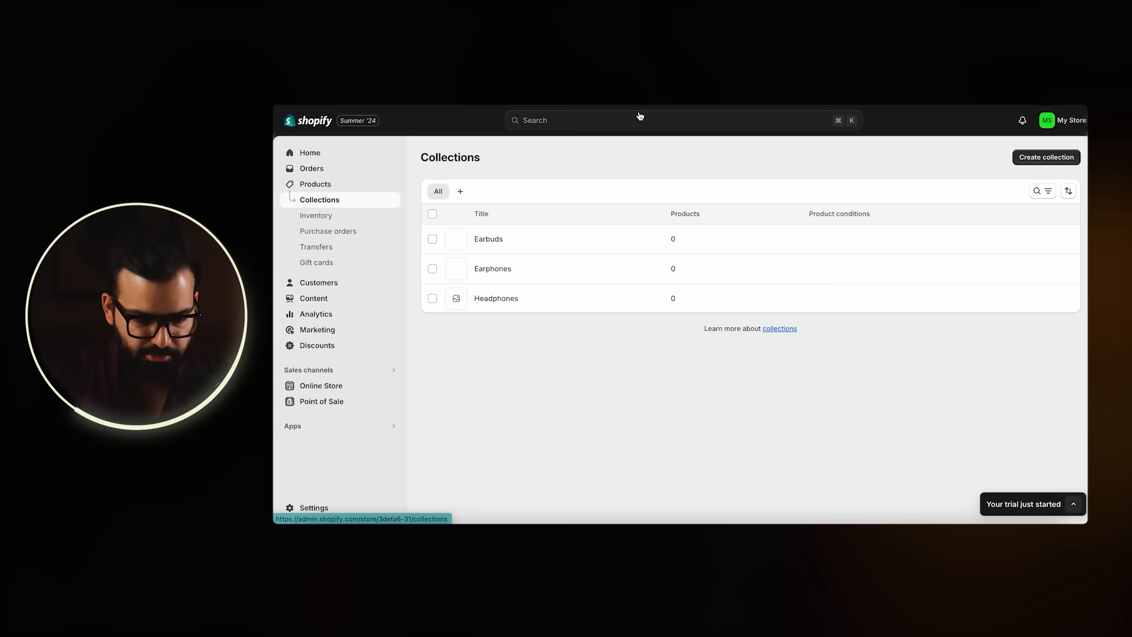
pyautogui.click(496, 298)
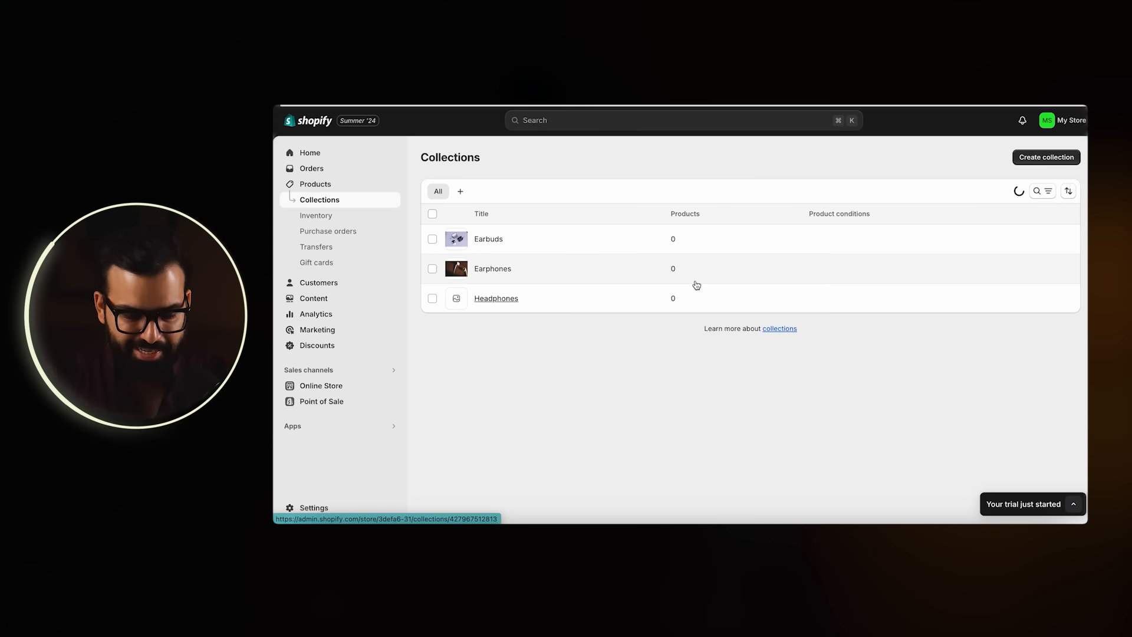
pyautogui.click(929, 363)
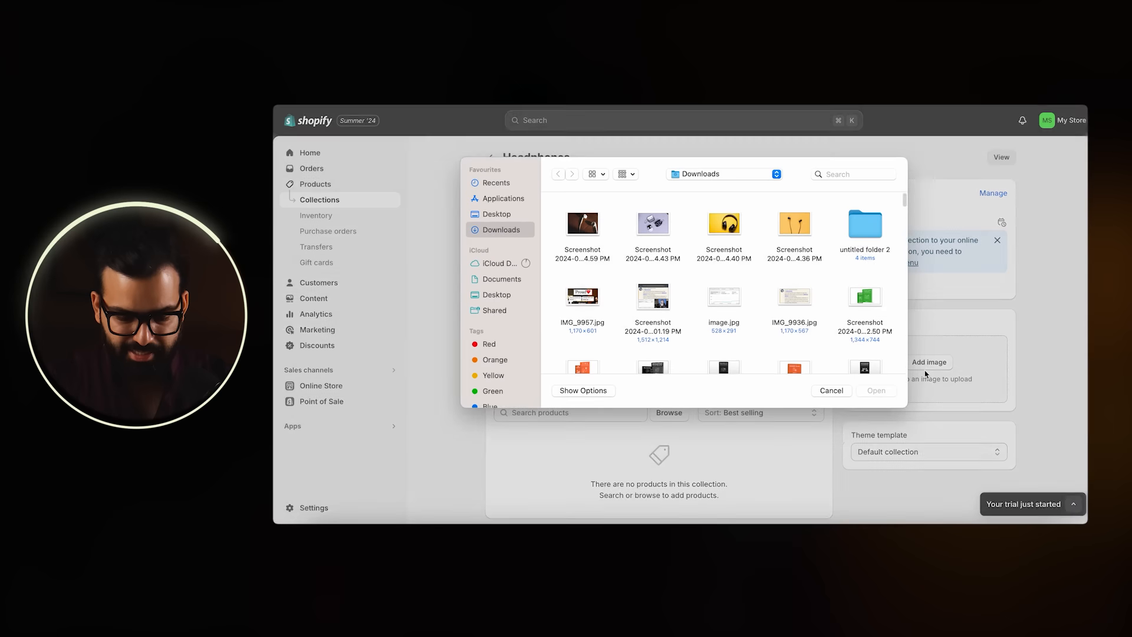
pyautogui.doubleClick(727, 231)
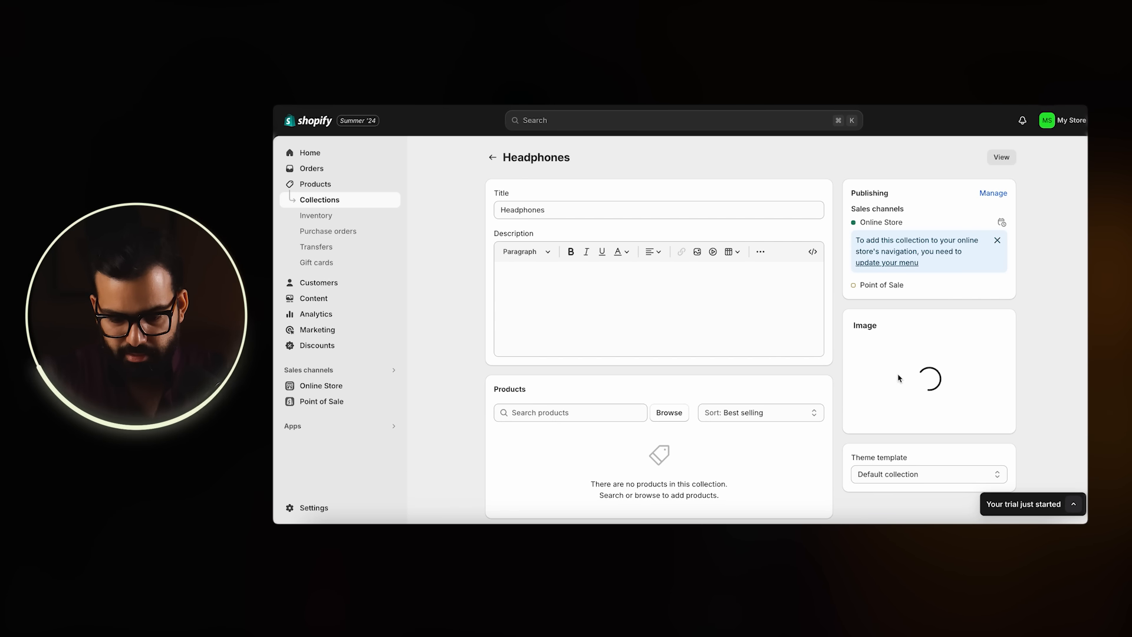
pyautogui.scroll(-2, 943, 472)
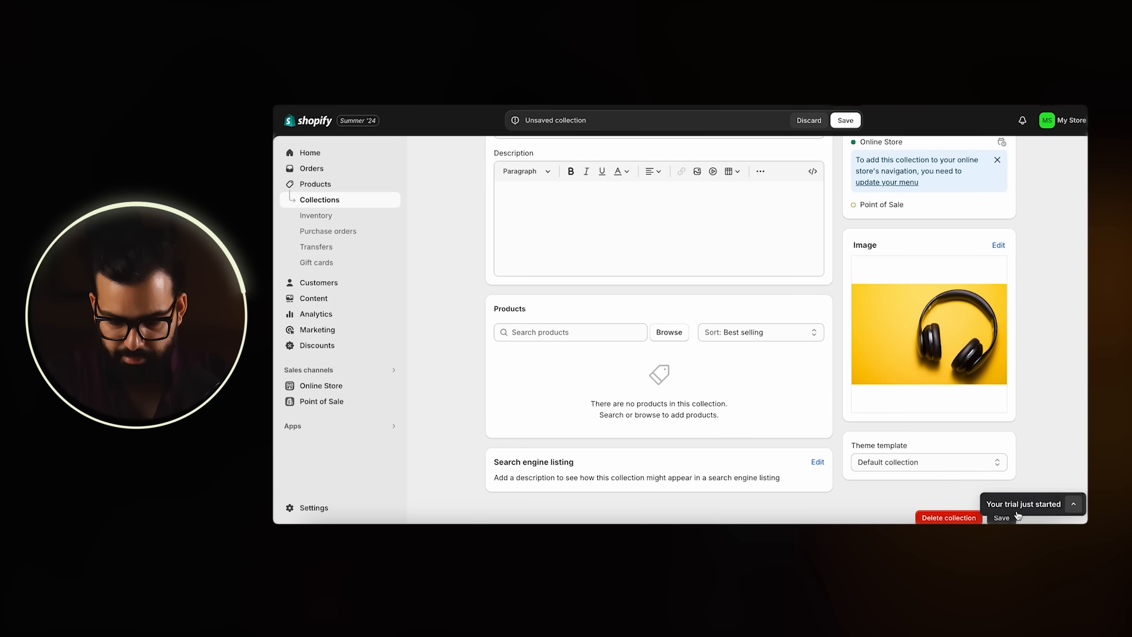
pyautogui.hotkey('ctrl', 's')
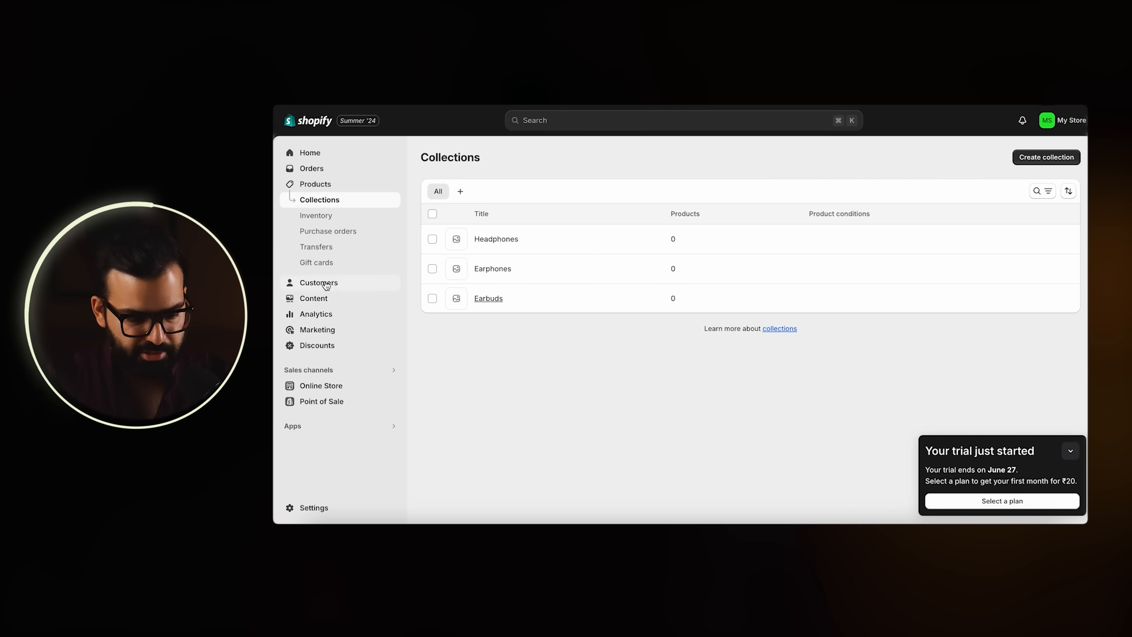
# Open the Dawn theme for customization and assign the Earbuds collection to the first block of the home page's collection list.
pyautogui.click(321, 386)
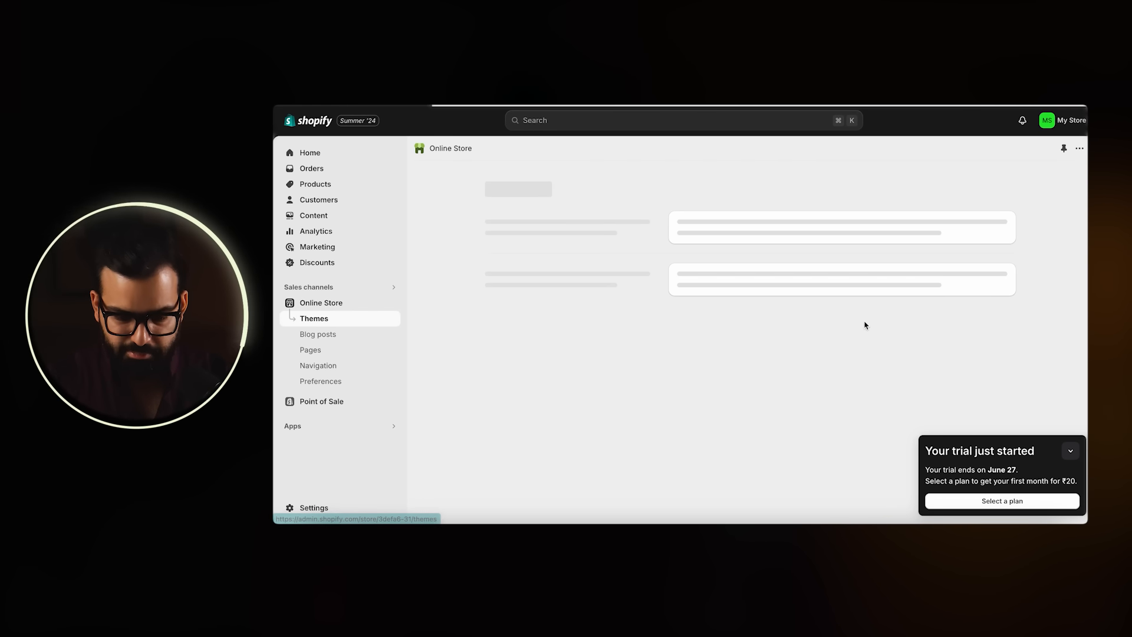
pyautogui.click(972, 430)
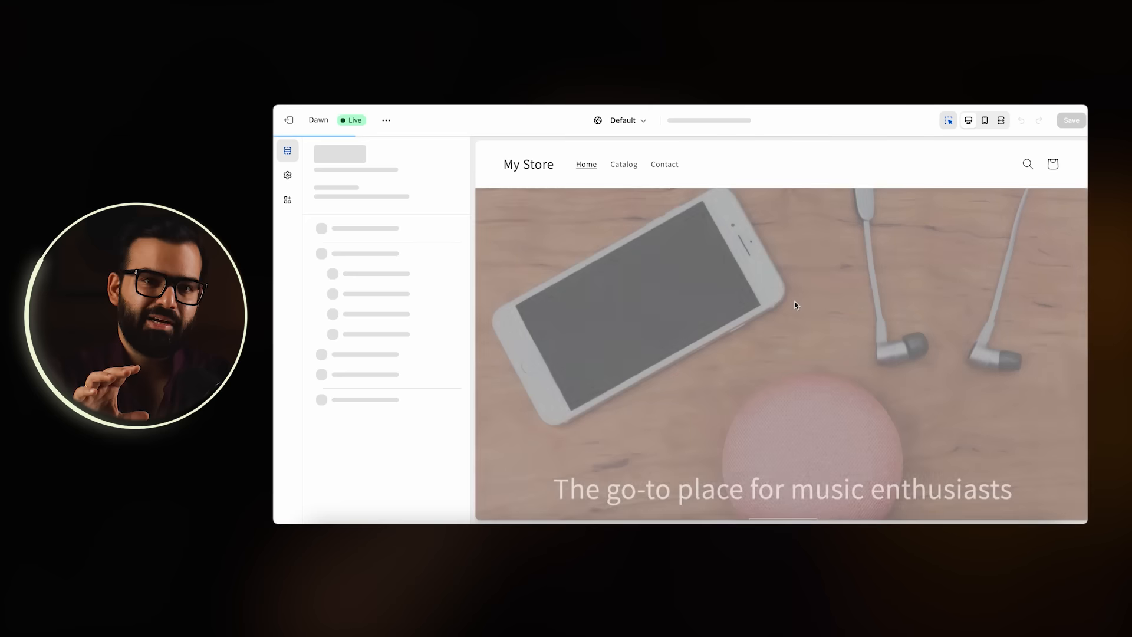
pyautogui.scroll(-10, 797, 305)
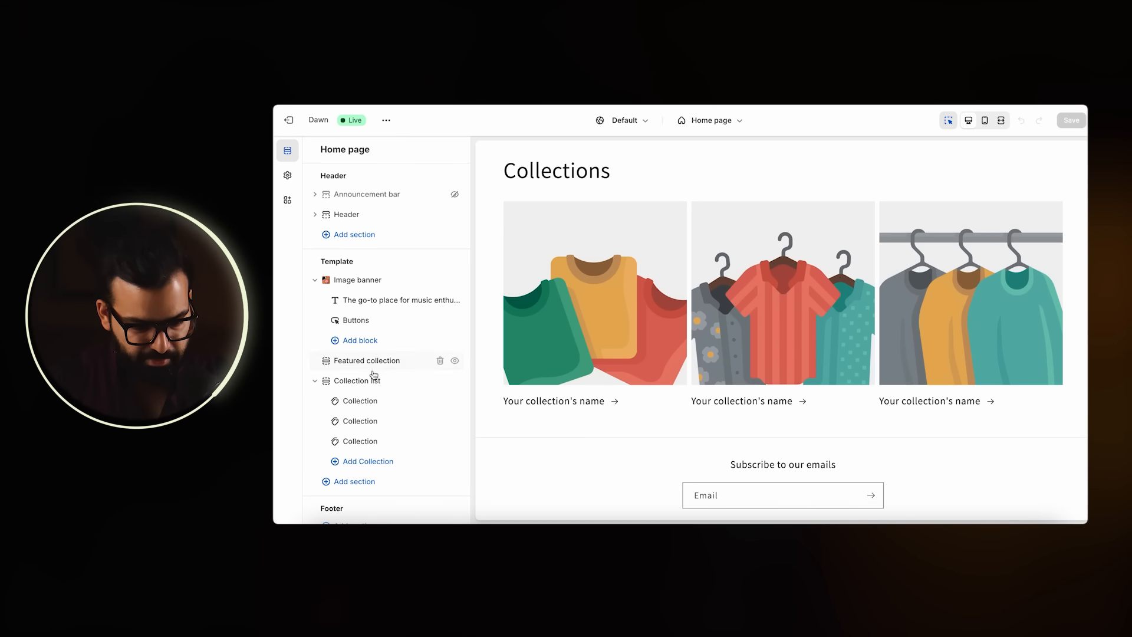
pyautogui.click(361, 401)
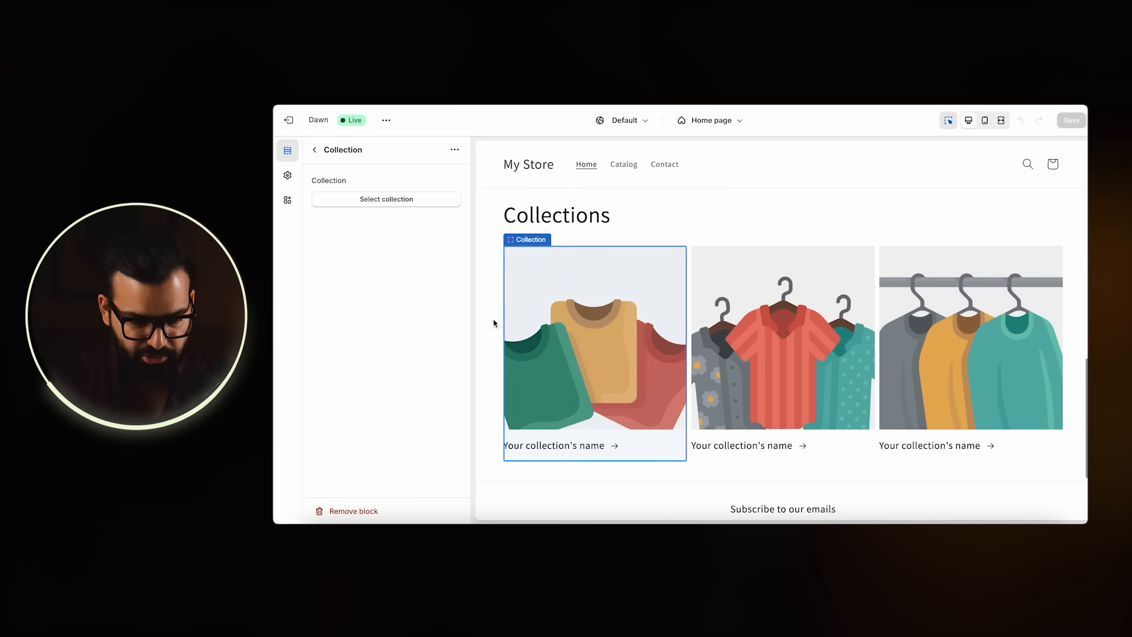
pyautogui.click(394, 200)
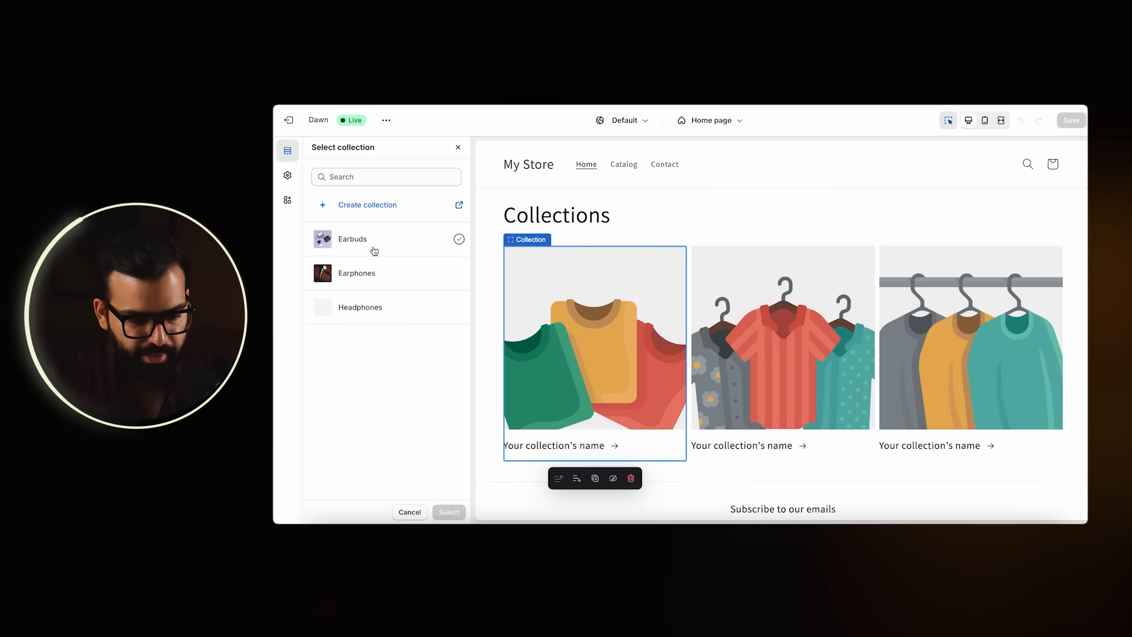
pyautogui.click(372, 248)
pyautogui.click(451, 513)
# Assign the Earphones collection to the second block of the collection list.
pyautogui.click(816, 357)
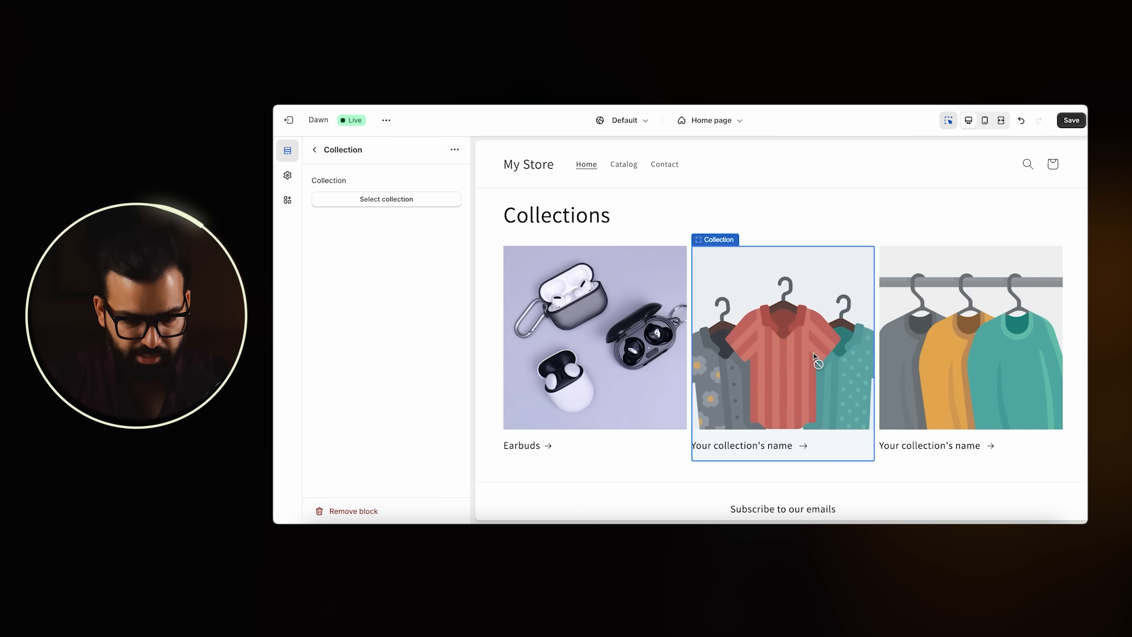
pyautogui.click(394, 201)
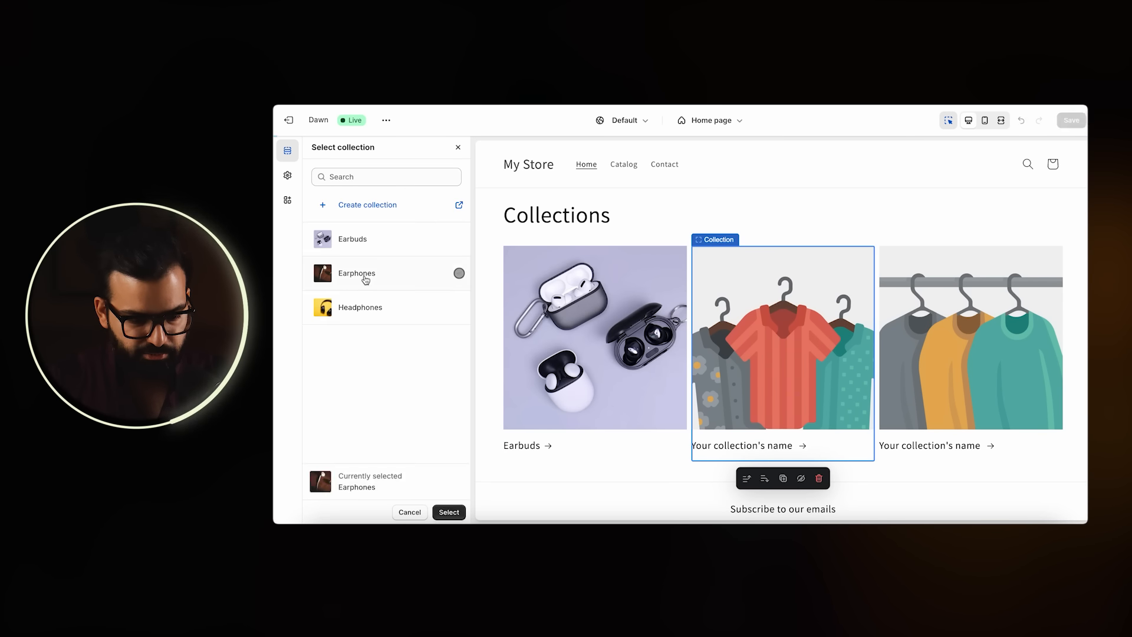
pyautogui.click(449, 511)
# Assign the Headphones collection to the third block of the collection list and save the theme.
pyautogui.click(1015, 354)
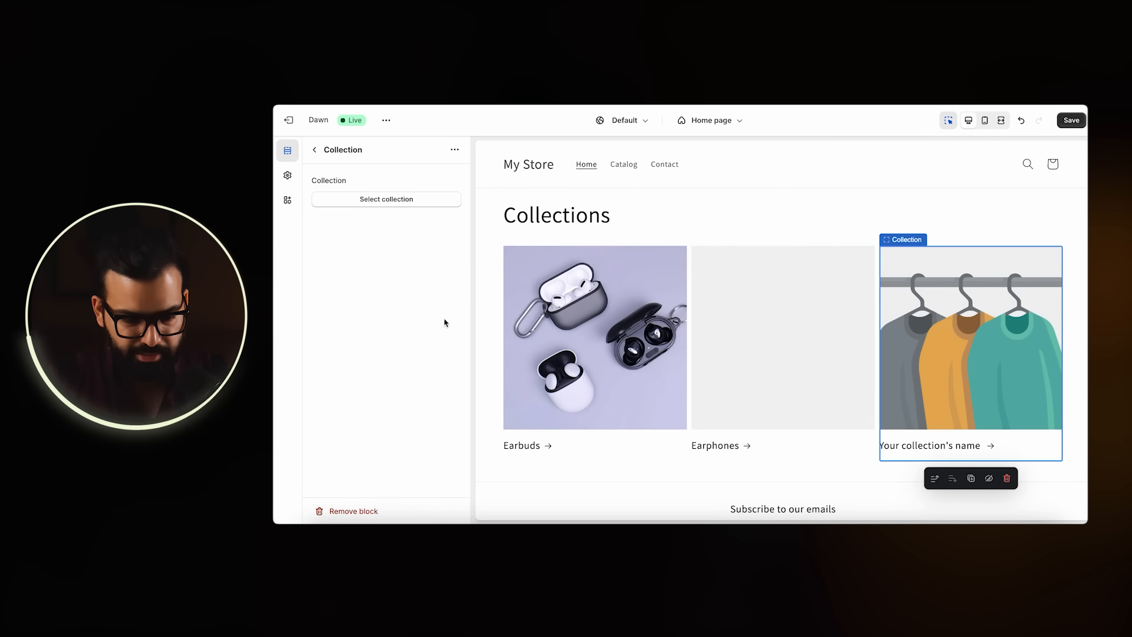
pyautogui.click(415, 201)
pyautogui.click(355, 307)
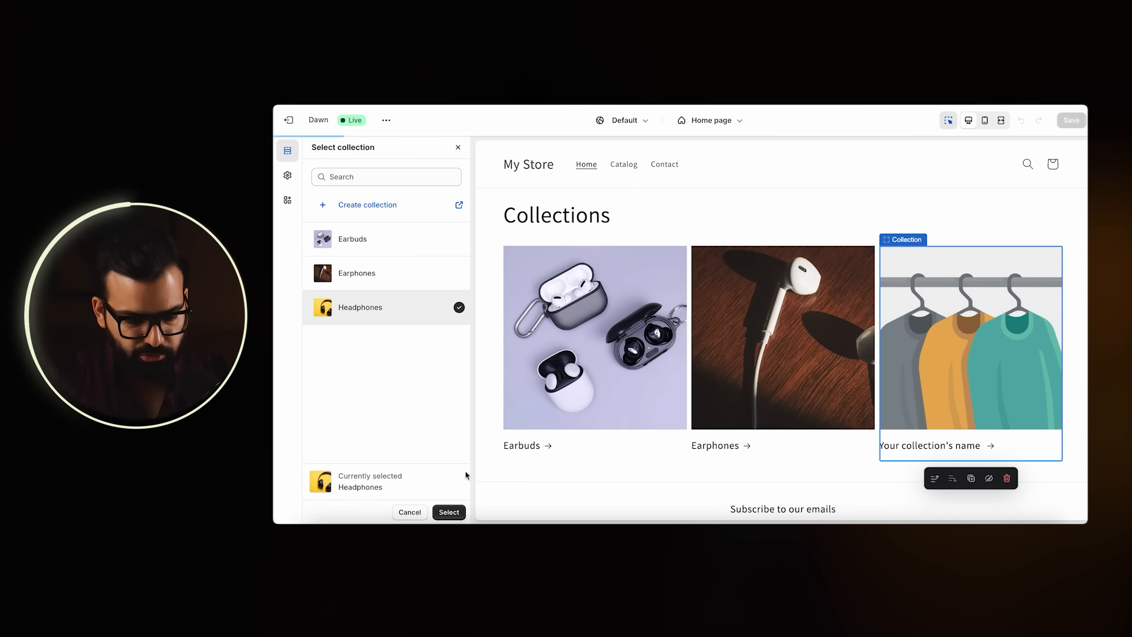
pyautogui.click(448, 511)
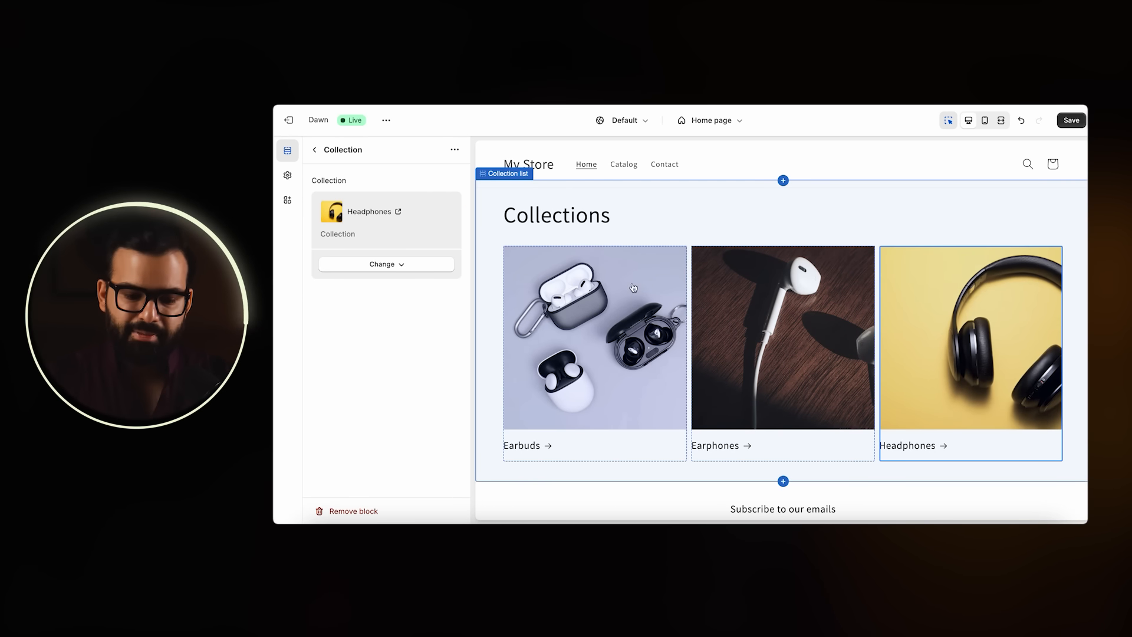
pyautogui.scroll(-3, 821, 408)
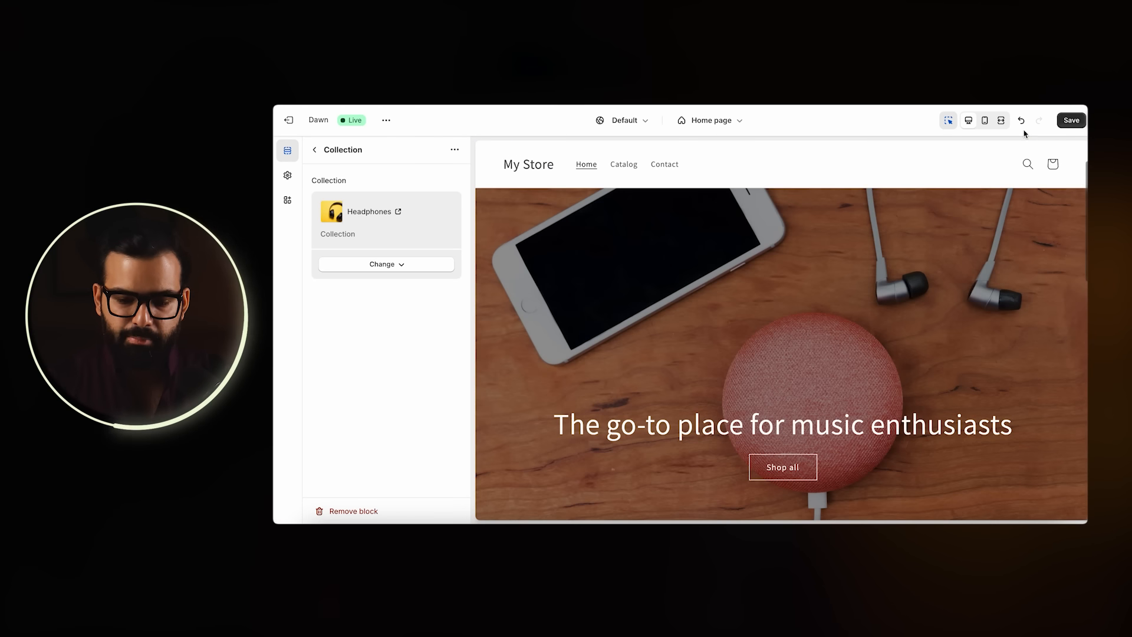
pyautogui.click(1070, 121)
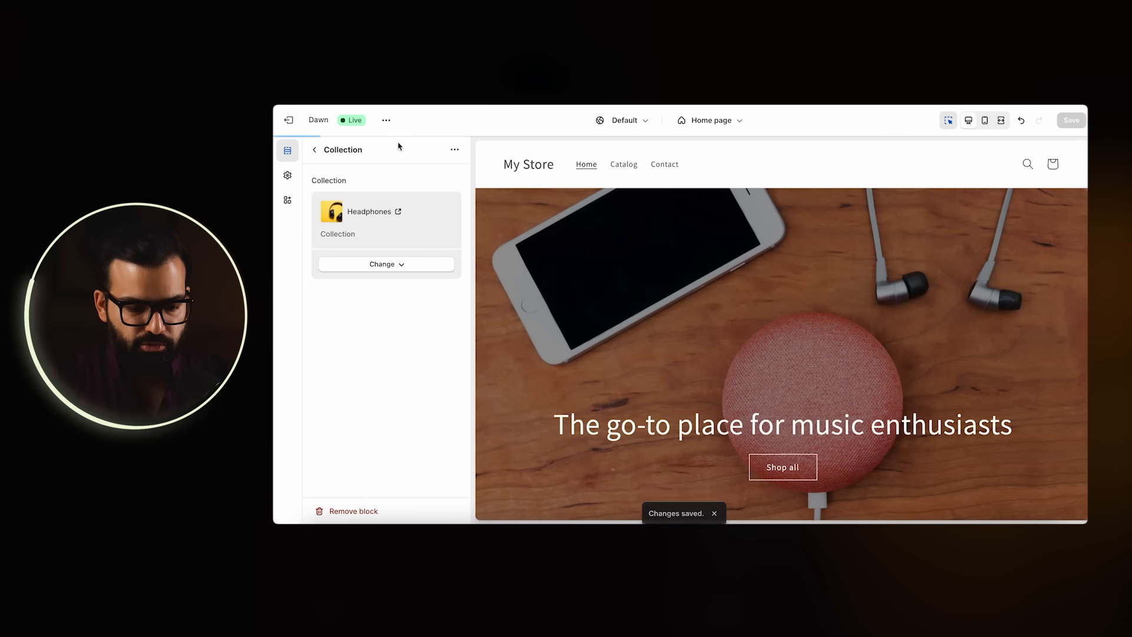
# Leave the theme editor and add the EchoTech Earbuds product to the Earbuds collection, then collapse the trial notice.
pyautogui.click(299, 120)
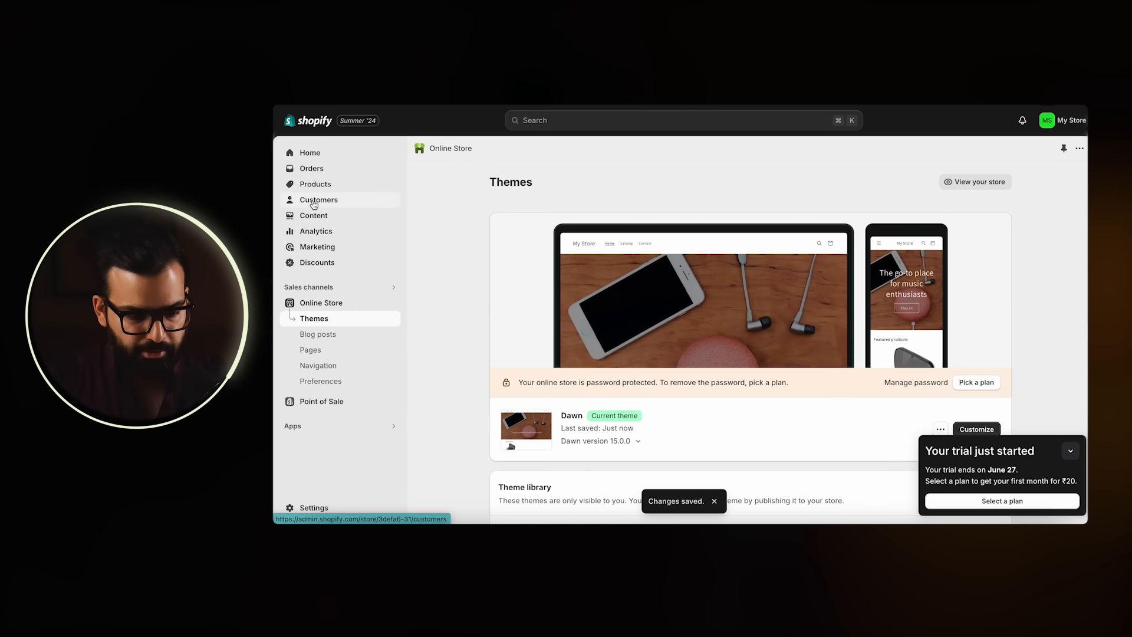
pyautogui.click(315, 184)
pyautogui.click(320, 200)
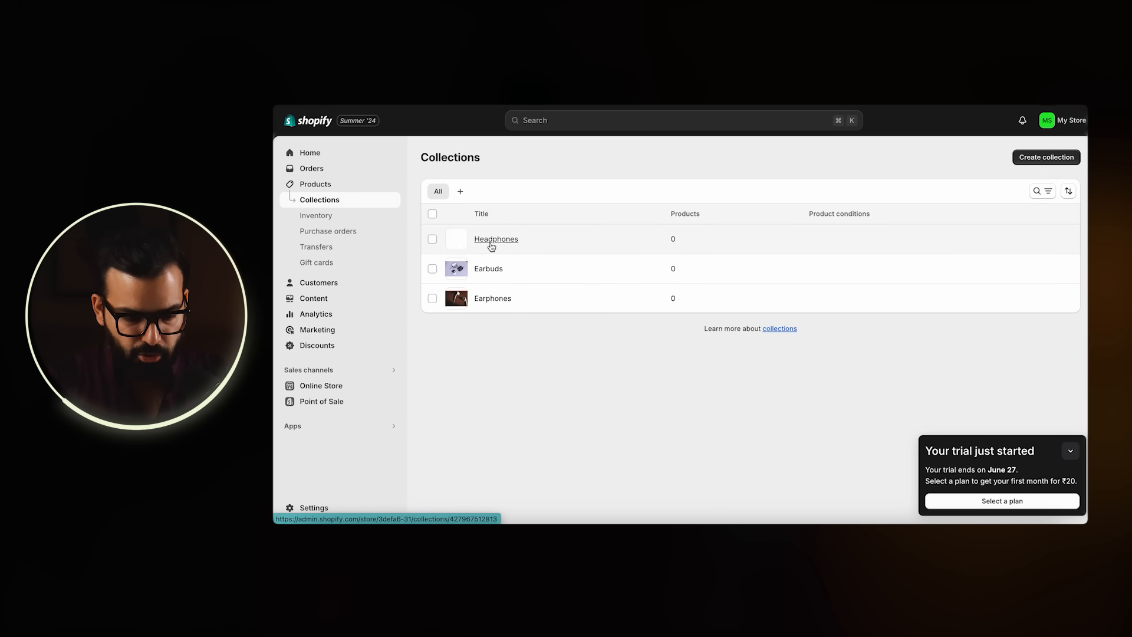
pyautogui.click(475, 270)
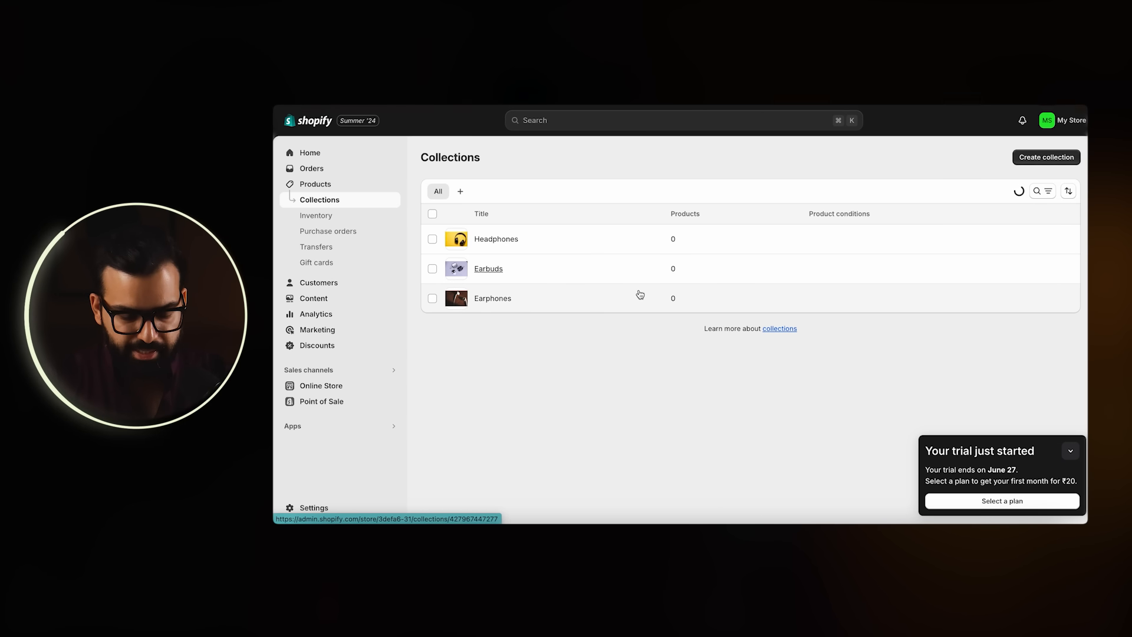
pyautogui.scroll(-2, 807, 288)
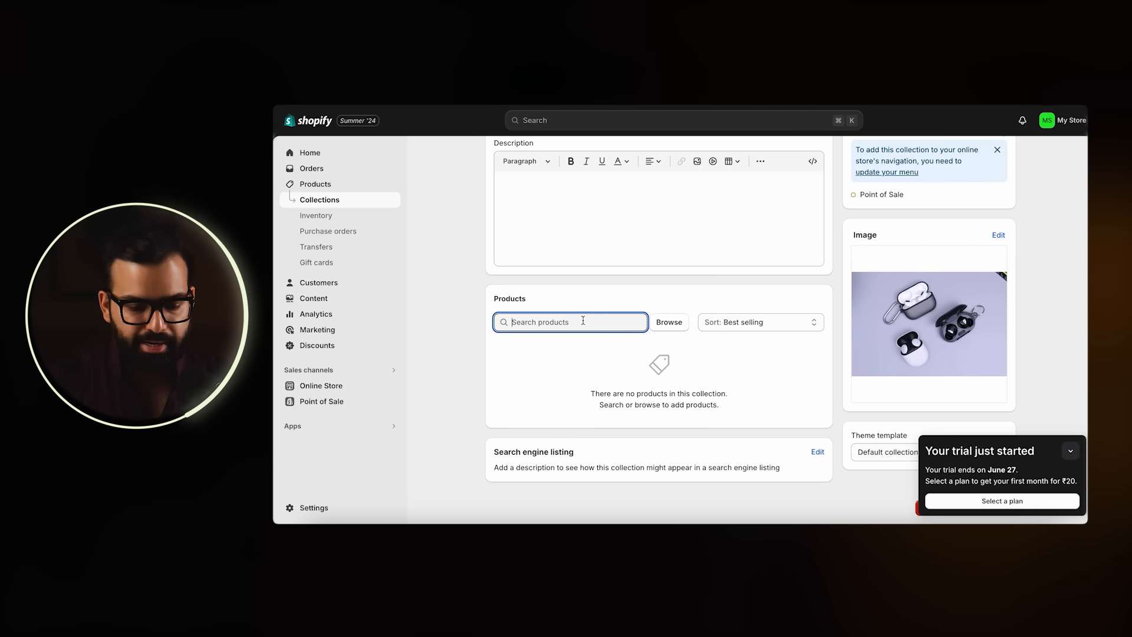
pyautogui.click(666, 323)
pyautogui.click(596, 266)
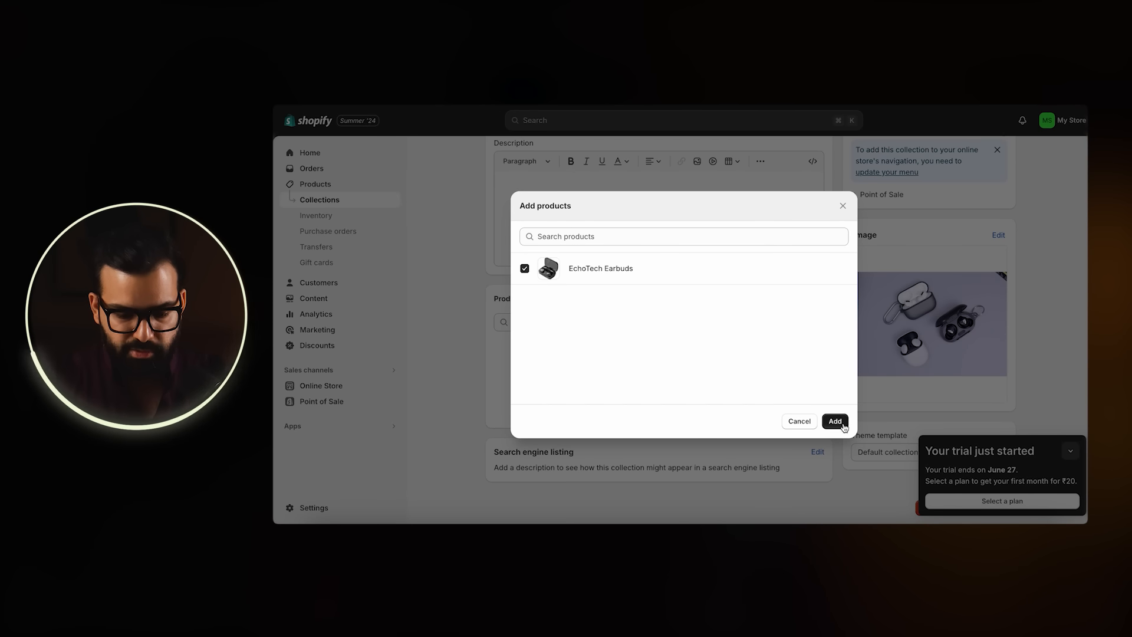
pyautogui.click(843, 424)
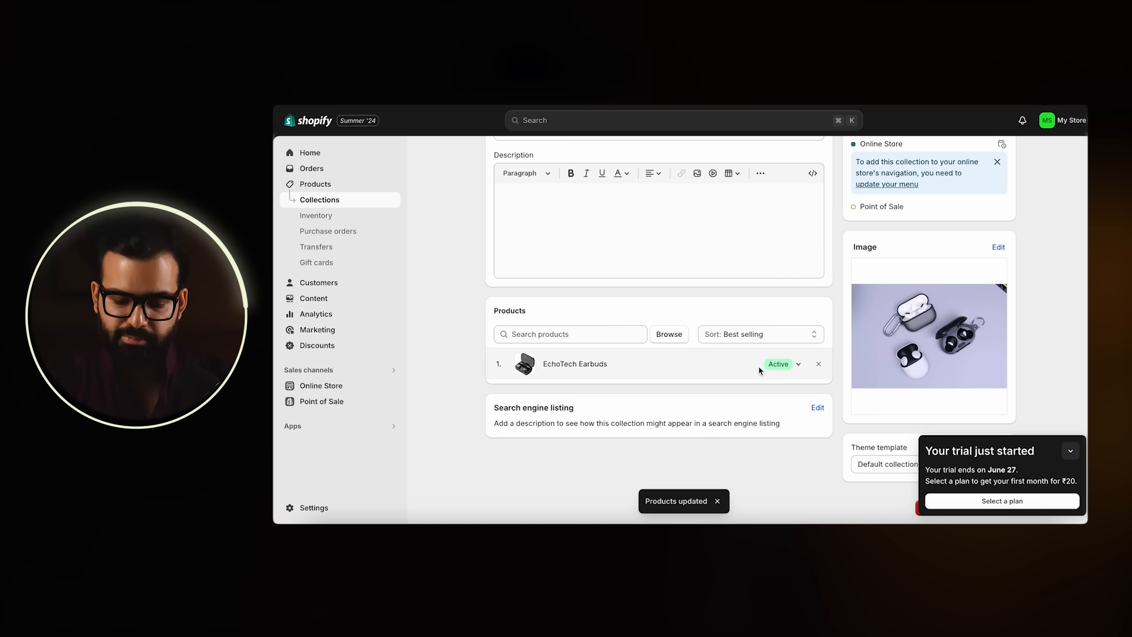
pyautogui.click(1071, 451)
pyautogui.scroll(1, 1048, 455)
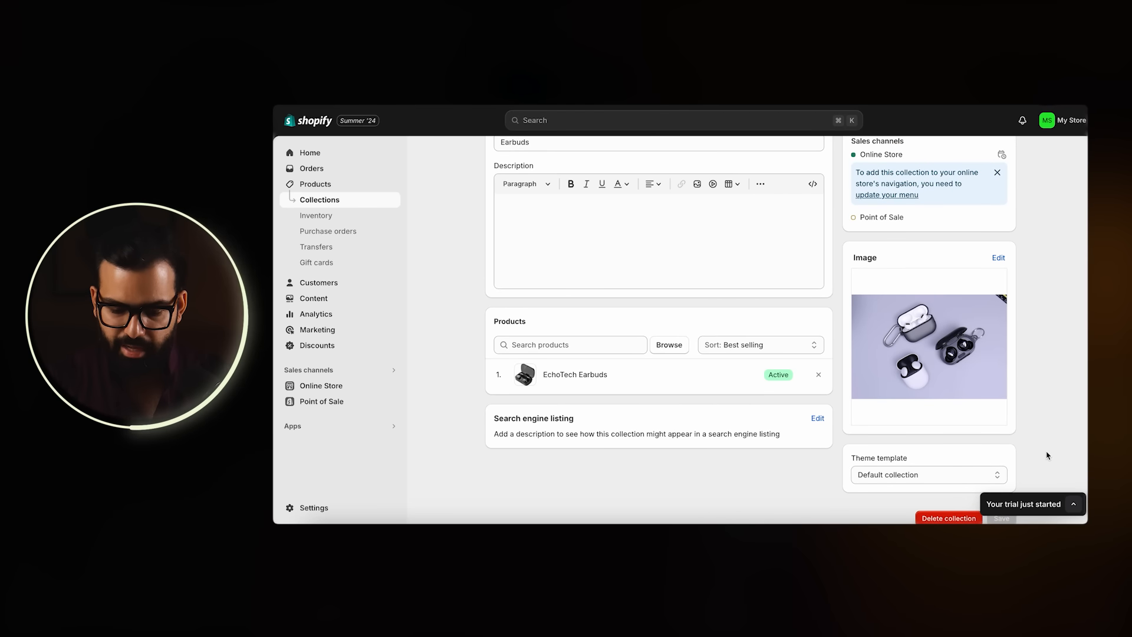
pyautogui.scroll(2, 792, 356)
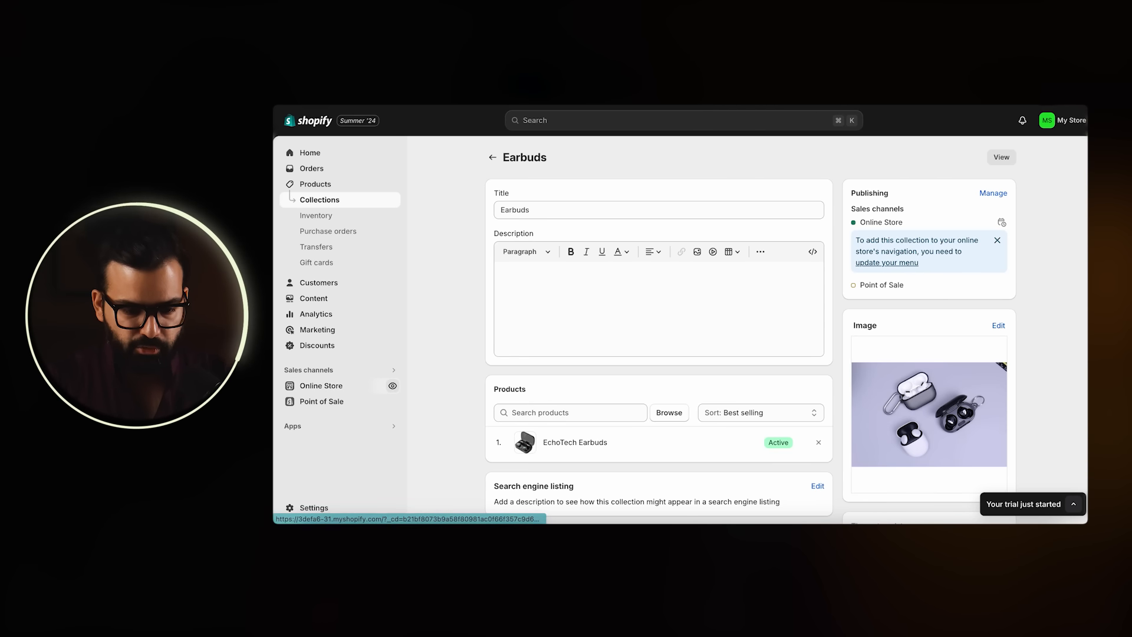
# View the online store's home page down to the collections, and open the Earbuds collection and its EchoTech Earbuds product.
pyautogui.click(393, 386)
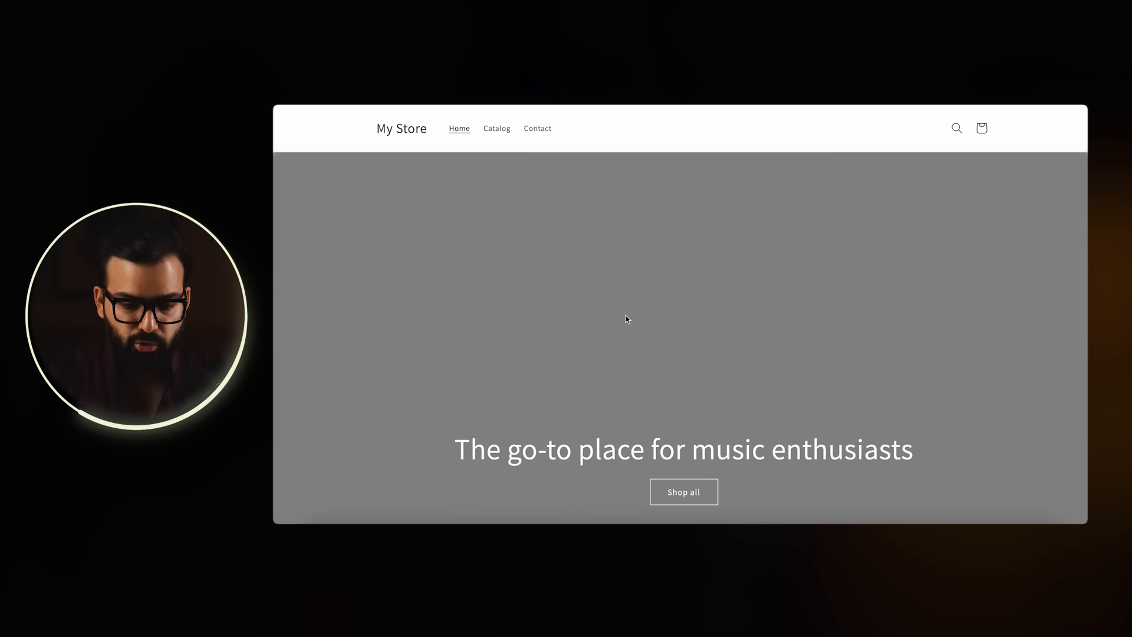
pyautogui.scroll(-5, 625, 347)
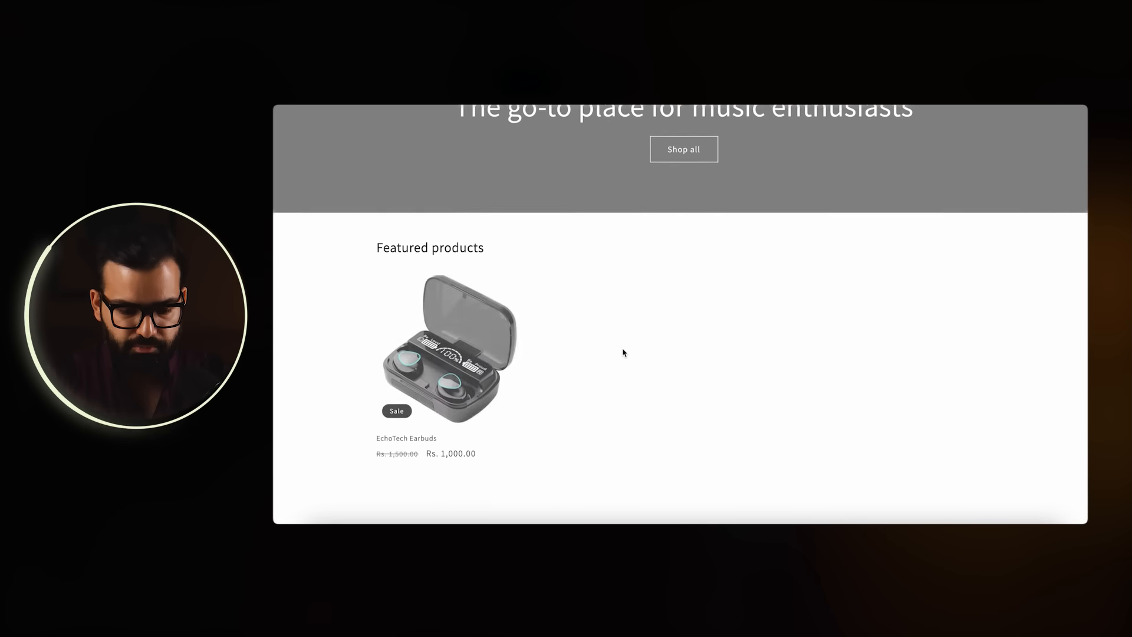
pyautogui.scroll(-5, 610, 260)
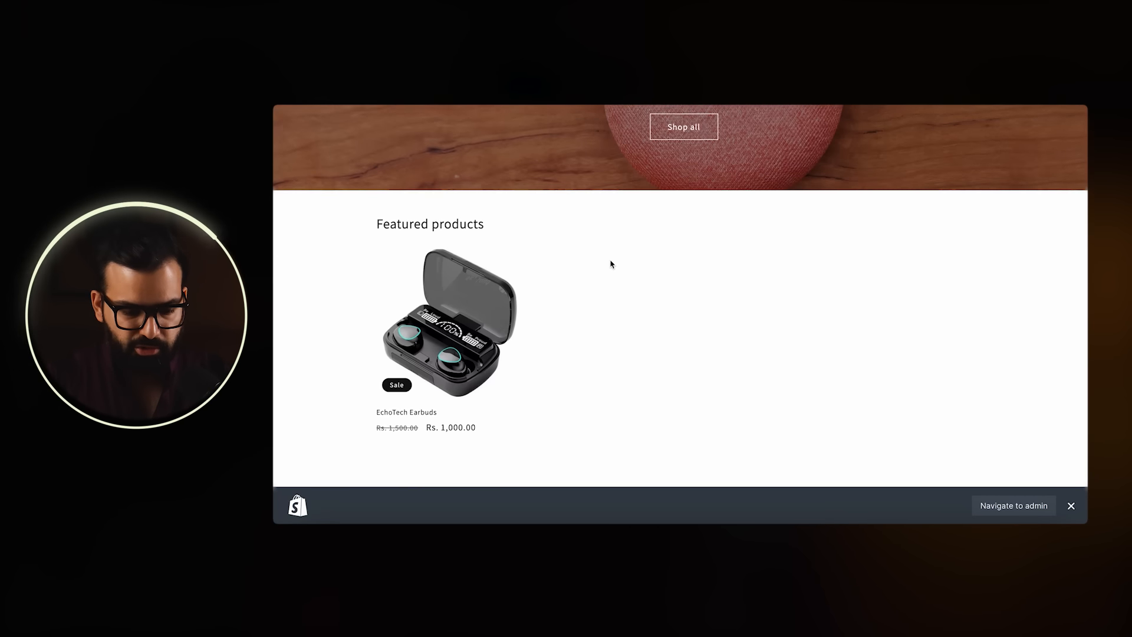
pyautogui.scroll(-1, 610, 264)
pyautogui.scroll(-5, 697, 305)
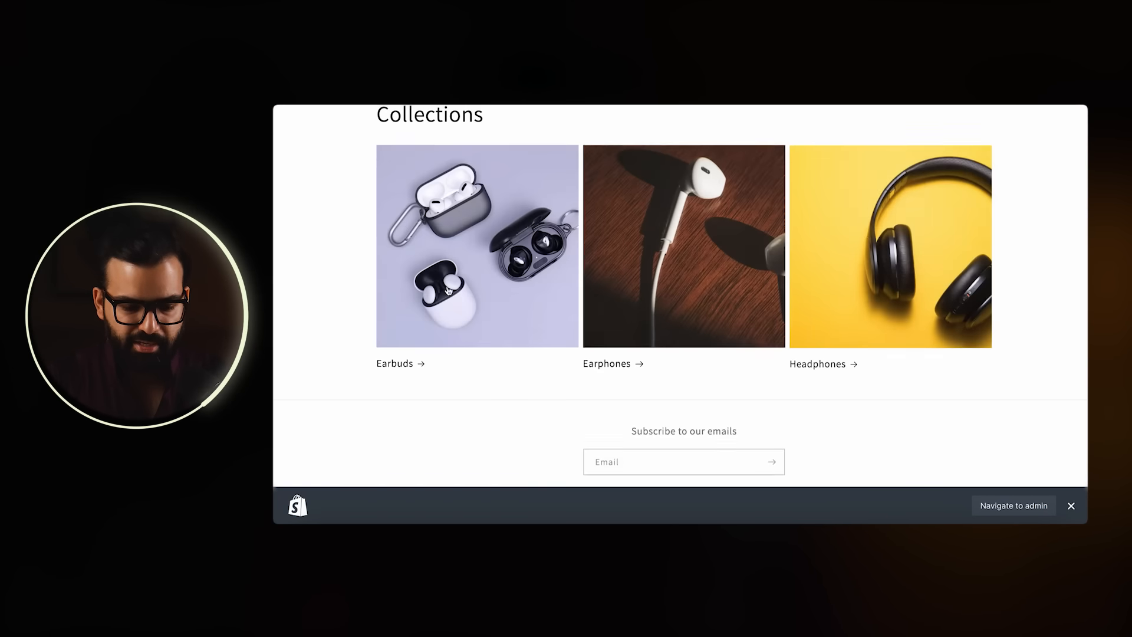
pyautogui.click(446, 232)
pyautogui.scroll(-1, 578, 283)
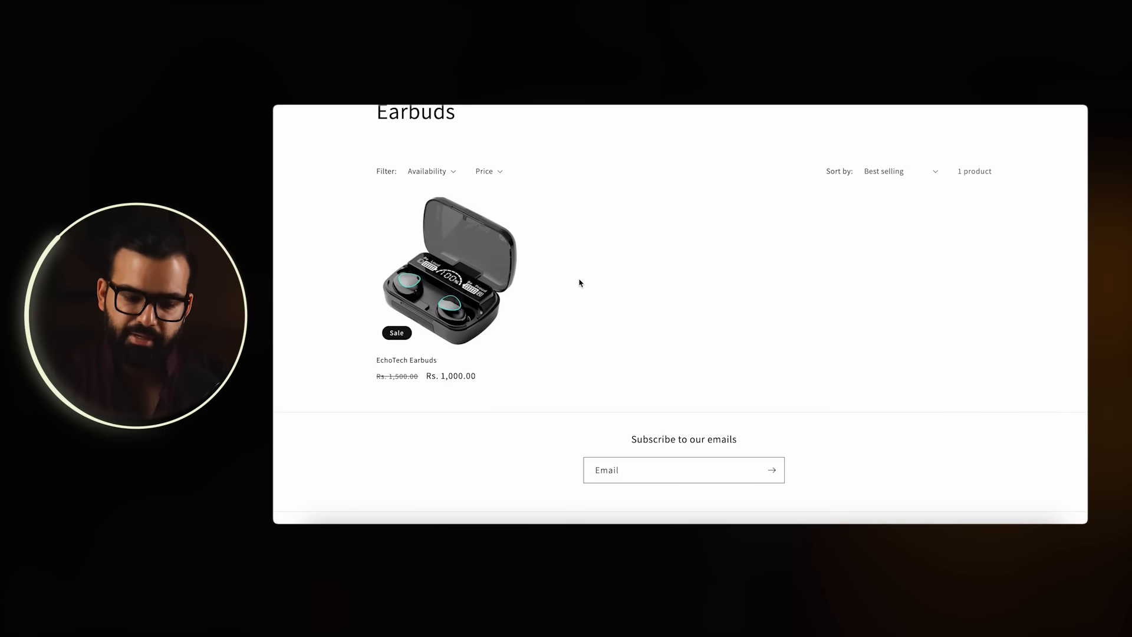
pyautogui.click(441, 296)
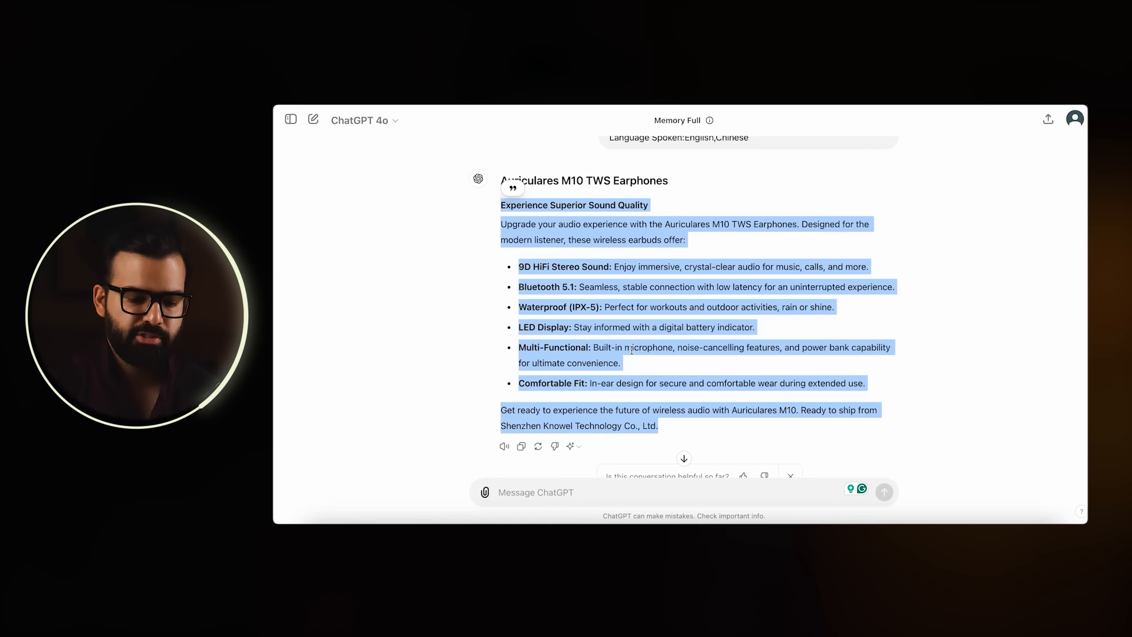
# Ask ChatGPT for trendy brand name ideas for a brand selling earphones, headphones and ear buds for music lovers in India.
pyautogui.scroll(-2, 551, 447)
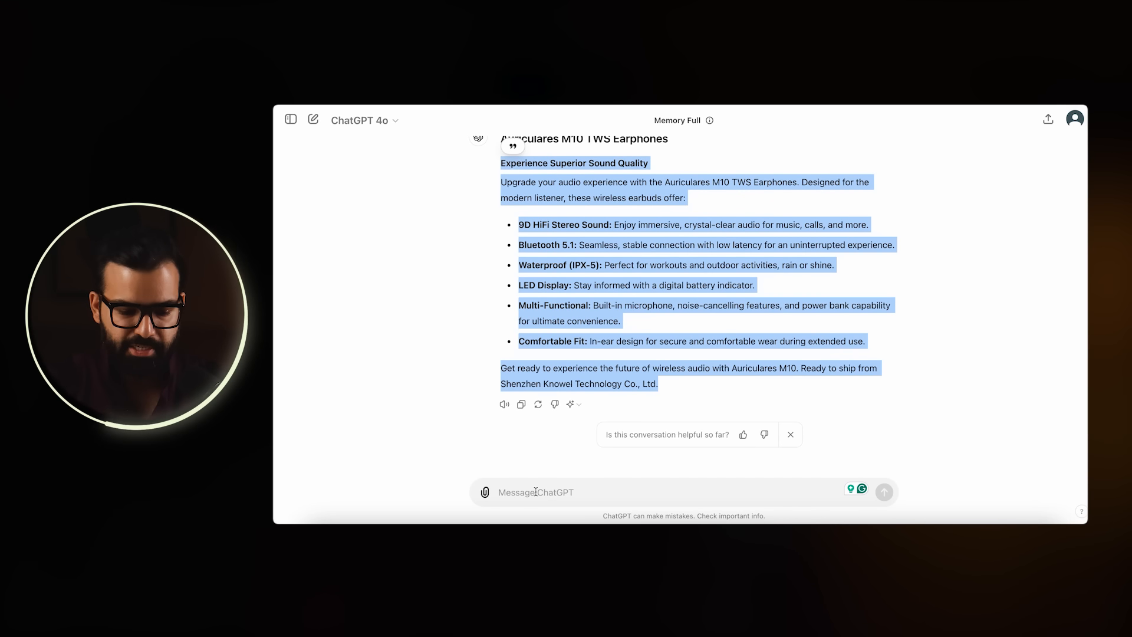
pyautogui.click(536, 492)
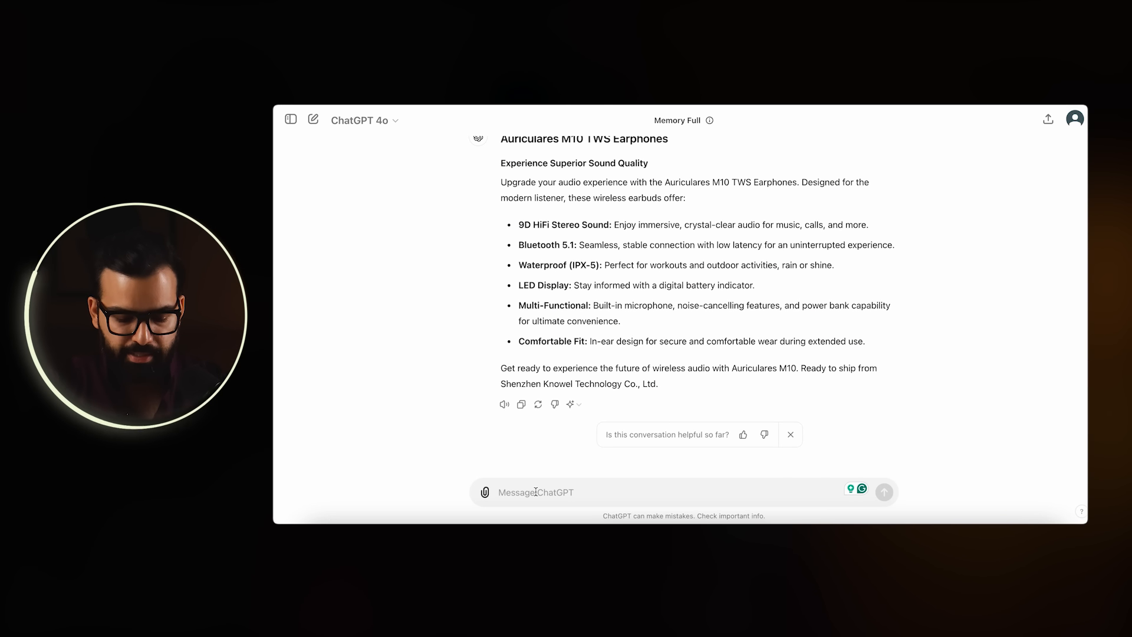
pyautogui.write('give me trendy')
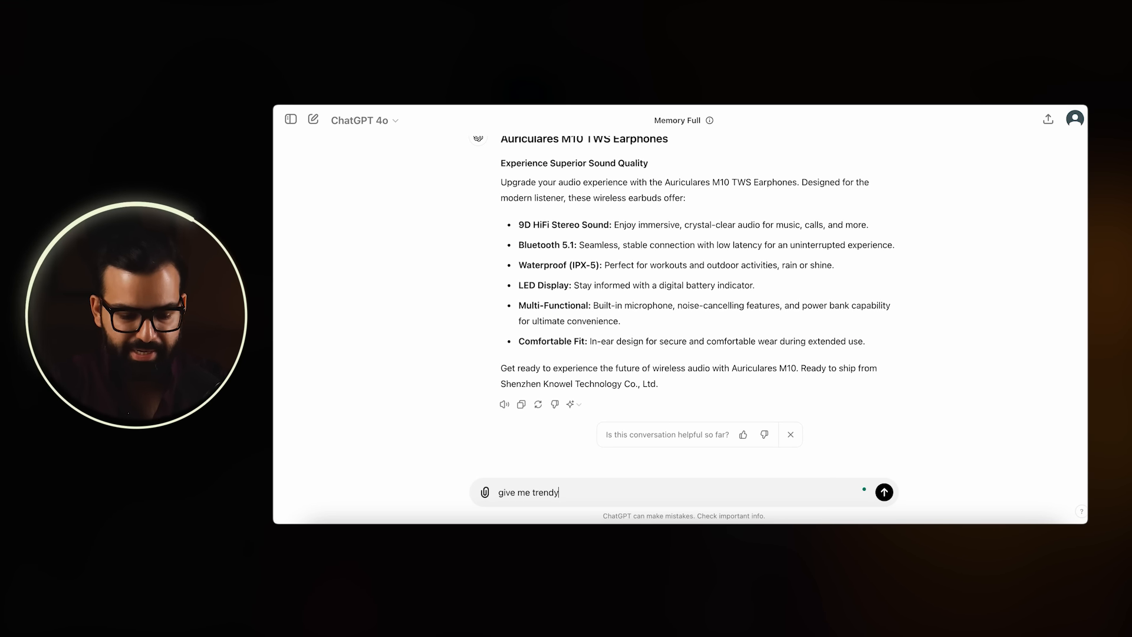
pyautogui.write(' p')
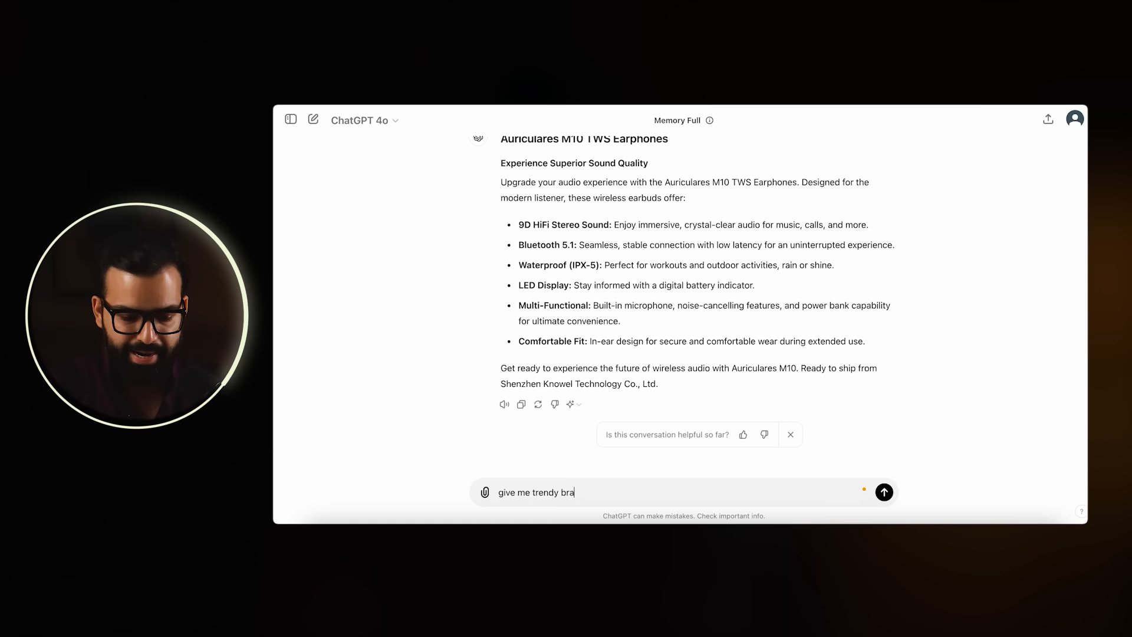
pyautogui.write('rand name ideas for')
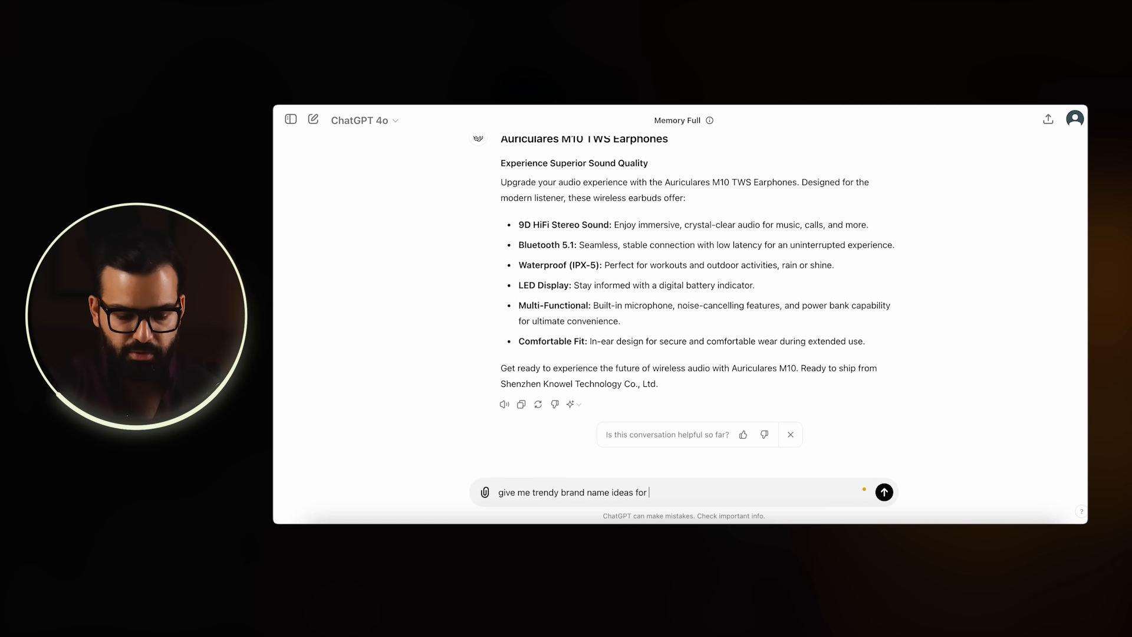
pyautogui.write(' my brand where I')
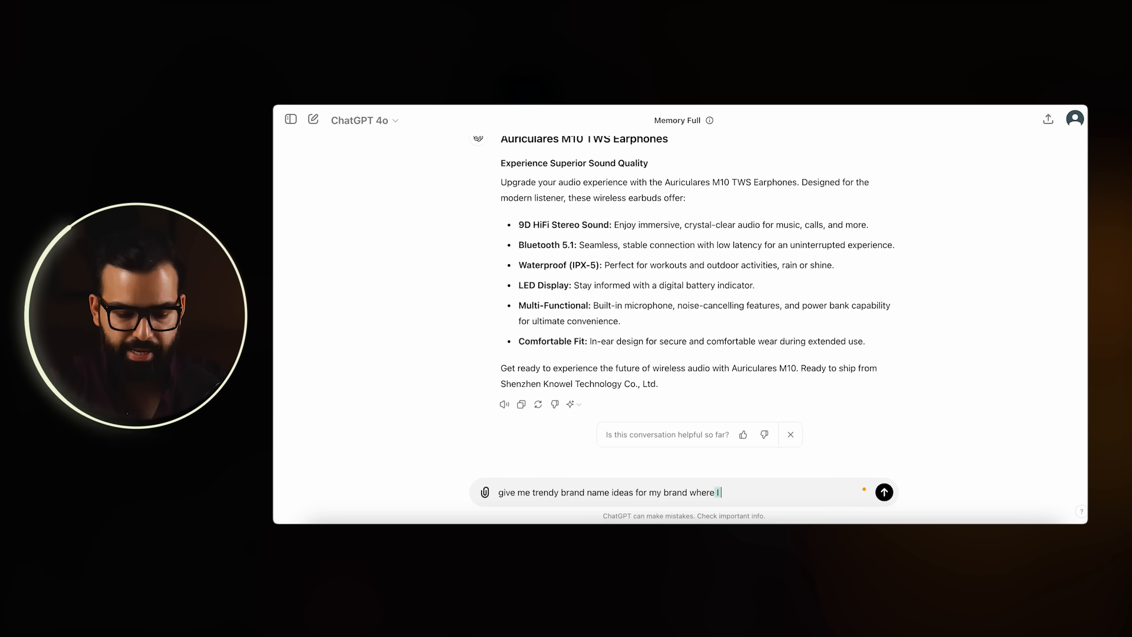
pyautogui.write(' plan to sell ')
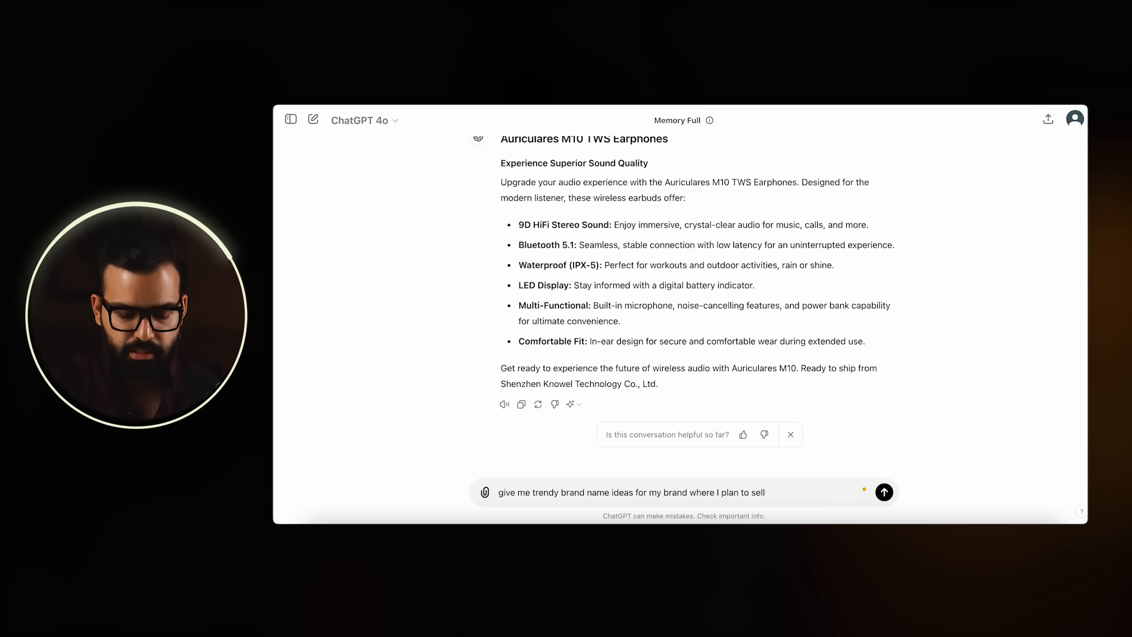
pyautogui.write('earphones, headph')
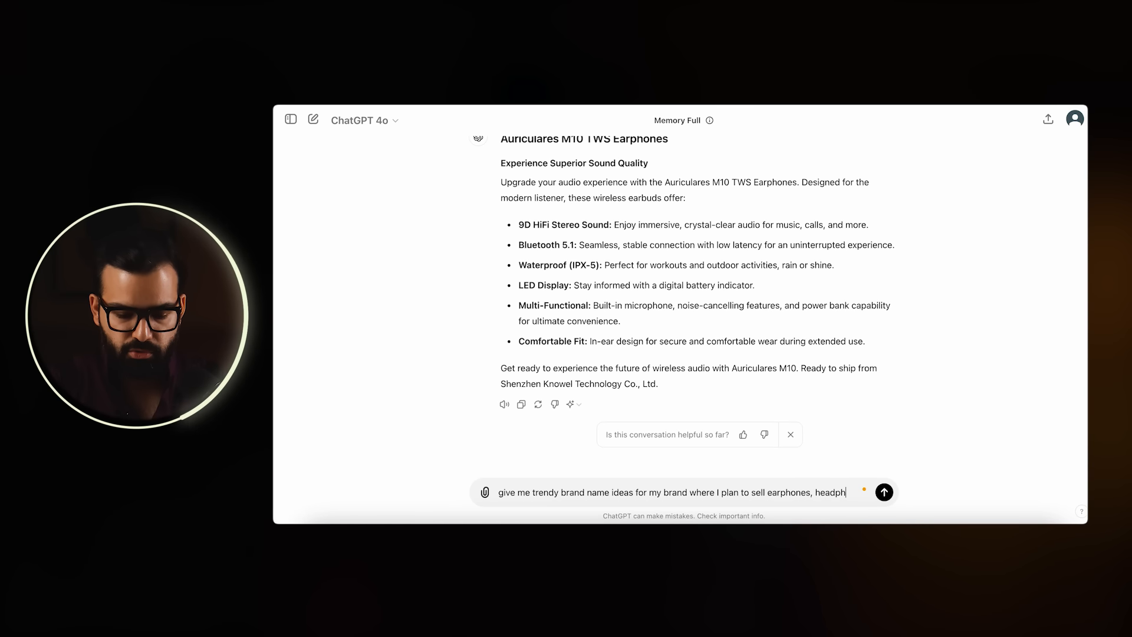
pyautogui.write('ones and e')
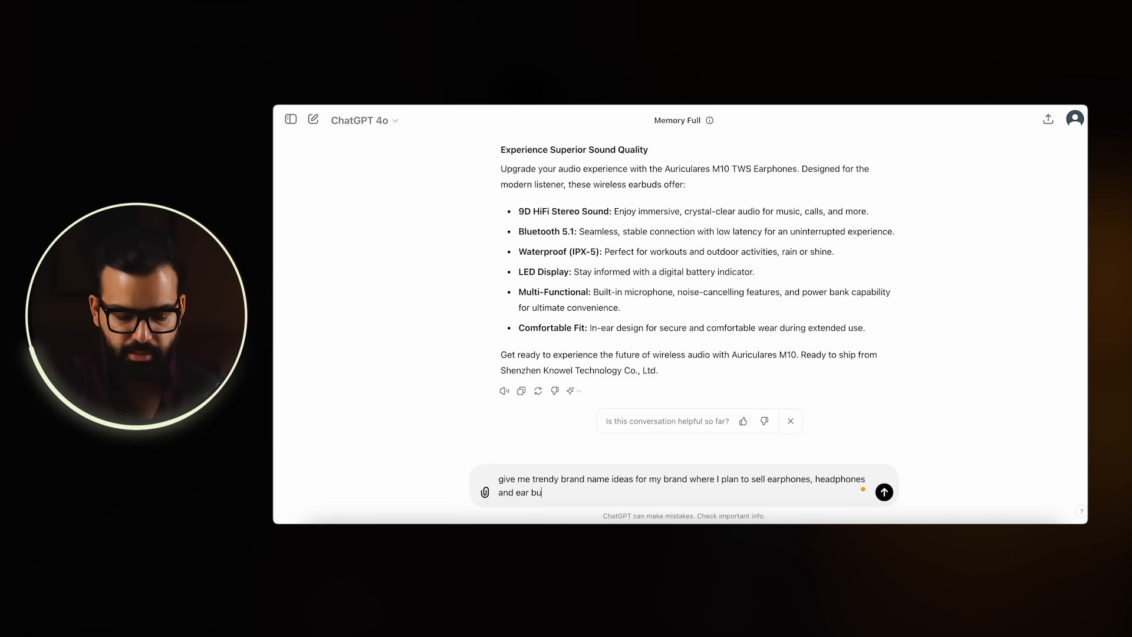
pyautogui.write('ar buds for music lover')
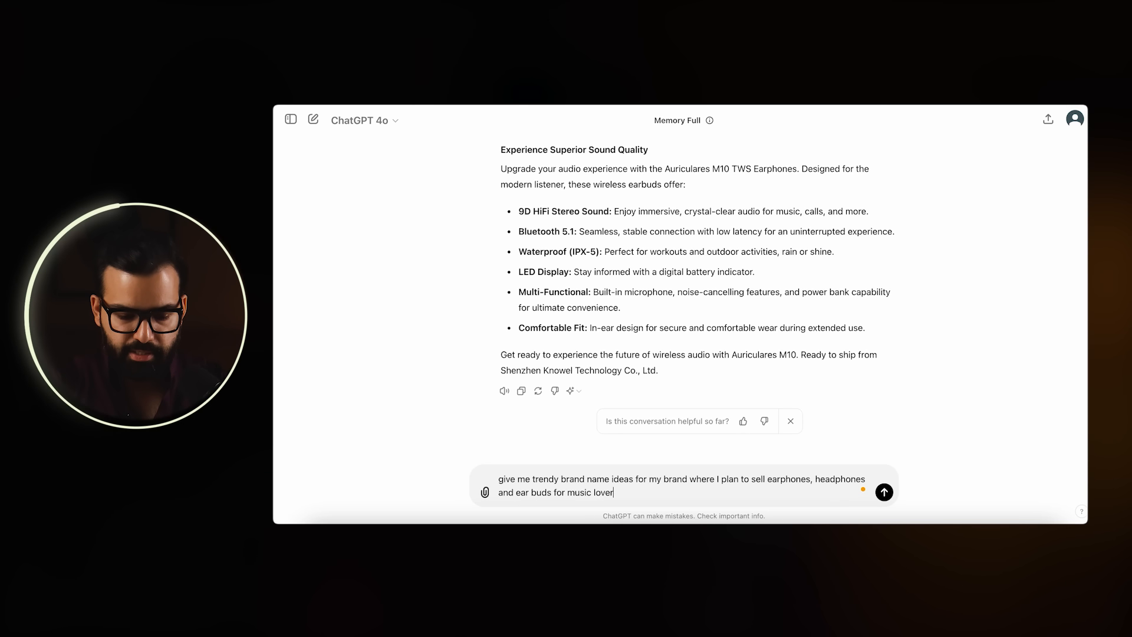
pyautogui.write('s. ')
pyautogui.write('in indi')
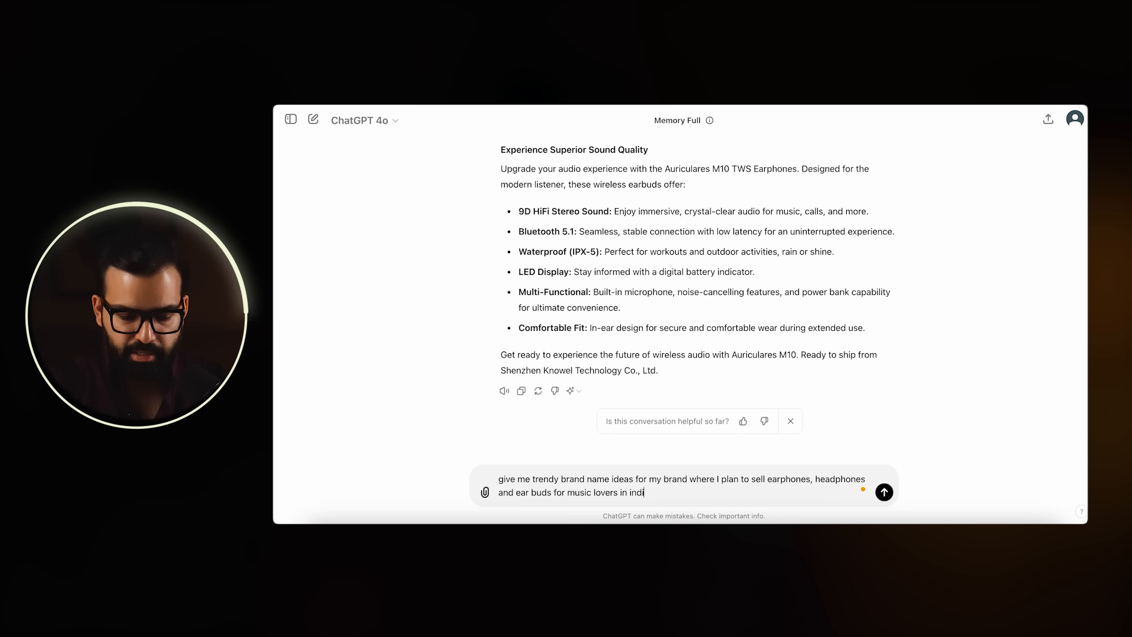
pyautogui.write('a')
pyautogui.press('Return')
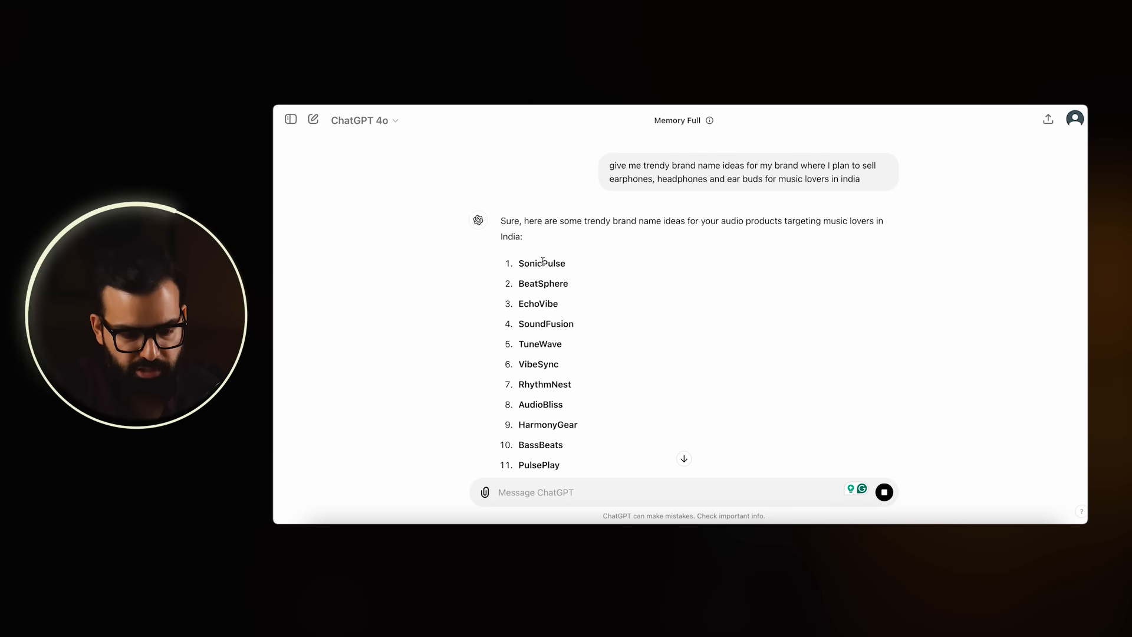
# Look through the suggested brand names, highlighting candidates such as EchoVibe, TuneWave and AudioBliss.
pyautogui.doubleClick(543, 284)
pyautogui.doubleClick(542, 302)
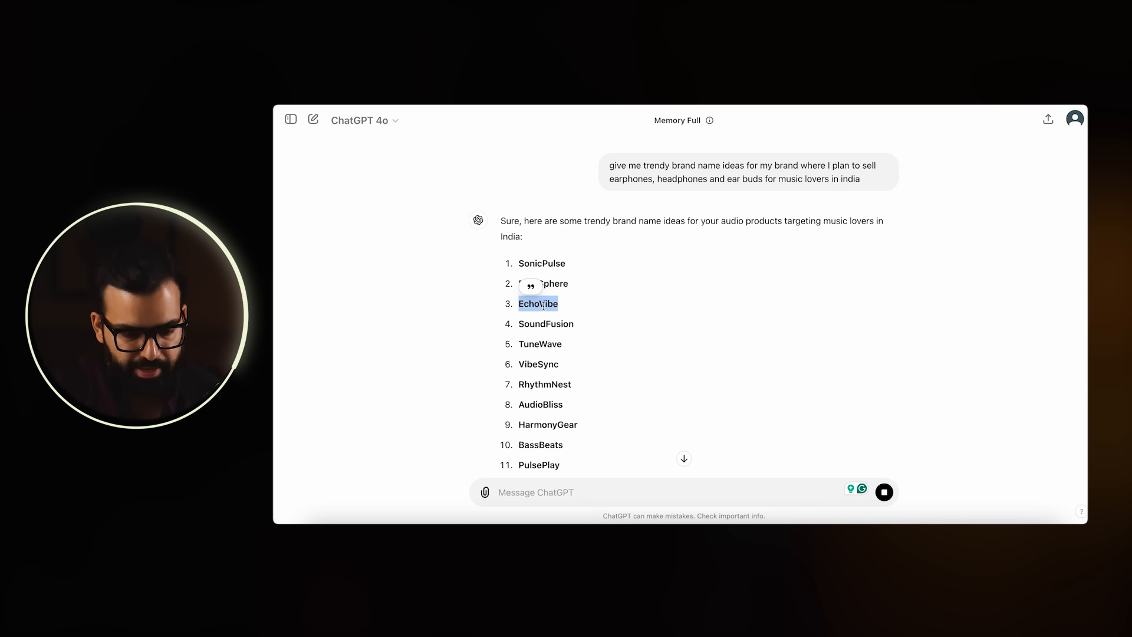
pyautogui.click(547, 322)
pyautogui.doubleClick(547, 345)
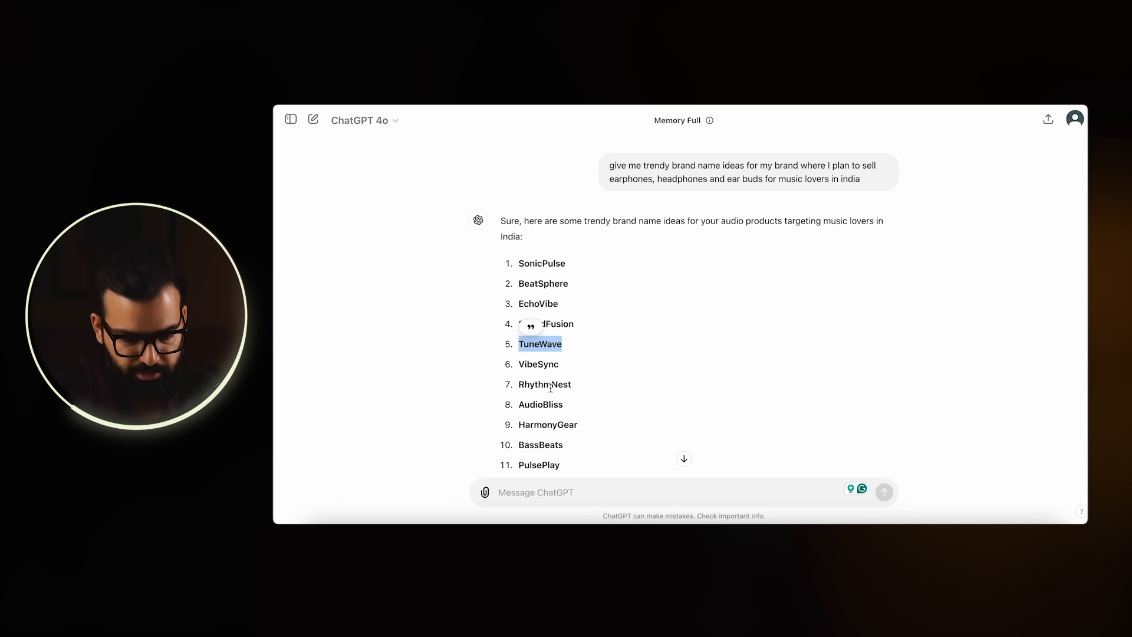
pyautogui.doubleClick(541, 405)
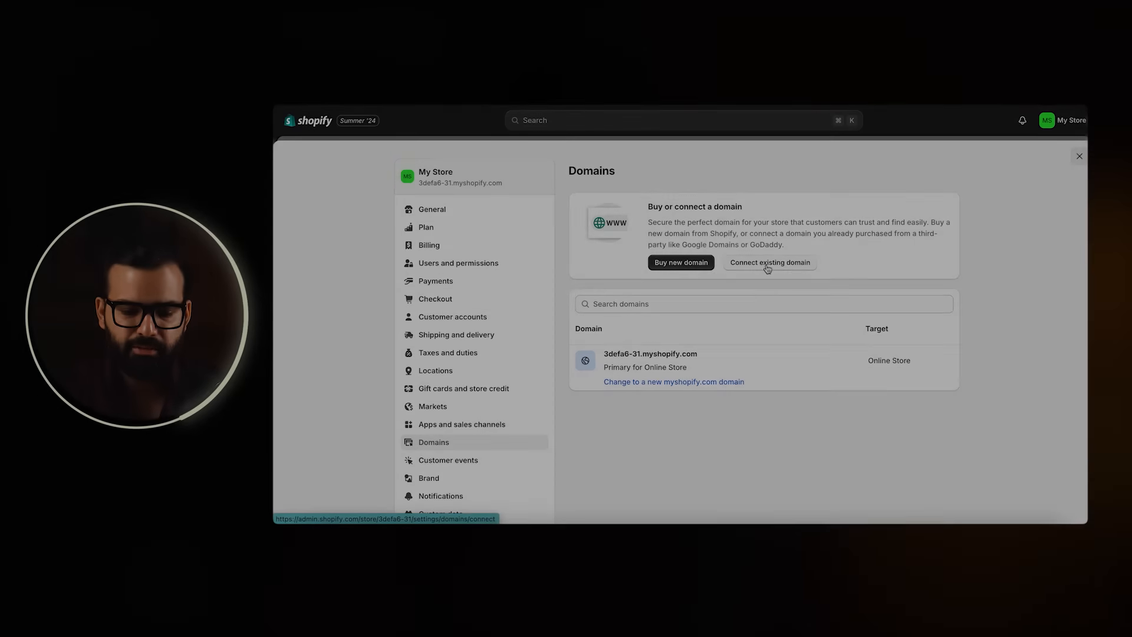
# In Shopify's domain settings, search for AudioBliss.in as a new domain and start adding a prefix to the name.
pyautogui.click(699, 261)
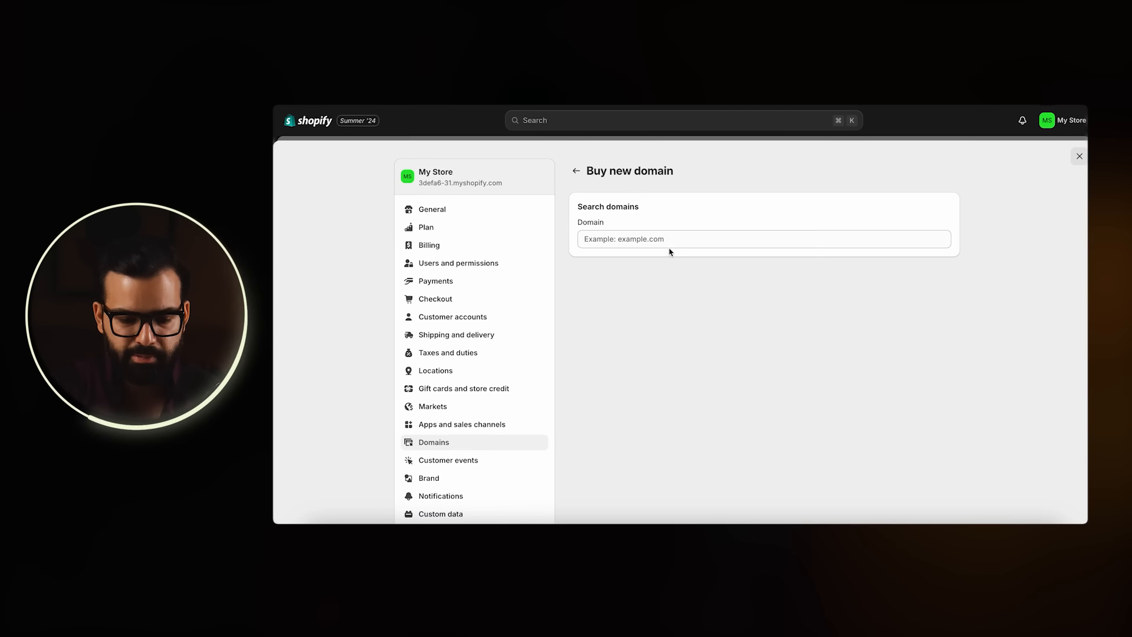
pyautogui.click(648, 239)
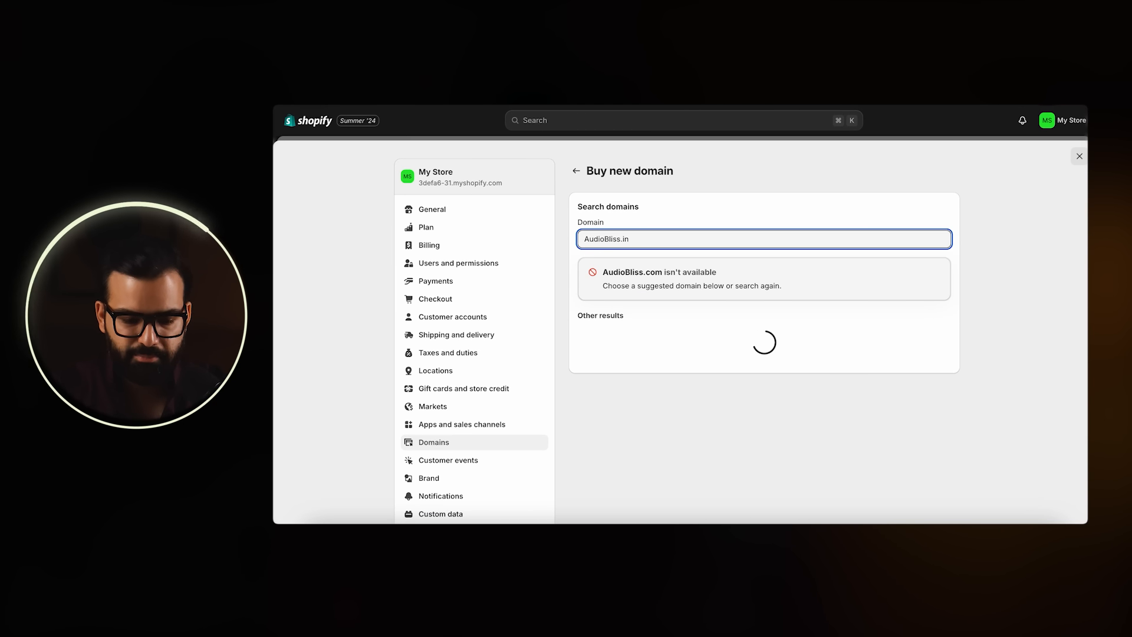
pyautogui.write('in')
pyautogui.write('tbhe')
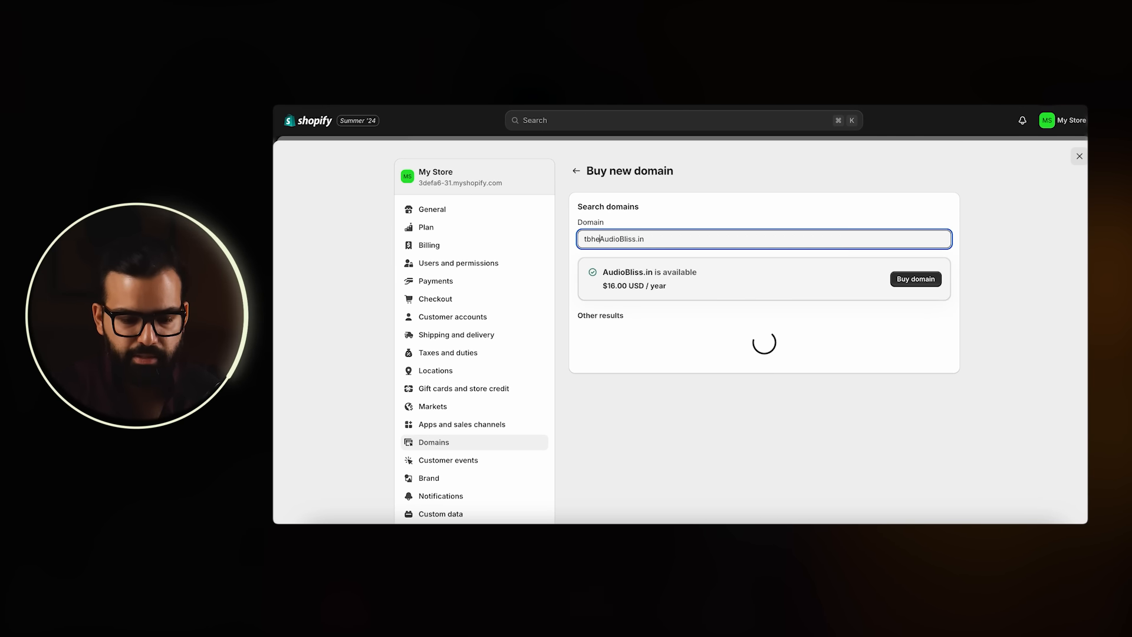
pyautogui.press('BackSpace')
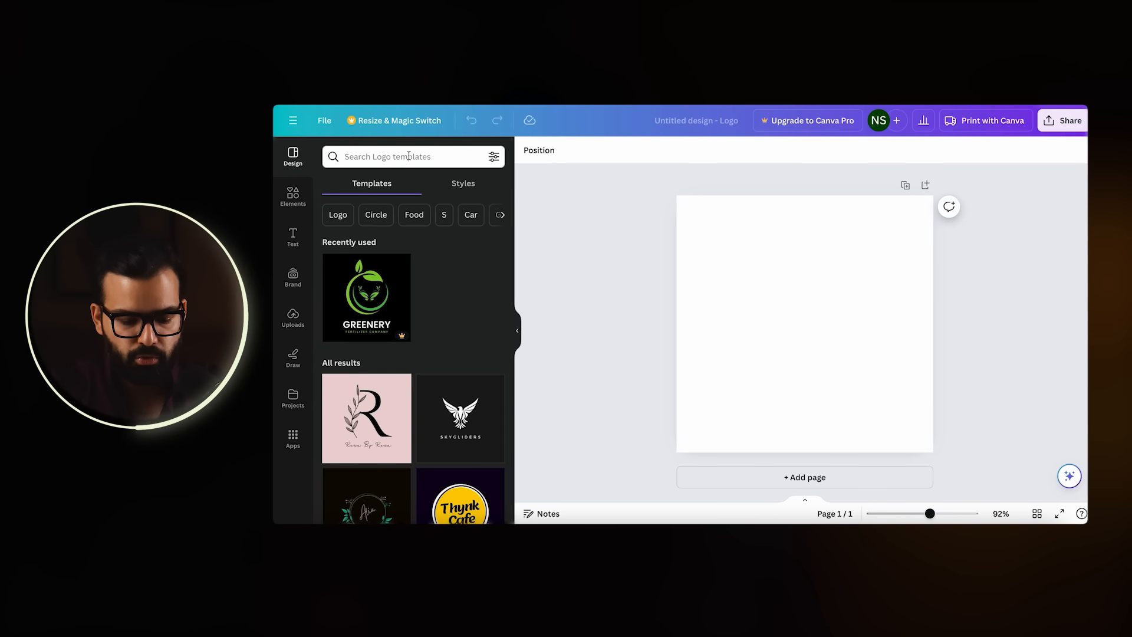
# In the Canva logo design, search the templates for music and apply the Music Studio headphones template.
pyautogui.click(409, 156)
pyautogui.write('music')
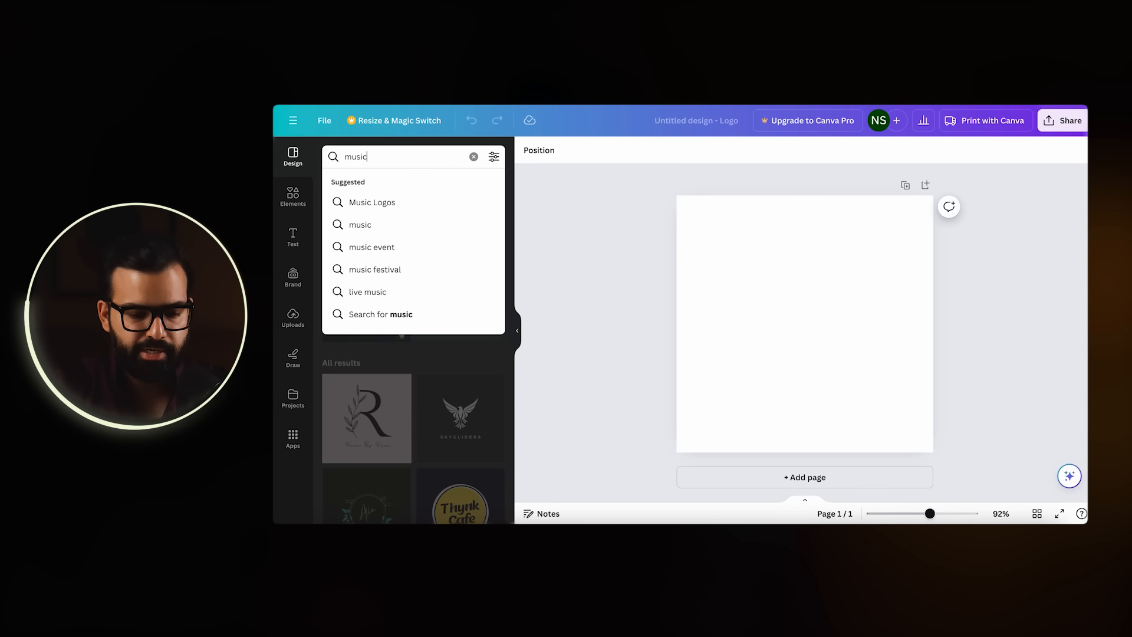
pyautogui.press('Return')
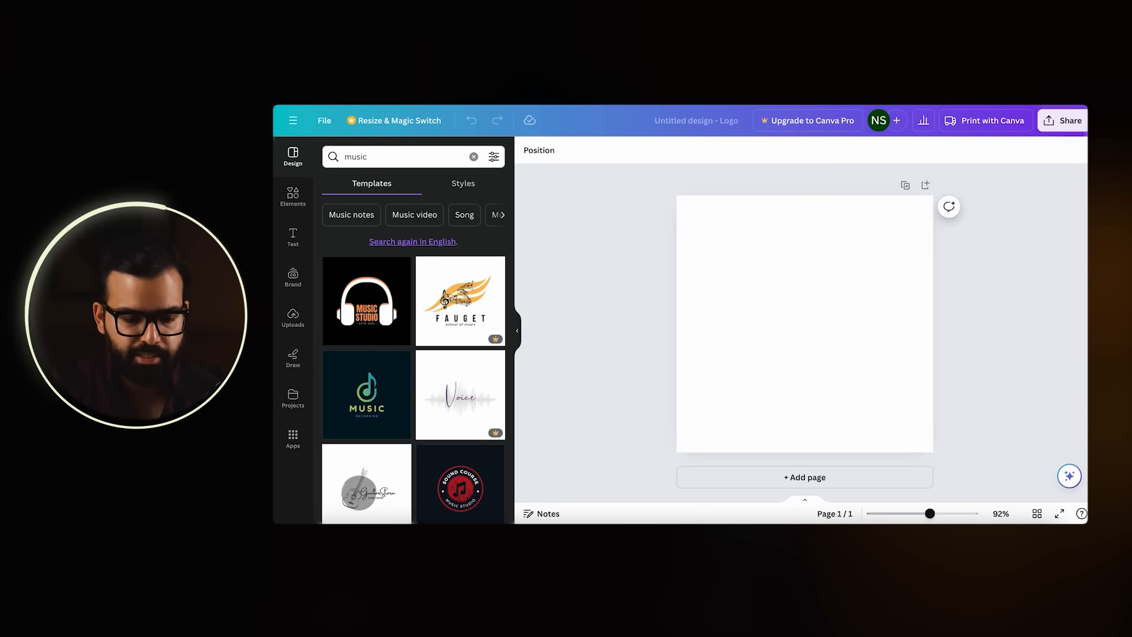
pyautogui.click(377, 304)
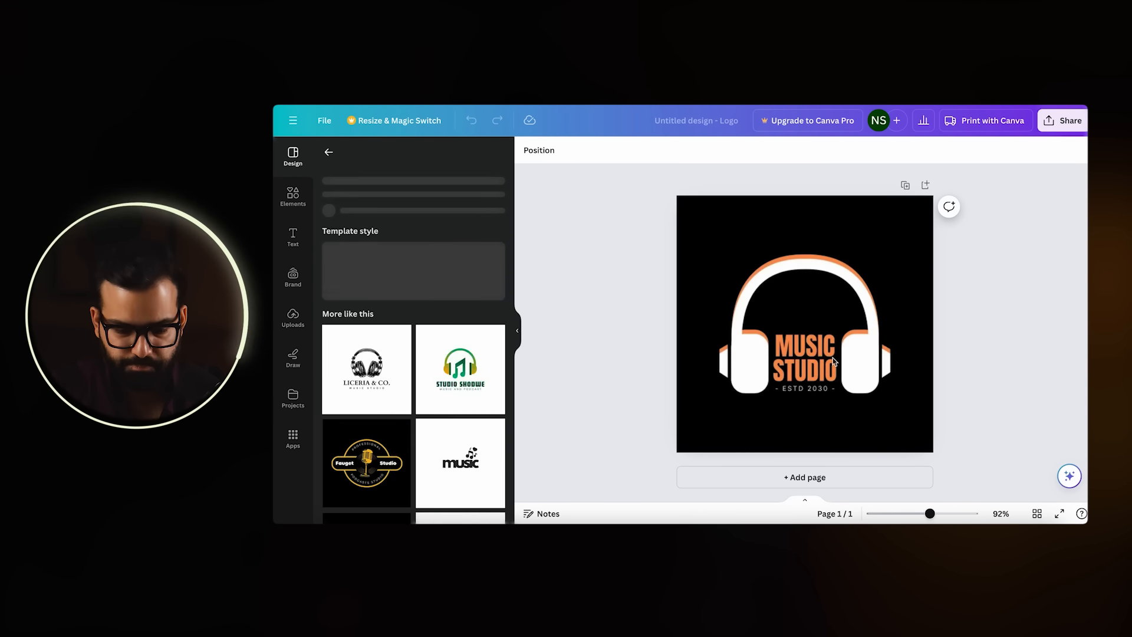
# Replace the logo's MUSIC STUDIO text with AUDIO BLISS and delete the ESTD 2030 line beneath it.
pyautogui.doubleClick(800, 373)
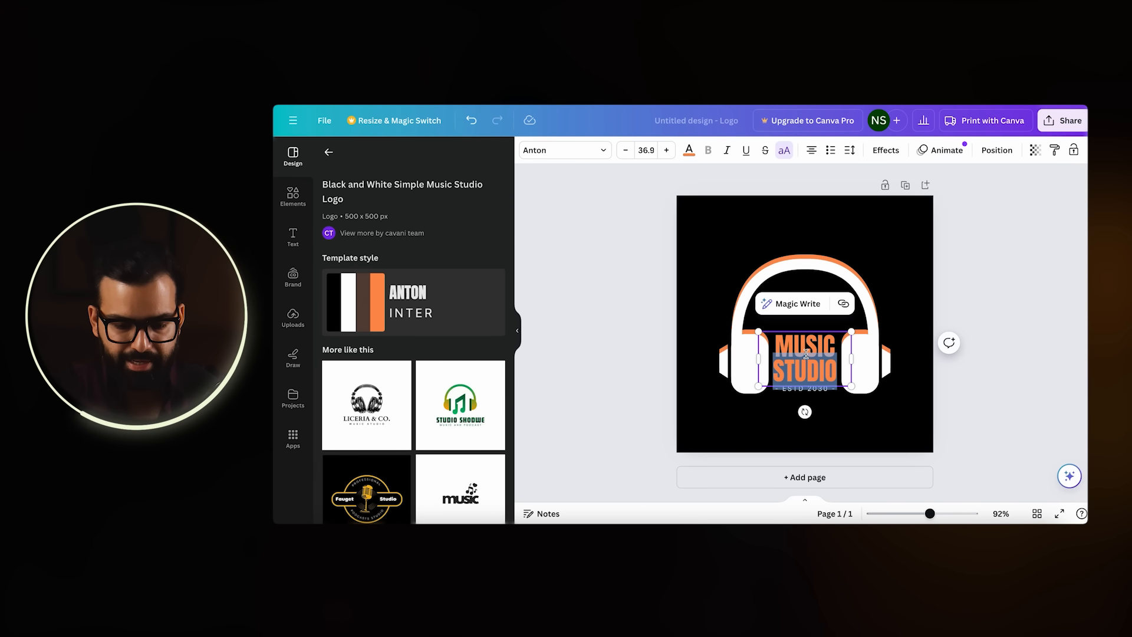
pyautogui.tripleClick(809, 350)
pyautogui.write('AUDIO')
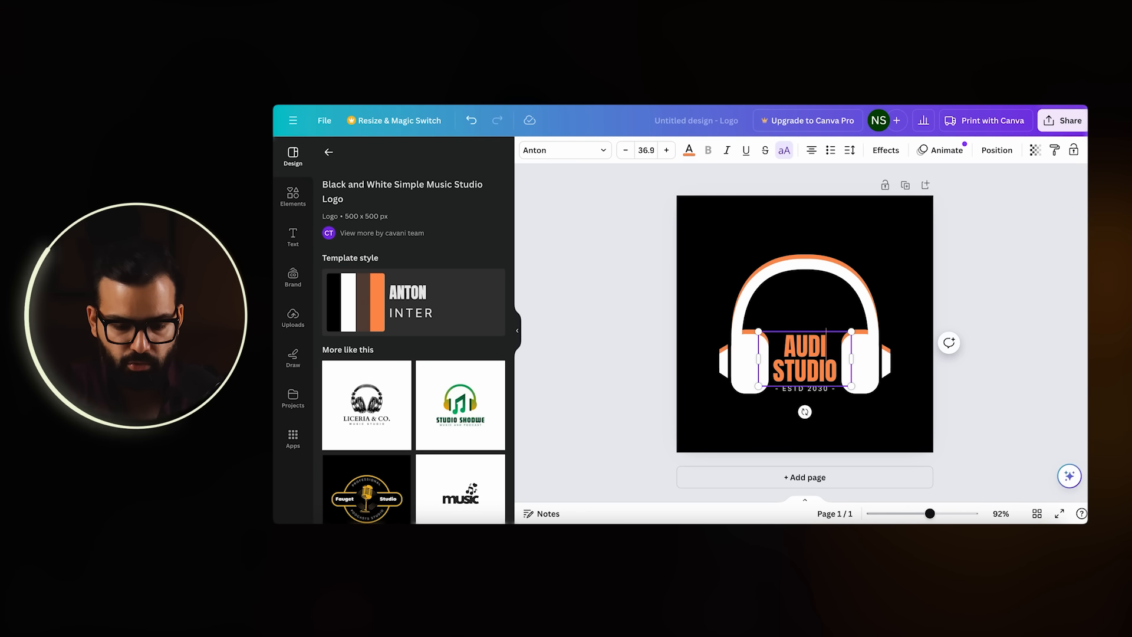
pyautogui.doubleClick(812, 370)
pyautogui.write('BLISS')
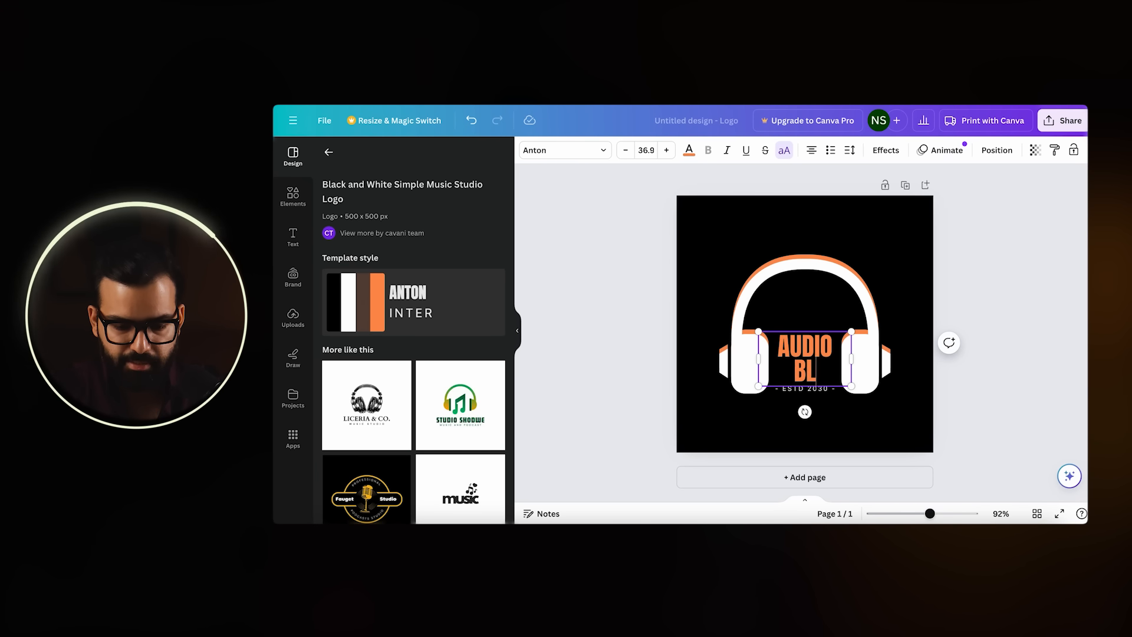
pyautogui.tripleClick(794, 389)
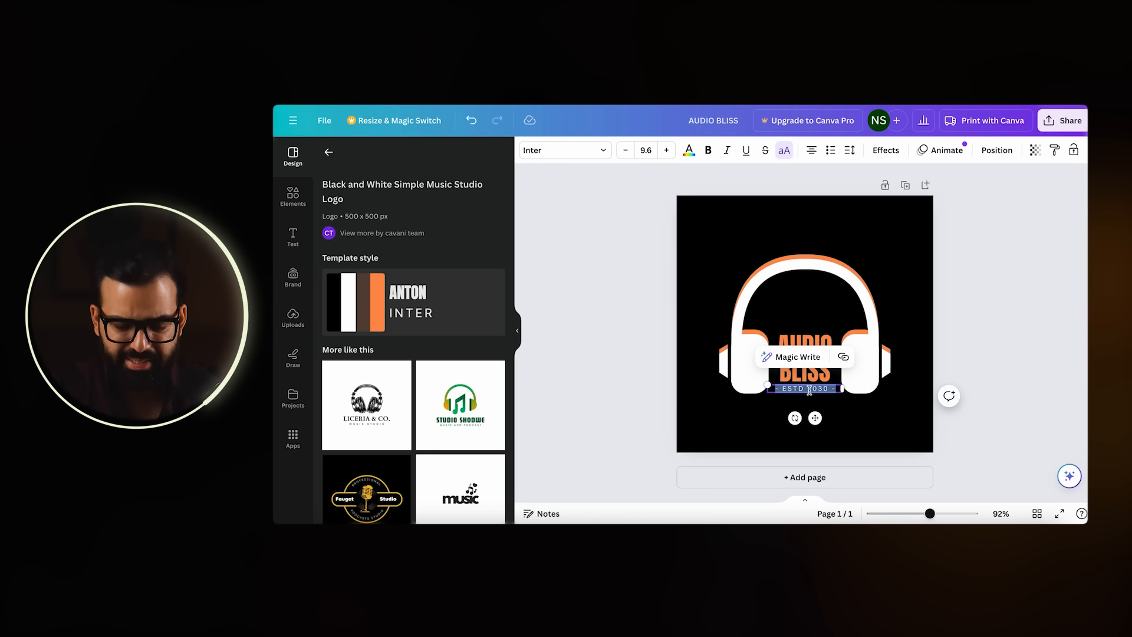
pyautogui.press('BackSpace')
pyautogui.click(960, 326)
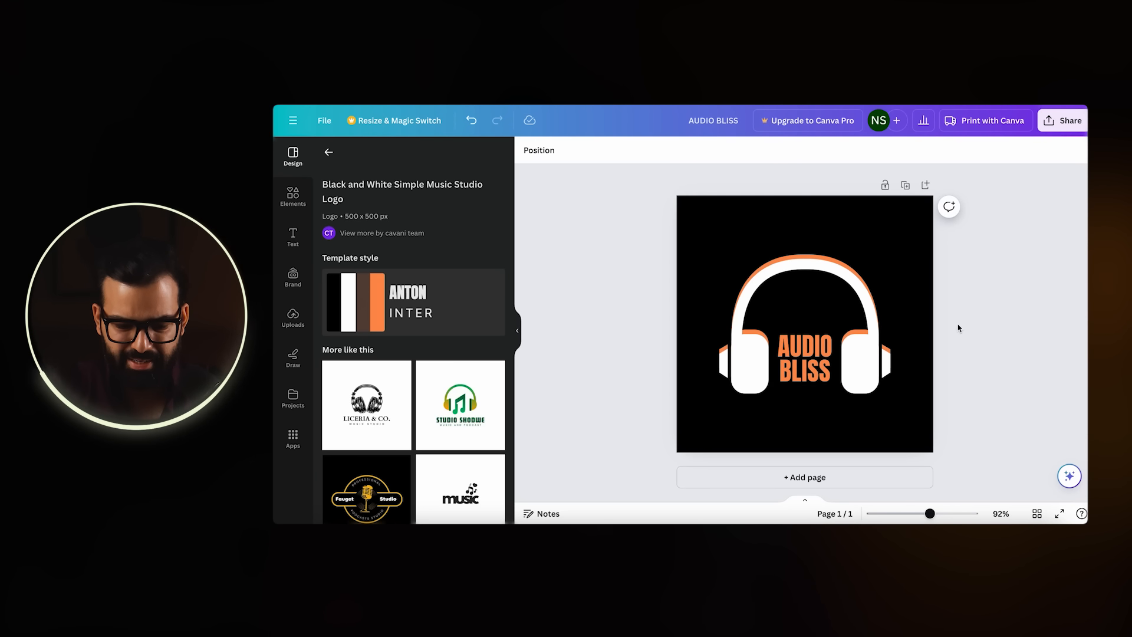
# Move the AUDIO BLISS text slightly down between the ear cups and capture the logo area as a screenshot.
pyautogui.moveTo(803, 369); pyautogui.dragTo(803, 377)
pyautogui.click(628, 305)
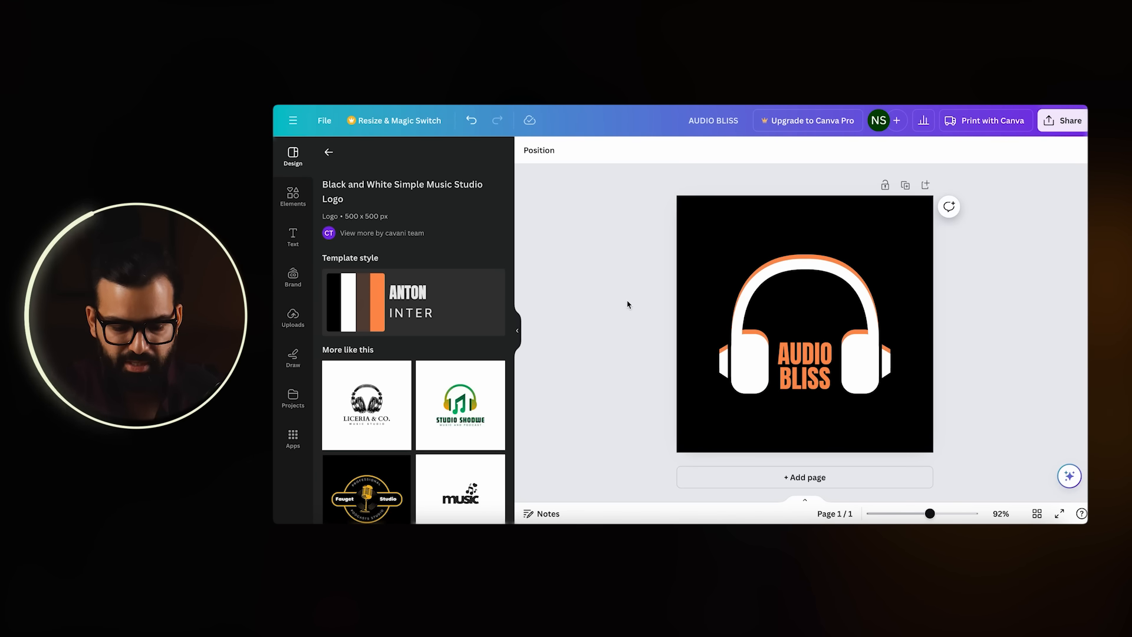
pyautogui.moveTo(688, 323); pyautogui.dragTo(921, 410)
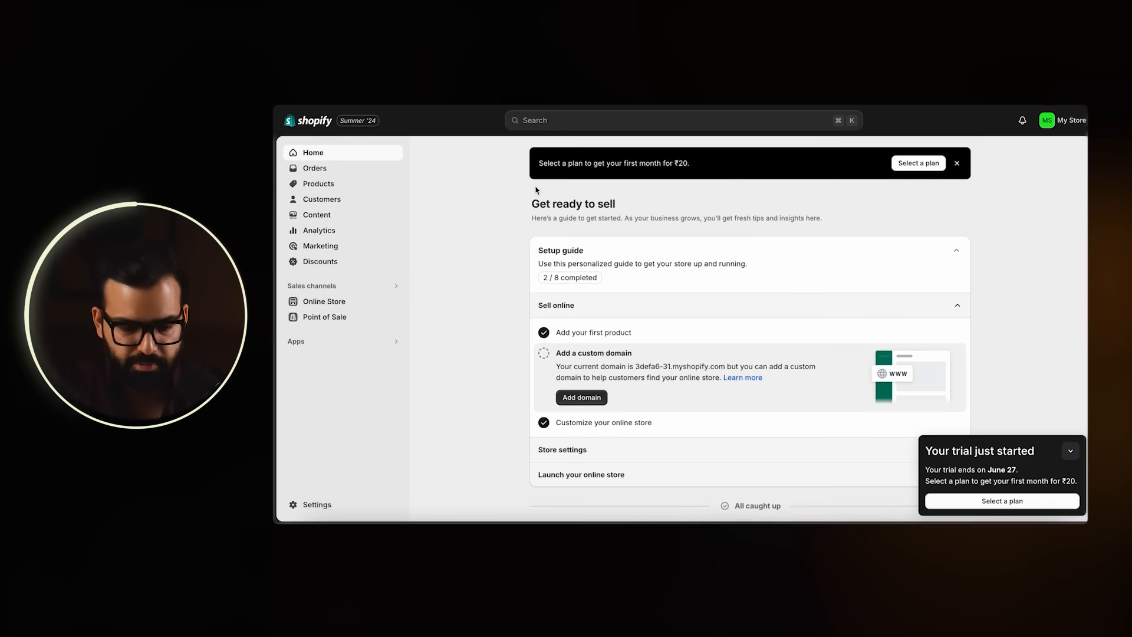
# Switch to the Shopify admin, start customizing the Dawn theme and go from the header to the theme's logo settings.
pyautogui.click(342, 303)
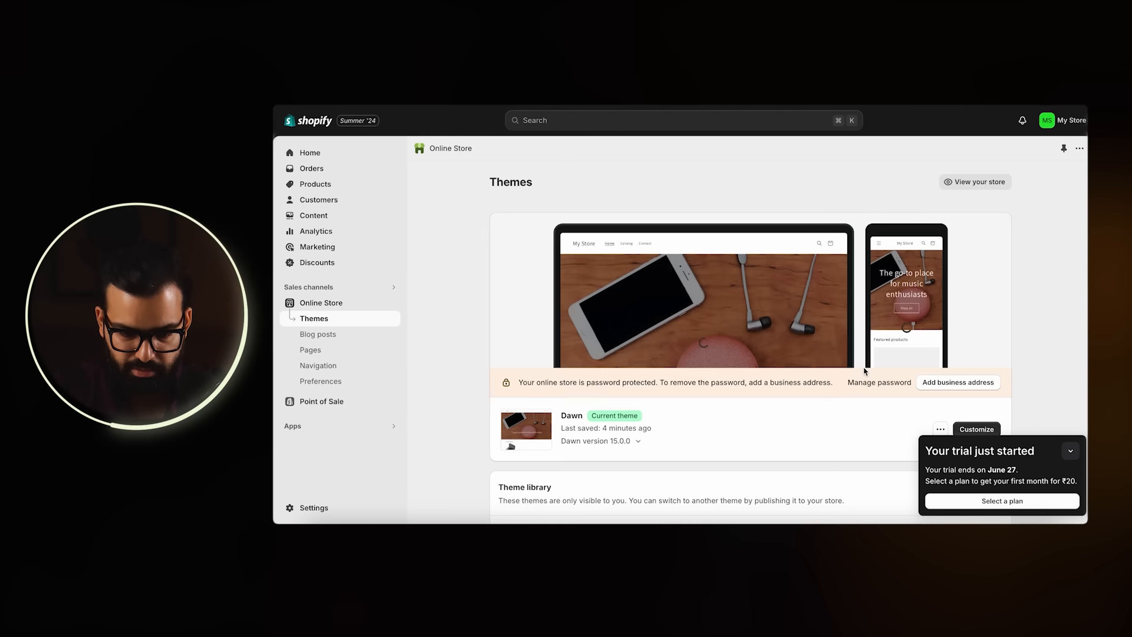
pyautogui.click(977, 415)
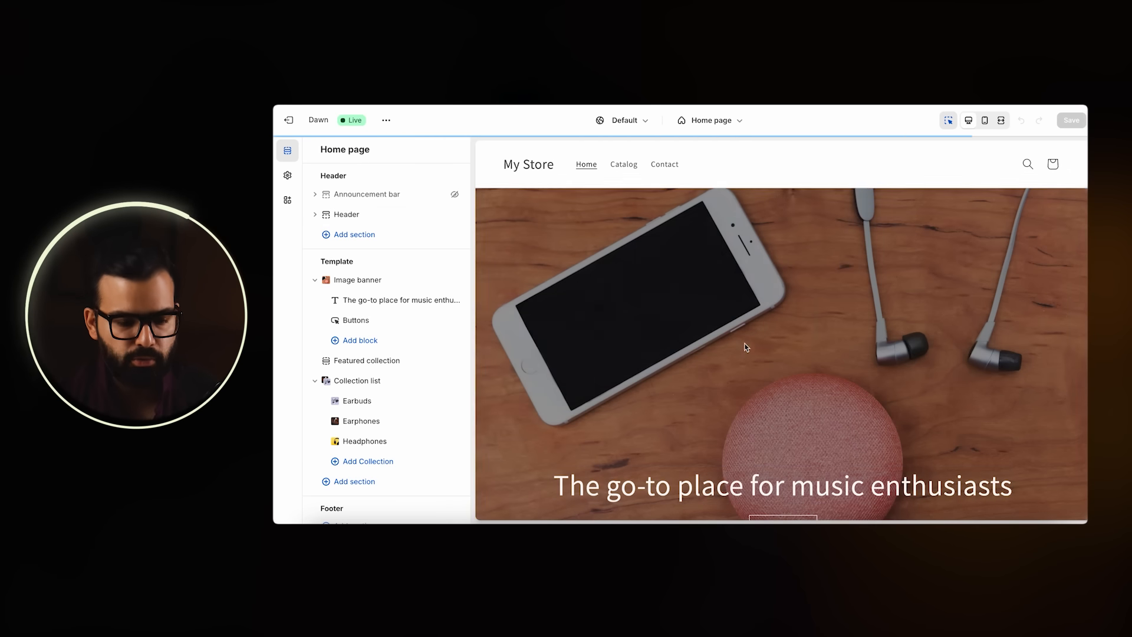
pyautogui.click(559, 158)
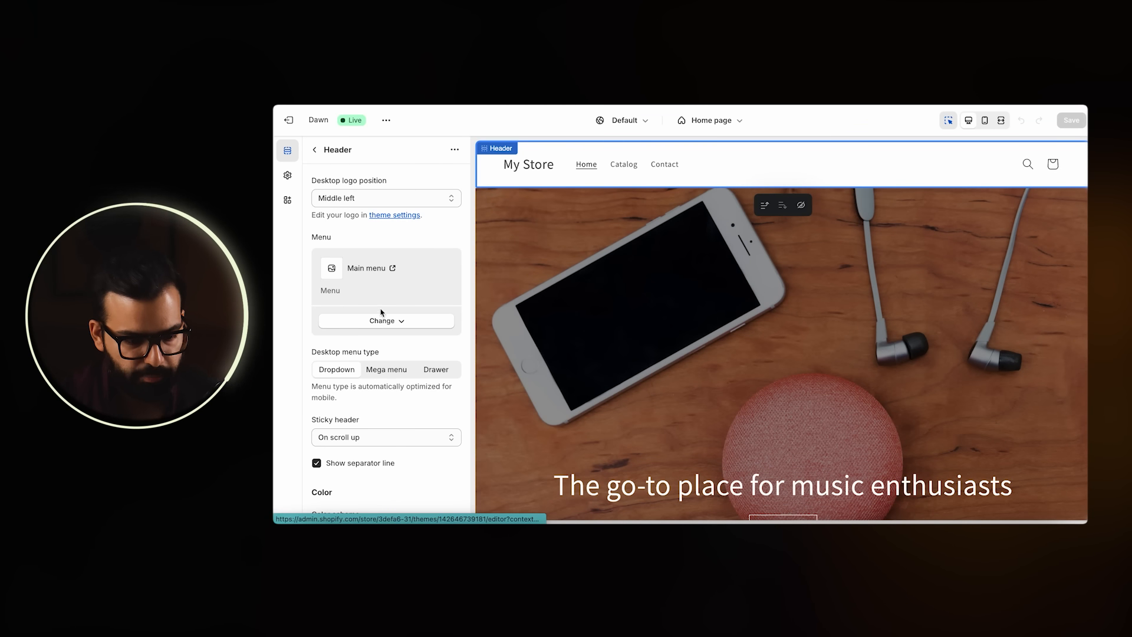
pyautogui.click(394, 214)
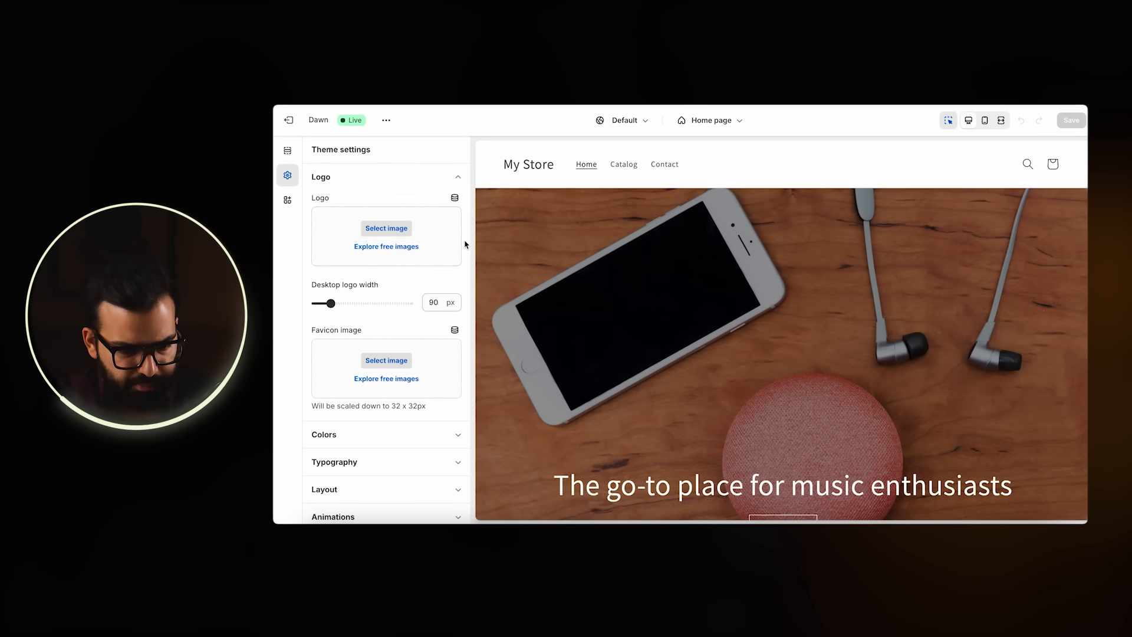
# Upload the AUDIO BLISS headphones screenshot as the theme's logo image and set the desktop logo width to 180 px.
pyautogui.click(386, 228)
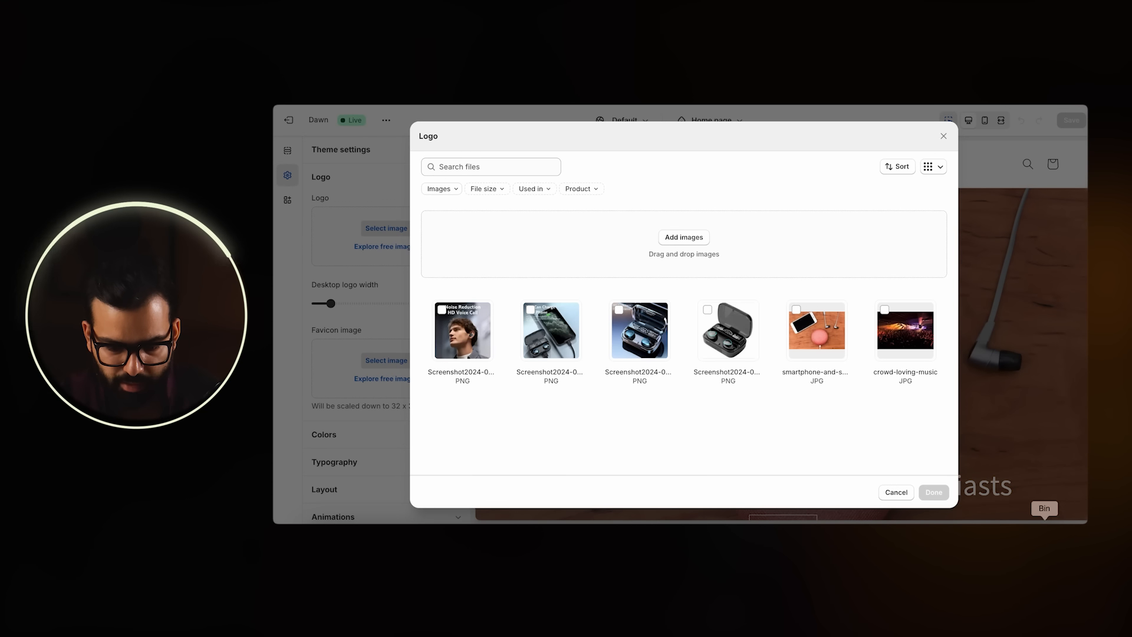
pyautogui.click(1026, 513)
pyautogui.moveTo(1016, 502); pyautogui.dragTo(698, 397)
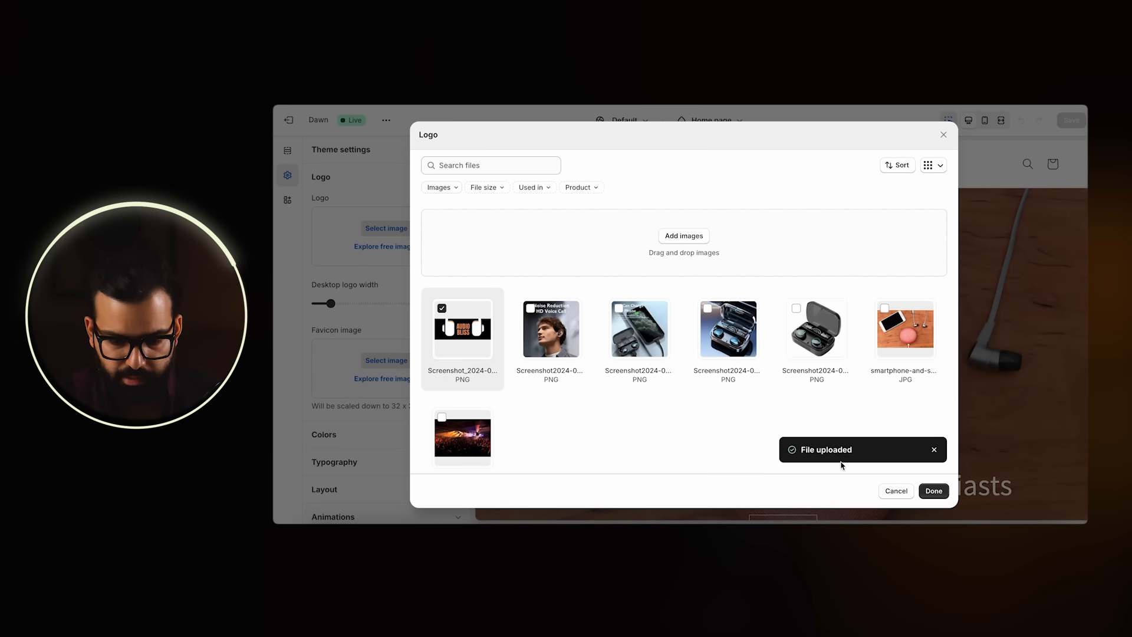
pyautogui.click(934, 491)
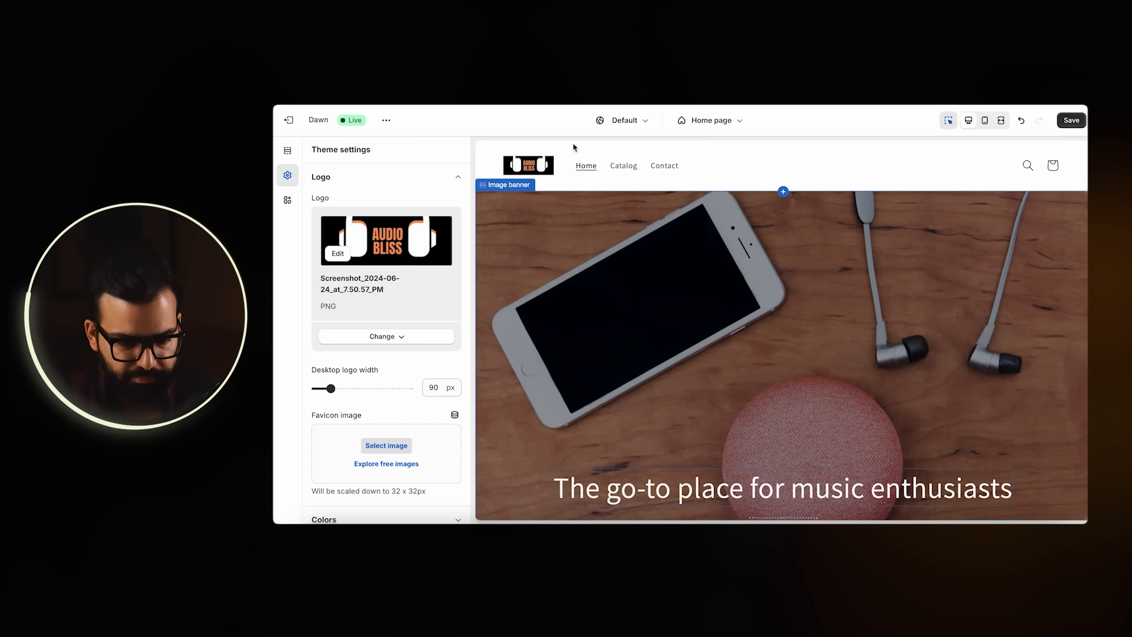
pyautogui.moveTo(352, 388); pyautogui.dragTo(386, 388)
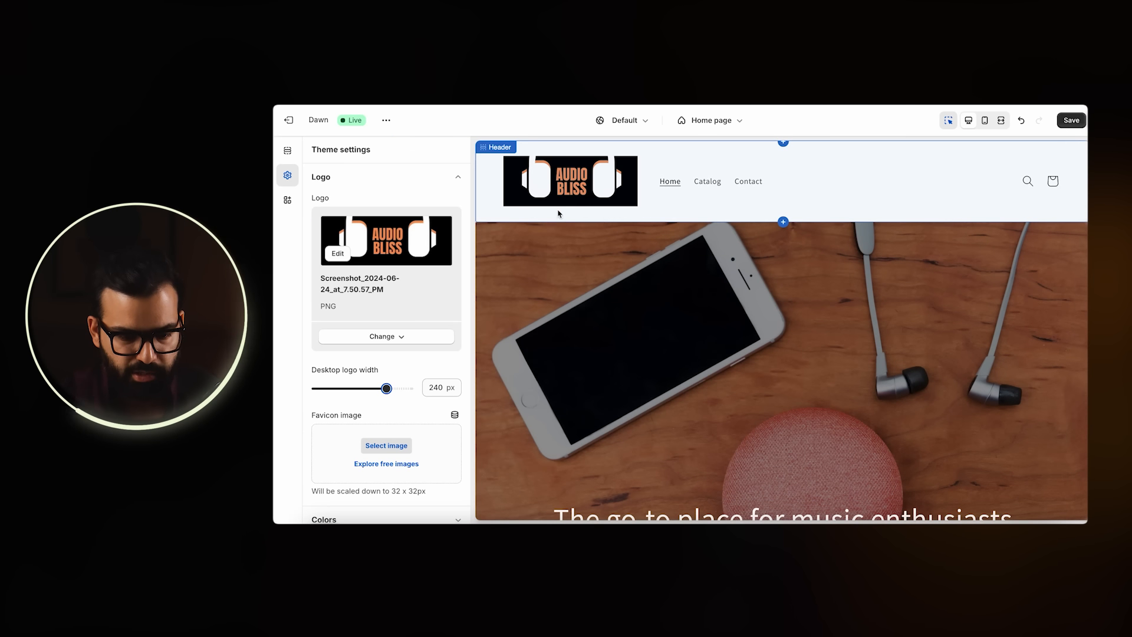
pyautogui.moveTo(387, 388); pyautogui.dragTo(365, 388)
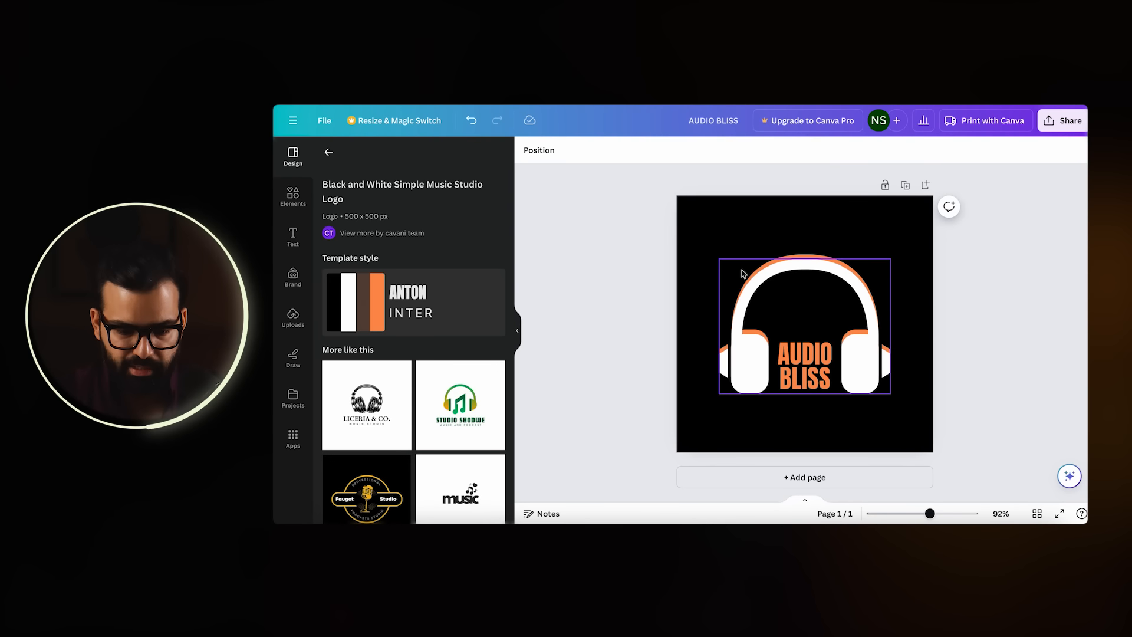
# Switch to the Canva logo design, change its black background to white and select the headphones graphic.
pyautogui.click(707, 258)
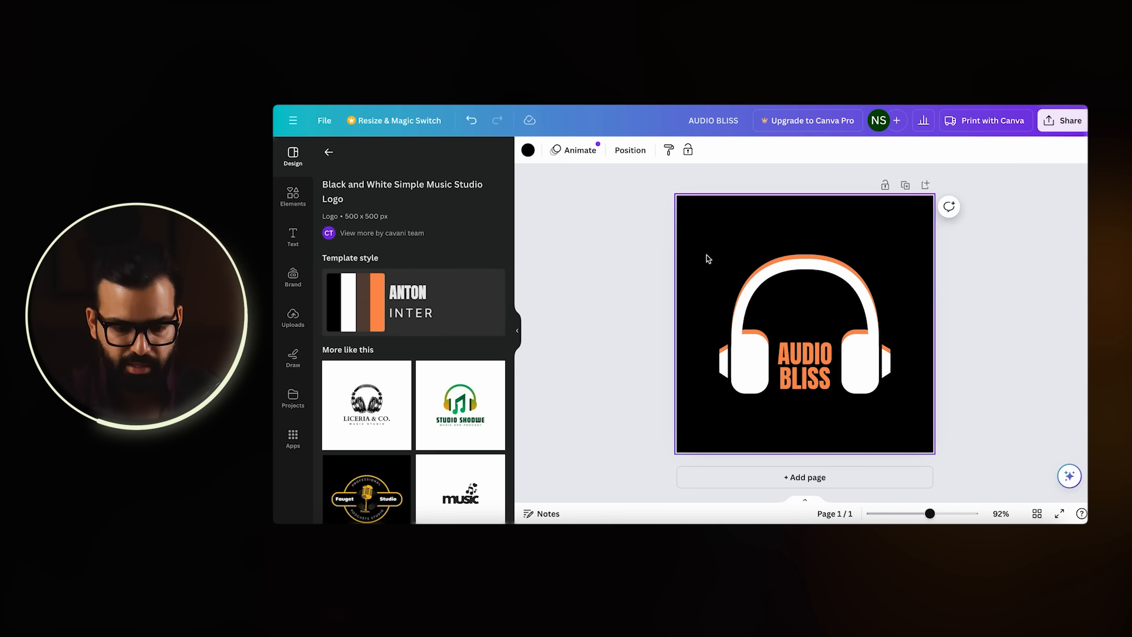
pyautogui.click(528, 151)
pyautogui.click(429, 218)
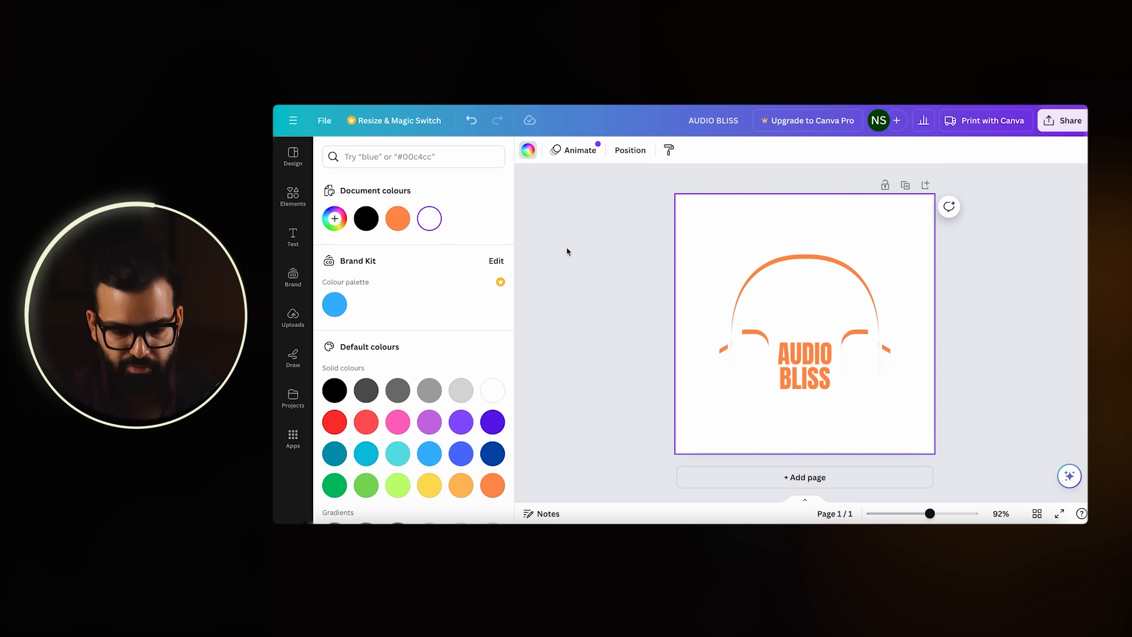
pyautogui.click(742, 367)
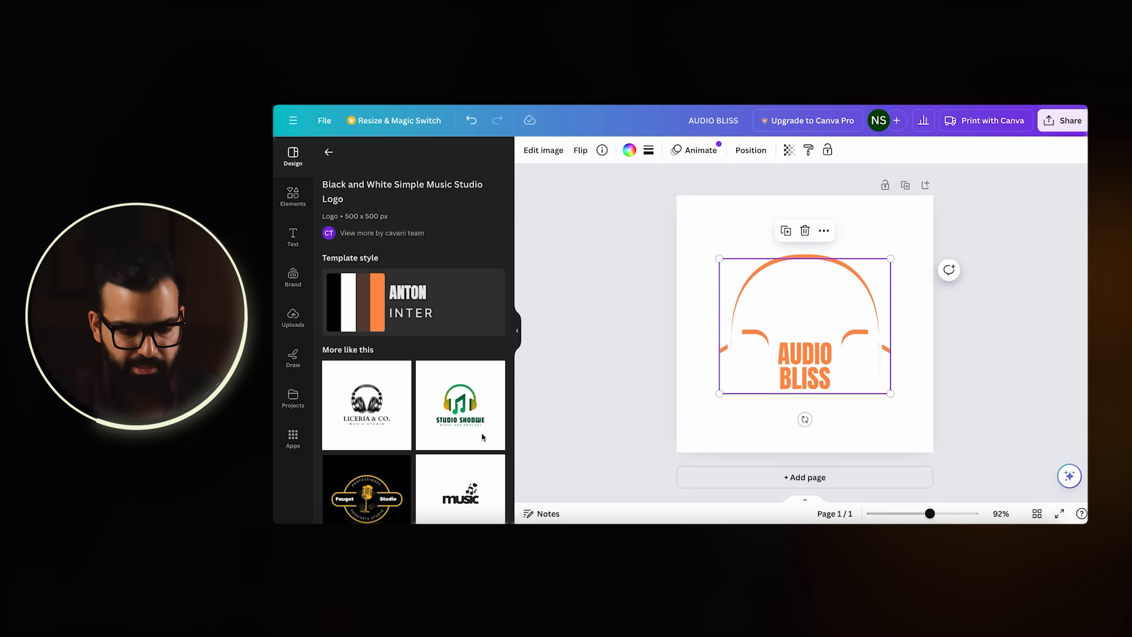
# Replace the current page with the black white simple music logo template and change its music text to AUDIO BLISS.
pyautogui.click(460, 489)
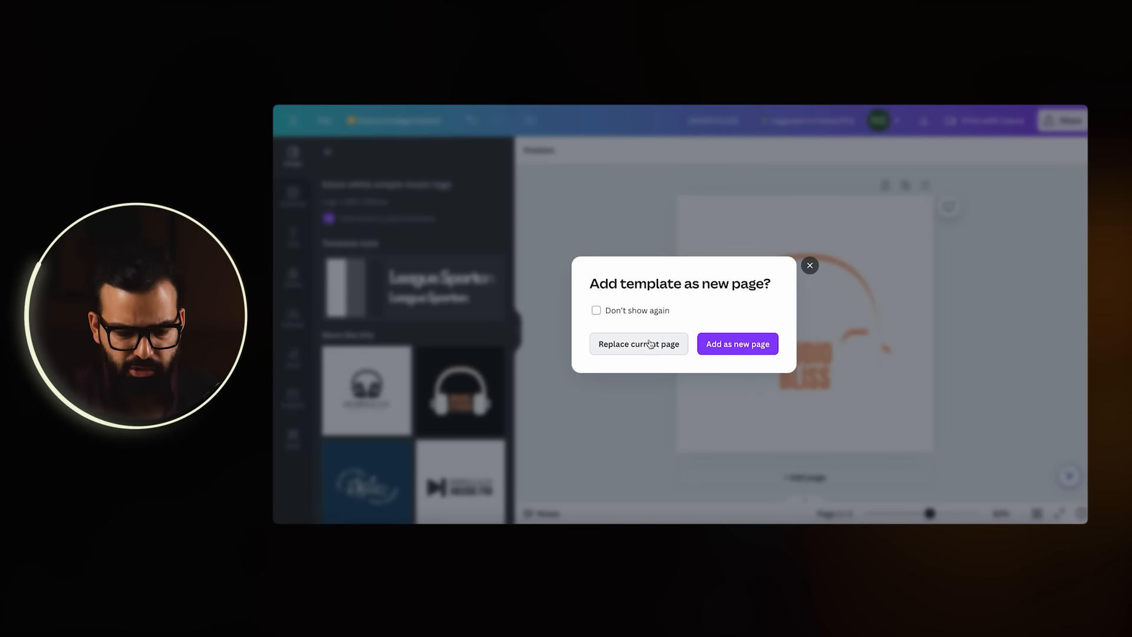
pyautogui.click(638, 343)
pyautogui.doubleClick(790, 328)
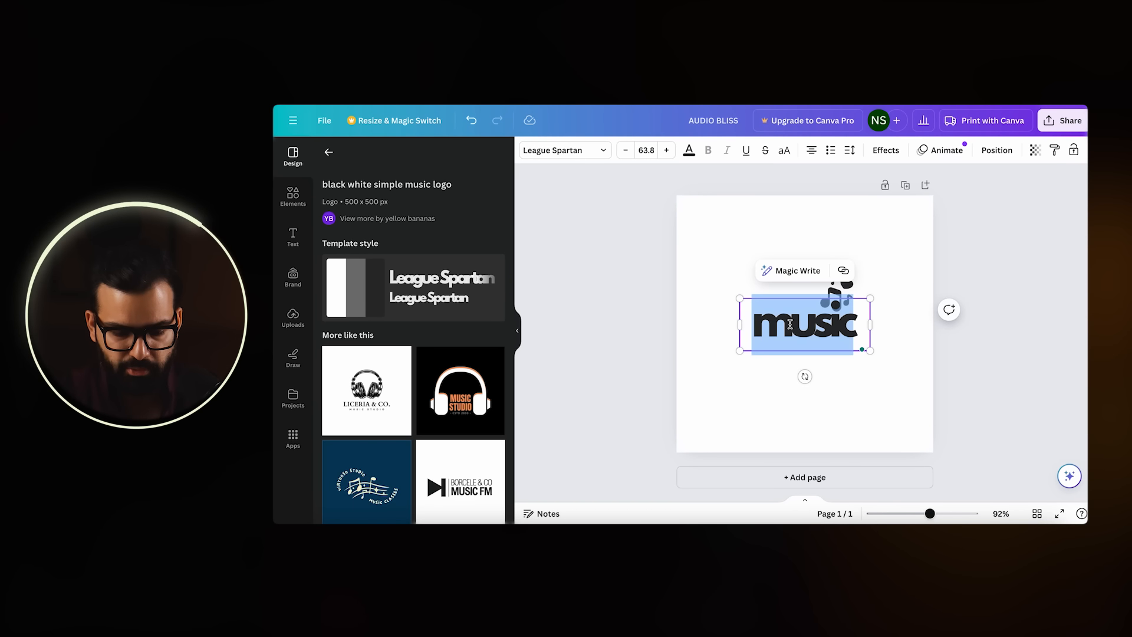
pyautogui.write('AUDIO')
pyautogui.press('BackSpace')
pyautogui.write('O BLISS')
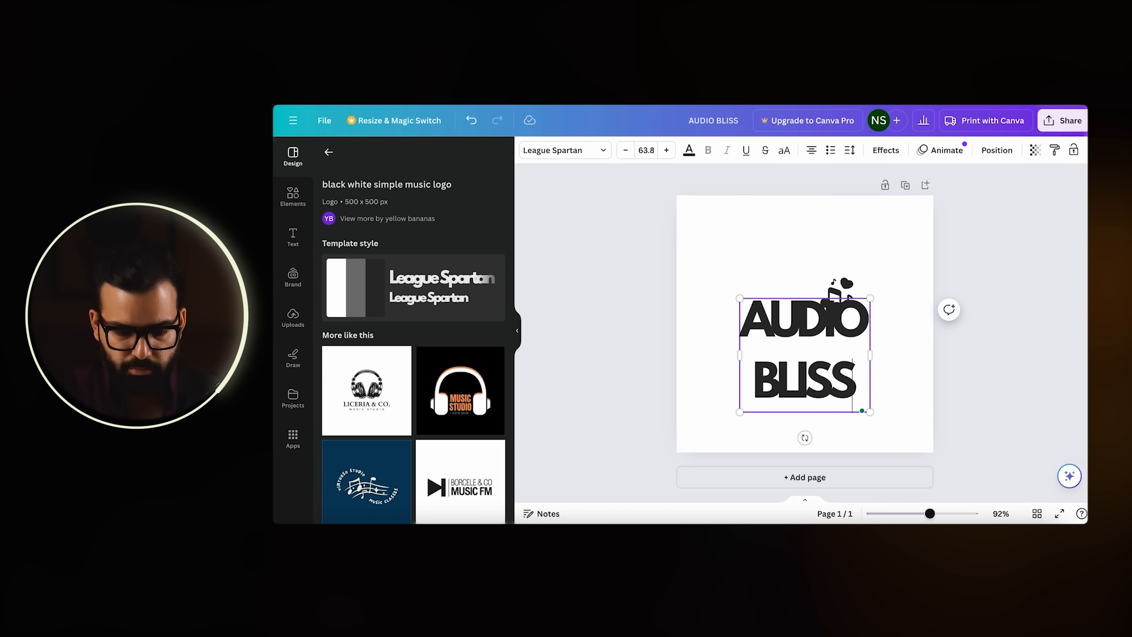
# Set the AUDIO BLISS text's font size to 40 and reduce it stepwise until the name fits on one line.
pyautogui.hotkey('ctrl', 'a')
pyautogui.click(649, 149)
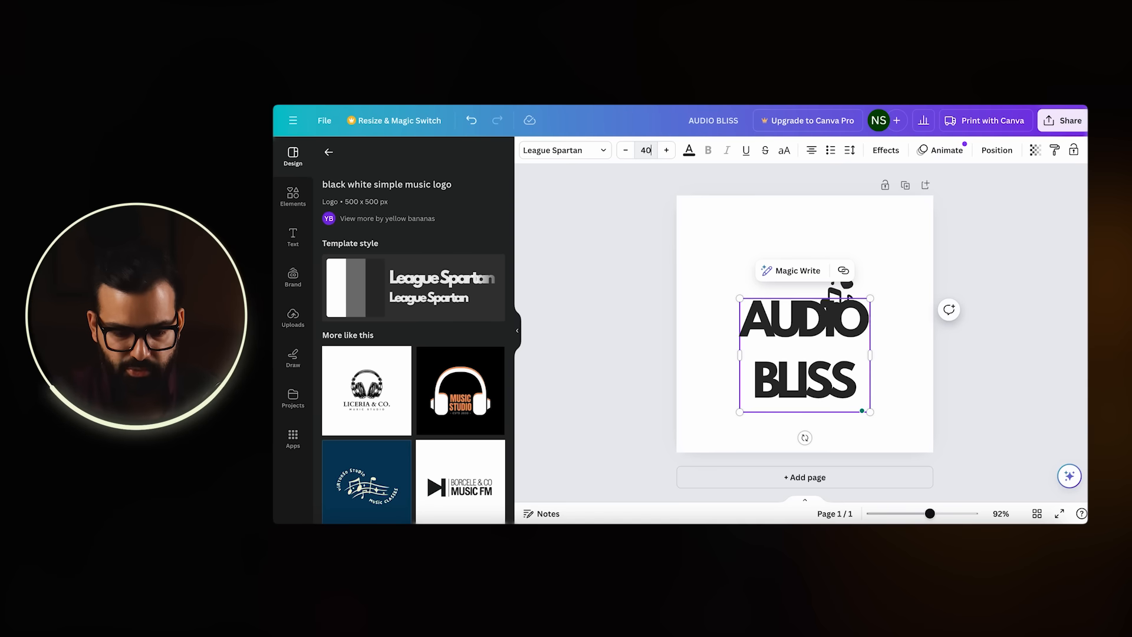
pyautogui.press('Return')
pyautogui.click(626, 150)
pyautogui.click(626, 151)
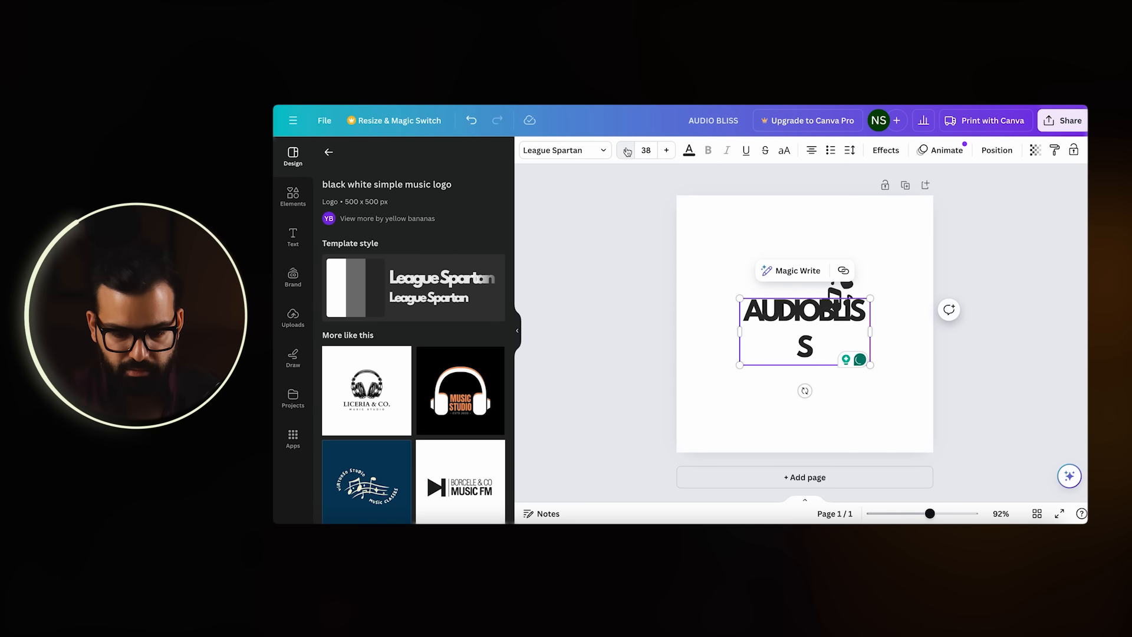
pyautogui.click(627, 151)
pyautogui.click(627, 151)
pyautogui.click(626, 151)
pyautogui.click(626, 151)
pyautogui.click(626, 150)
pyautogui.click(578, 241)
# Move the AUDIO BLISS text slightly down and place the music notes graphic directly to its left.
pyautogui.moveTo(788, 294); pyautogui.dragTo(788, 322)
pyautogui.click(982, 280)
pyautogui.moveTo(834, 293); pyautogui.dragTo(729, 328)
pyautogui.click(665, 334)
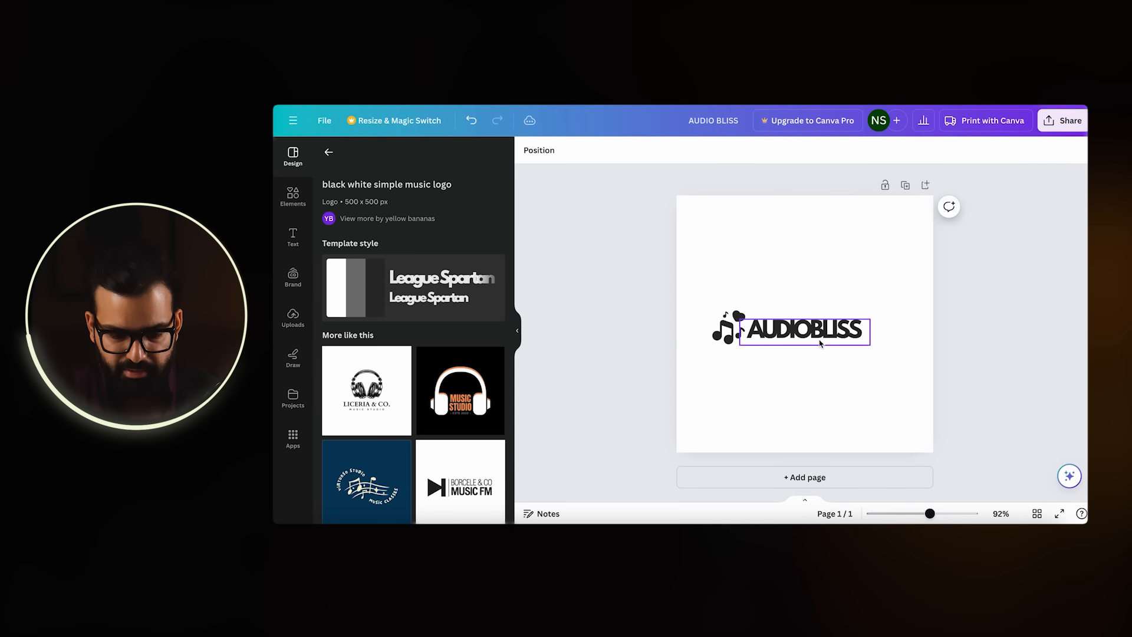
# Capture the area around the AUDIO BLISS name and music notes as a screenshot.
pyautogui.scroll(3, 822, 343)
pyautogui.press('super+shift+4')
pyautogui.moveTo(663, 285); pyautogui.dragTo(894, 366)
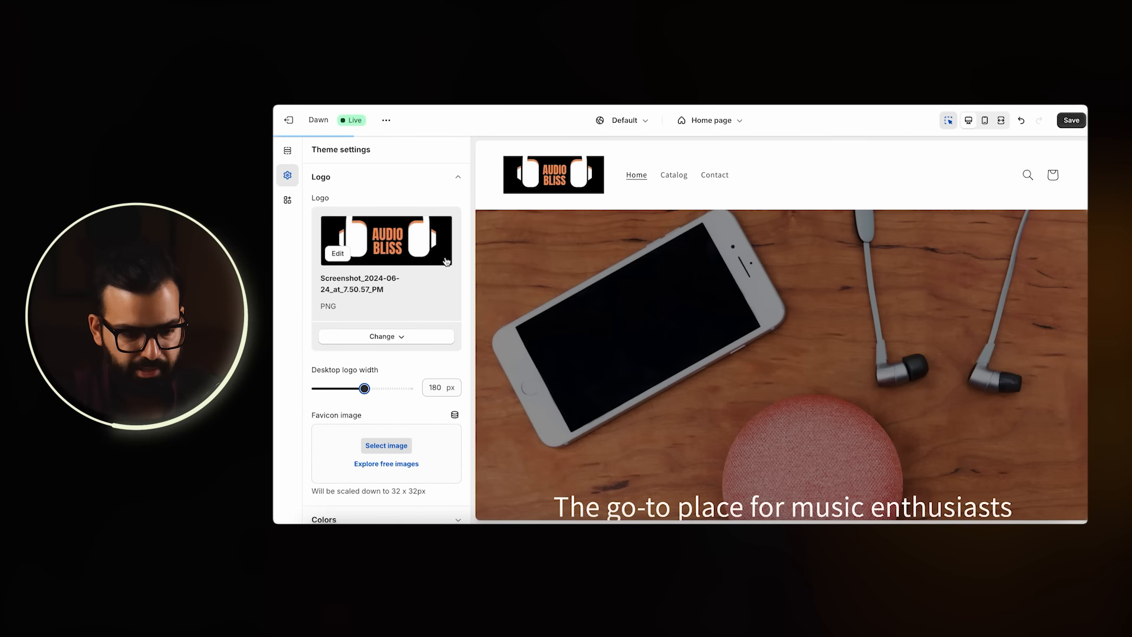
# In the Shopify theme editor, replace the logo image with the newly captured AUDIOBLISS music notes screenshot and save the theme.
pyautogui.click(380, 335)
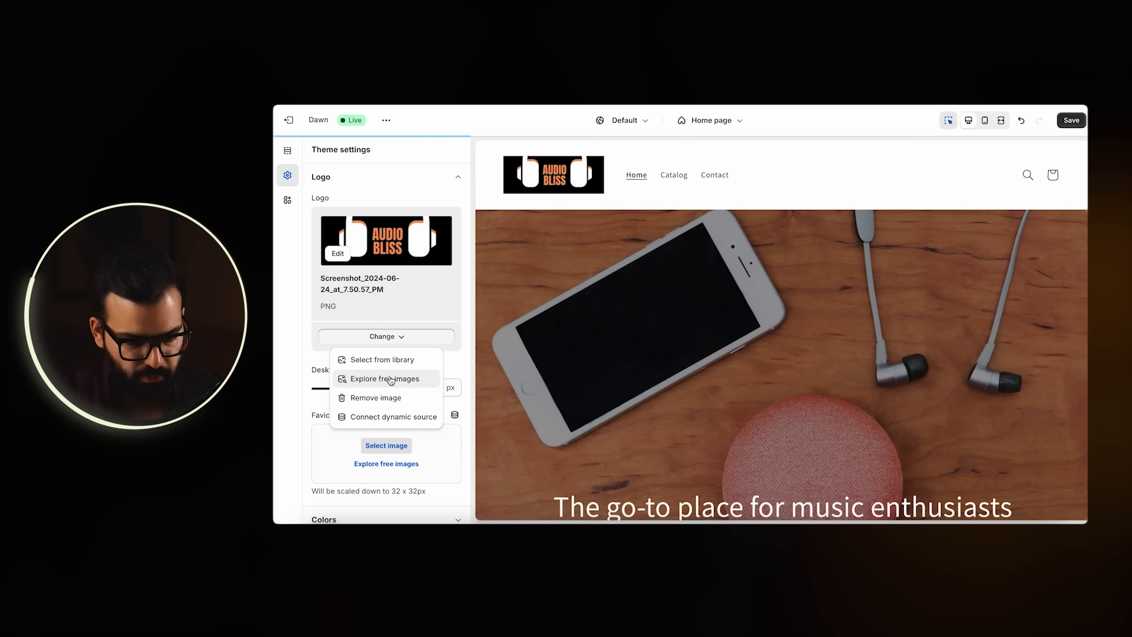
pyautogui.click(416, 359)
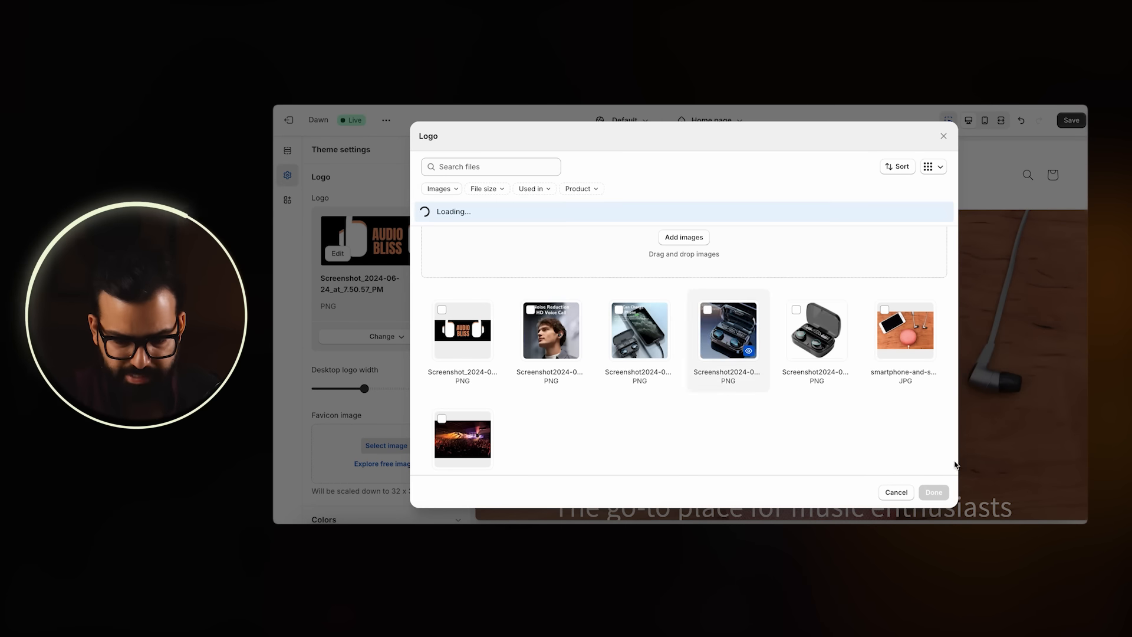
pyautogui.click(1009, 522)
pyautogui.moveTo(1009, 500); pyautogui.dragTo(656, 292)
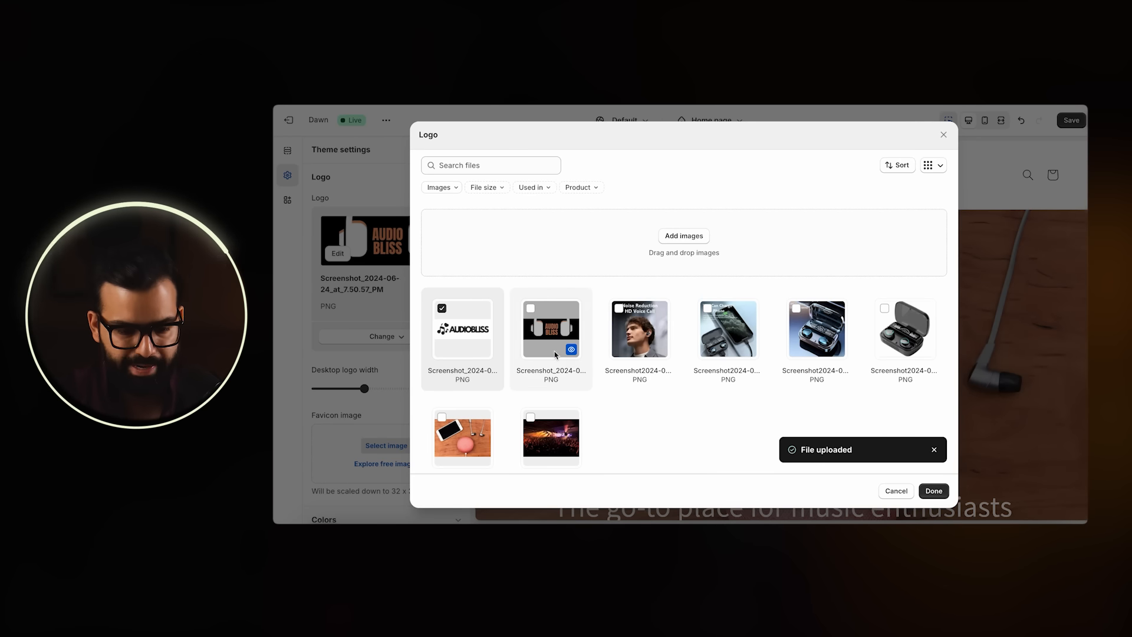
pyautogui.click(934, 491)
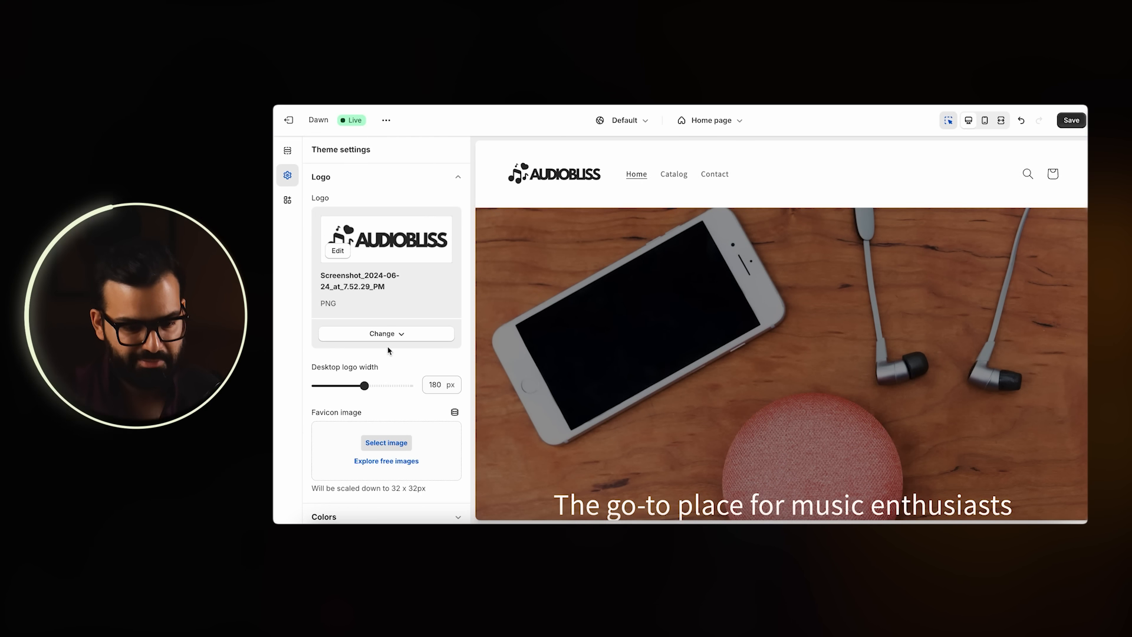
pyautogui.click(1072, 120)
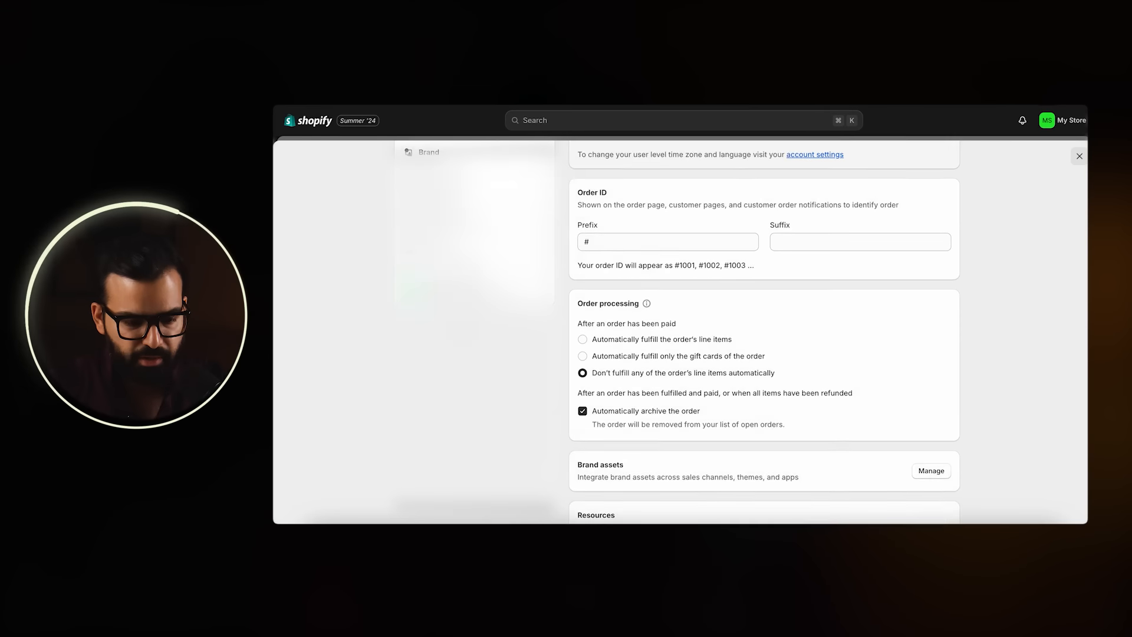
# Go to the store's policy settings, insert the template for the return and refund policy and publish it.
pyautogui.scroll(3, 483, 353)
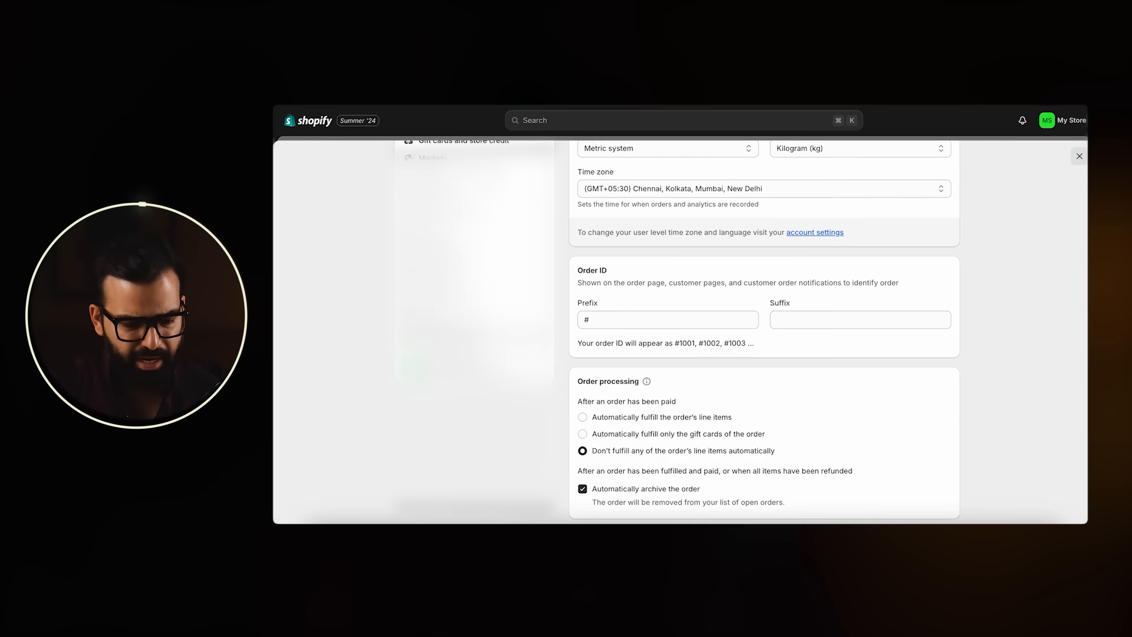
pyautogui.click(471, 352)
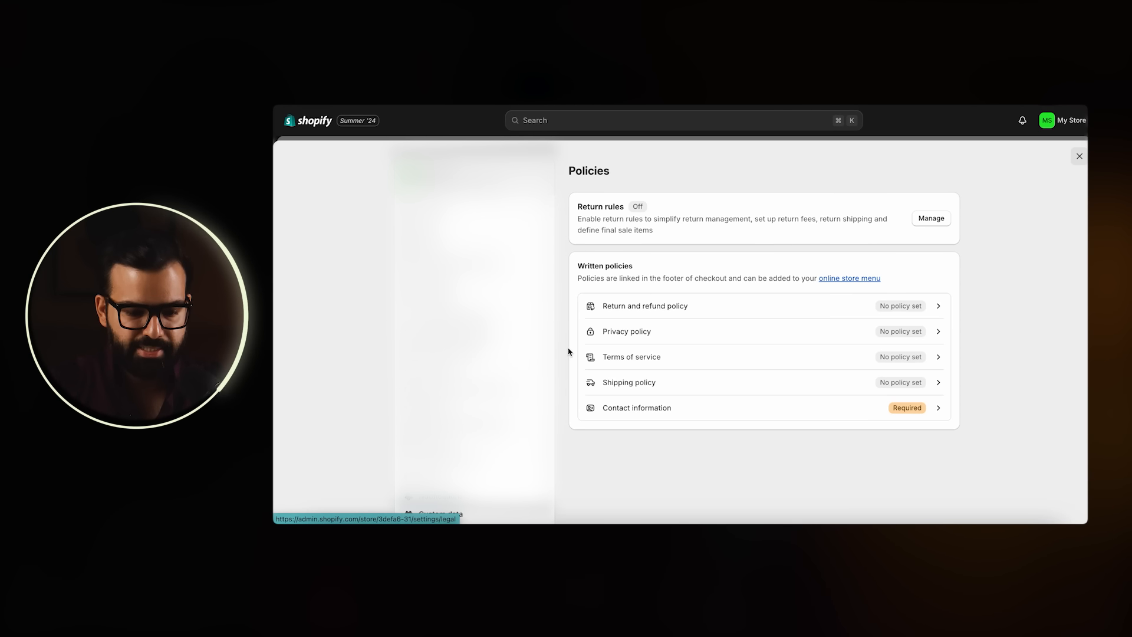
pyautogui.click(813, 305)
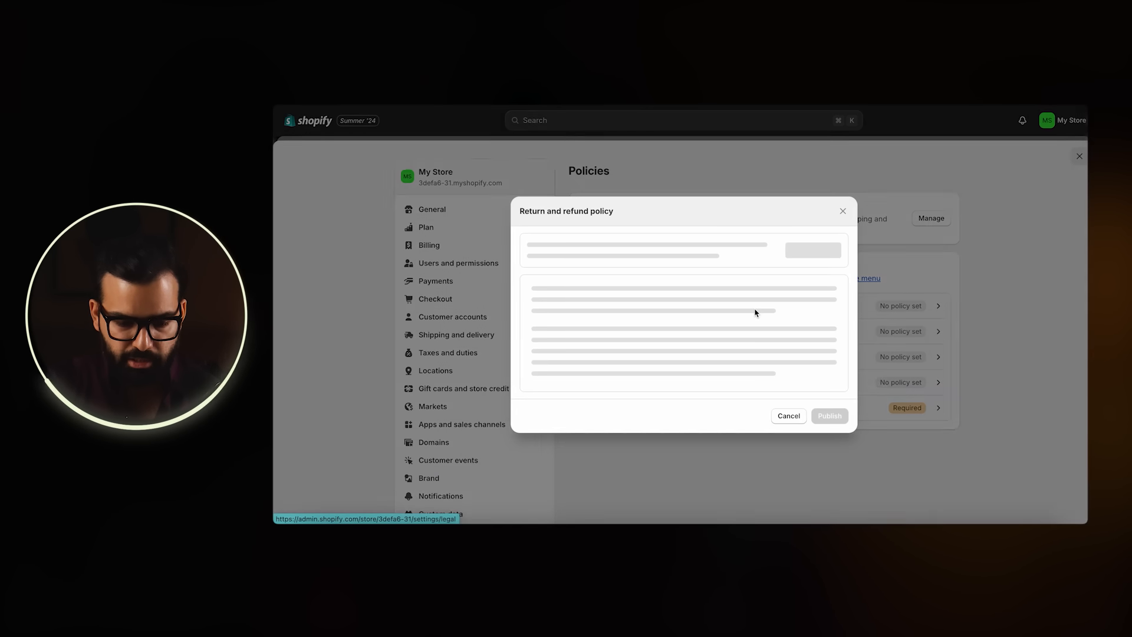
pyautogui.click(805, 252)
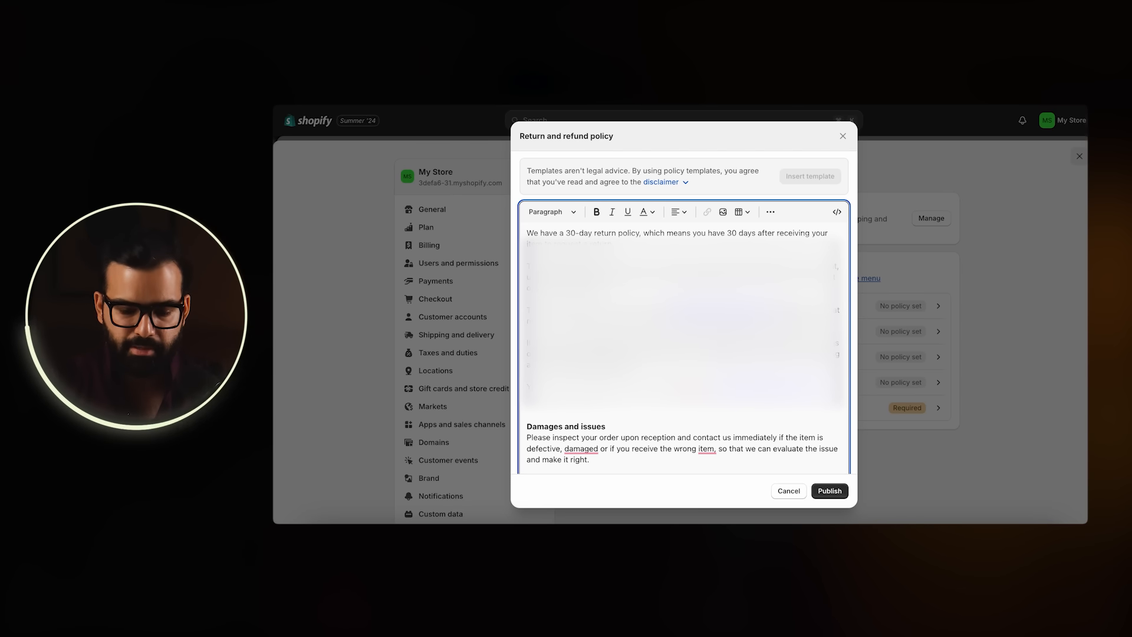
pyautogui.click(830, 491)
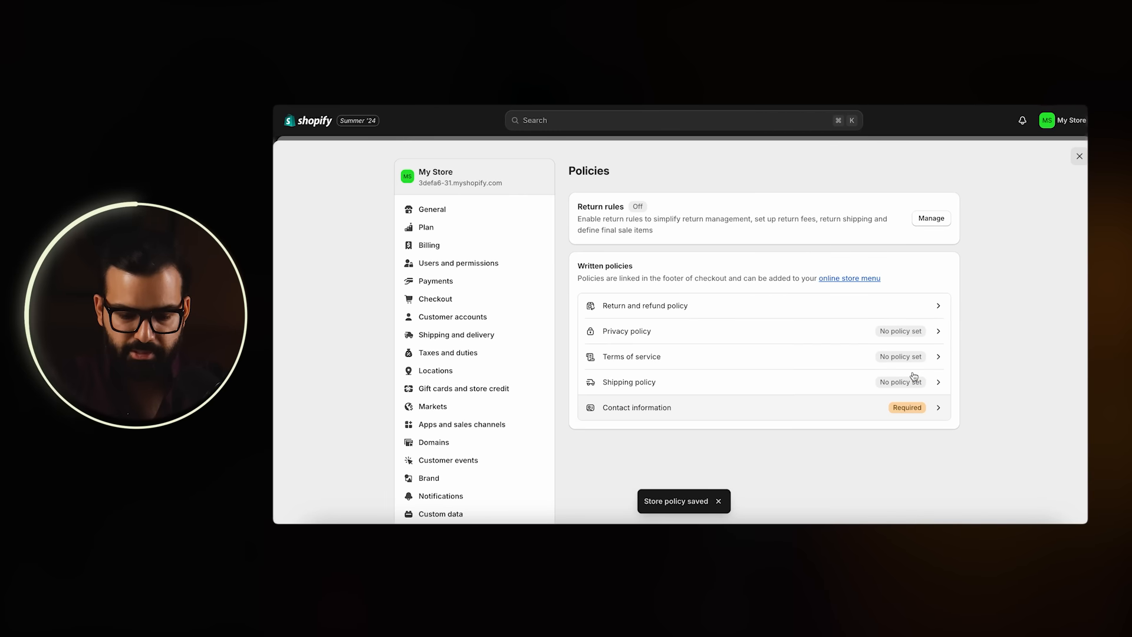
# Insert the template for the privacy policy, review its text from the beginning and publish it.
pyautogui.click(826, 330)
pyautogui.click(814, 253)
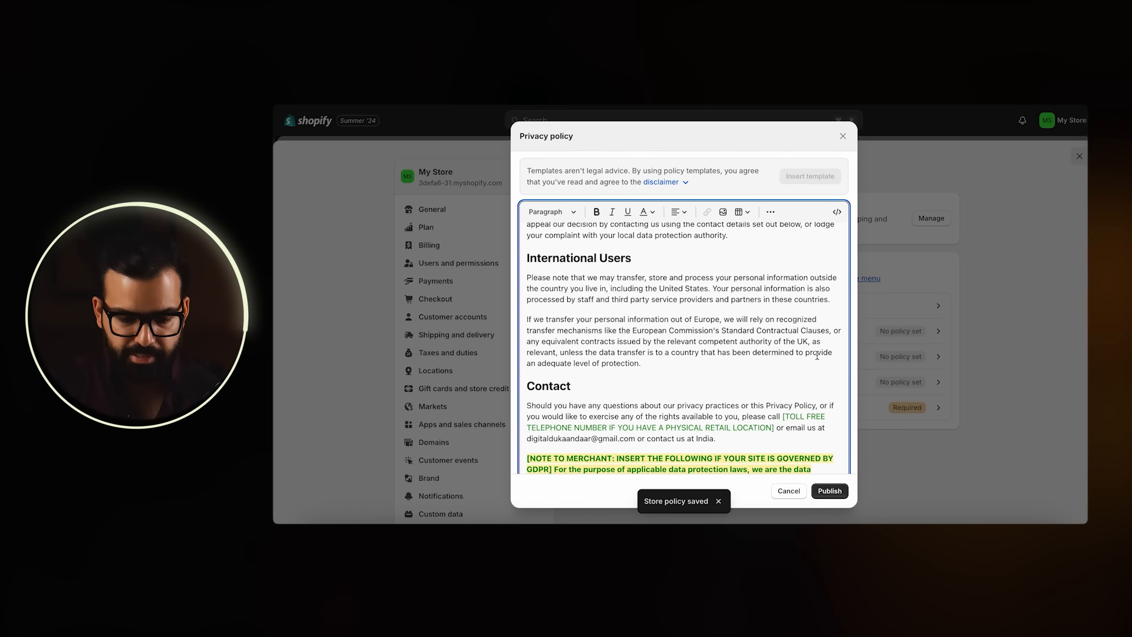
pyautogui.scroll(10, 774, 353)
pyautogui.scroll(10, 774, 353)
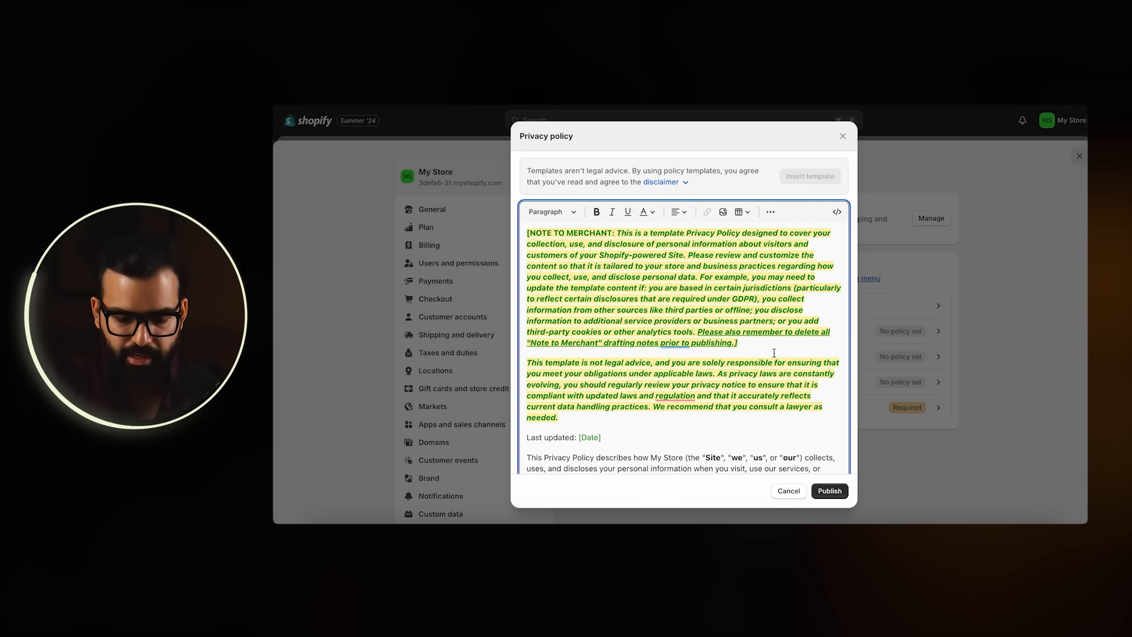
pyautogui.click(837, 497)
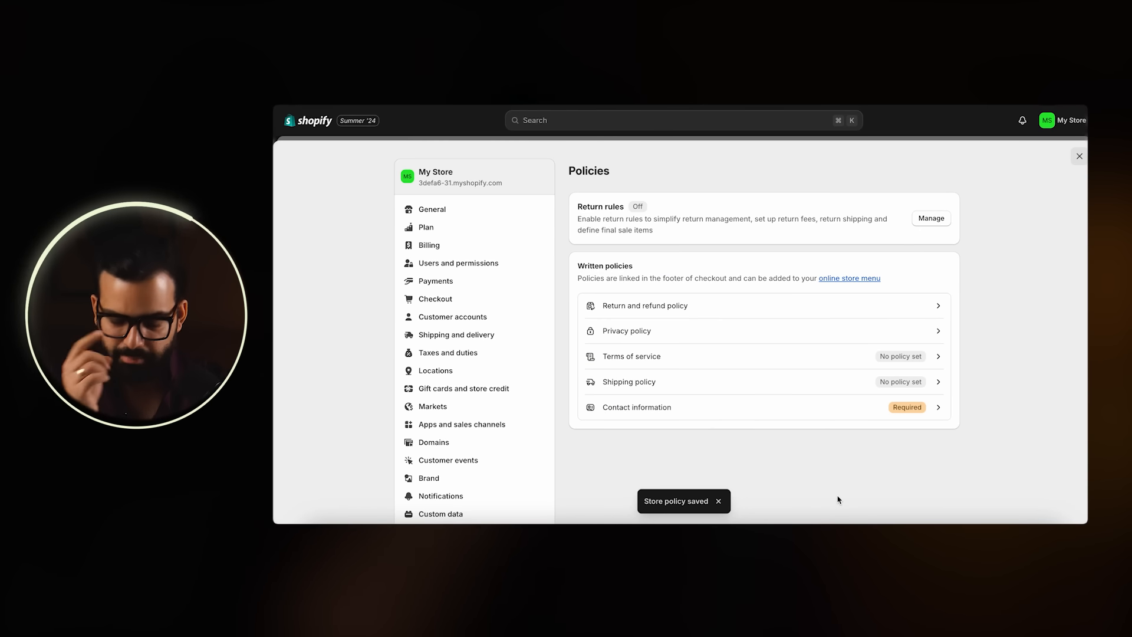
# Insert the template for the terms of service and publish it.
pyautogui.click(833, 354)
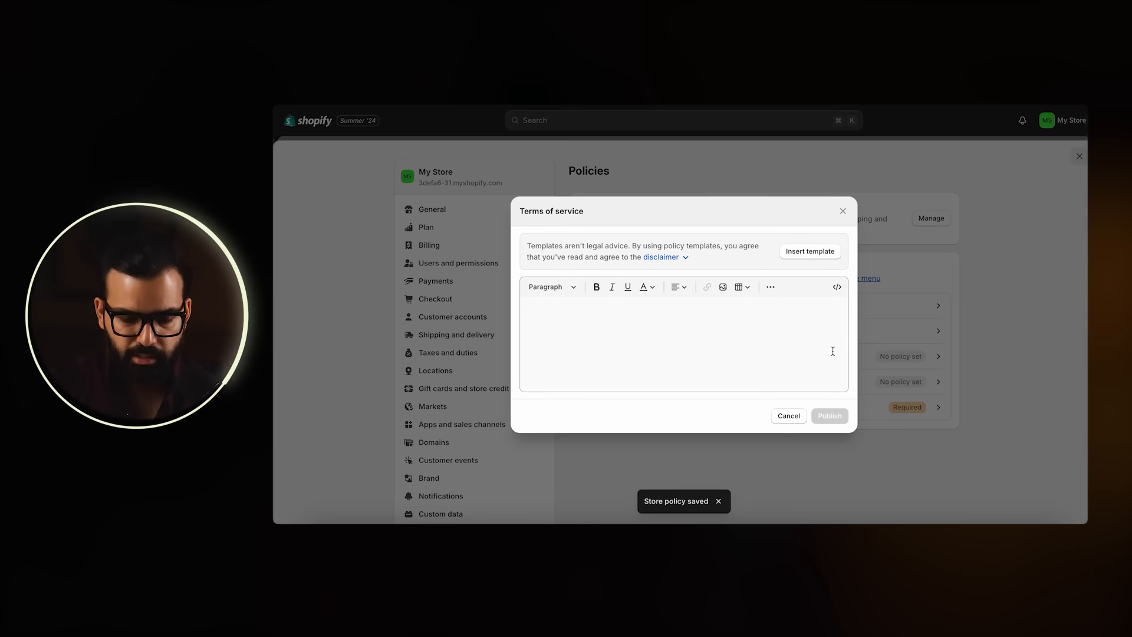
pyautogui.click(810, 251)
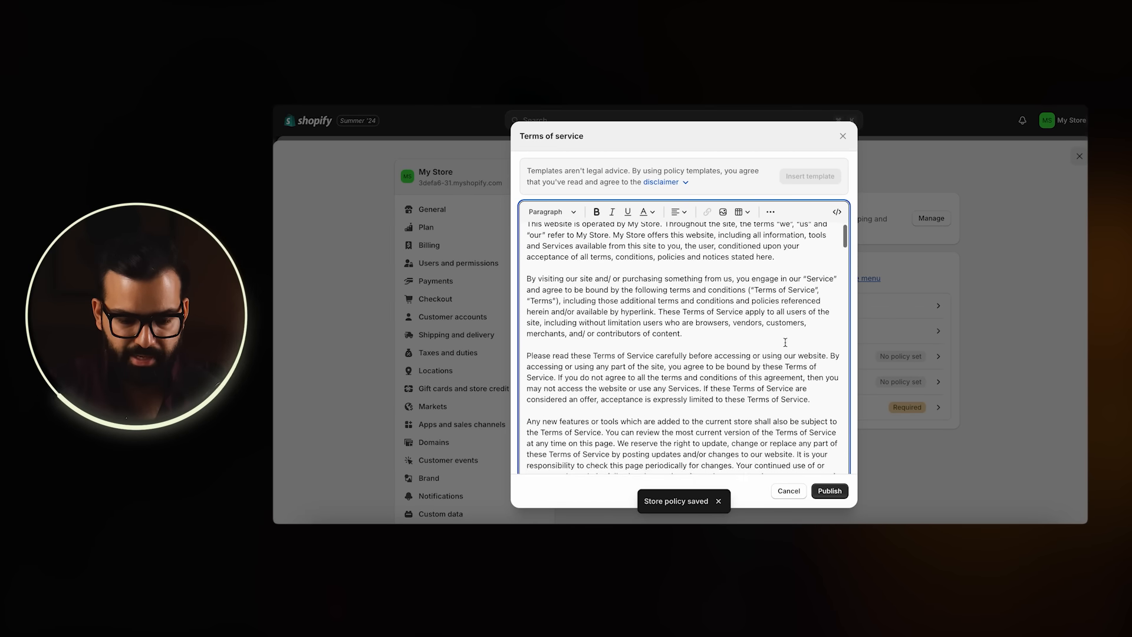
pyautogui.click(840, 493)
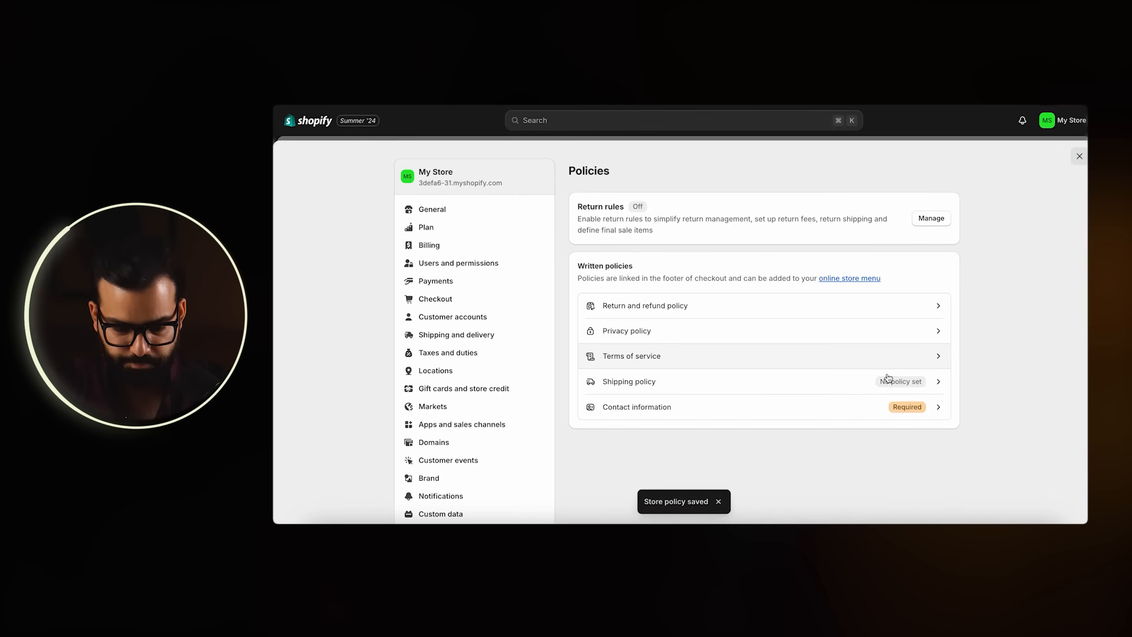
# Open the empty shipping policy, then search Google for "shipping policy generator" and look through the results for a free generator.
pyautogui.click(902, 382)
pyautogui.click(774, 300)
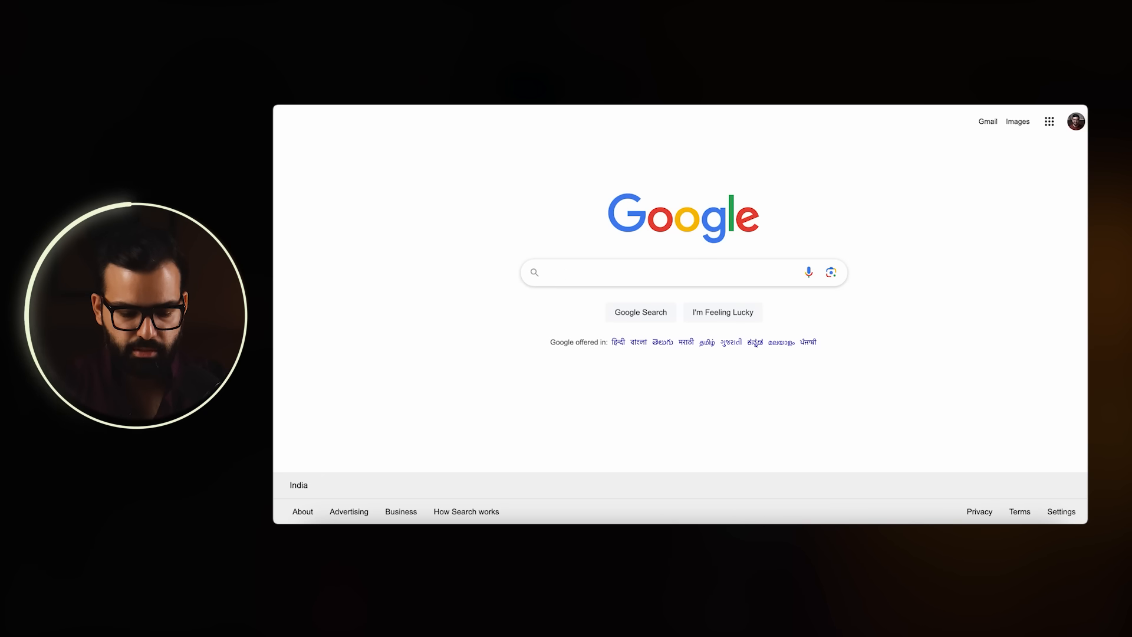
pyautogui.write('SHIPP')
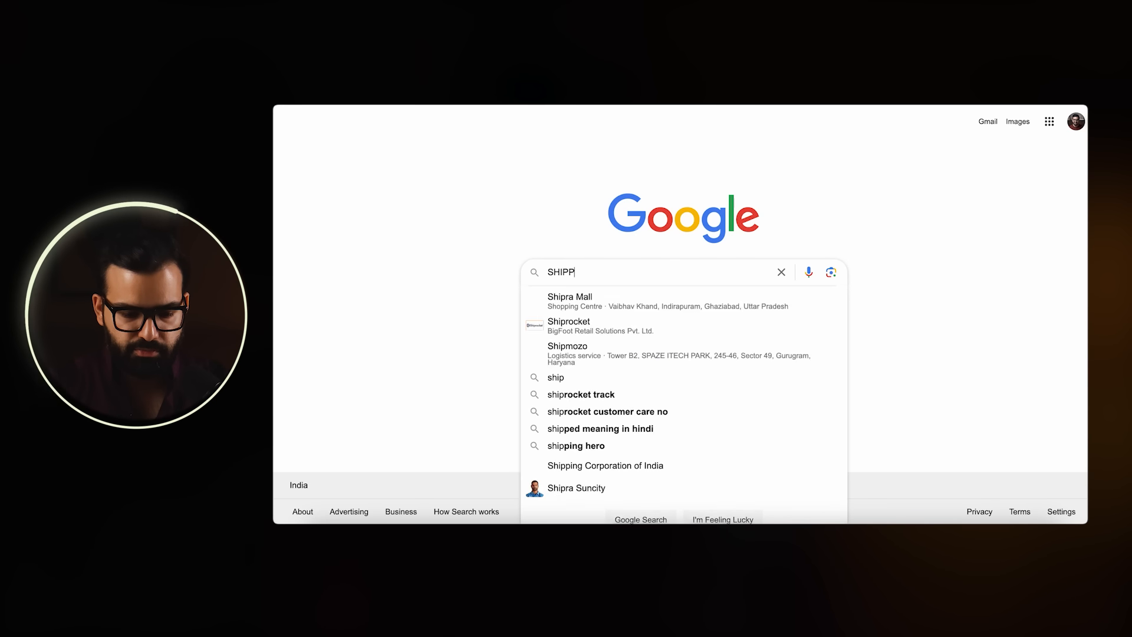
pyautogui.write('ING PIL')
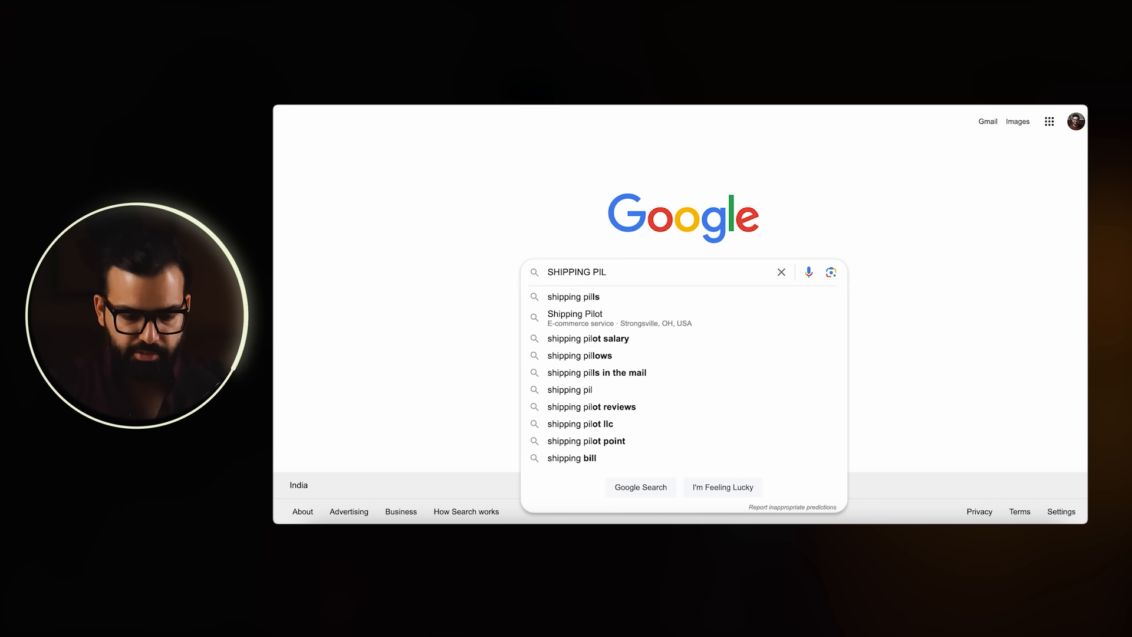
pyautogui.press('BackSpace')
pyautogui.press('BackSpace')
pyautogui.write('OLI')
pyautogui.press('Down')
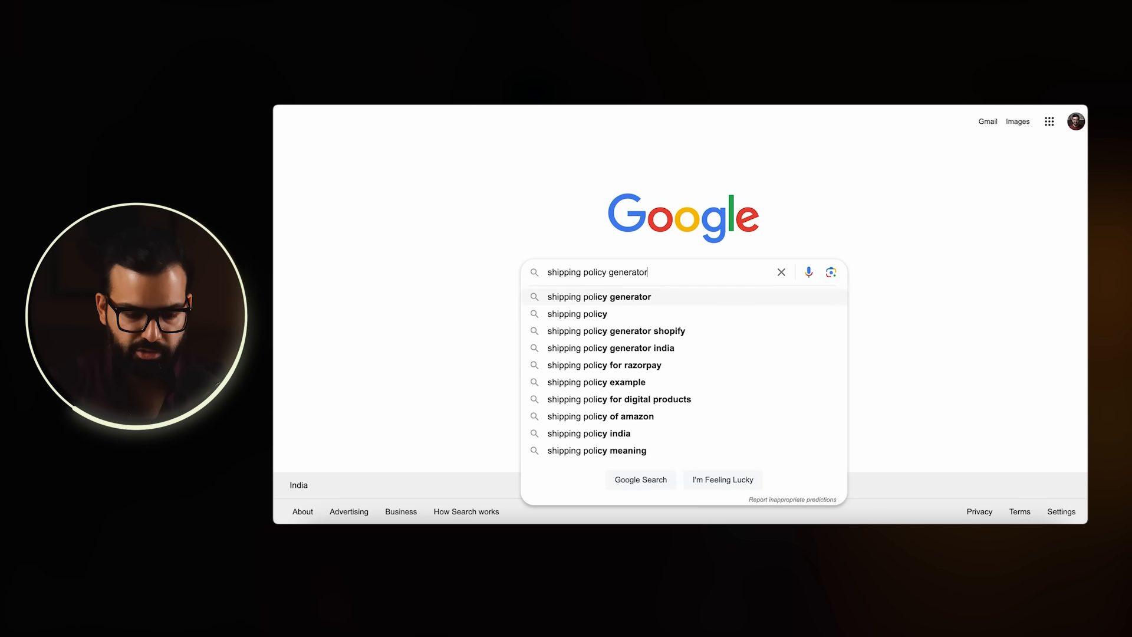
pyautogui.press('Return')
pyautogui.scroll(-4, 470, 396)
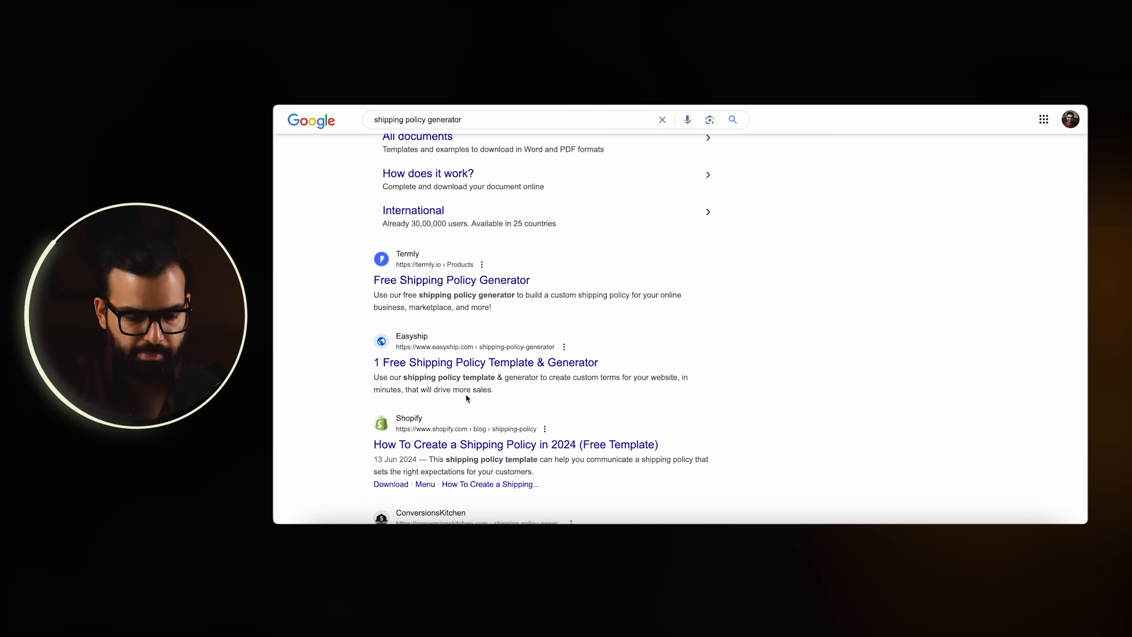
pyautogui.scroll(-3, 294, 389)
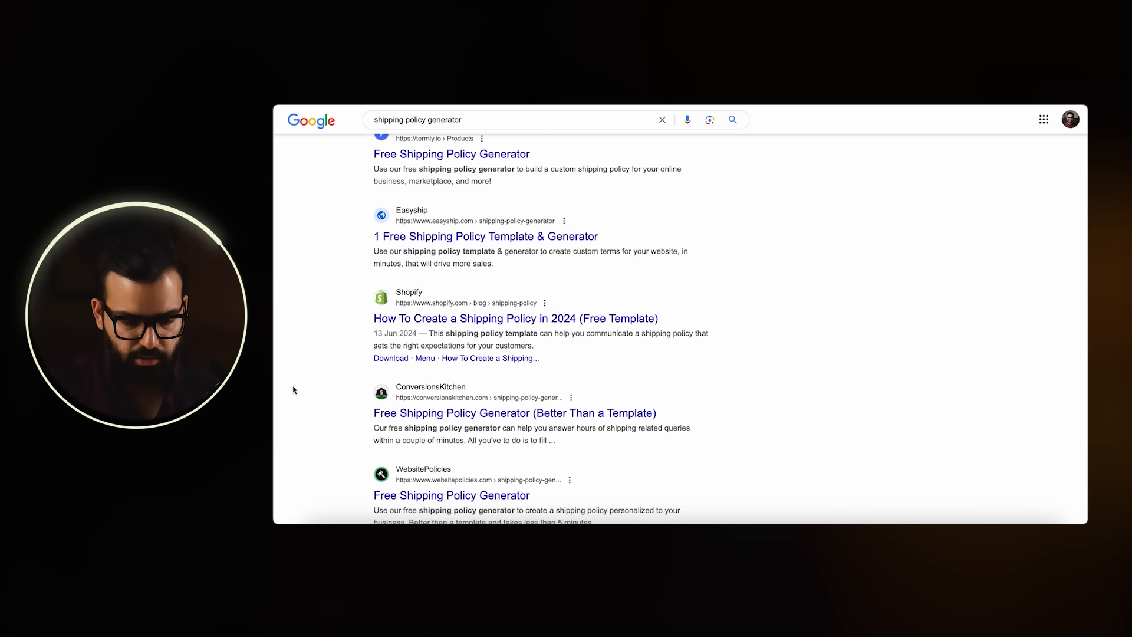
pyautogui.scroll(-3, 407, 383)
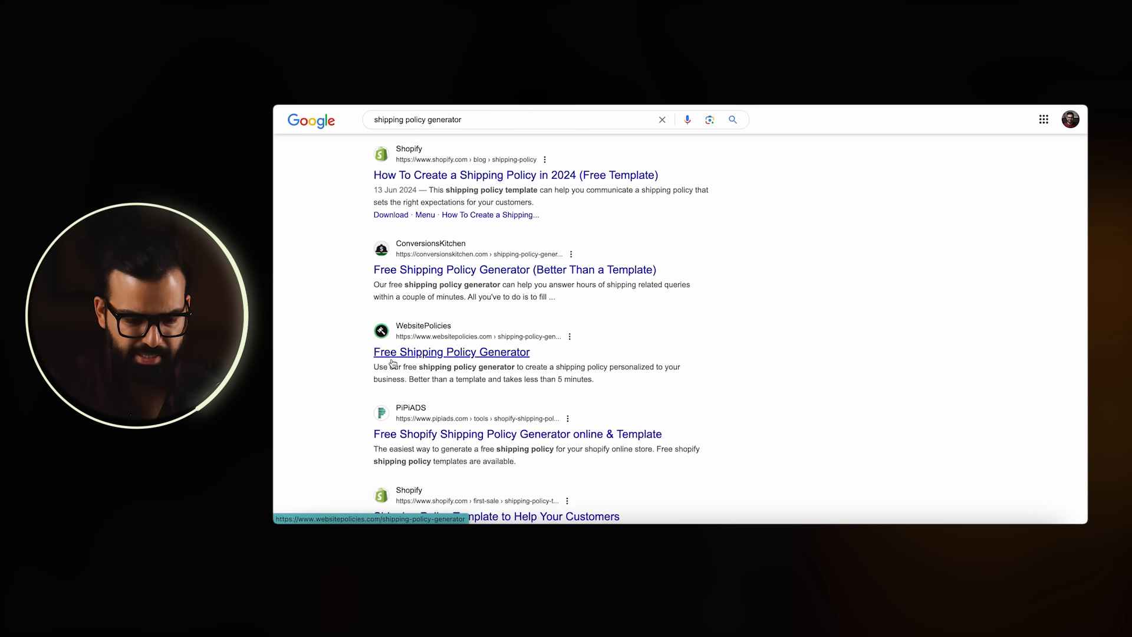
# Return to the store's policy settings, view the contact information policy and close it without changes.
pyautogui.click(478, 304)
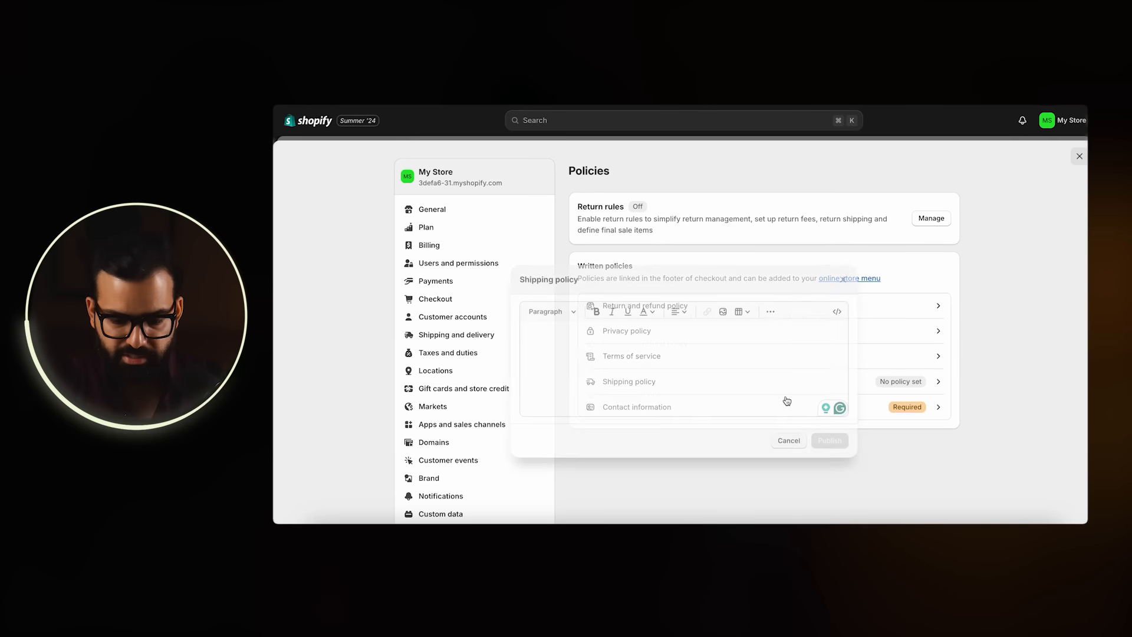
pyautogui.click(773, 408)
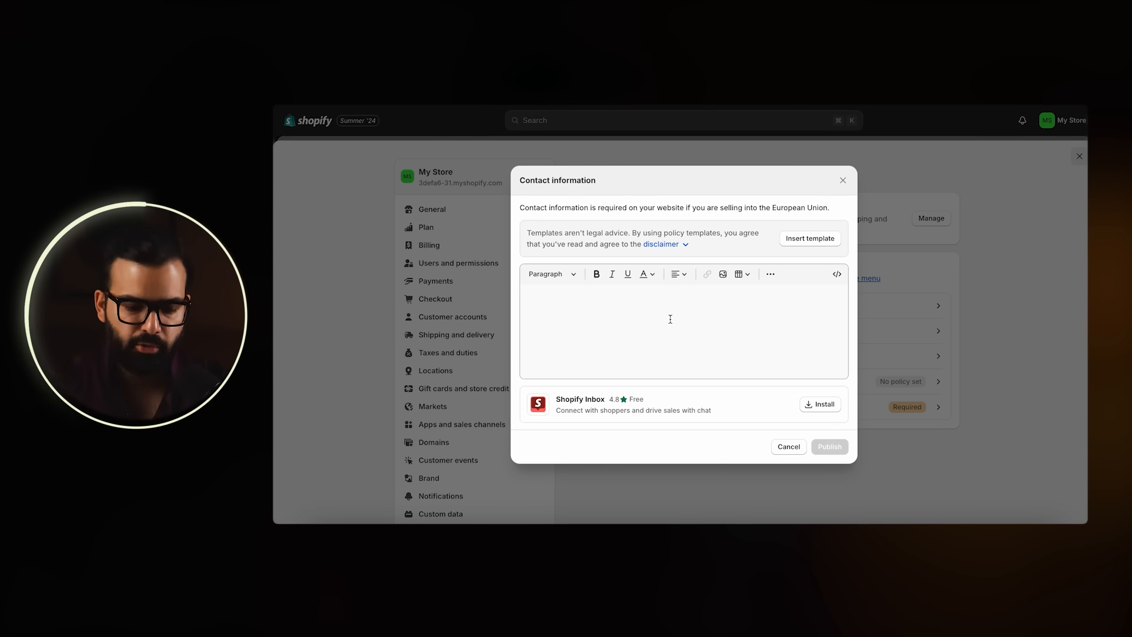
pyautogui.click(783, 448)
# Copy the full text of the return and refund policy and start a new page in the online store's pages.
pyautogui.click(725, 309)
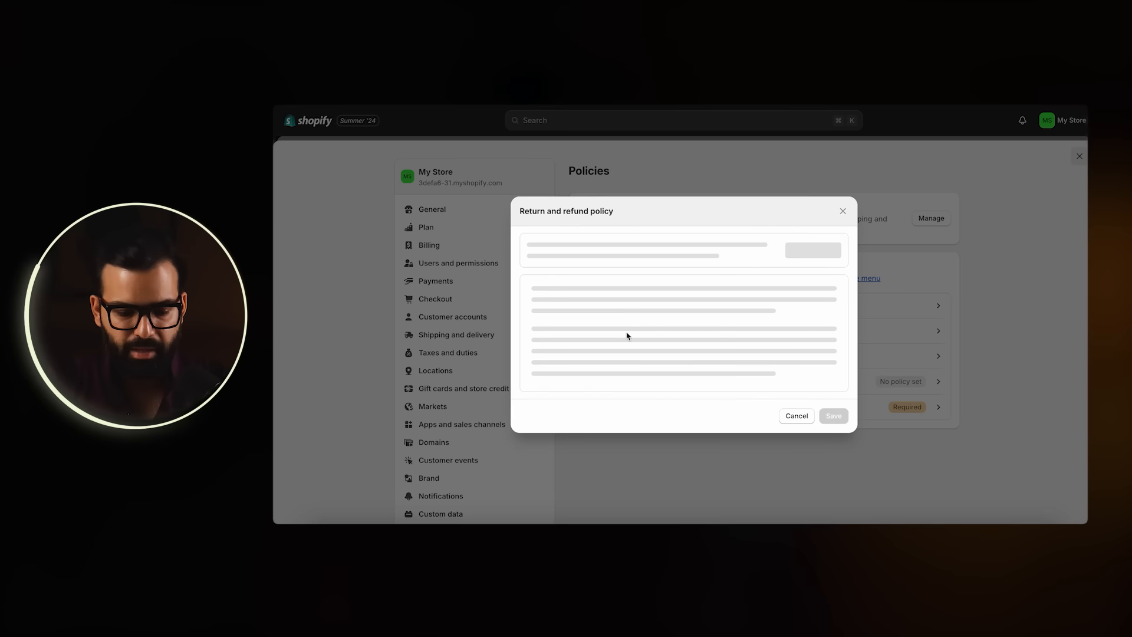
pyautogui.press('super+a')
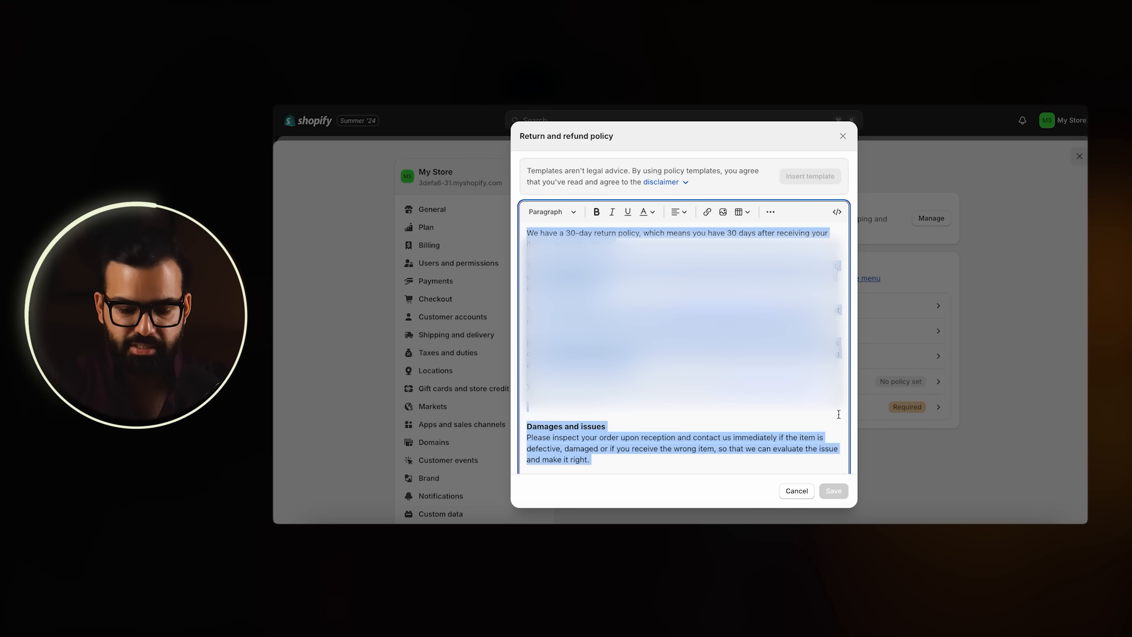
pyautogui.click(803, 497)
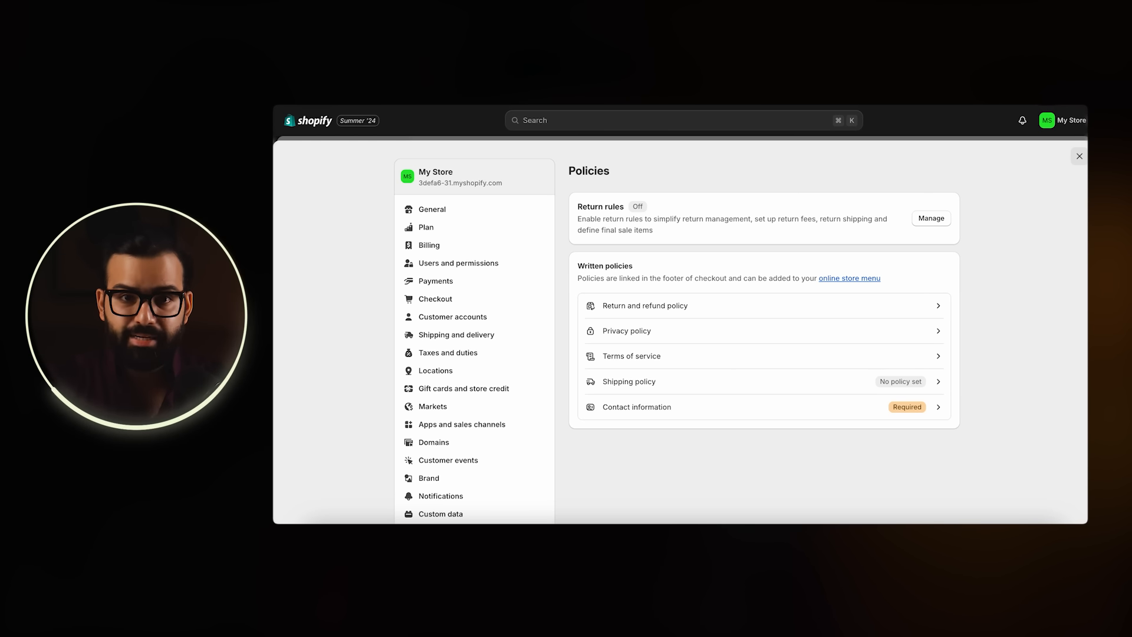
pyautogui.click(589, 73)
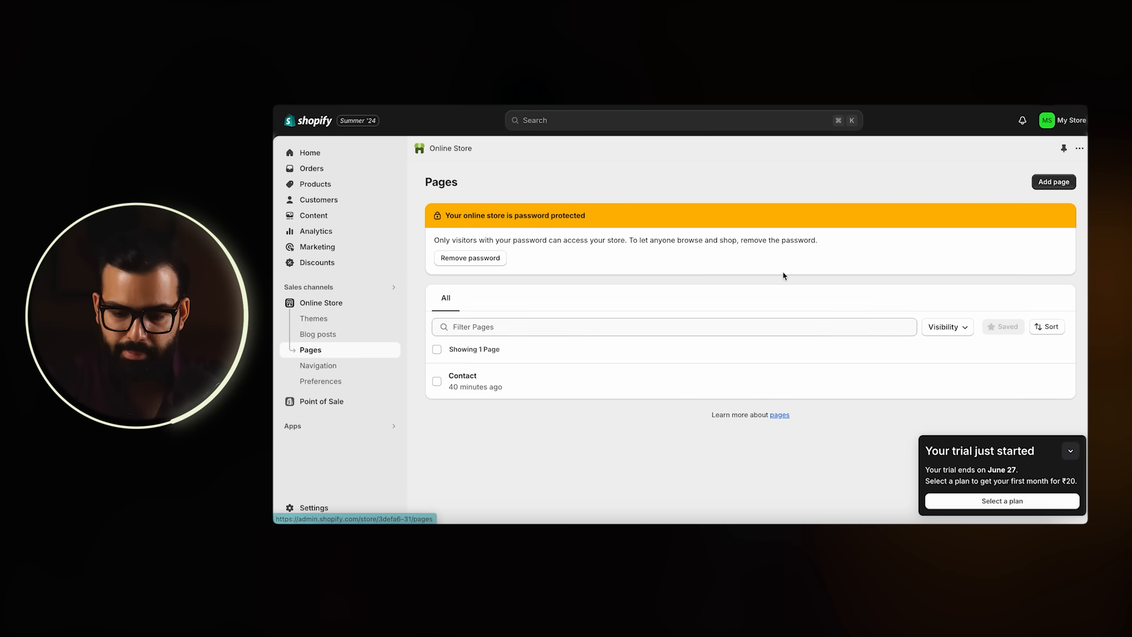
pyautogui.click(1055, 182)
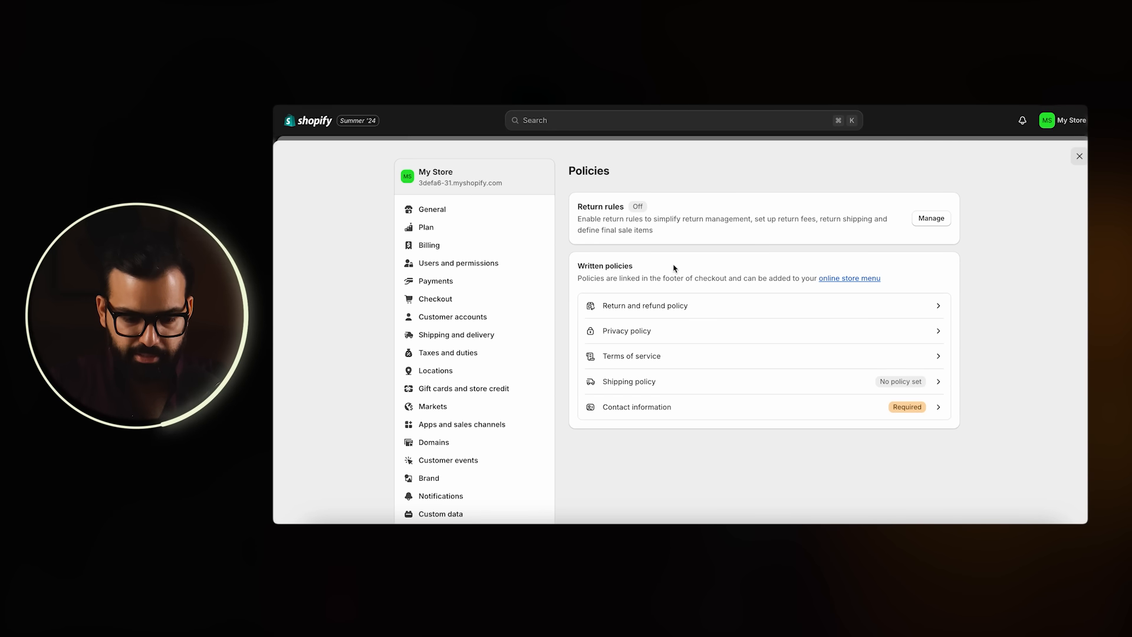
pyautogui.click(665, 306)
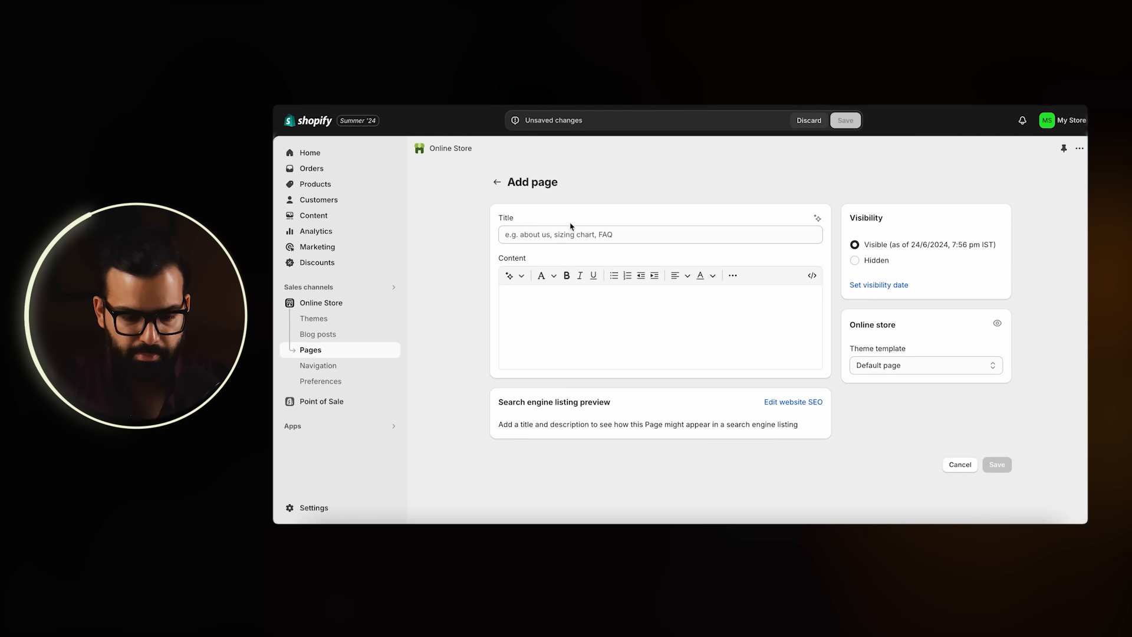
# Title the new page "Return and Refund Policy", paste the copied policy text as its content and save it.
pyautogui.click(571, 232)
pyautogui.write('rE')
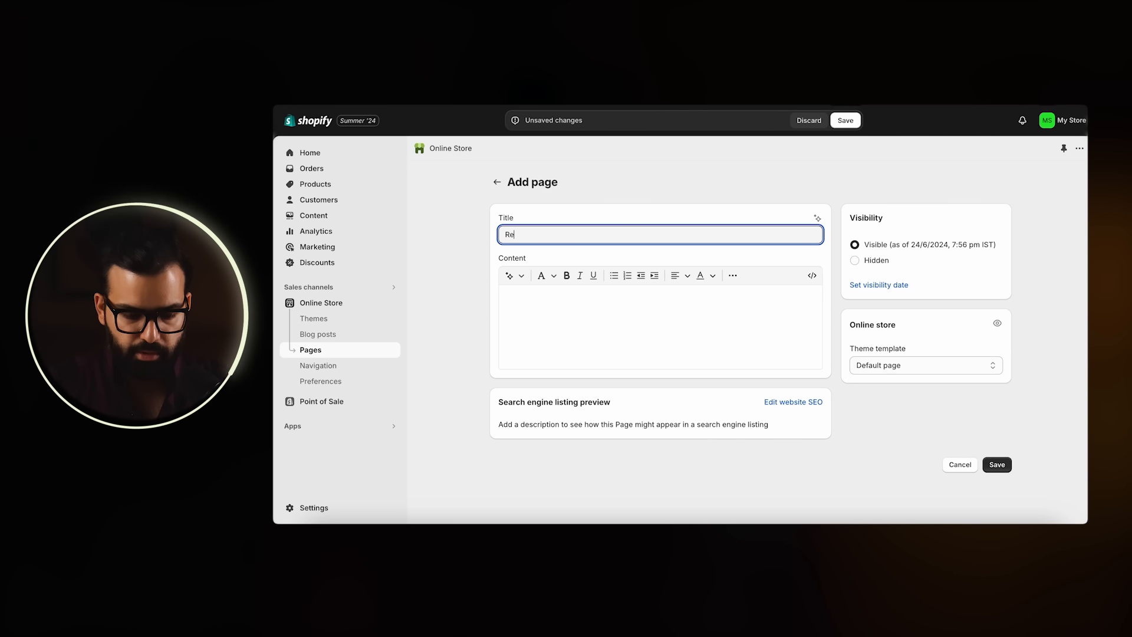
pyautogui.write('eturn and Refund P')
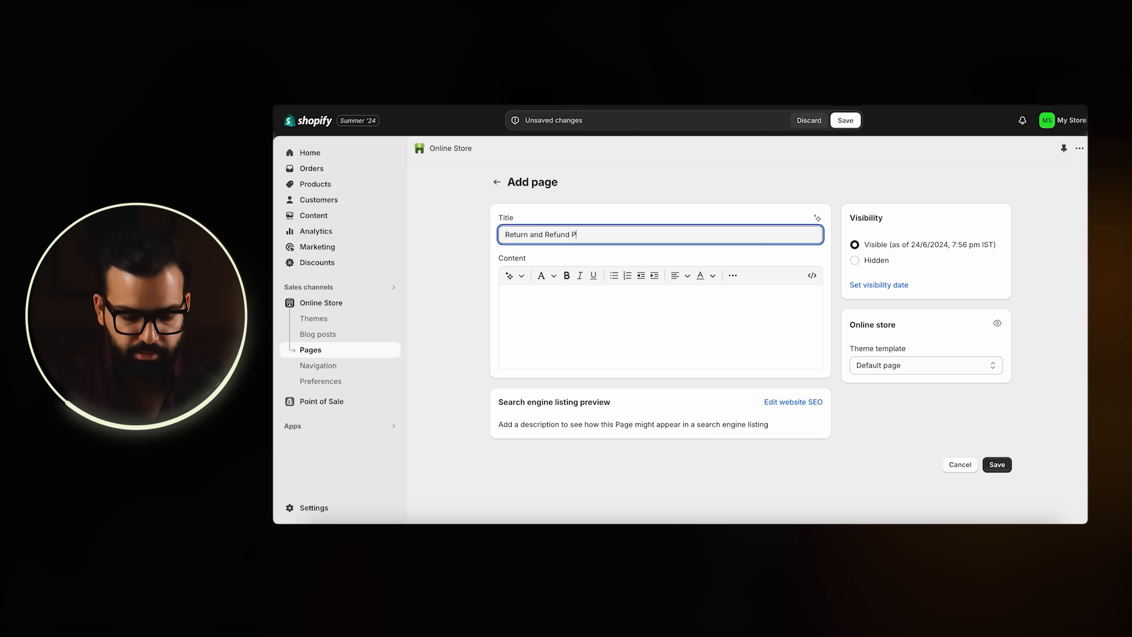
pyautogui.write('olicy')
pyautogui.click(640, 305)
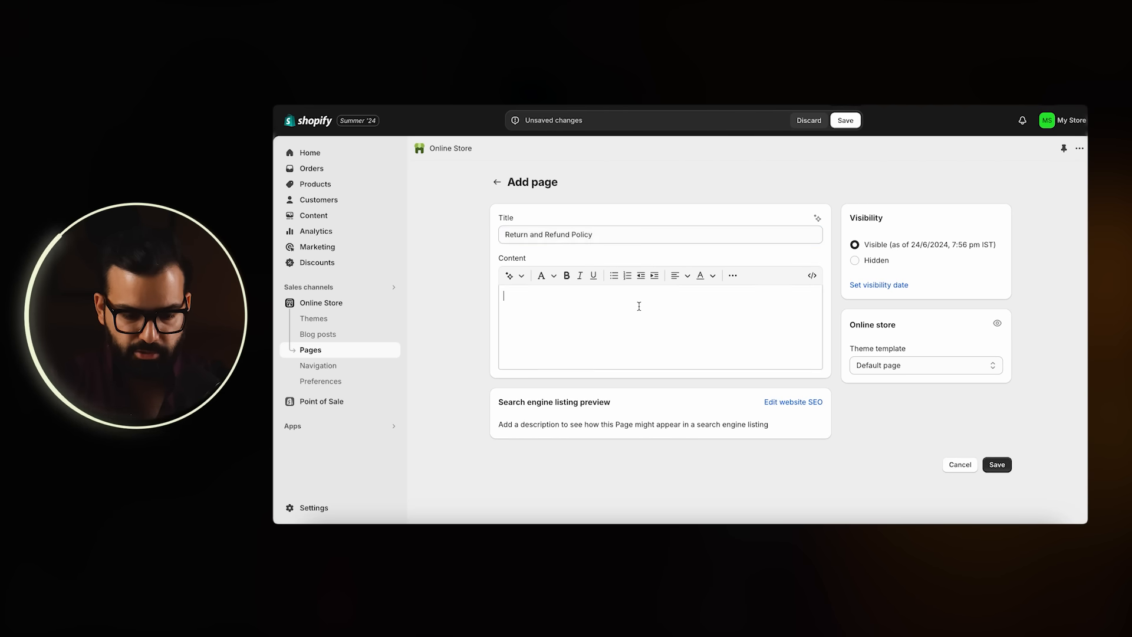
pyautogui.hotkey('ctrl', 'v')
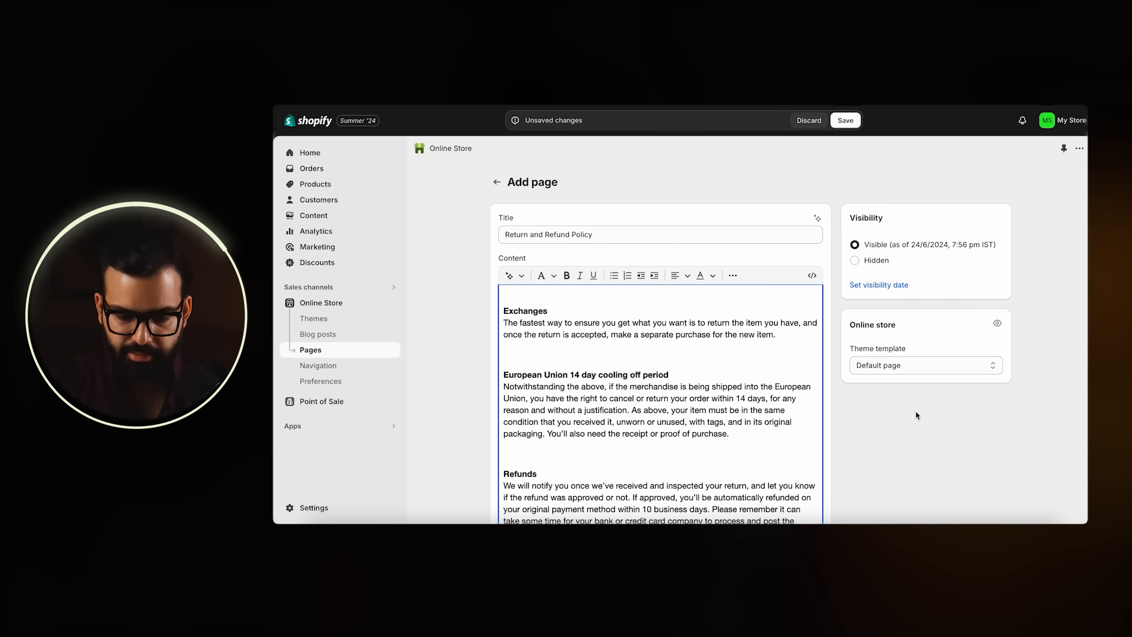
pyautogui.scroll(-3, 916, 416)
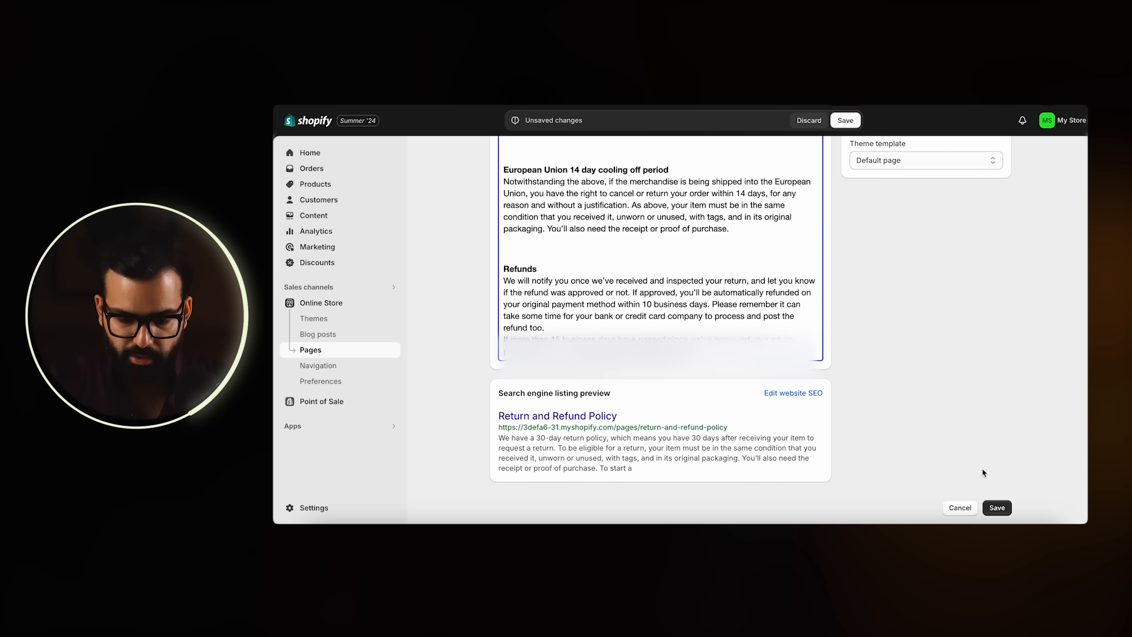
pyautogui.click(996, 507)
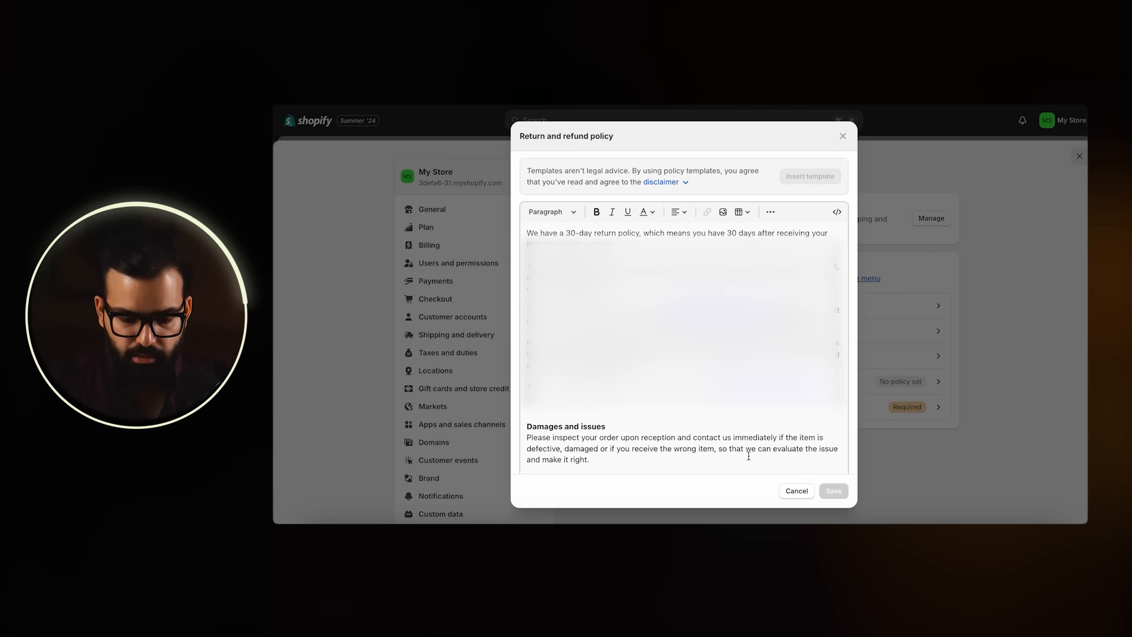
# Close the return and refund policy in the policy settings and copy the full text of the privacy policy.
pyautogui.click(800, 492)
pyautogui.click(751, 325)
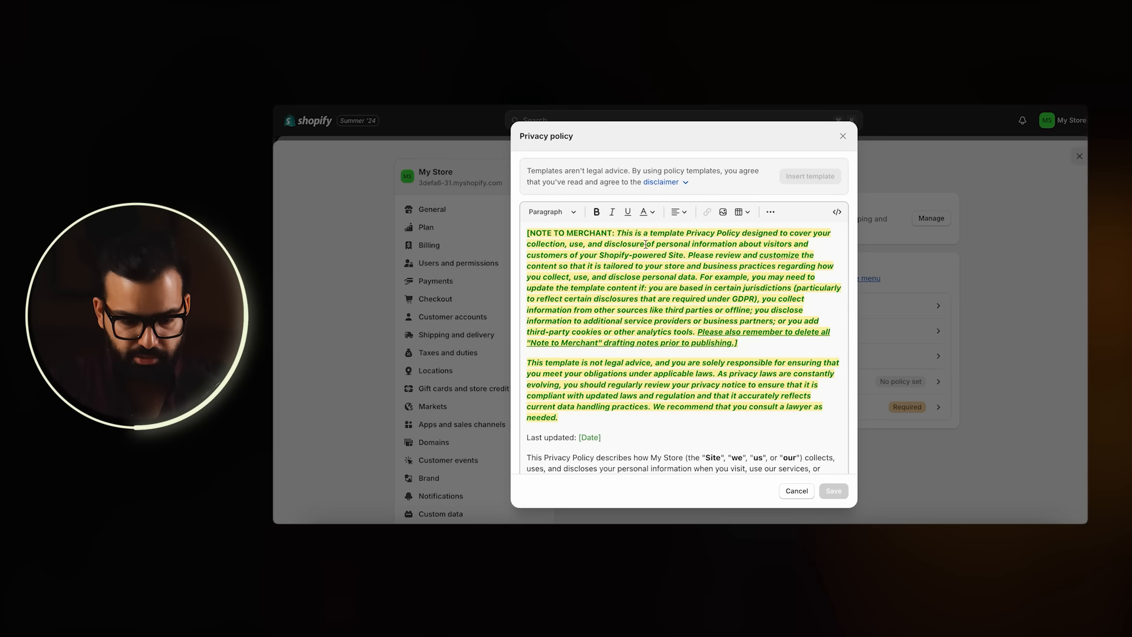
pyautogui.hotkey('ctrl', 'a')
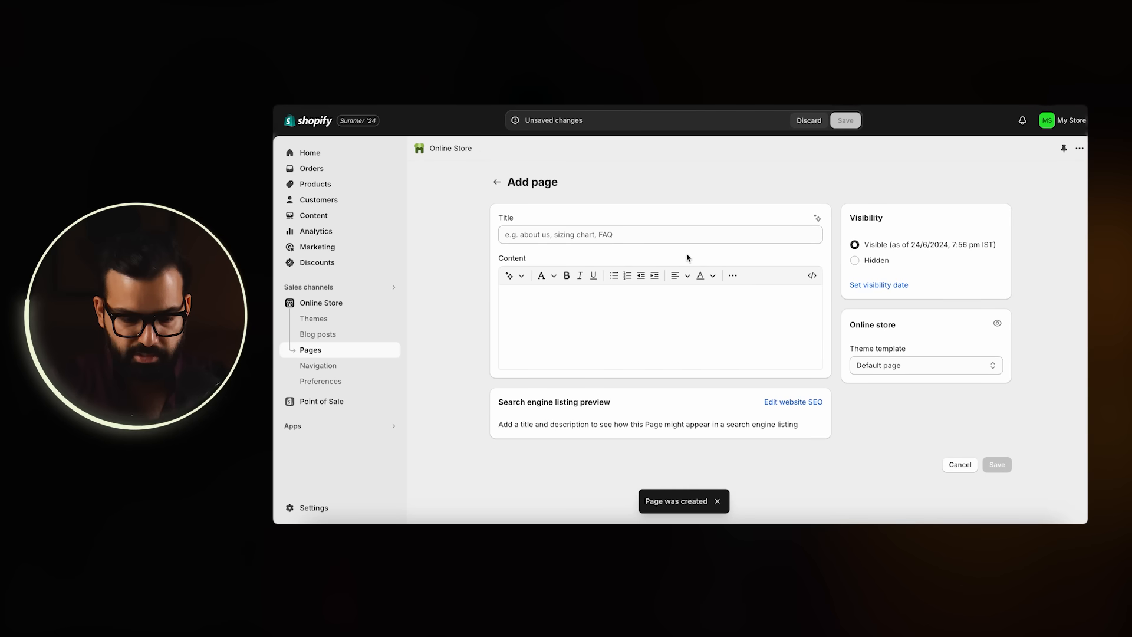
# Create a page titled "Privacy Policy" with the copied policy text as its content and save it.
pyautogui.click(660, 235)
pyautogui.write('Privacy Policy')
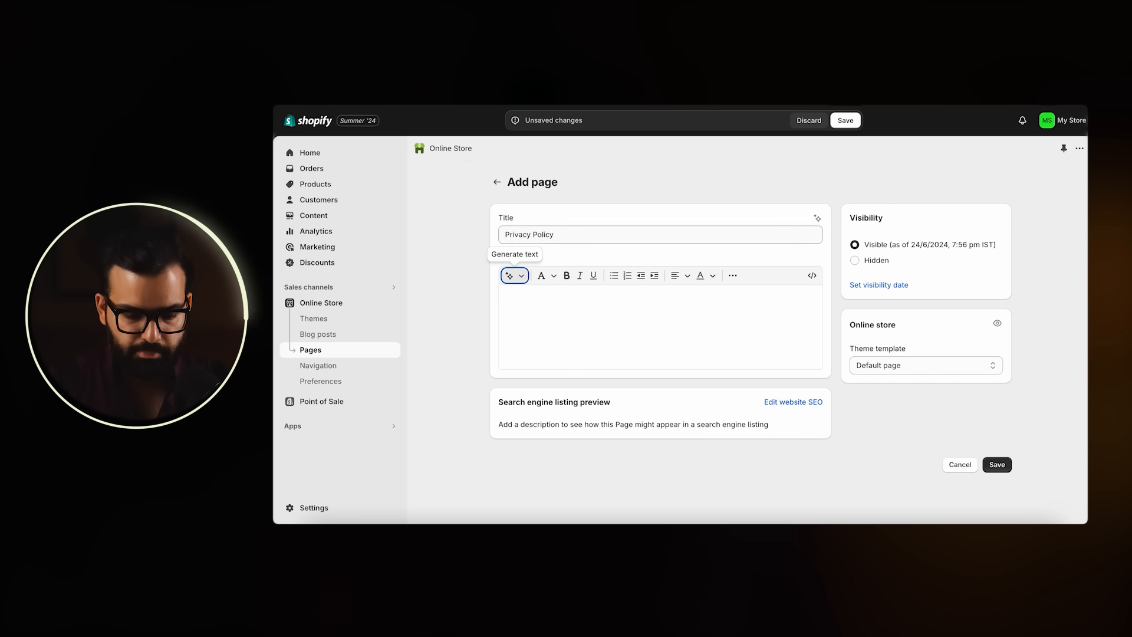
pyautogui.click(716, 309)
pyautogui.hotkey('ctrl', 'v')
pyautogui.scroll(-4, 936, 487)
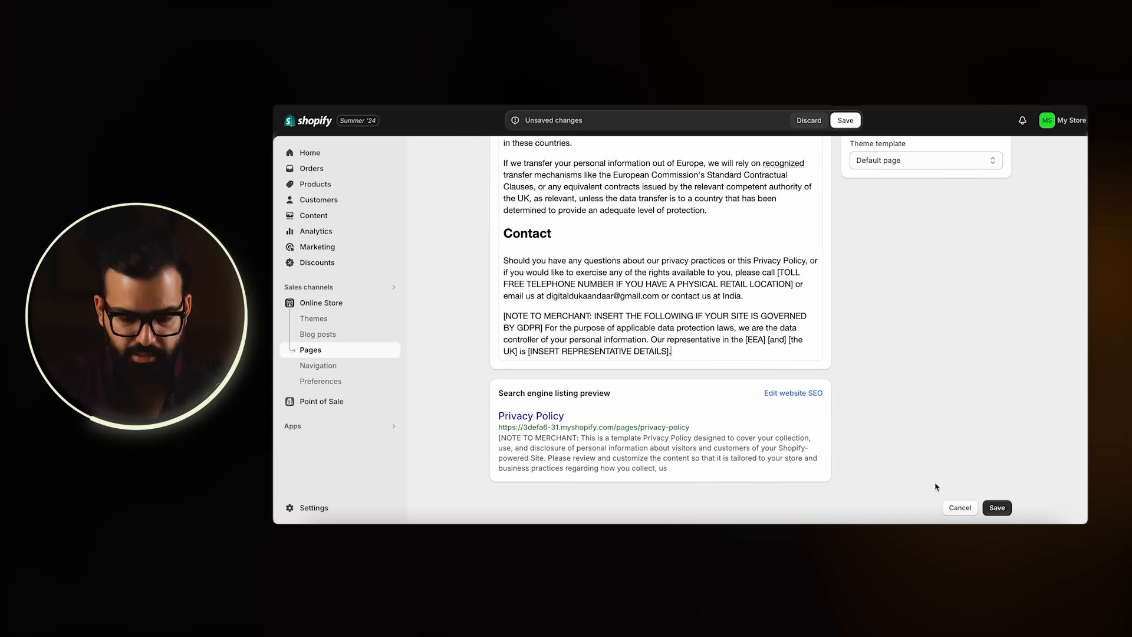
pyautogui.click(996, 508)
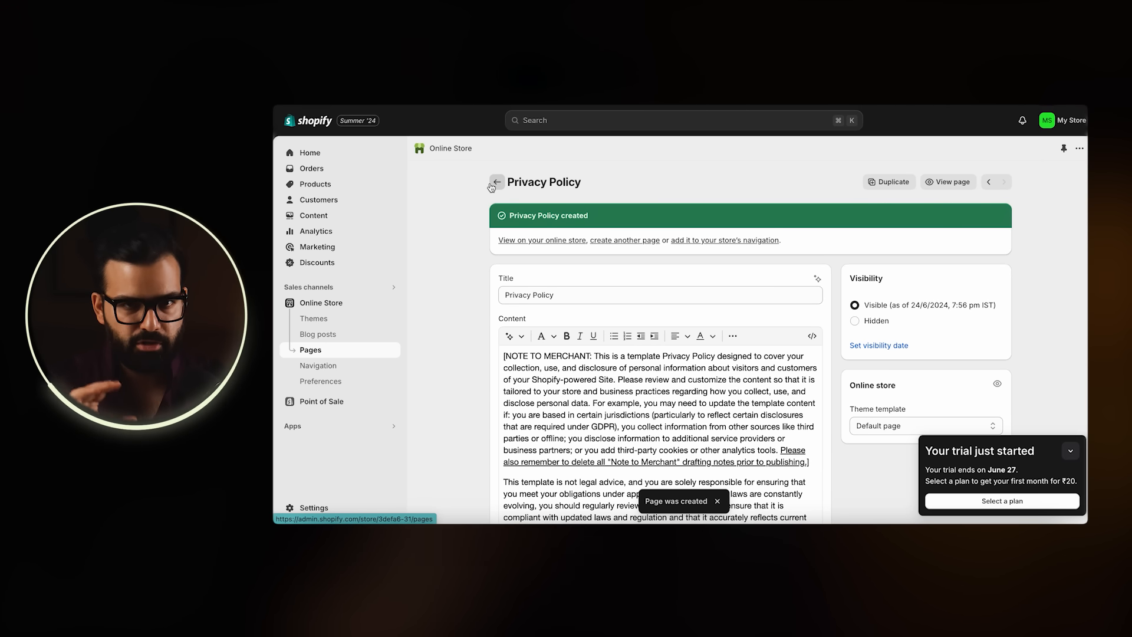
# In the store navigation, add a footer menu item that links to the Privacy Policy page.
pyautogui.click(329, 370)
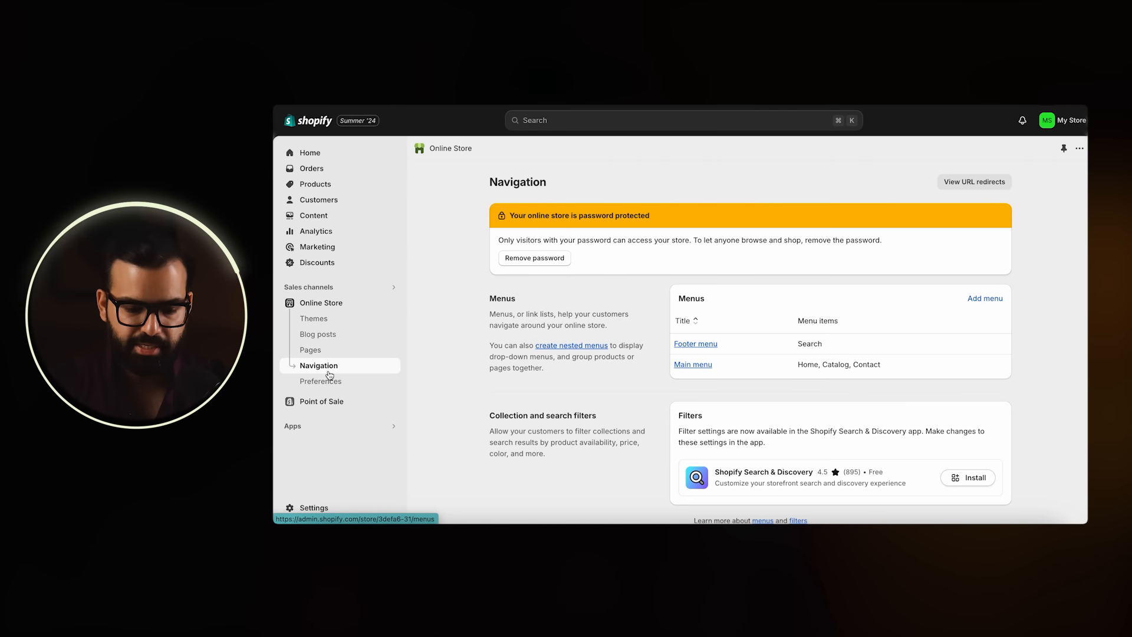
pyautogui.click(696, 332)
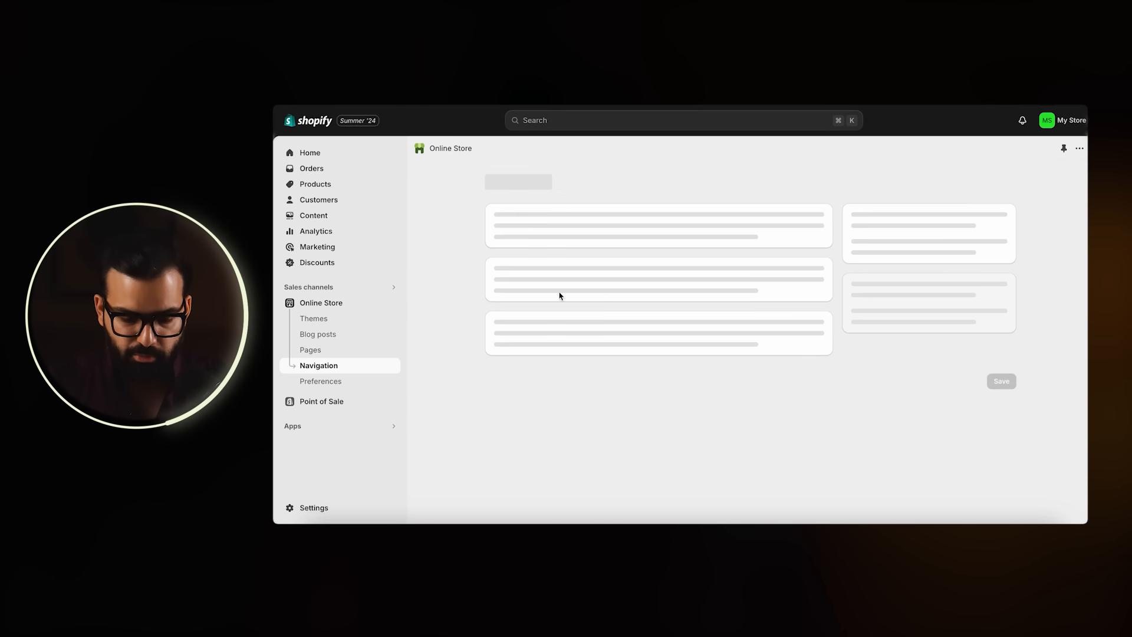
pyautogui.click(569, 355)
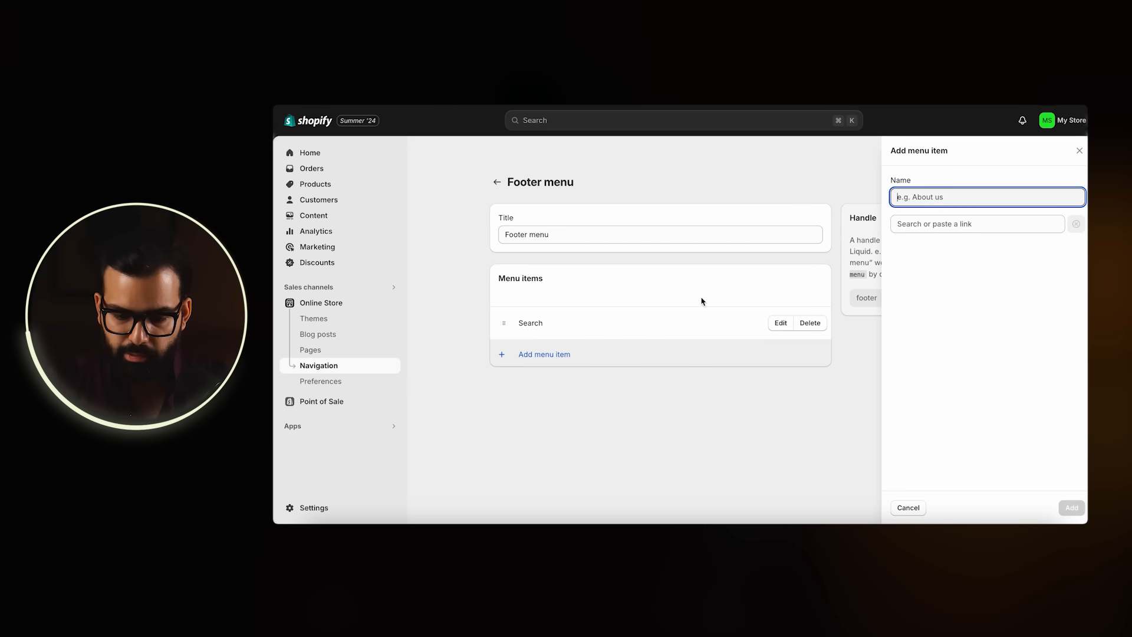
pyautogui.click(931, 223)
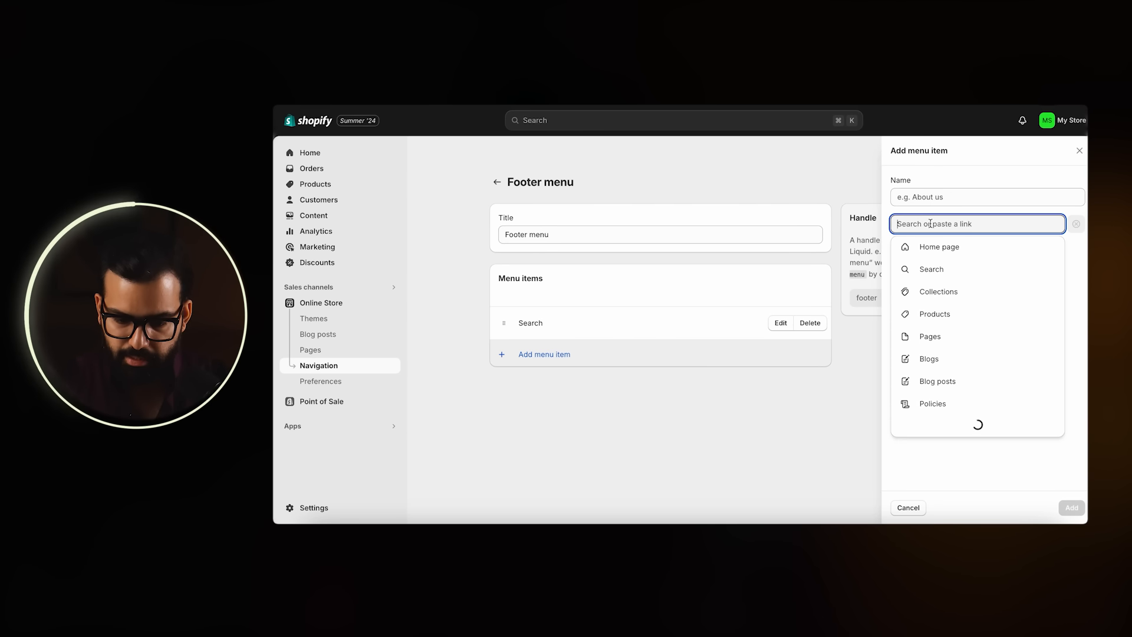
pyautogui.click(936, 333)
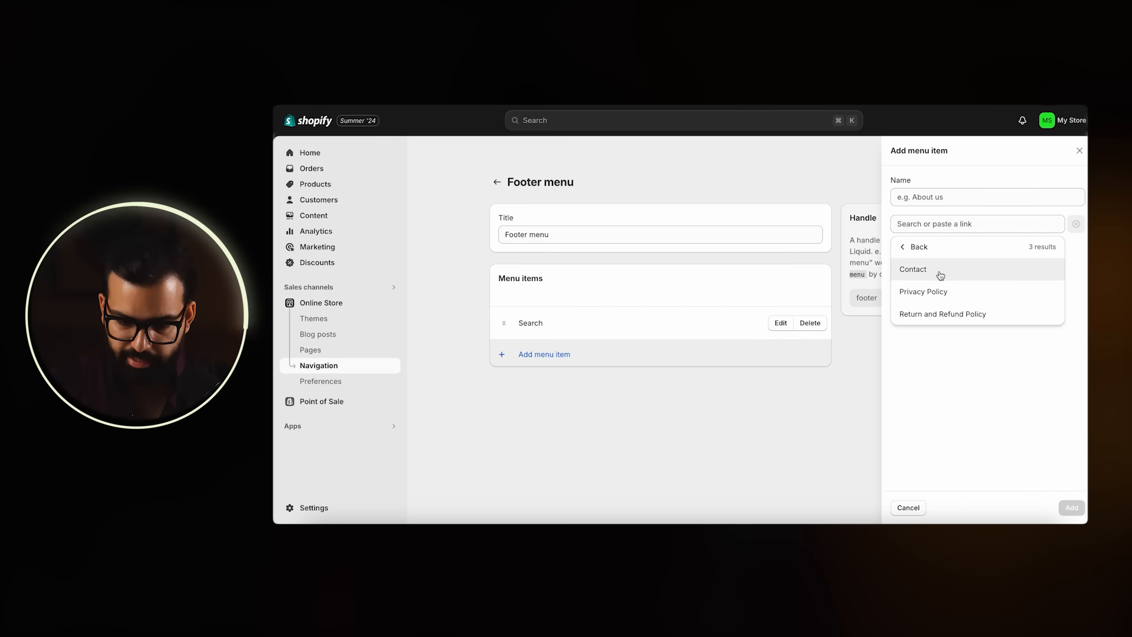
pyautogui.click(932, 293)
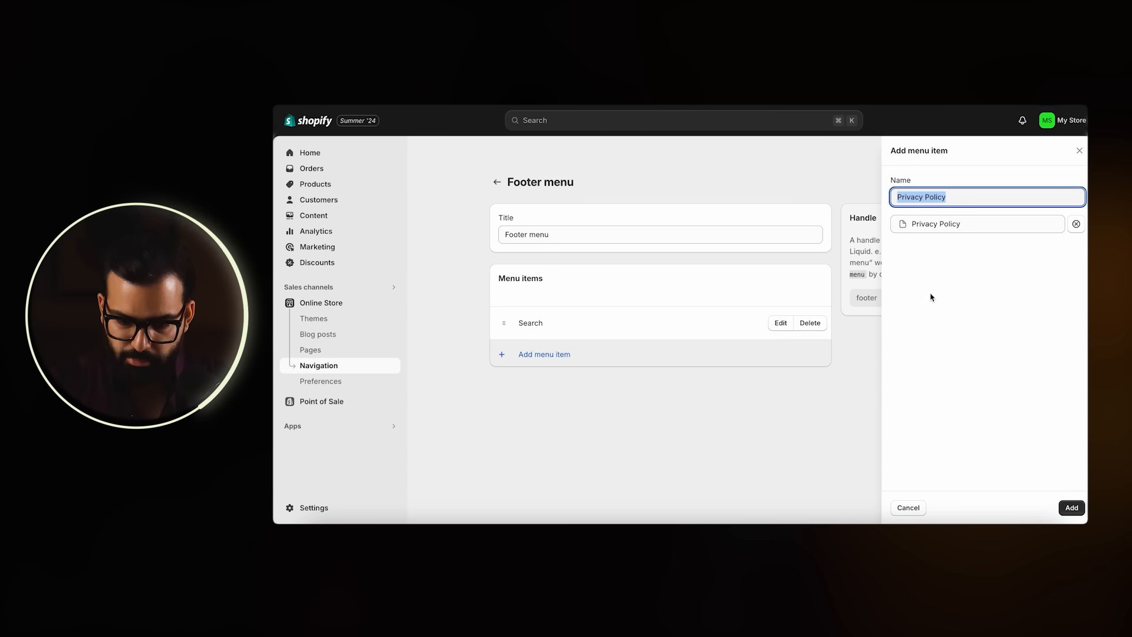
pyautogui.click(1072, 509)
# Add a footer menu item linking to the Return and Refund Policy page, move Privacy Policy above Search and save the menu.
pyautogui.click(687, 380)
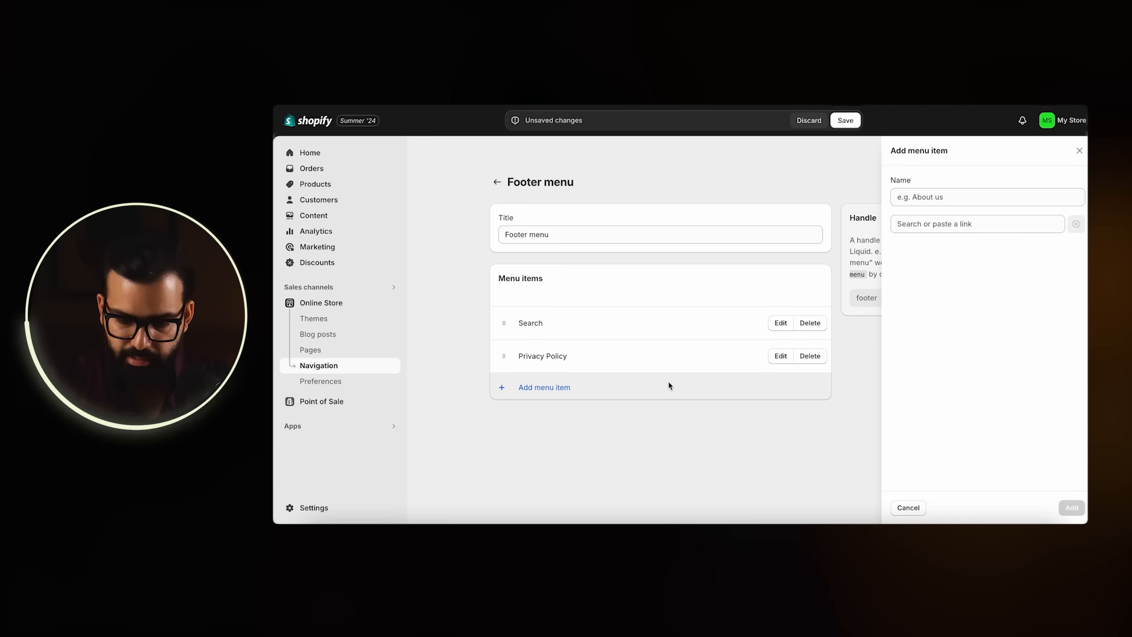
pyautogui.click(936, 223)
pyautogui.click(941, 337)
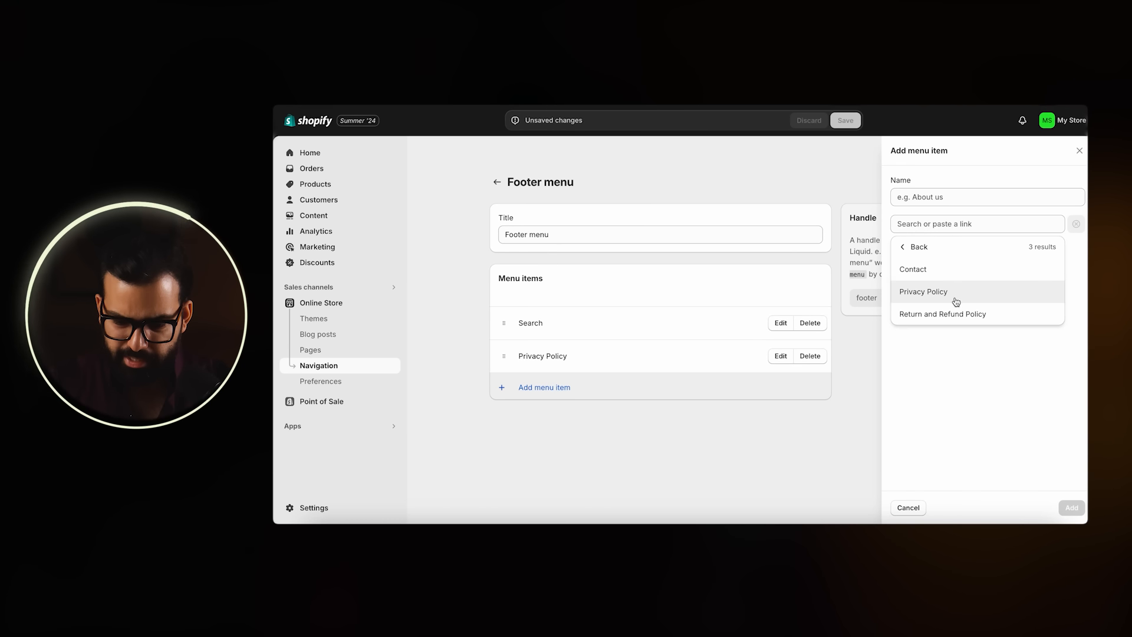
pyautogui.click(944, 316)
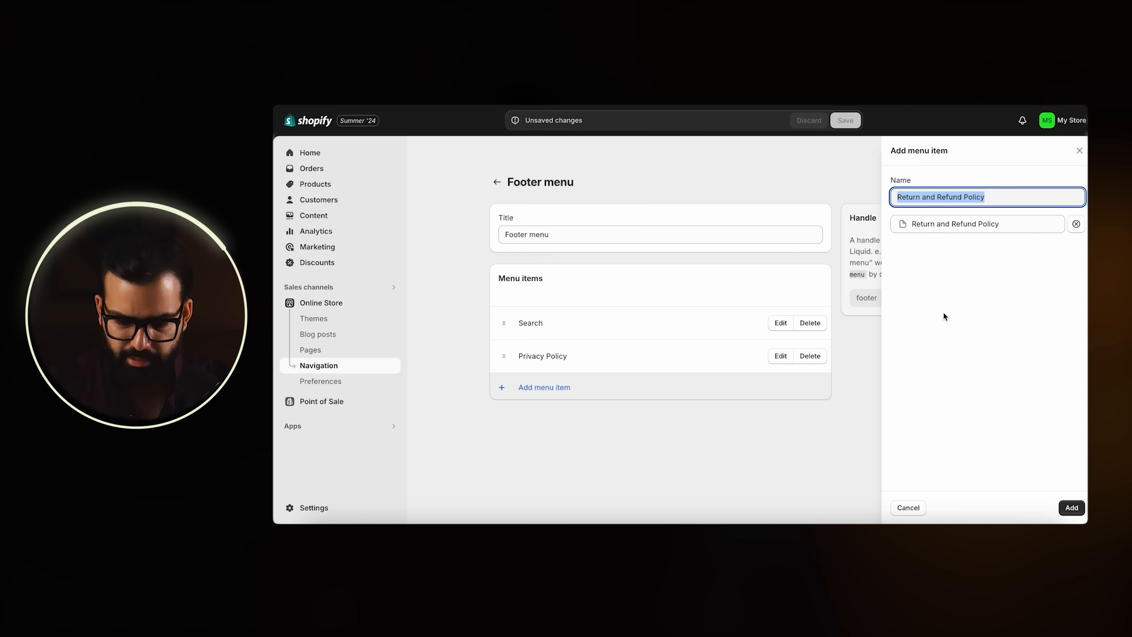
pyautogui.click(1070, 509)
pyautogui.moveTo(503, 356); pyautogui.dragTo(514, 316)
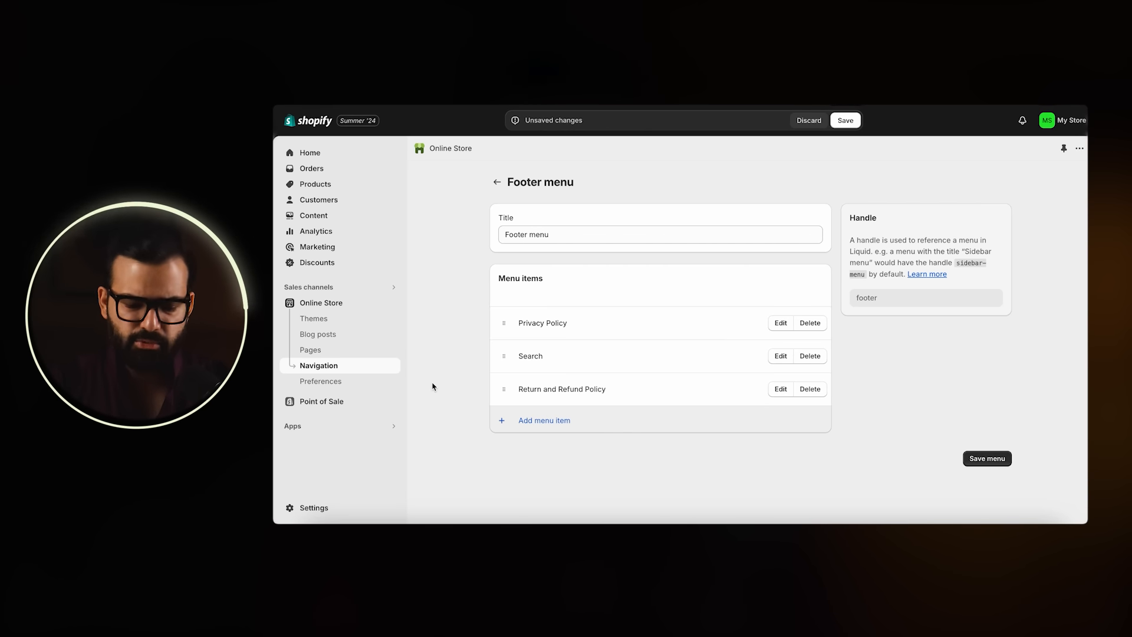
pyautogui.click(990, 459)
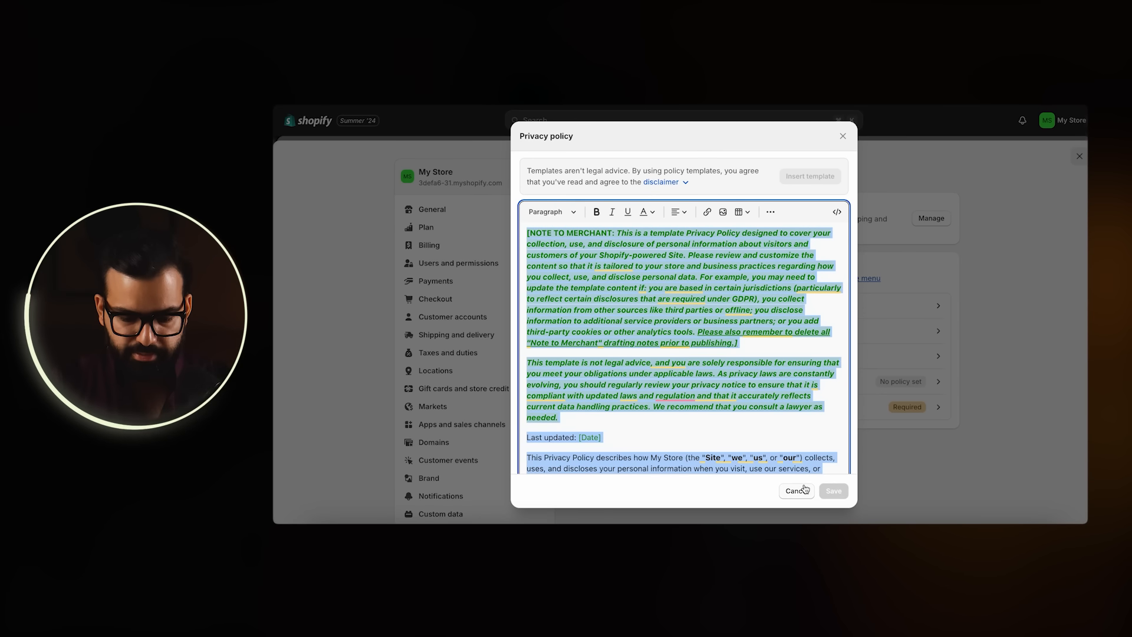
# Close the privacy policy editor without changes and open the current Dawn theme for customization.
pyautogui.click(804, 488)
pyautogui.click(313, 121)
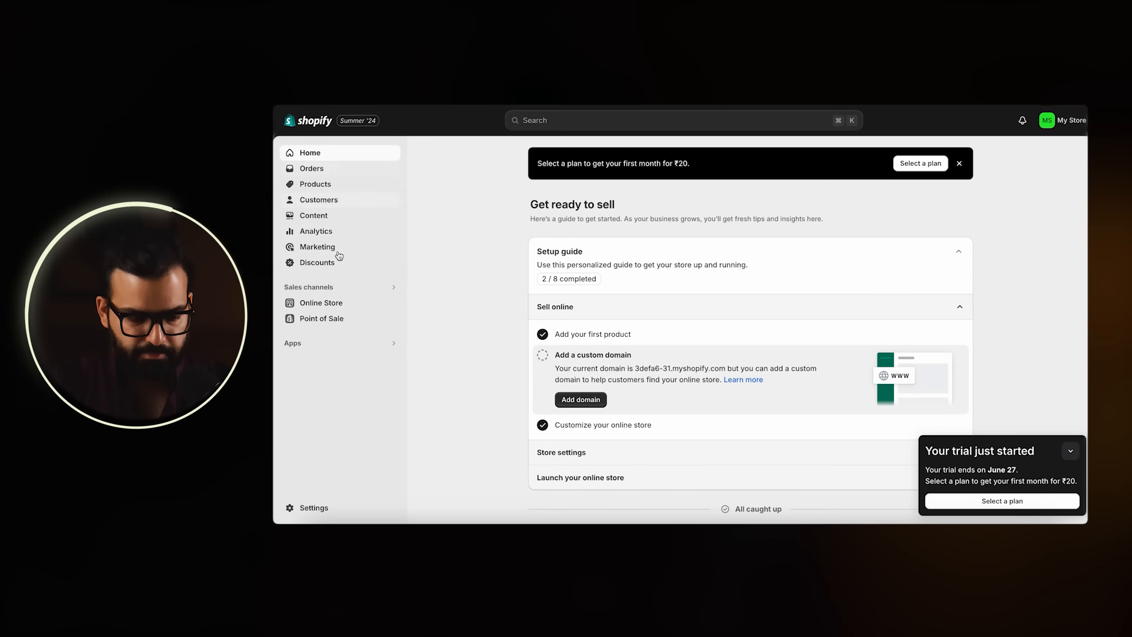
pyautogui.click(337, 305)
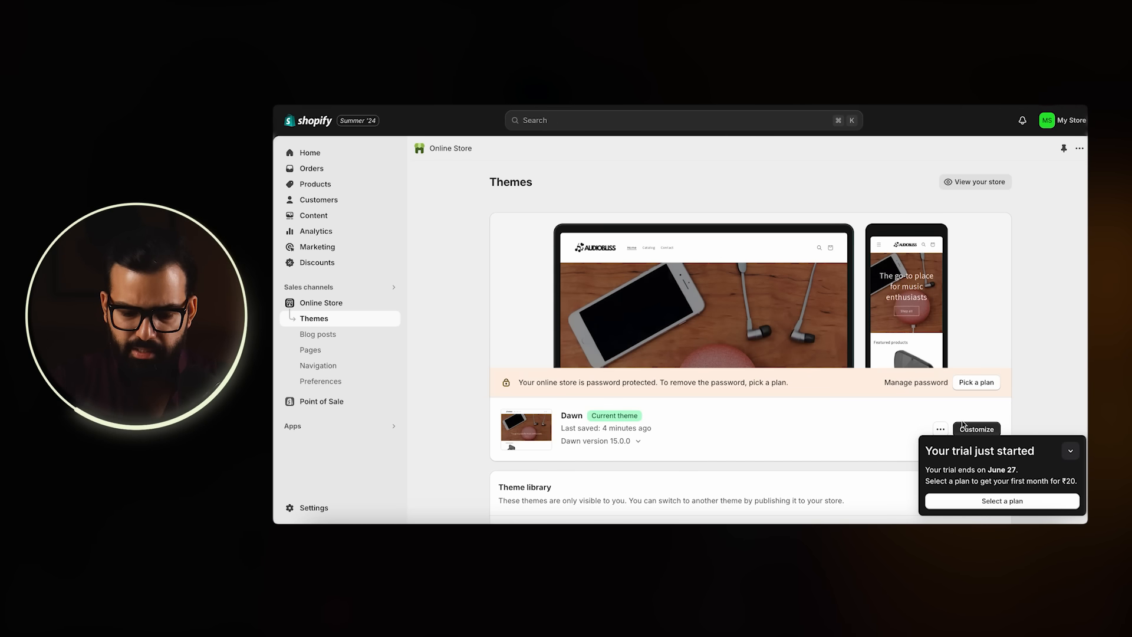
pyautogui.click(967, 430)
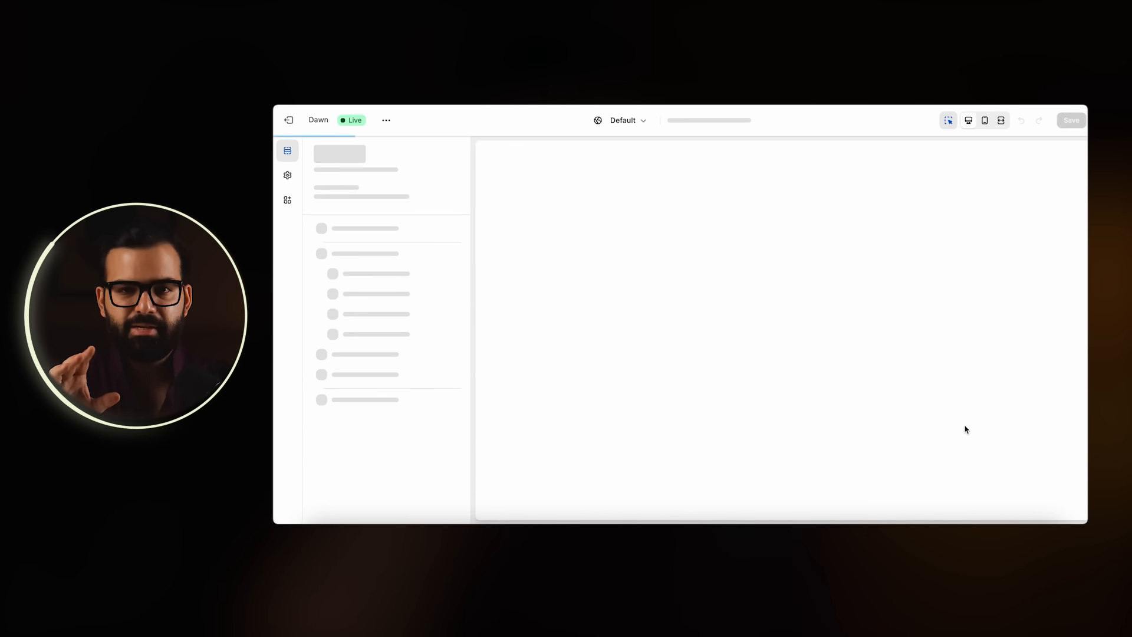
# Examine the home page footer in the preview and look through the Footer section's settings.
pyautogui.scroll(-15, 756, 366)
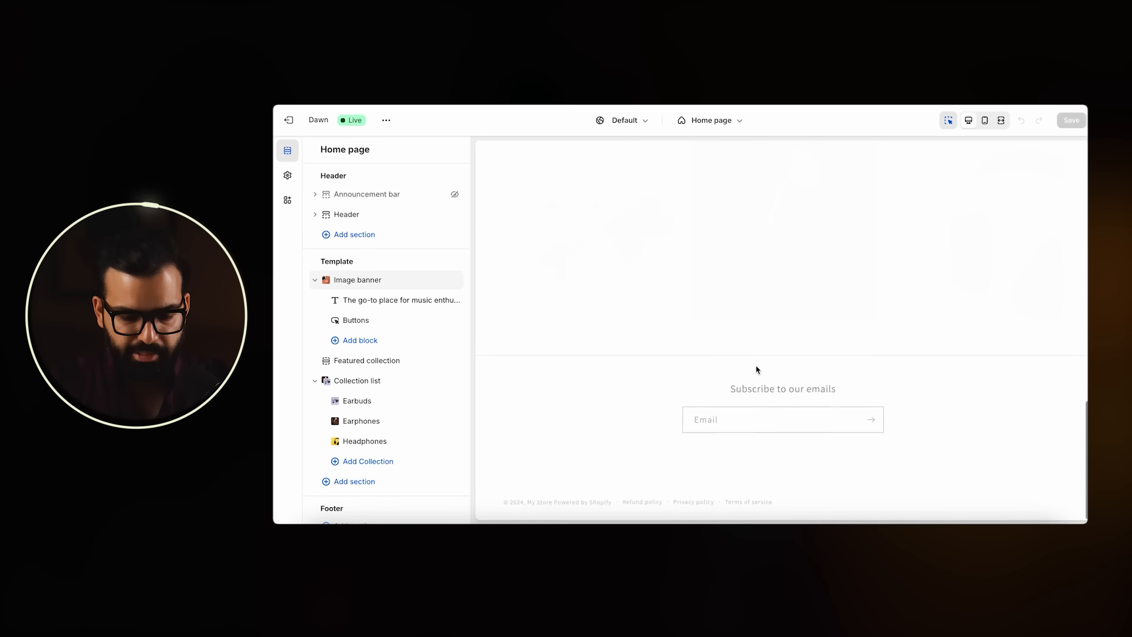
pyautogui.scroll(-1, 413, 413)
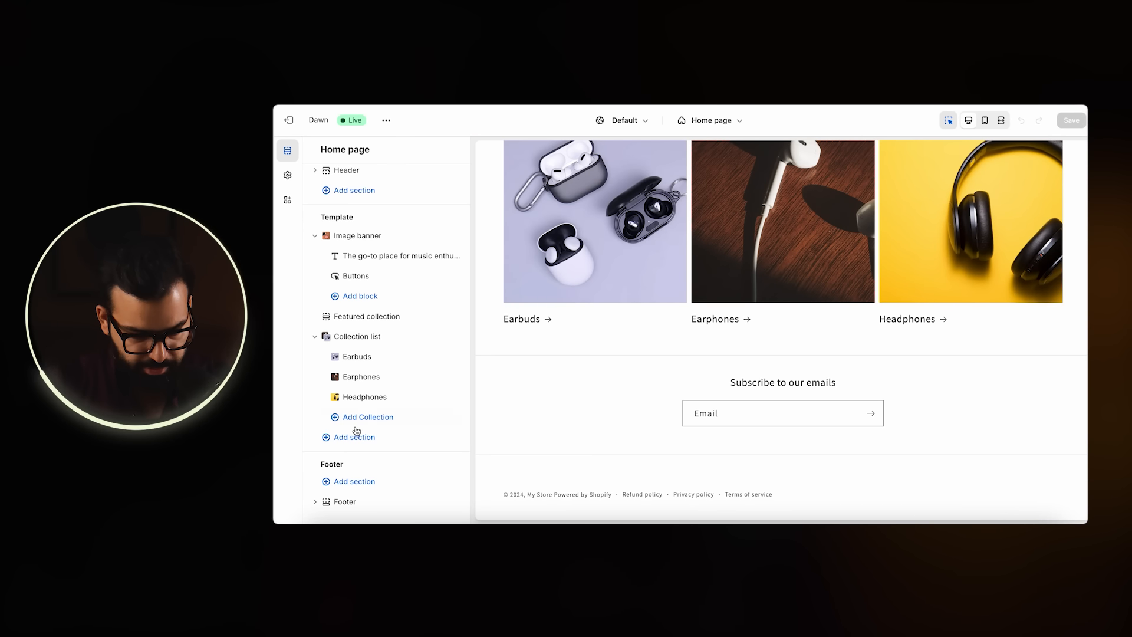
pyautogui.click(342, 501)
pyautogui.scroll(-3, 354, 397)
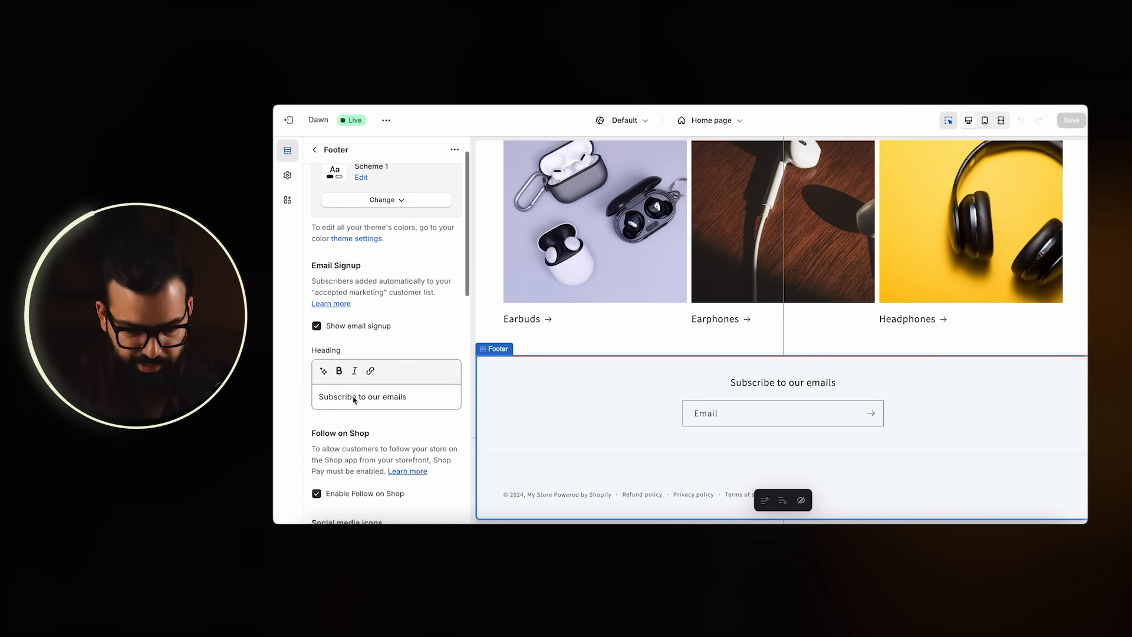
pyautogui.scroll(-6, 361, 399)
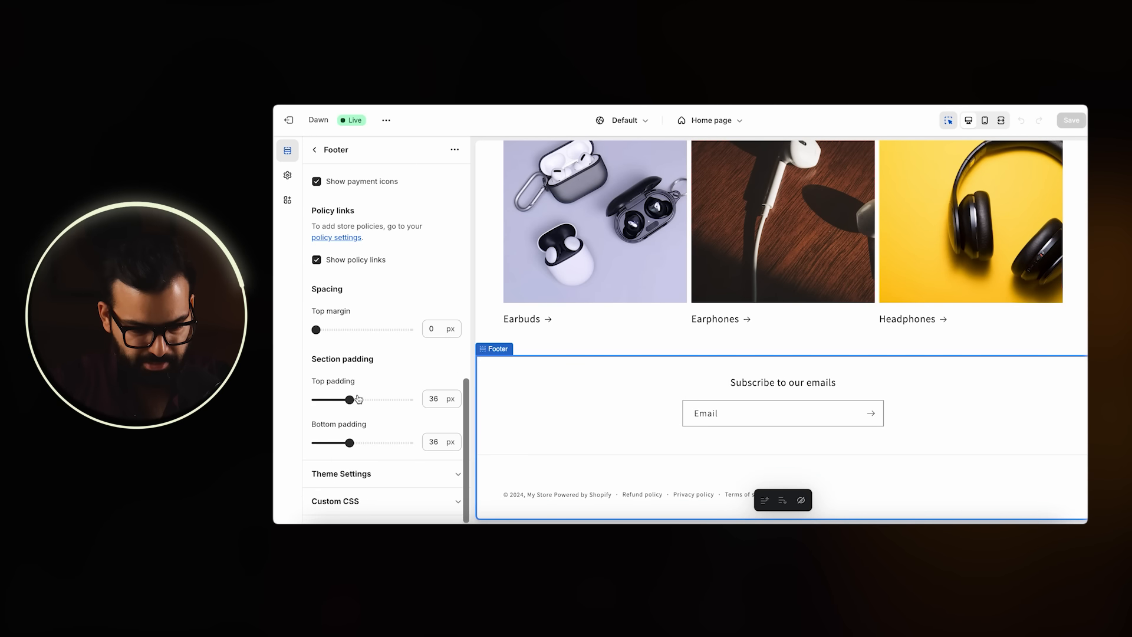
pyautogui.scroll(10, 359, 399)
pyautogui.click(316, 152)
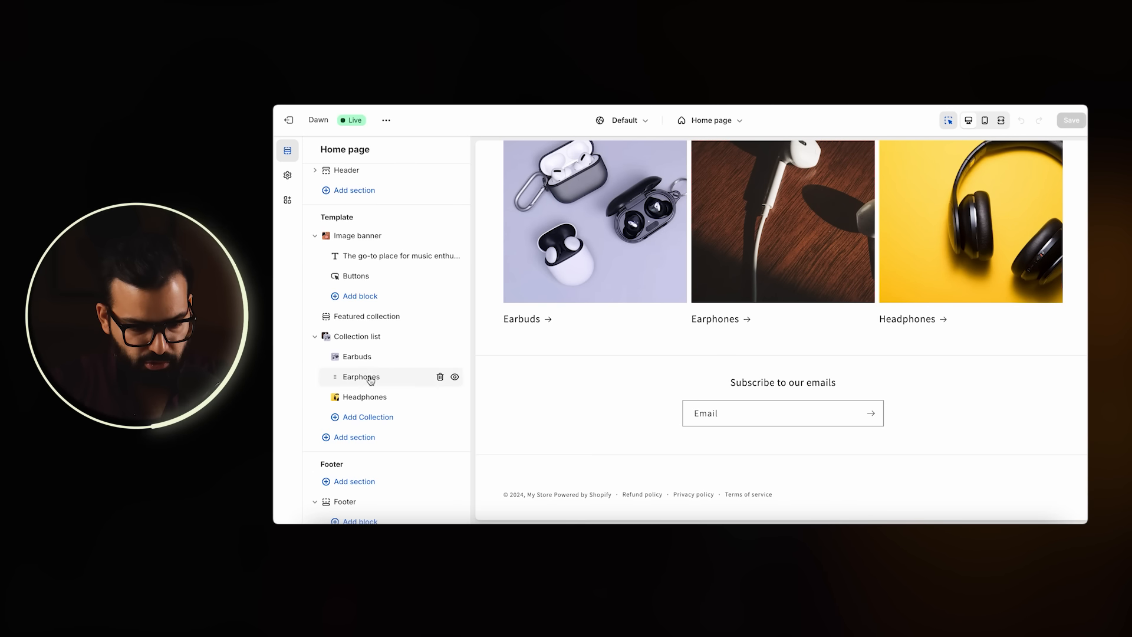
# Add a Menu block to the Footer section of the theme.
pyautogui.scroll(-2, 377, 377)
pyautogui.click(353, 461)
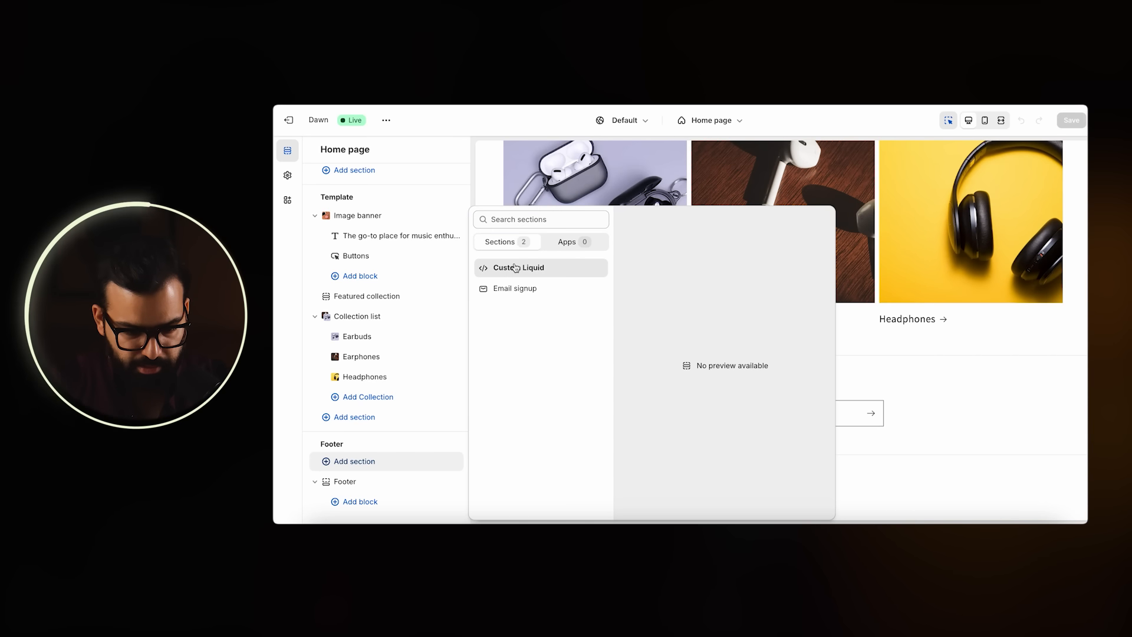
pyautogui.click(381, 448)
pyautogui.click(360, 501)
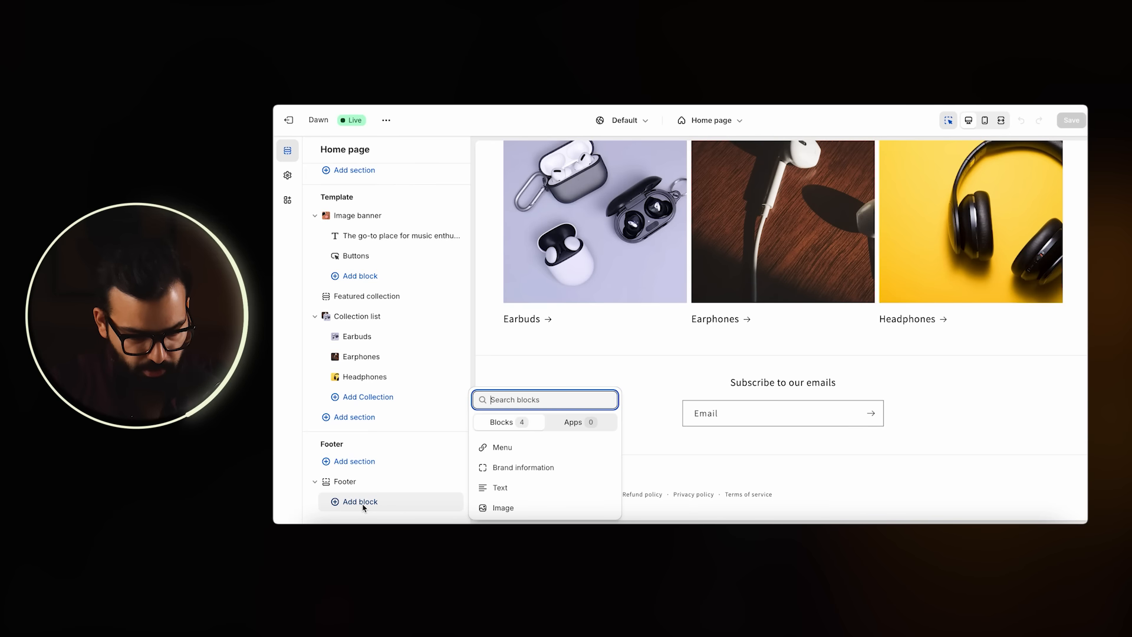
pyautogui.click(538, 451)
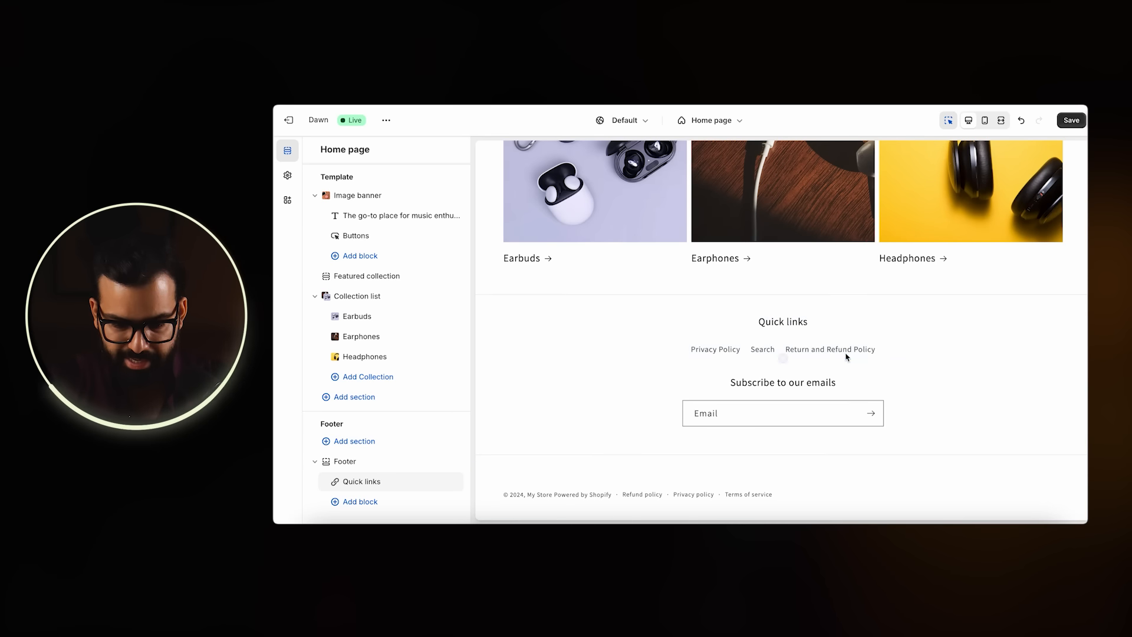
# Review the menu assigned to the Quick links block and check its items in the store navigation.
pyautogui.click(372, 481)
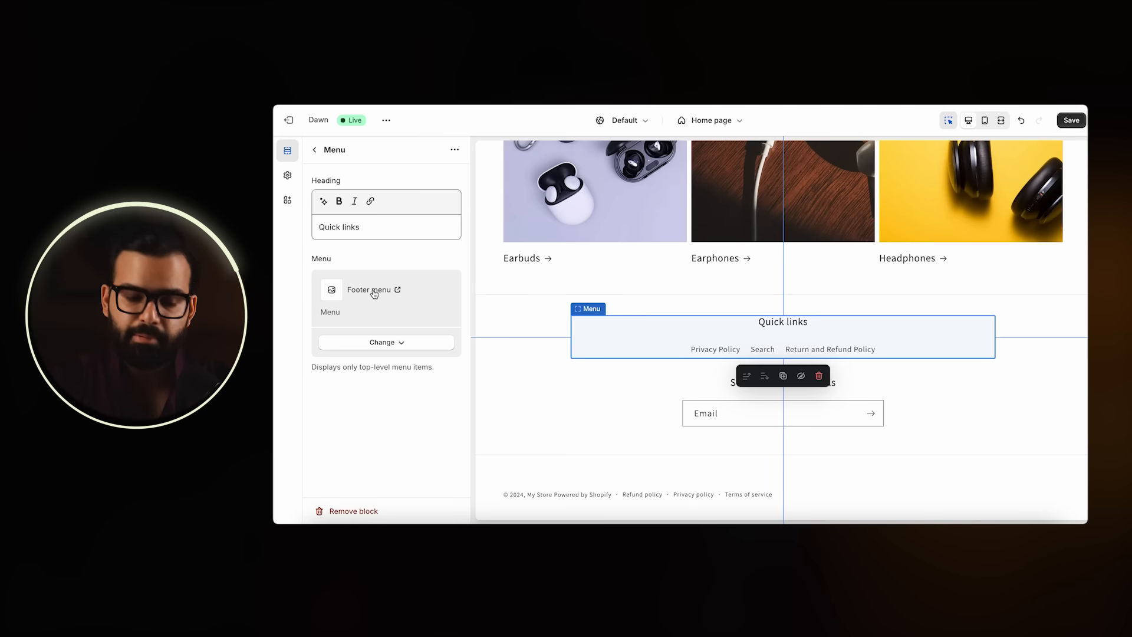
pyautogui.click(381, 344)
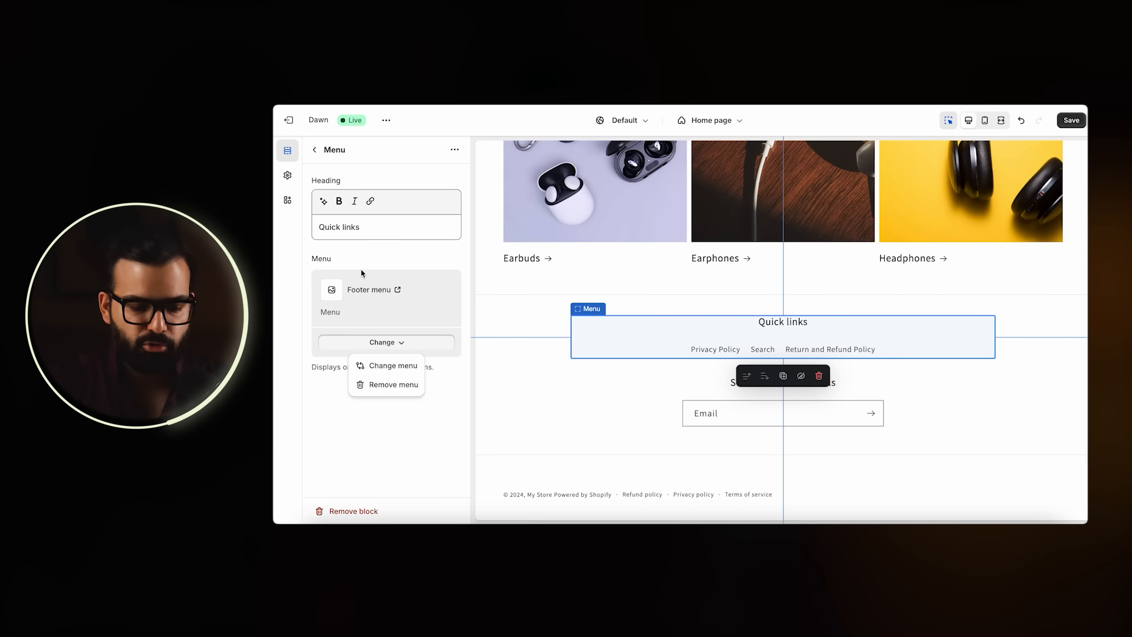
pyautogui.scroll(15, 707, 336)
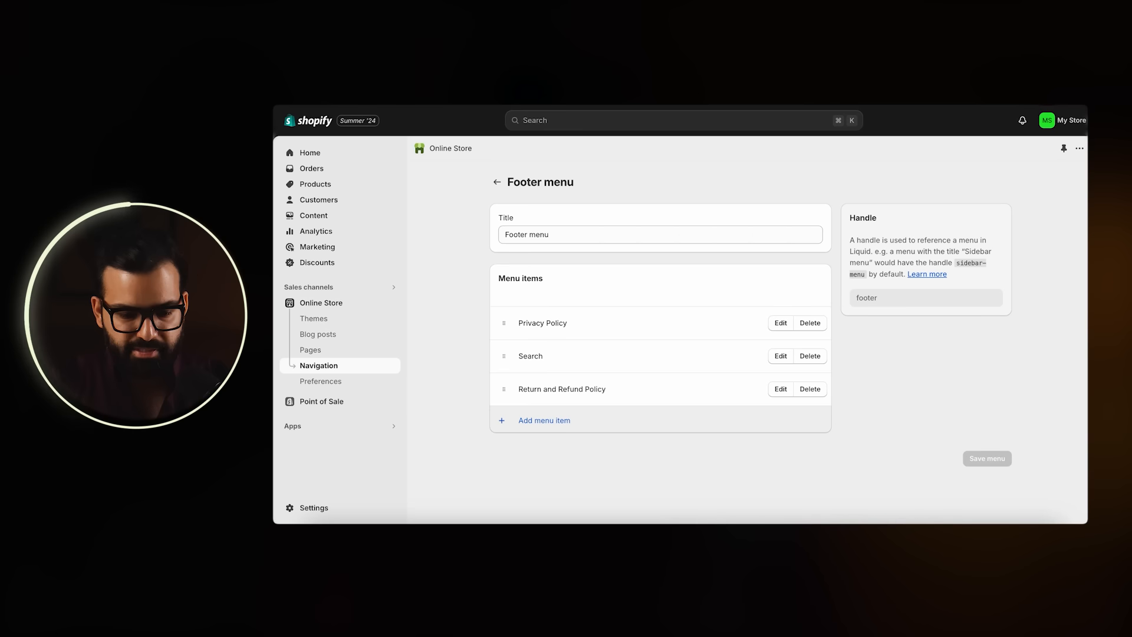
pyautogui.click(496, 182)
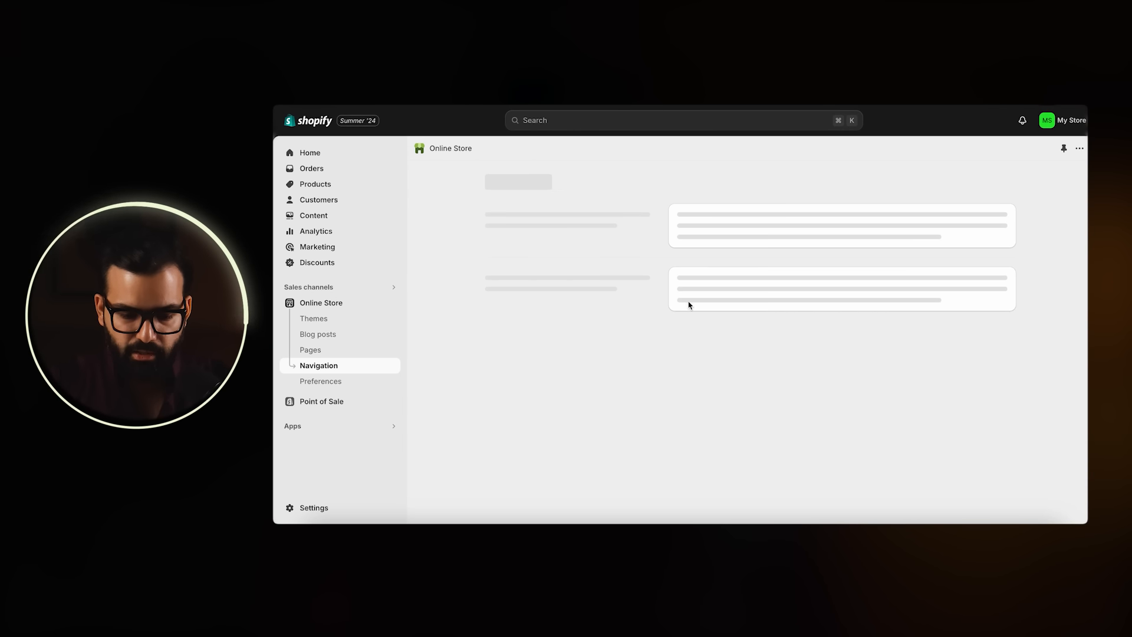
pyautogui.click(694, 363)
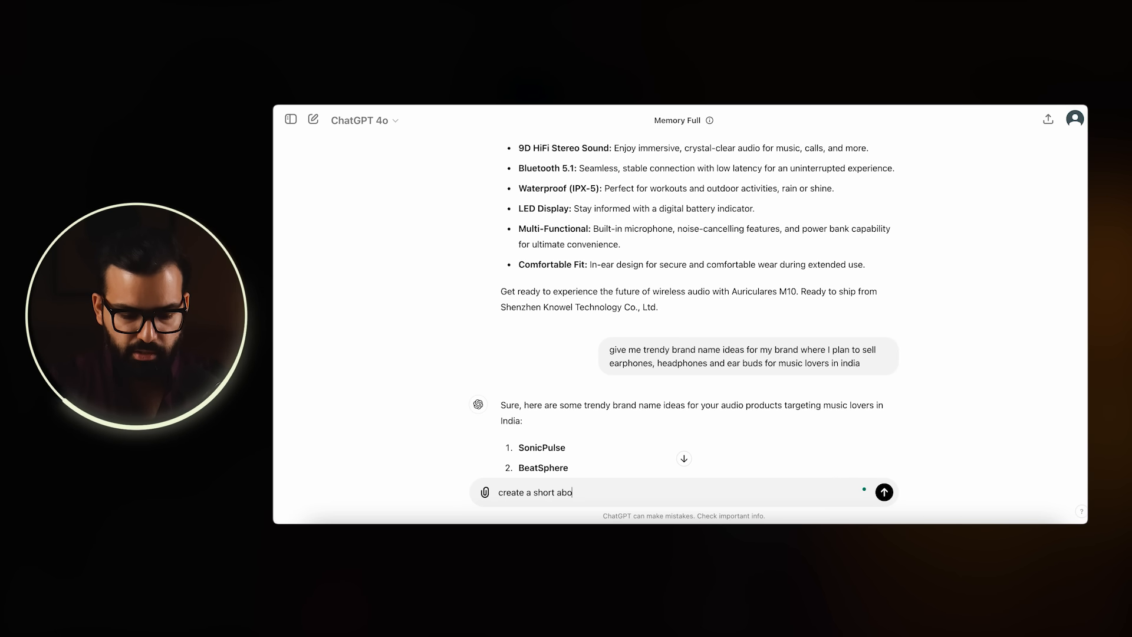
# Ask ChatGPT to "create a short about us page" and select text from the generated About Us page.
pyautogui.write('page')
pyautogui.press('Return')
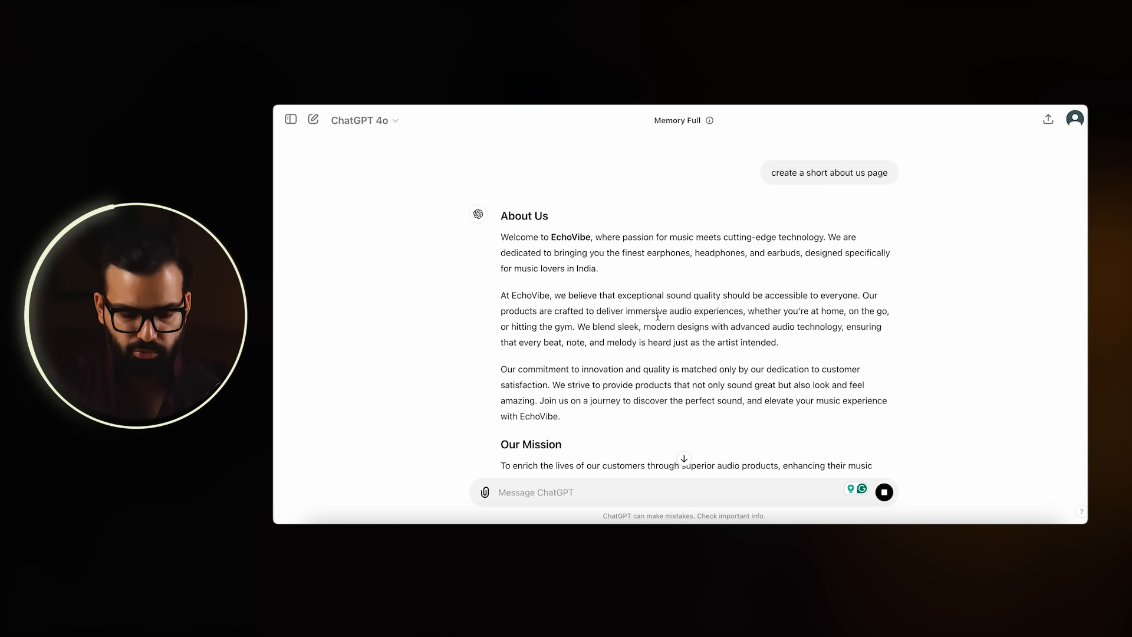
pyautogui.scroll(3, 566, 349)
pyautogui.moveTo(502, 276); pyautogui.dragTo(653, 381)
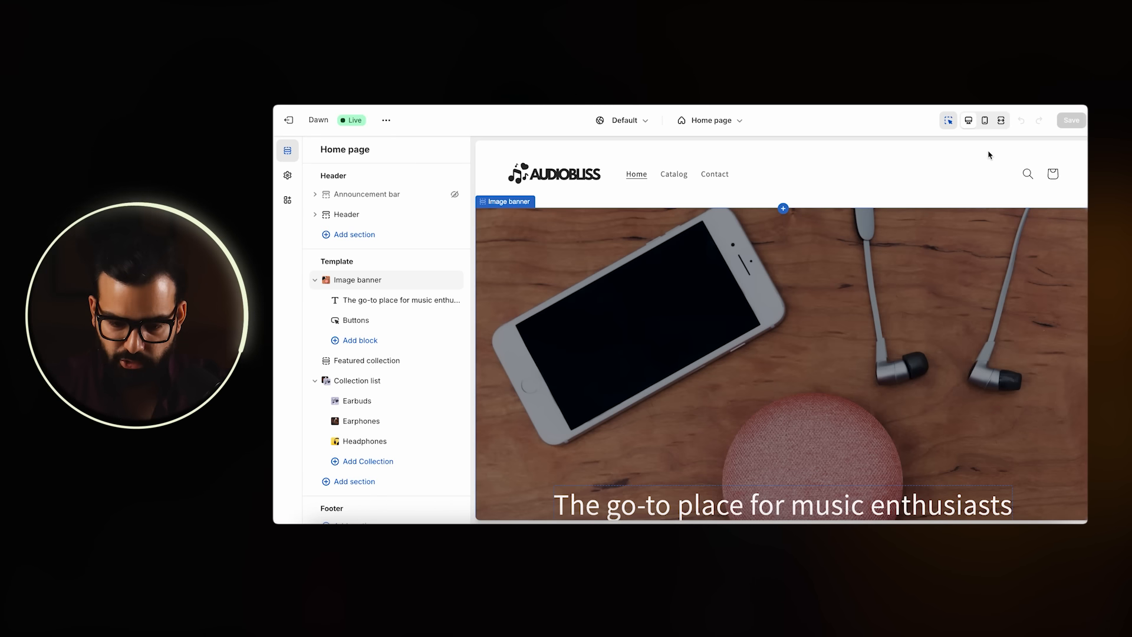
# Switch the theme editor to the mobile preview and look through the home page layout.
pyautogui.click(984, 120)
pyautogui.scroll(-3, 787, 309)
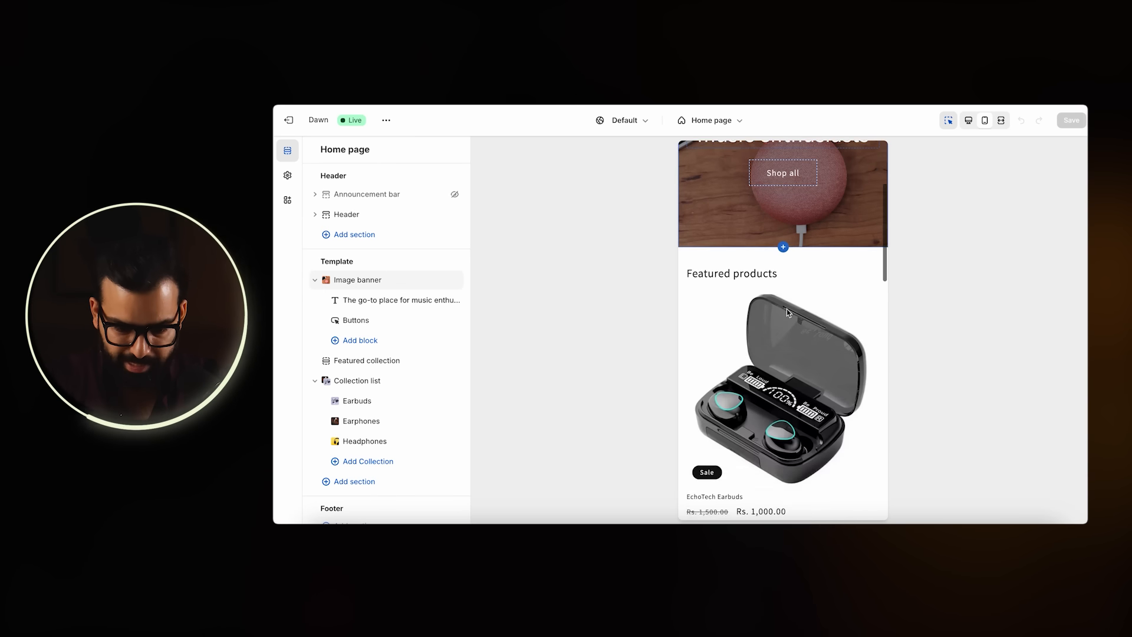
pyautogui.scroll(-10, 786, 309)
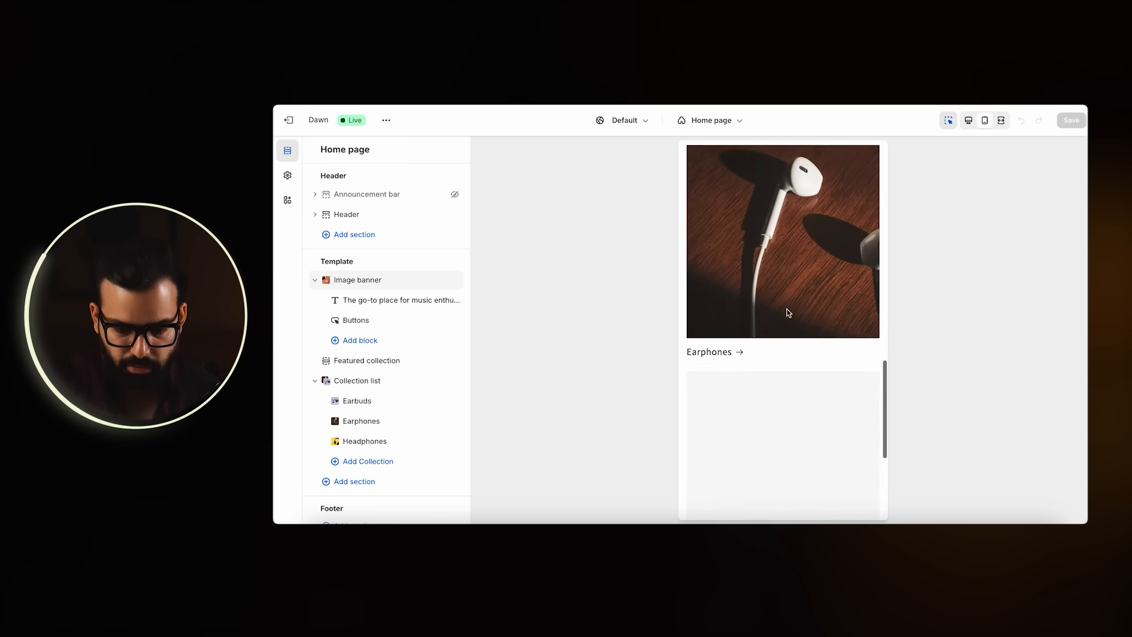
pyautogui.scroll(-3, 786, 309)
pyautogui.scroll(15, 787, 309)
pyautogui.scroll(-2, 786, 309)
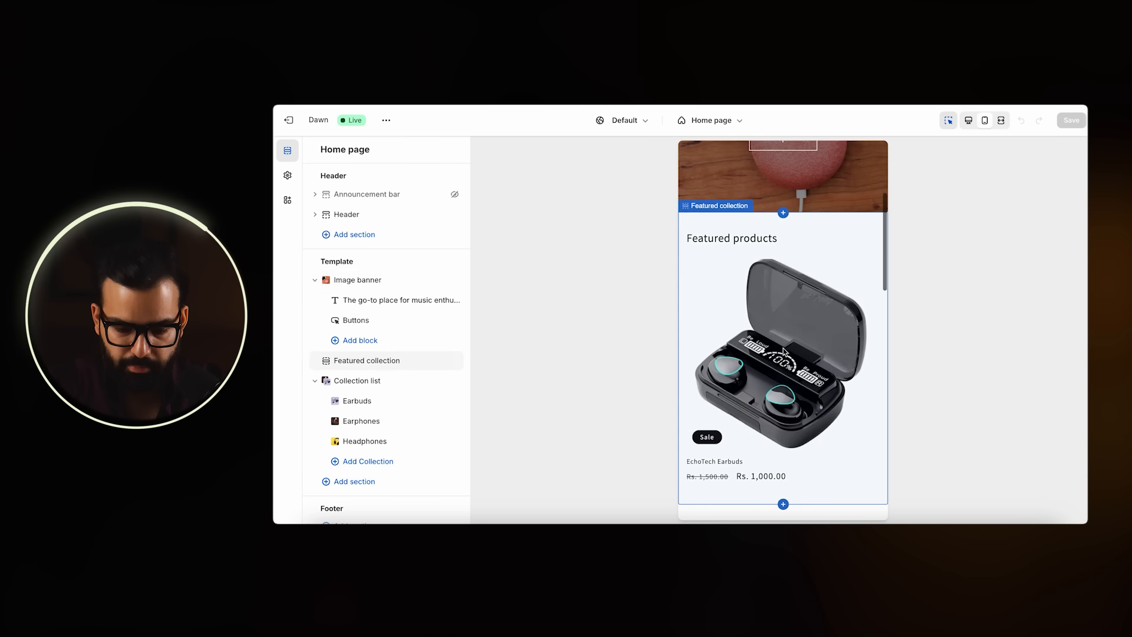
# Open the EchoTech Earbuds product page in the mobile preview and review its images, buy buttons and description.
pyautogui.click(785, 353)
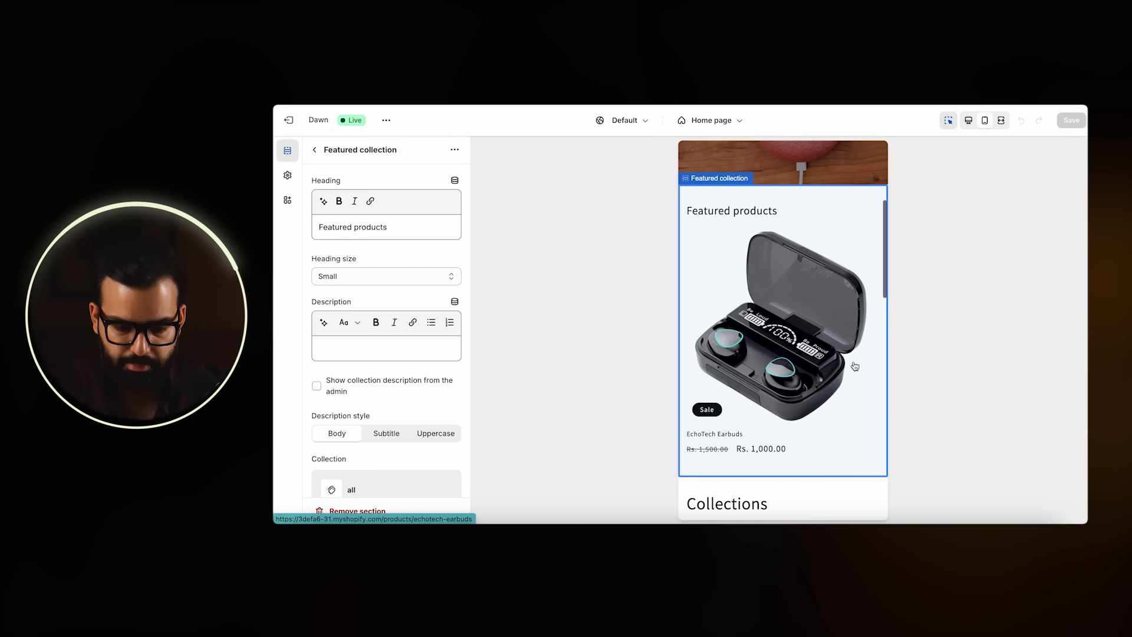
pyautogui.click(781, 346)
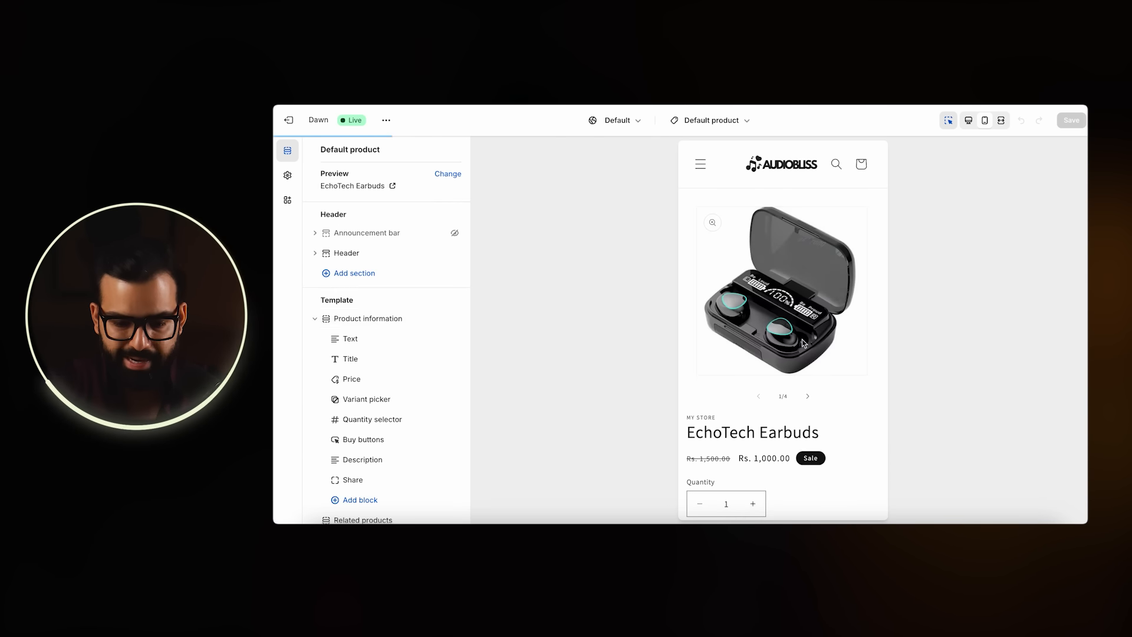
pyautogui.click(803, 343)
pyautogui.click(808, 350)
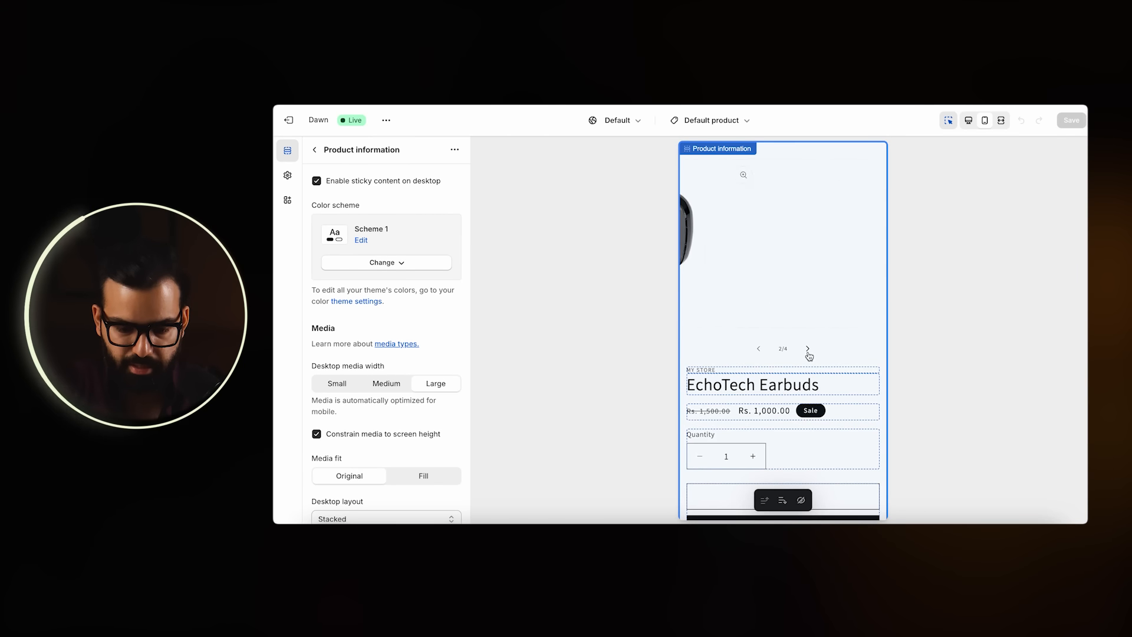
pyautogui.scroll(-10, 809, 355)
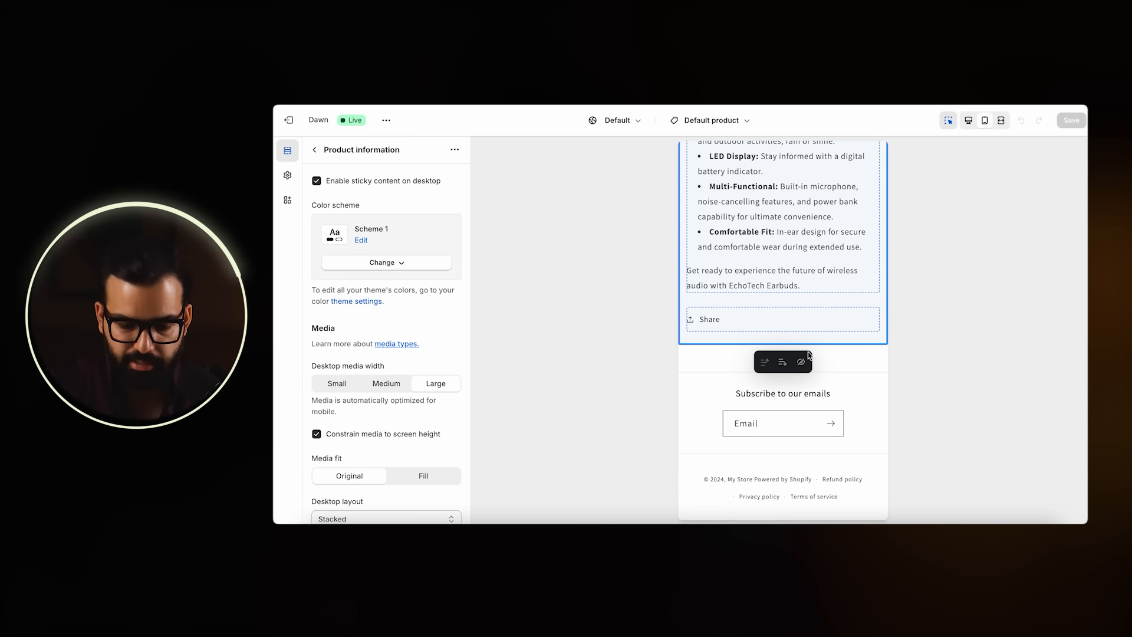
pyautogui.scroll(10, 809, 355)
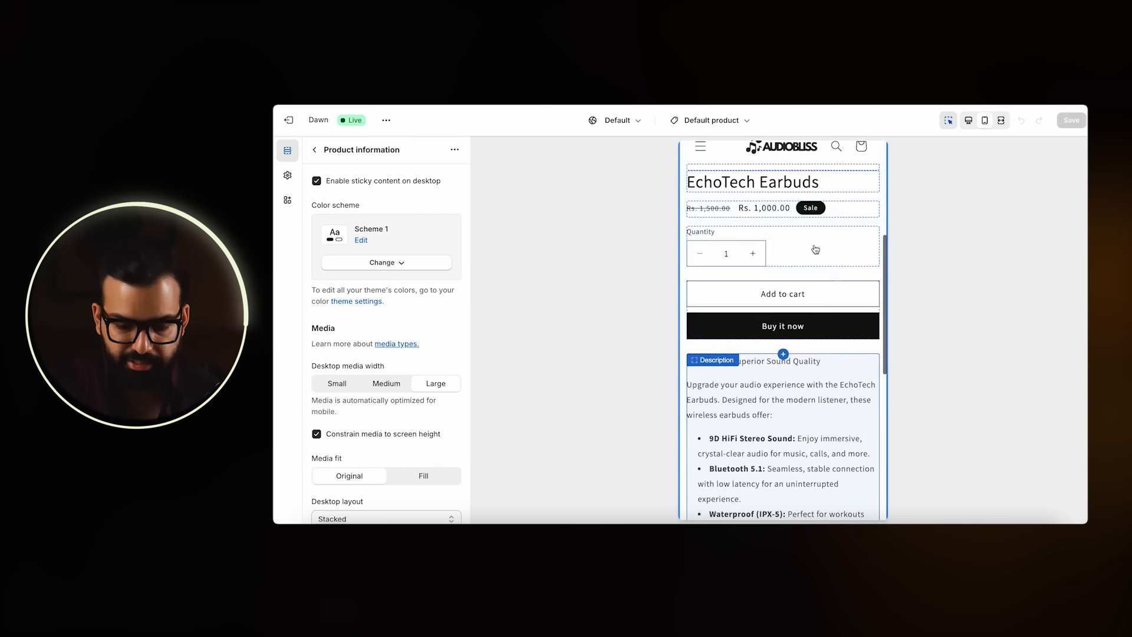
# Leave the theme editor, collapse the trial notice and reopen the current Dawn theme for customization.
pyautogui.click(316, 153)
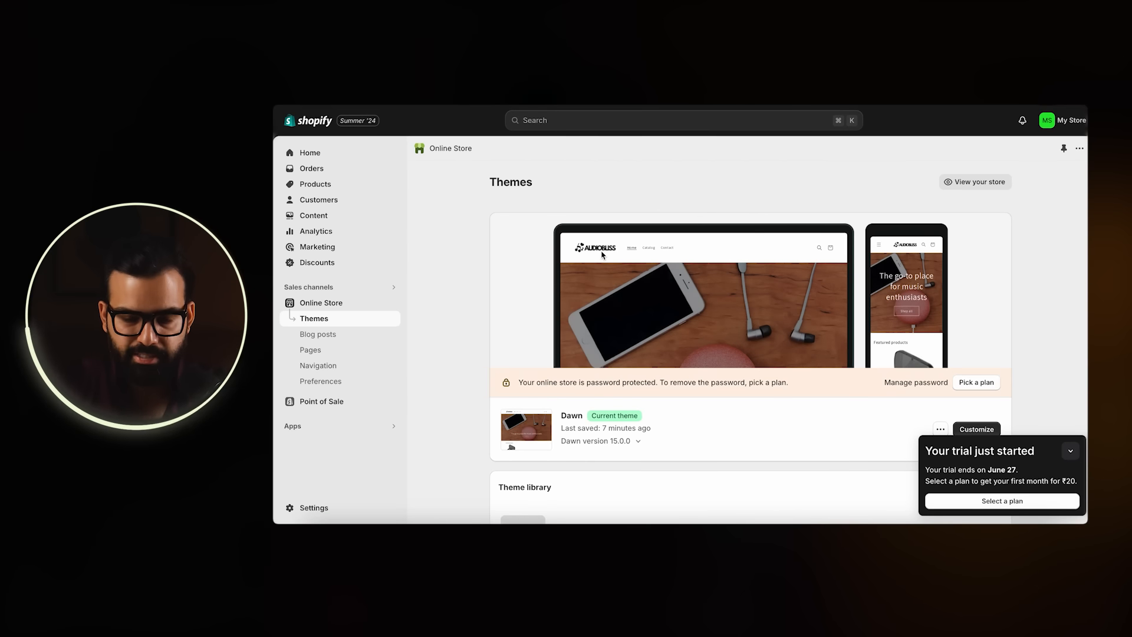
pyautogui.click(1071, 452)
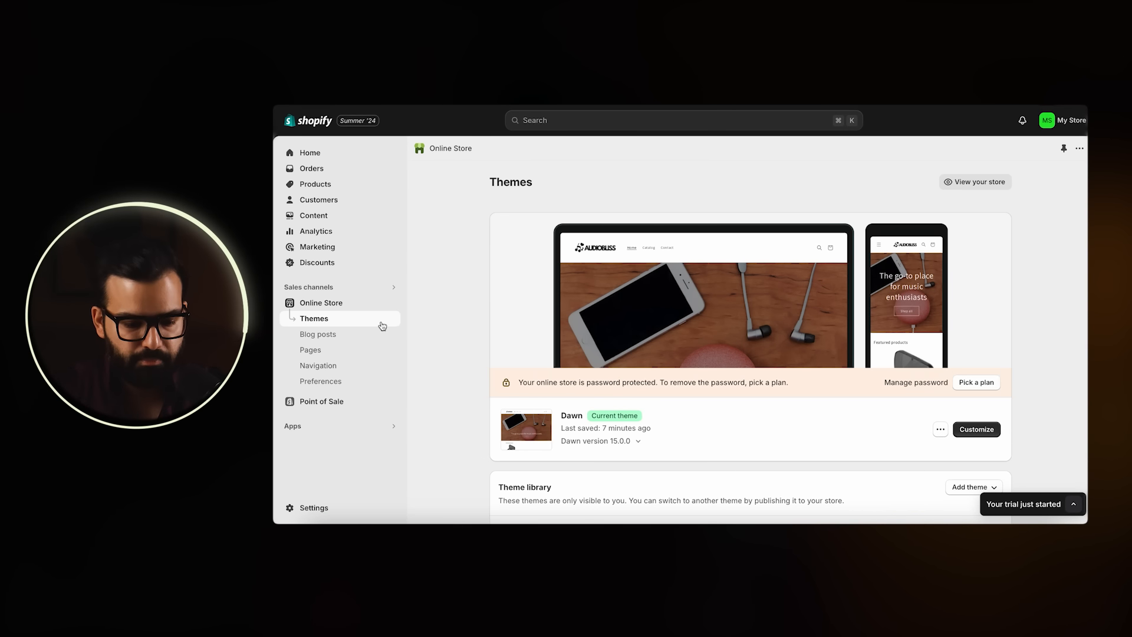
pyautogui.scroll(-1, 666, 353)
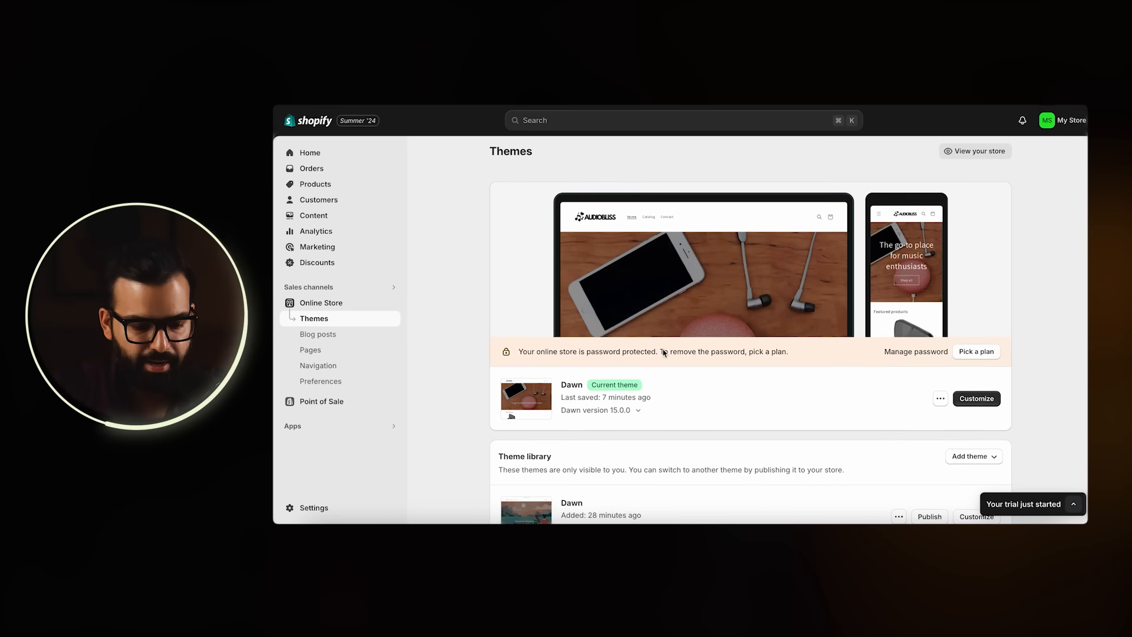
pyautogui.click(974, 398)
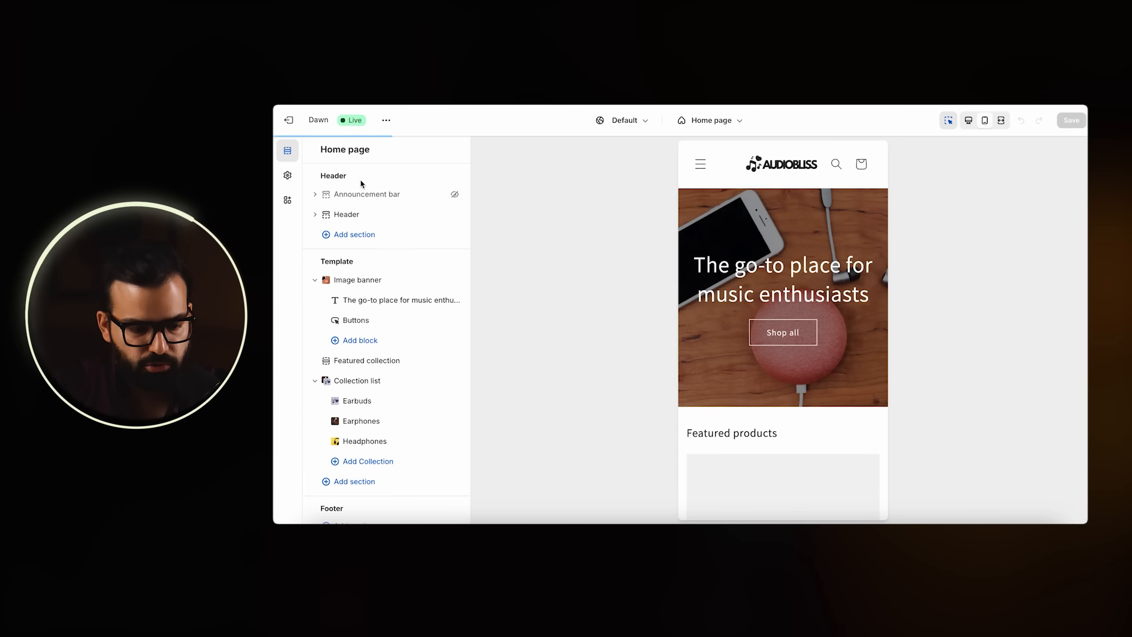
# Open the theme settings and review the logo options, including desktop logo width and favicon image.
pyautogui.scroll(-2, 369, 298)
pyautogui.scroll(2, 365, 506)
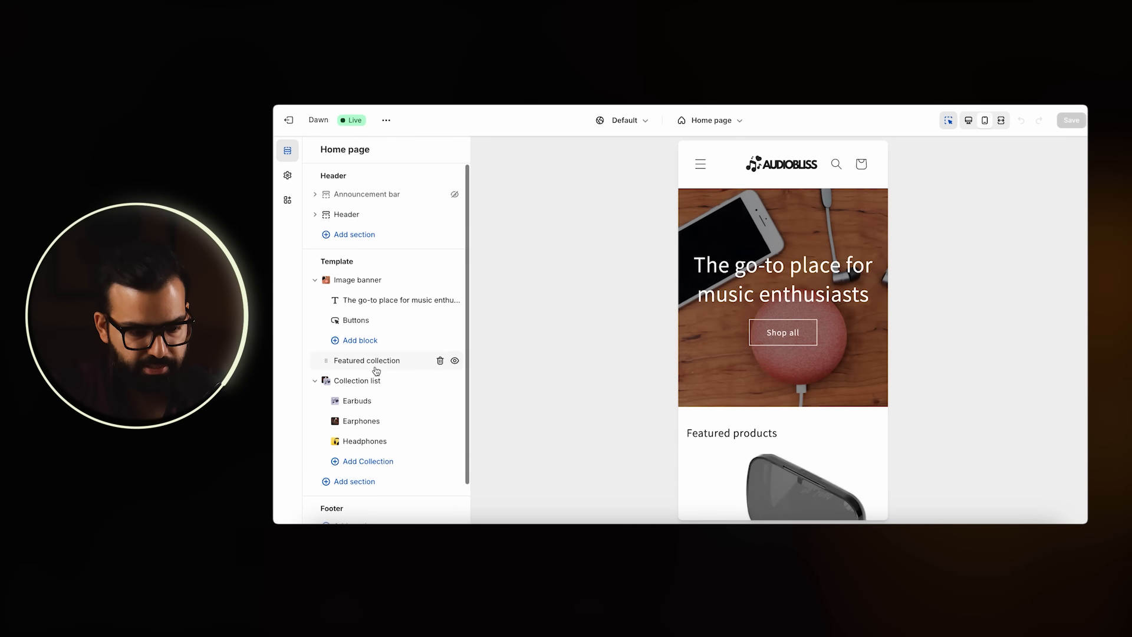
pyautogui.click(288, 176)
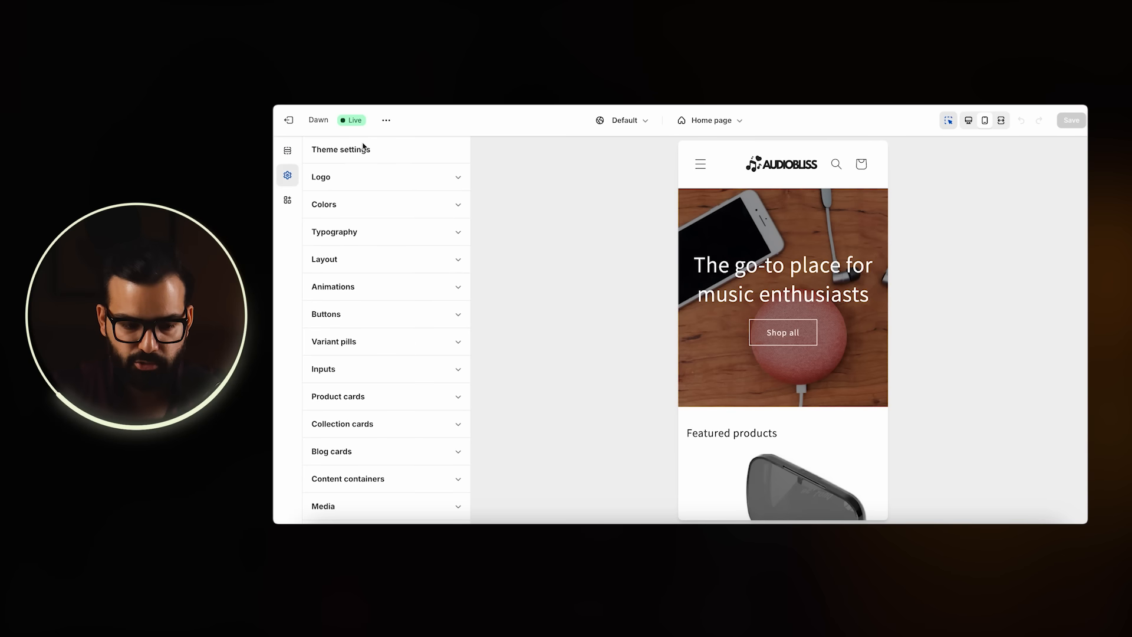
pyautogui.click(366, 177)
pyautogui.scroll(-2, 377, 271)
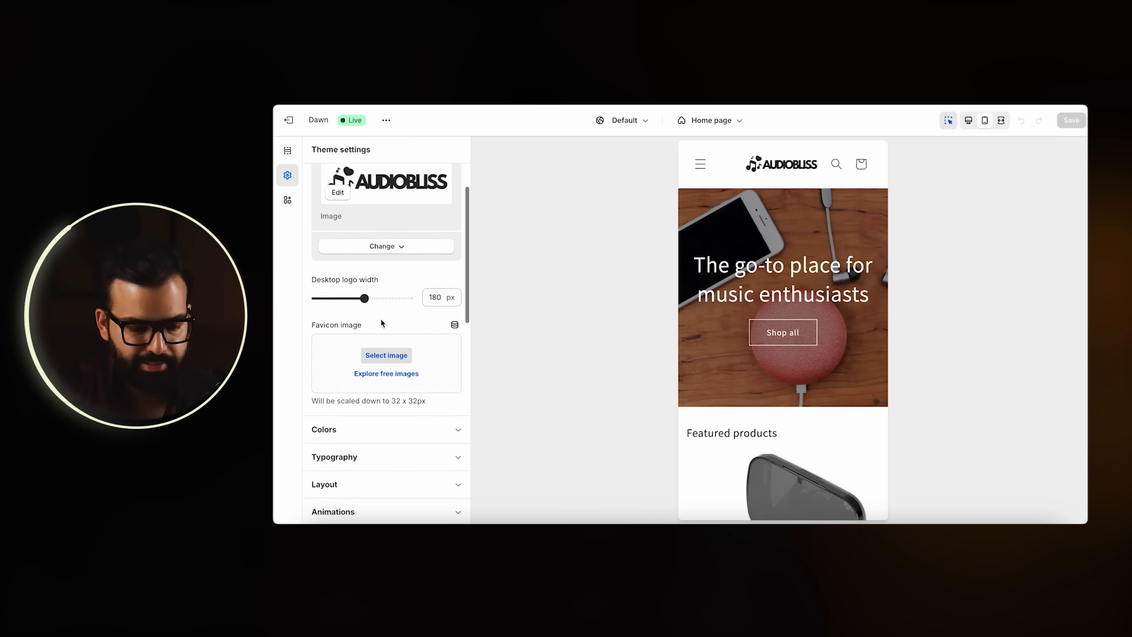
pyautogui.scroll(-1, 378, 307)
pyautogui.scroll(-2, 389, 295)
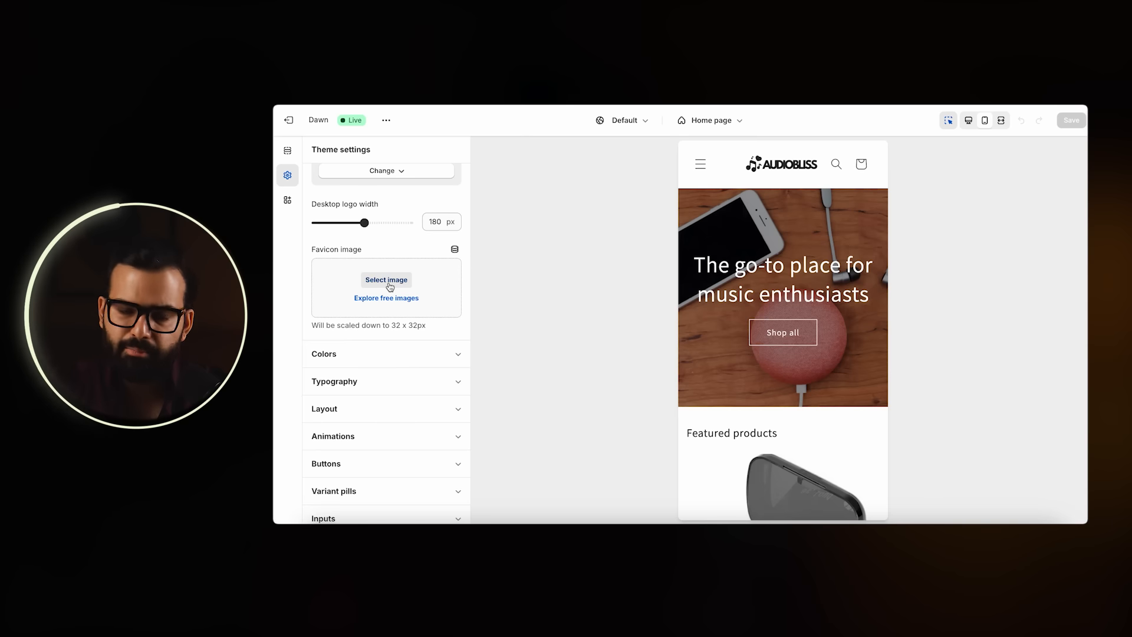
# Review the theme's color schemes, inspect the colors of Scheme 3 and return to the scheme list.
pyautogui.click(371, 354)
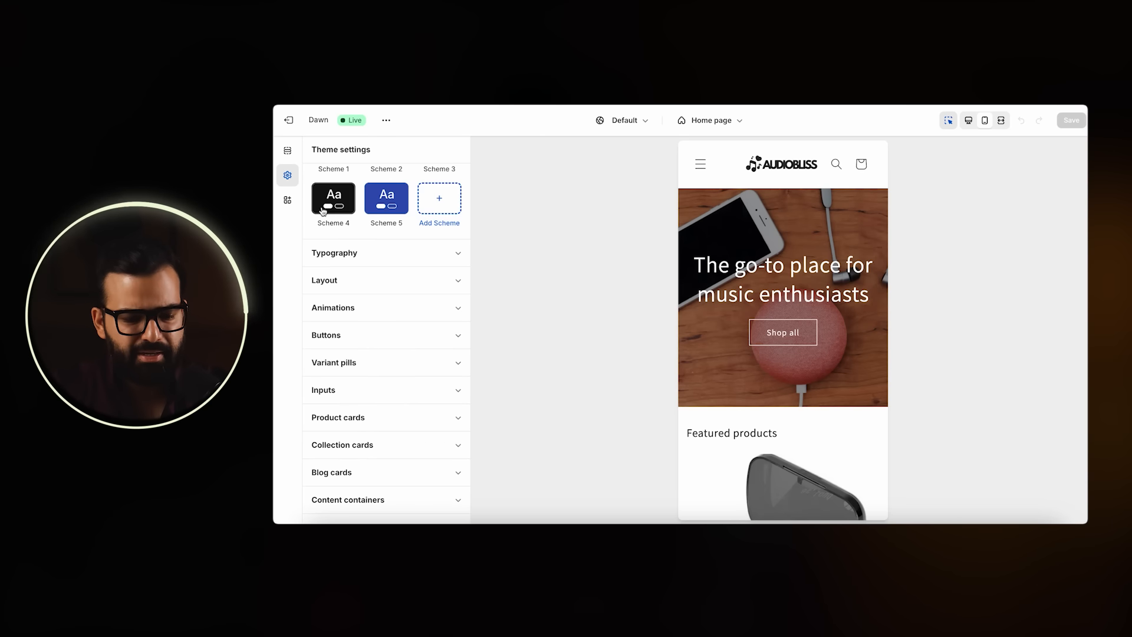
pyautogui.scroll(1, 418, 236)
pyautogui.scroll(3, 417, 237)
pyautogui.click(445, 278)
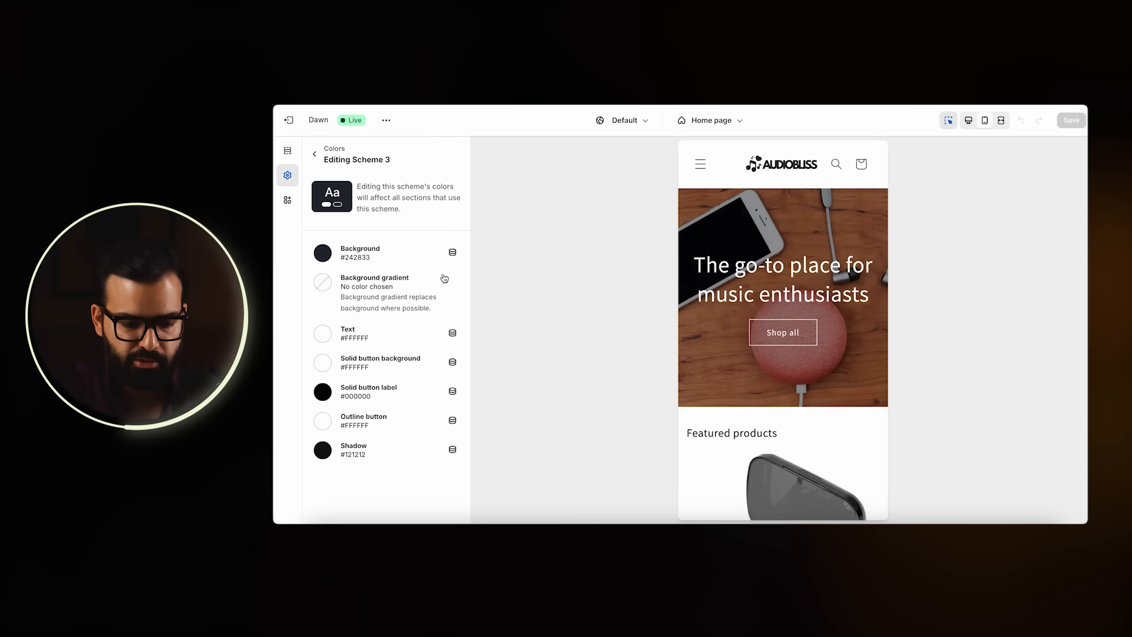
pyautogui.click(314, 153)
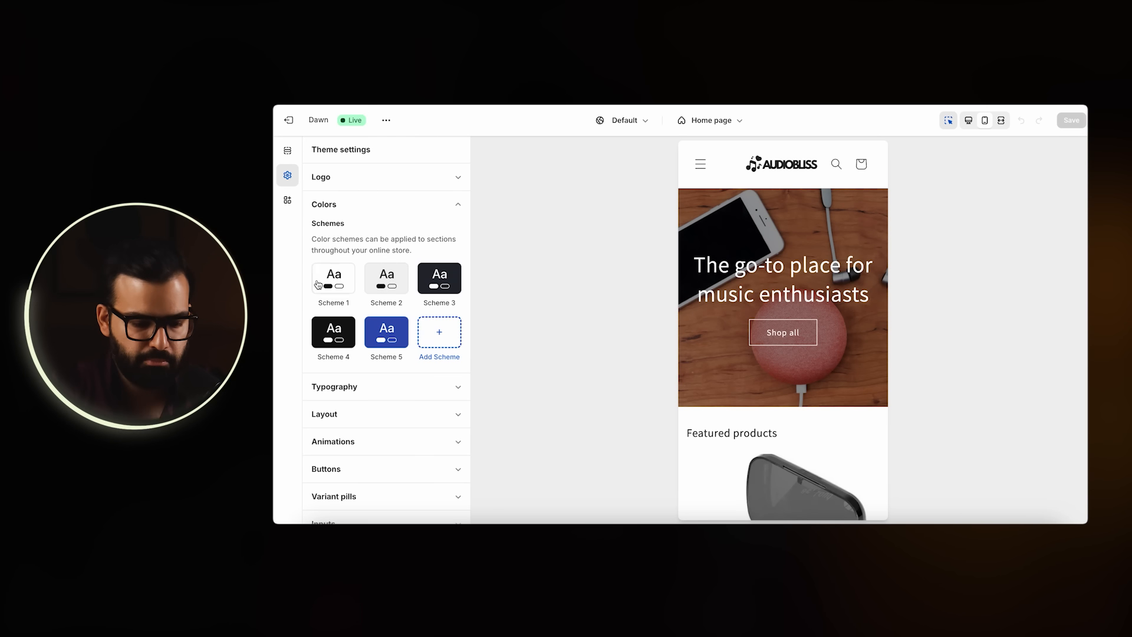
pyautogui.scroll(-1, 375, 304)
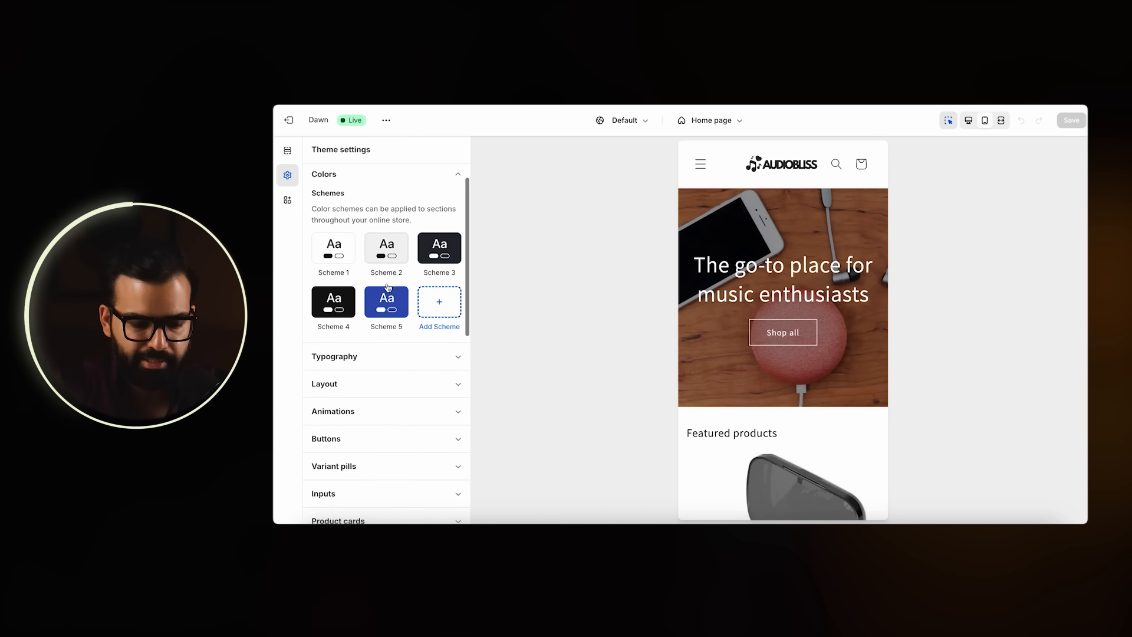
# Look through the Typography, Layout and Buttons options in the theme settings.
pyautogui.click(369, 363)
pyautogui.scroll(1, 386, 298)
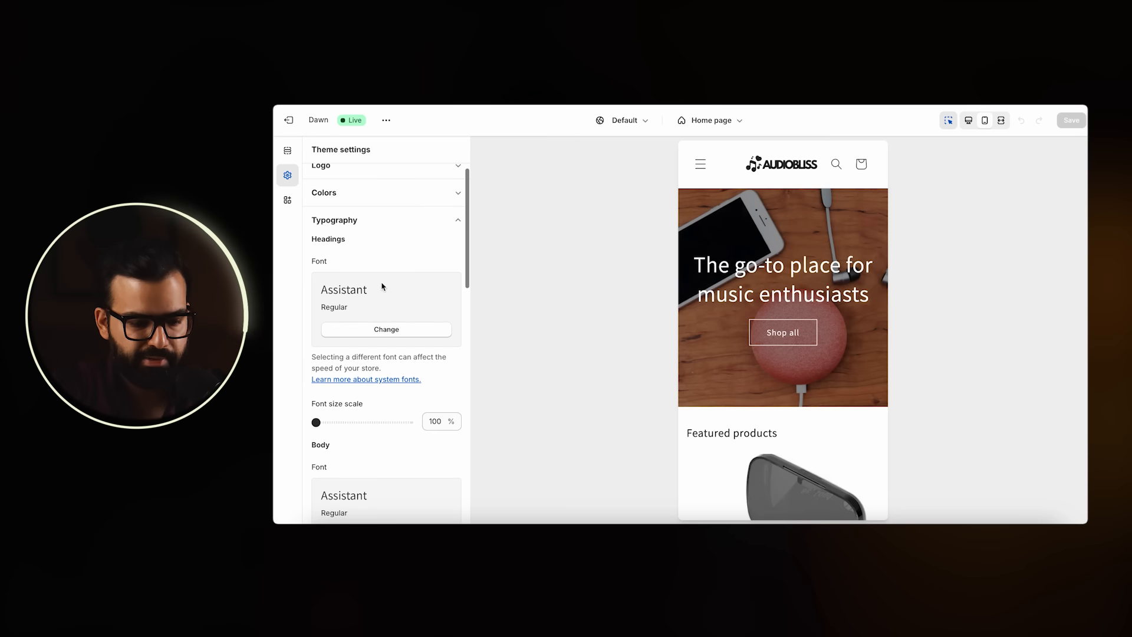
pyautogui.click(442, 220)
pyautogui.click(352, 249)
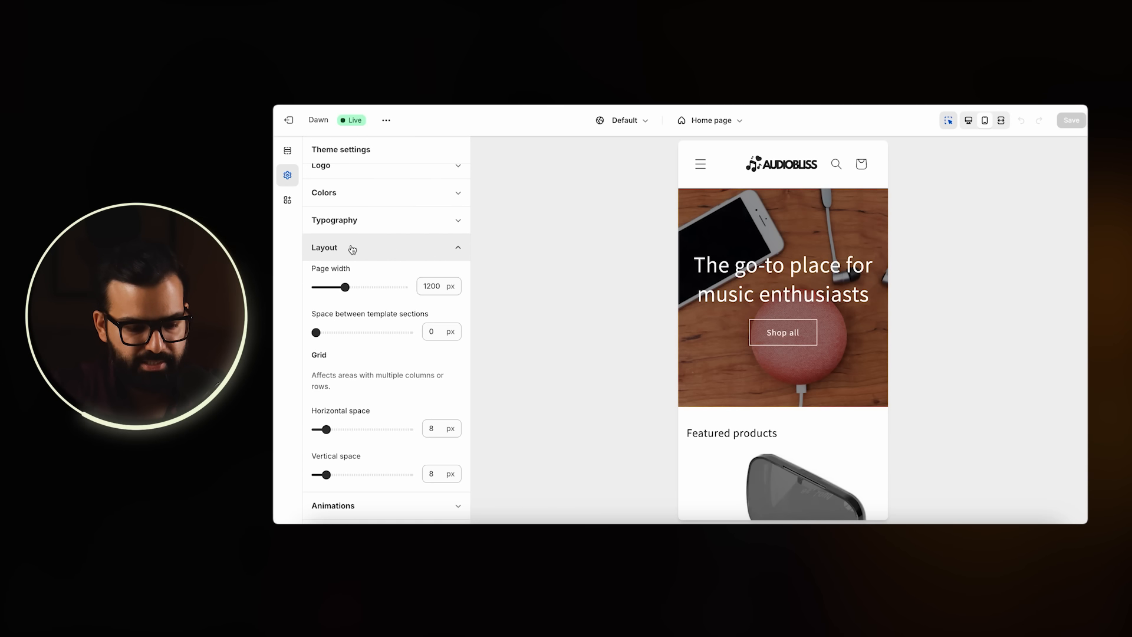
pyautogui.click(350, 248)
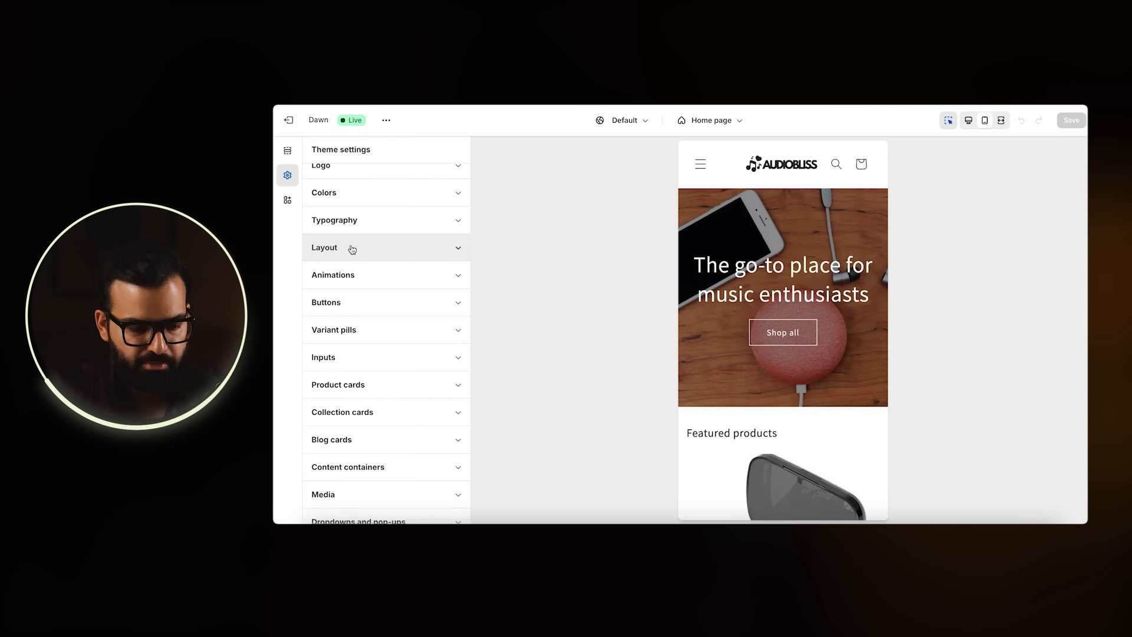
pyautogui.click(354, 303)
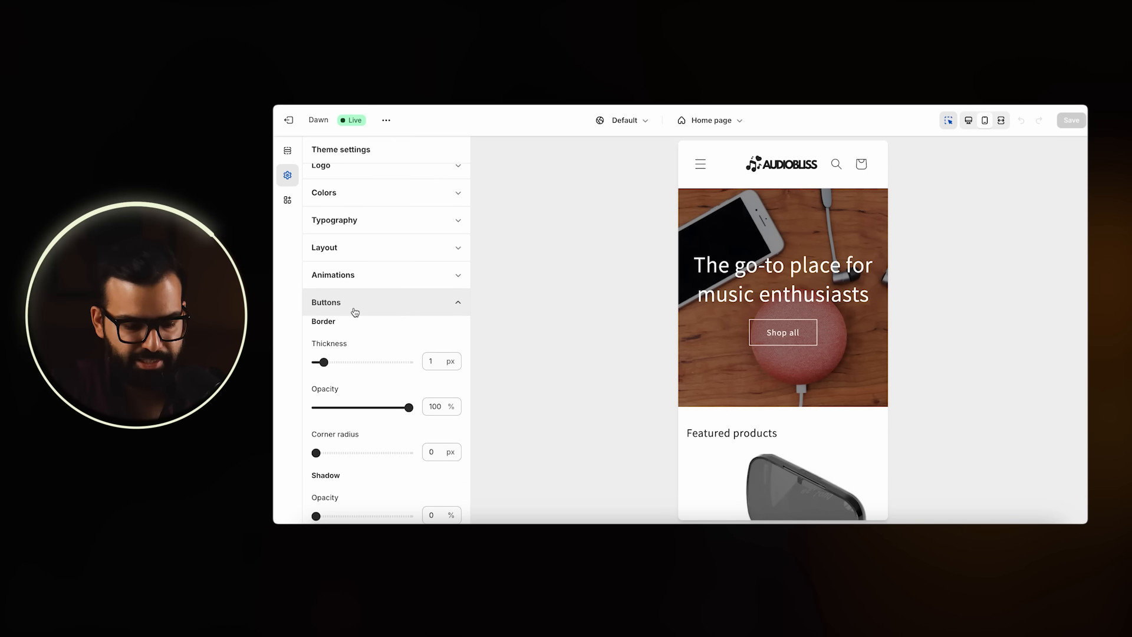
pyautogui.click(355, 311)
# Look through the remaining theme settings categories and briefly check Drawers.
pyautogui.scroll(-4, 355, 313)
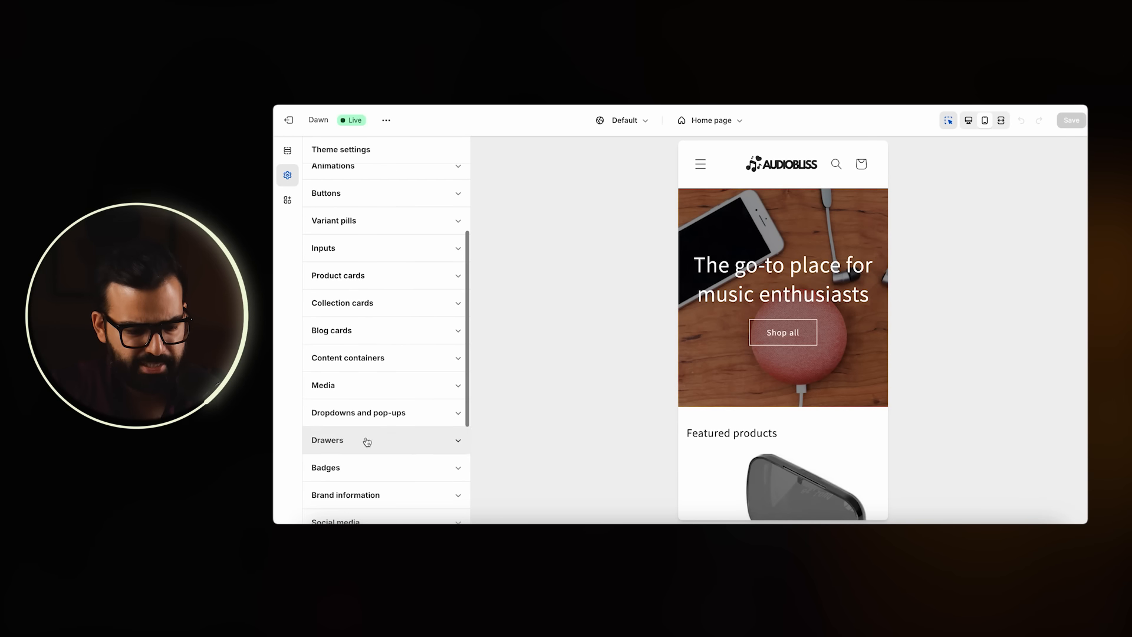
pyautogui.scroll(-3, 367, 441)
pyautogui.scroll(-2, 379, 318)
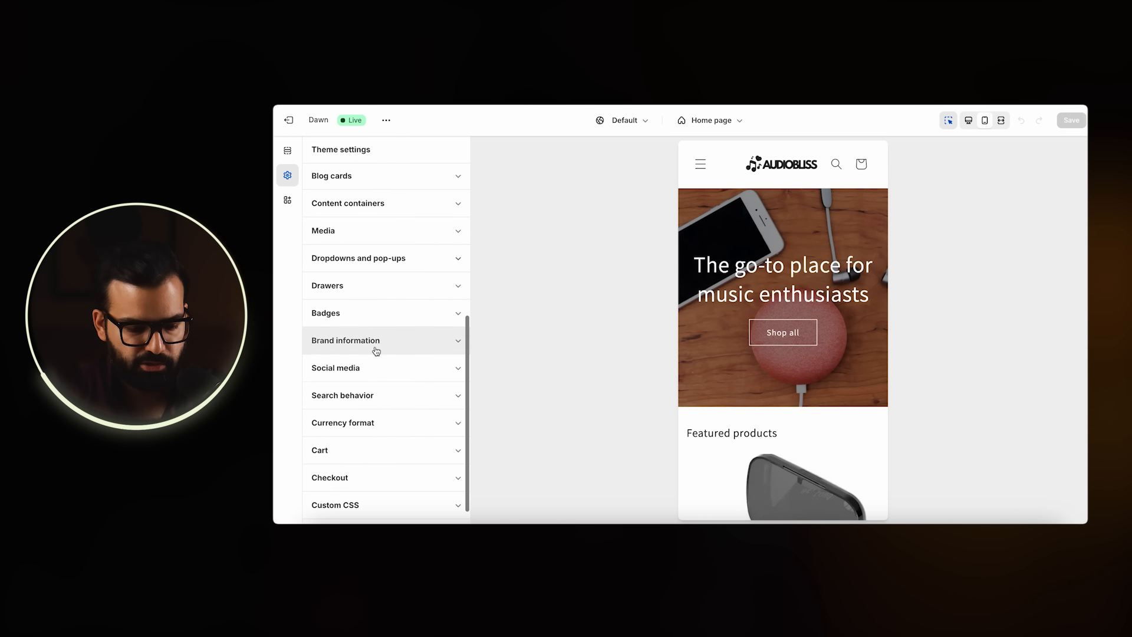
pyautogui.click(385, 286)
pyautogui.click(386, 286)
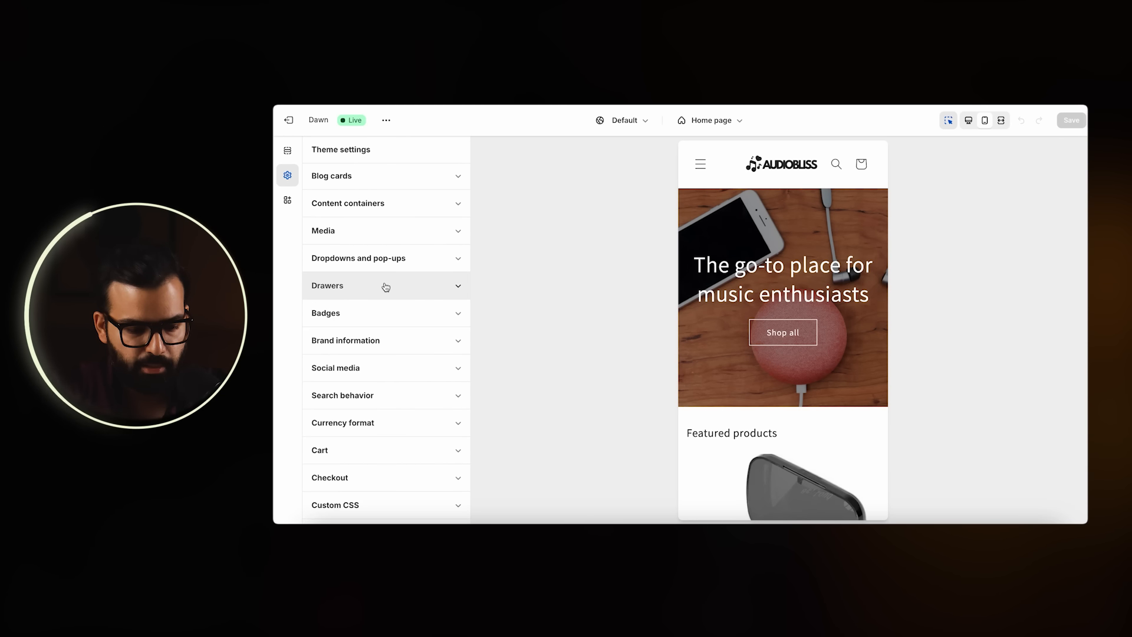
# Open the EchoTech Earbuds product from the home page preview and add one to the cart.
pyautogui.scroll(-3, 790, 389)
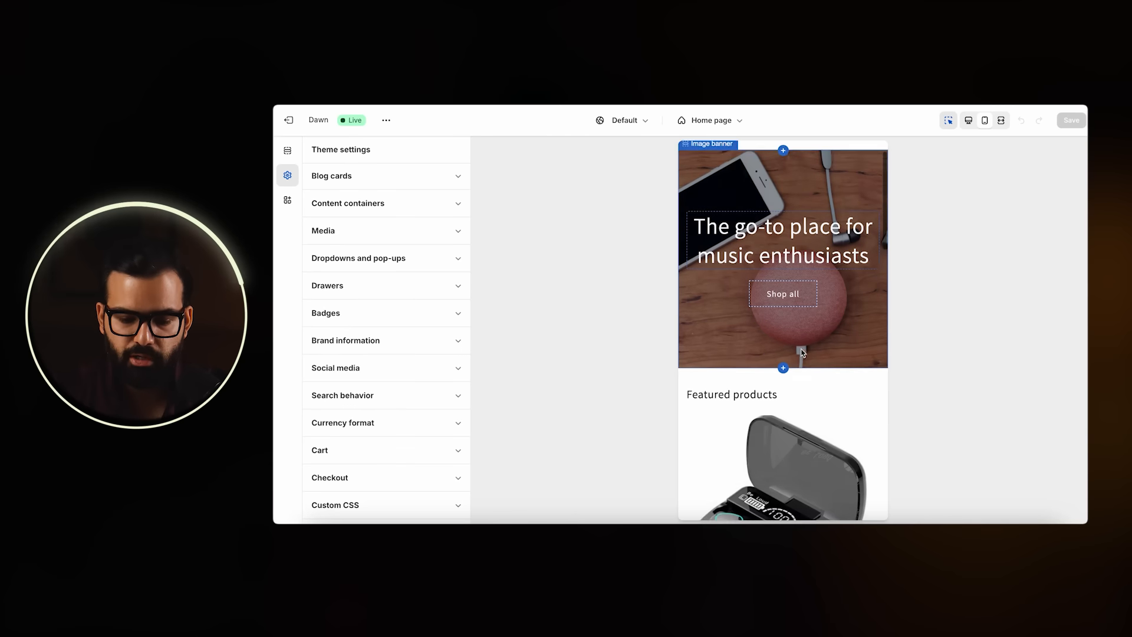
pyautogui.click(791, 389)
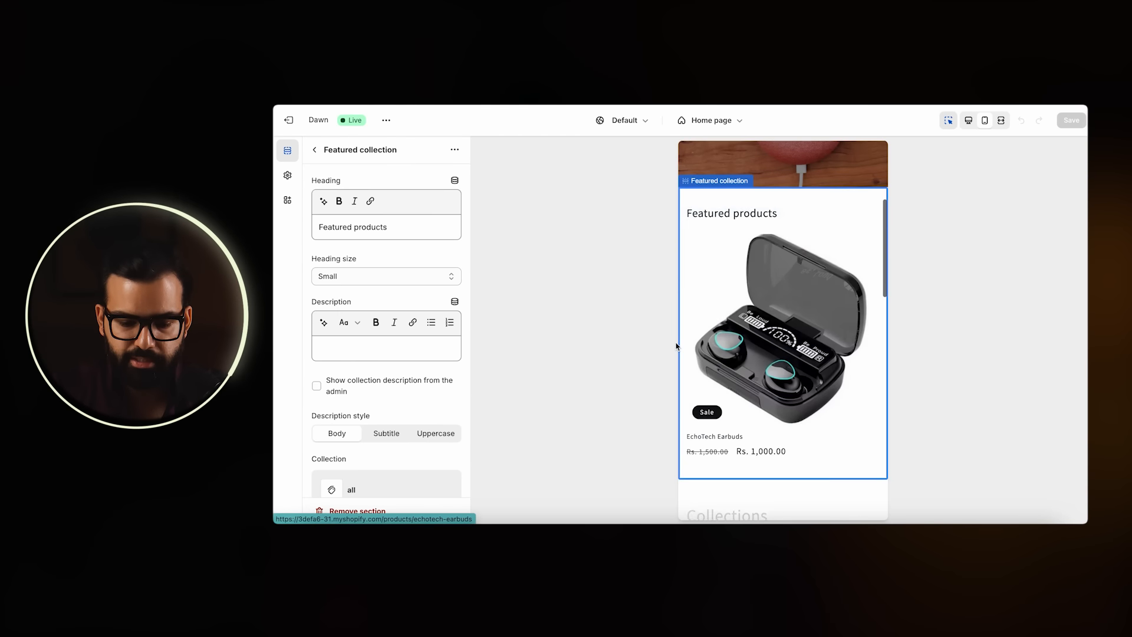
pyautogui.click(801, 358)
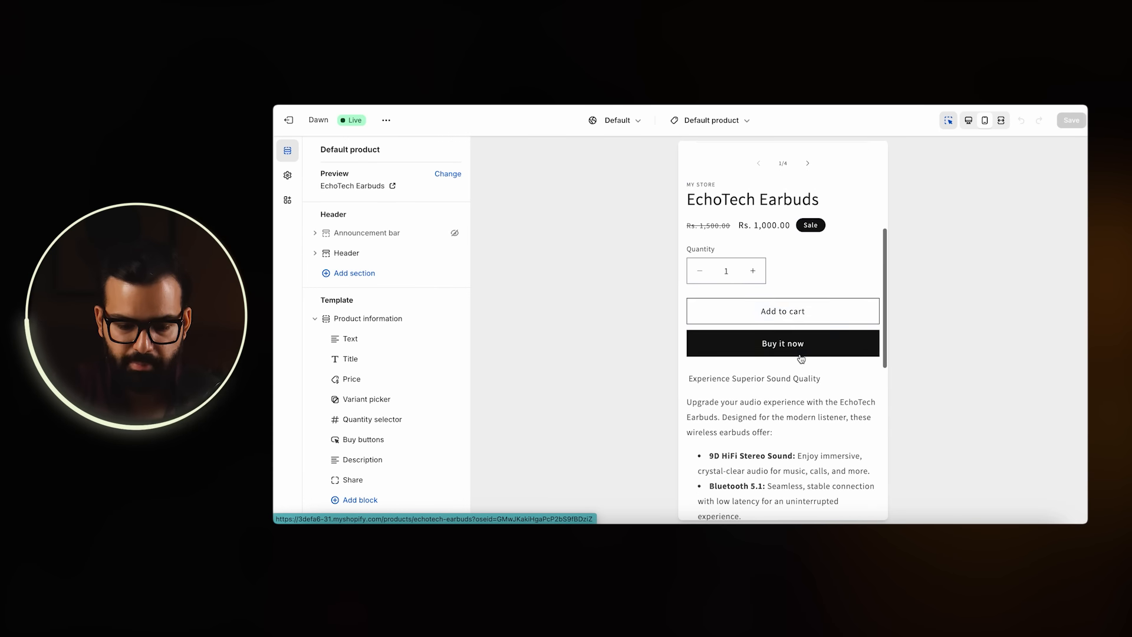
pyautogui.click(801, 358)
pyautogui.scroll(3, 814, 413)
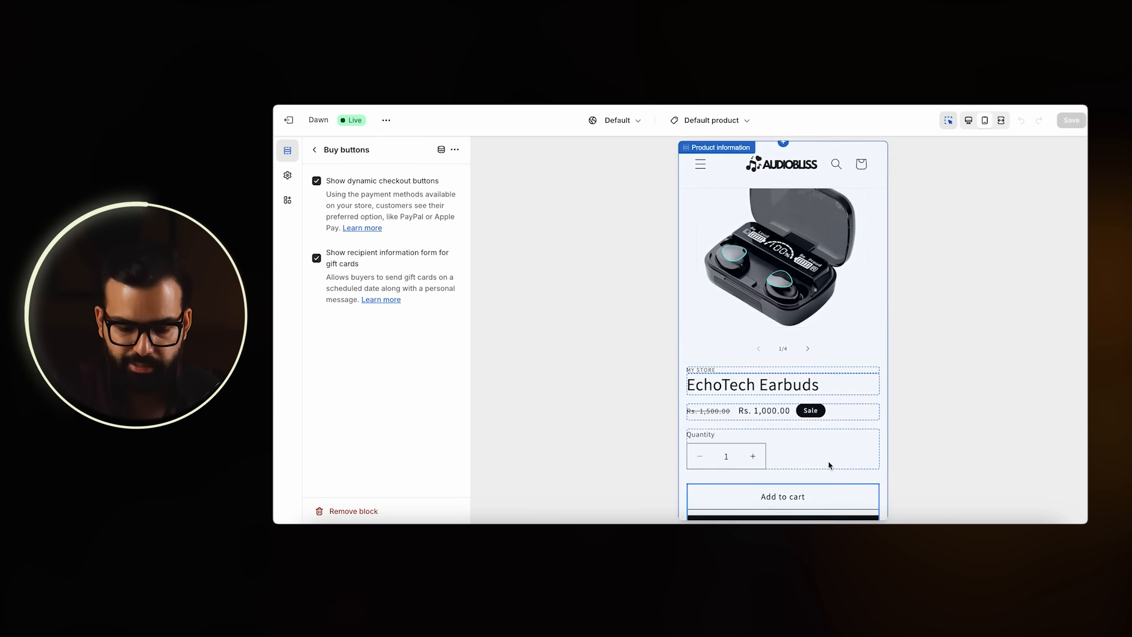
pyautogui.click(860, 503)
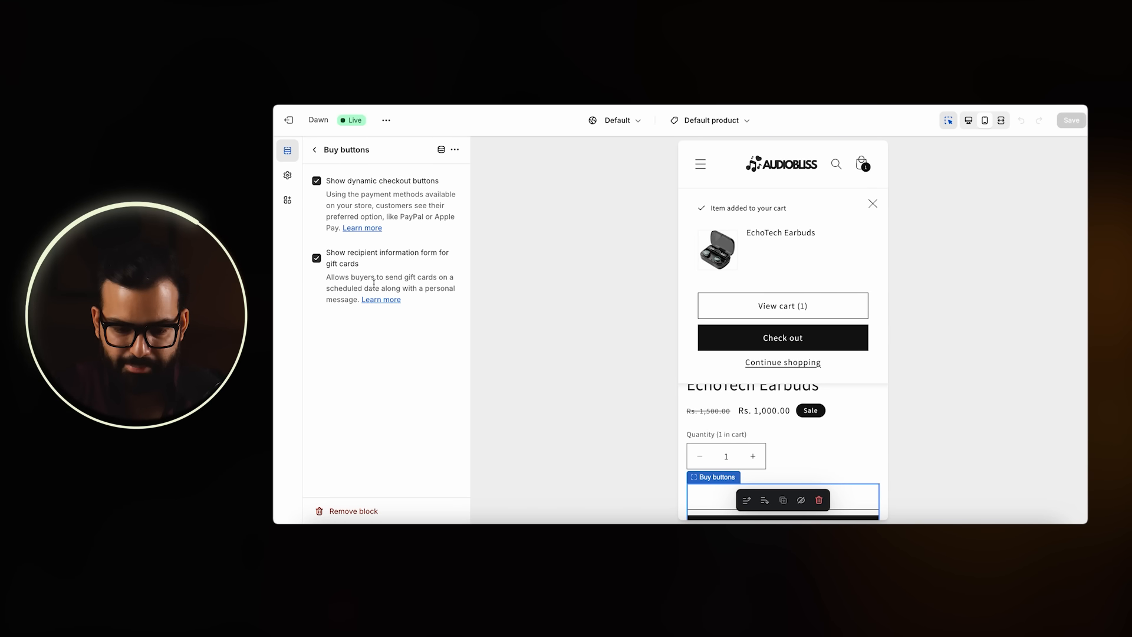
# Return to the theme settings, check the Default theme style and leave without changing the style.
pyautogui.click(316, 152)
pyautogui.scroll(-1, 389, 399)
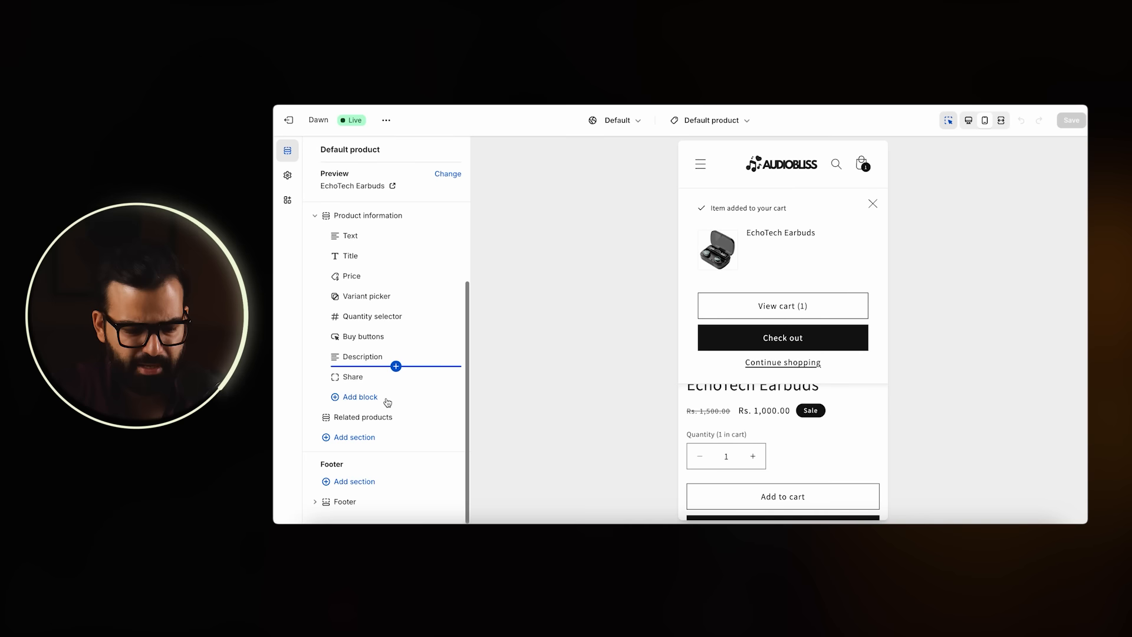
pyautogui.click(292, 182)
pyautogui.scroll(-10, 394, 369)
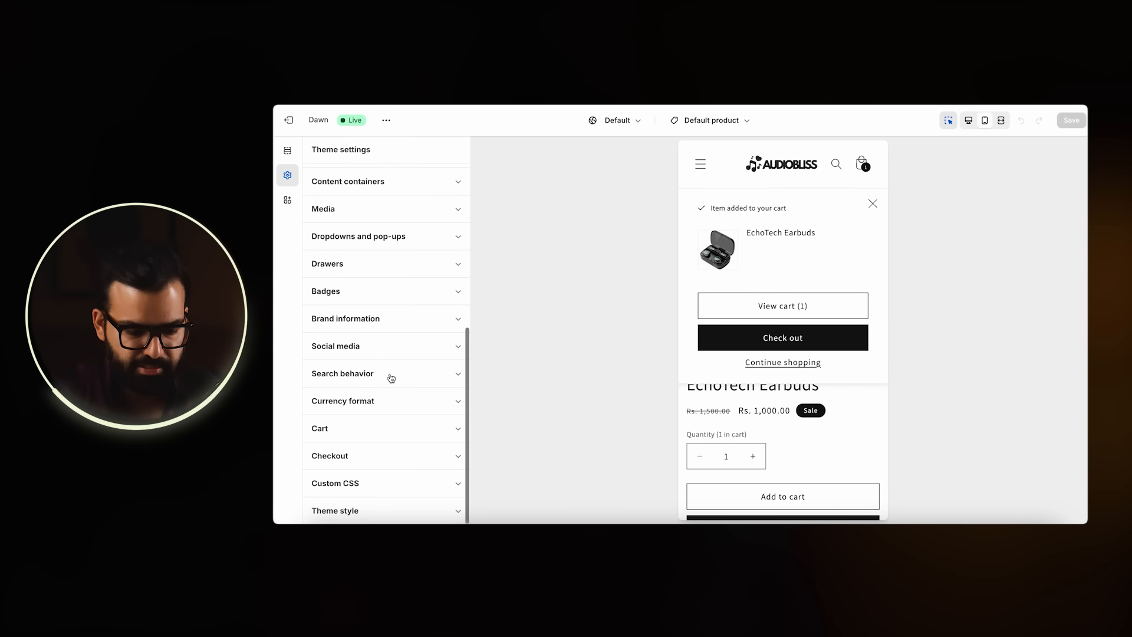
pyautogui.click(362, 512)
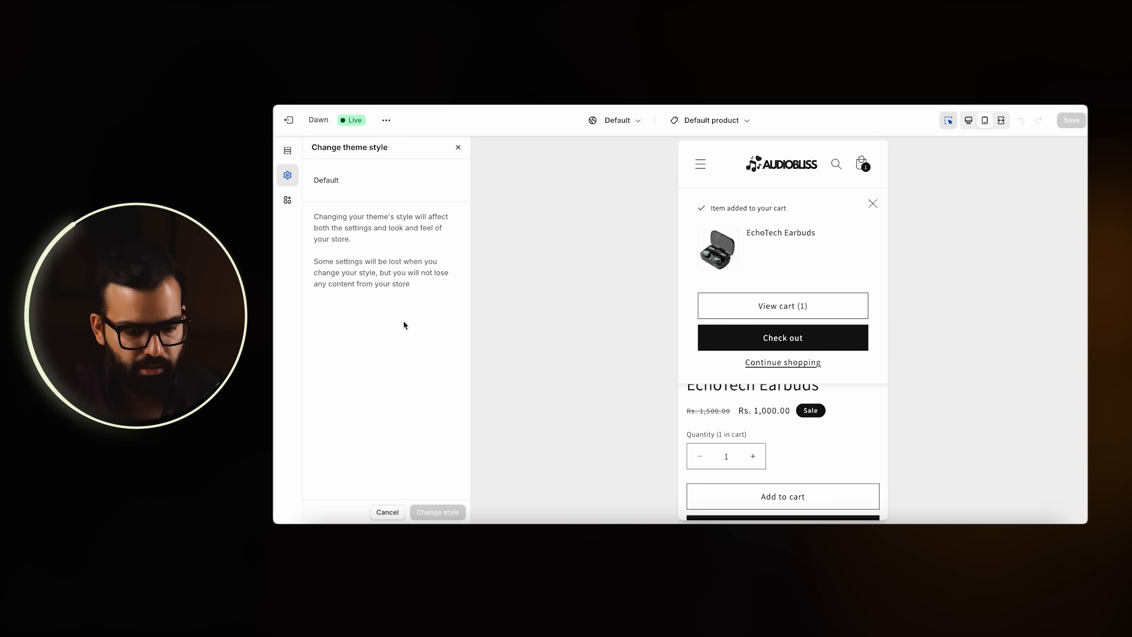
pyautogui.click(355, 192)
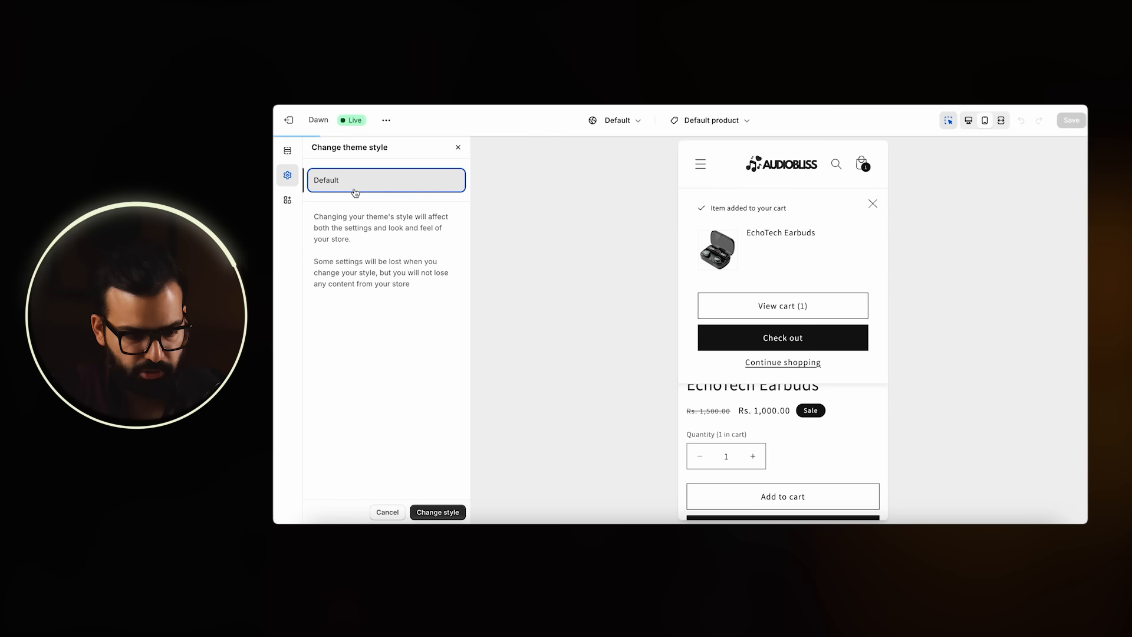
pyautogui.click(395, 513)
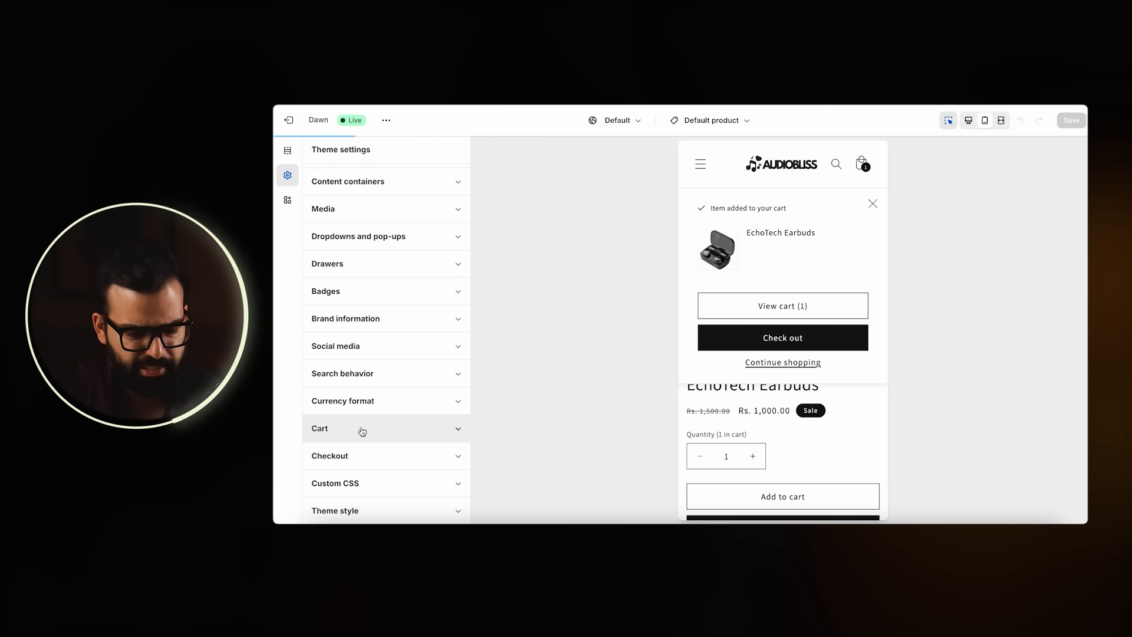
# Review the banner and logo options in the theme's Checkout settings.
pyautogui.click(367, 459)
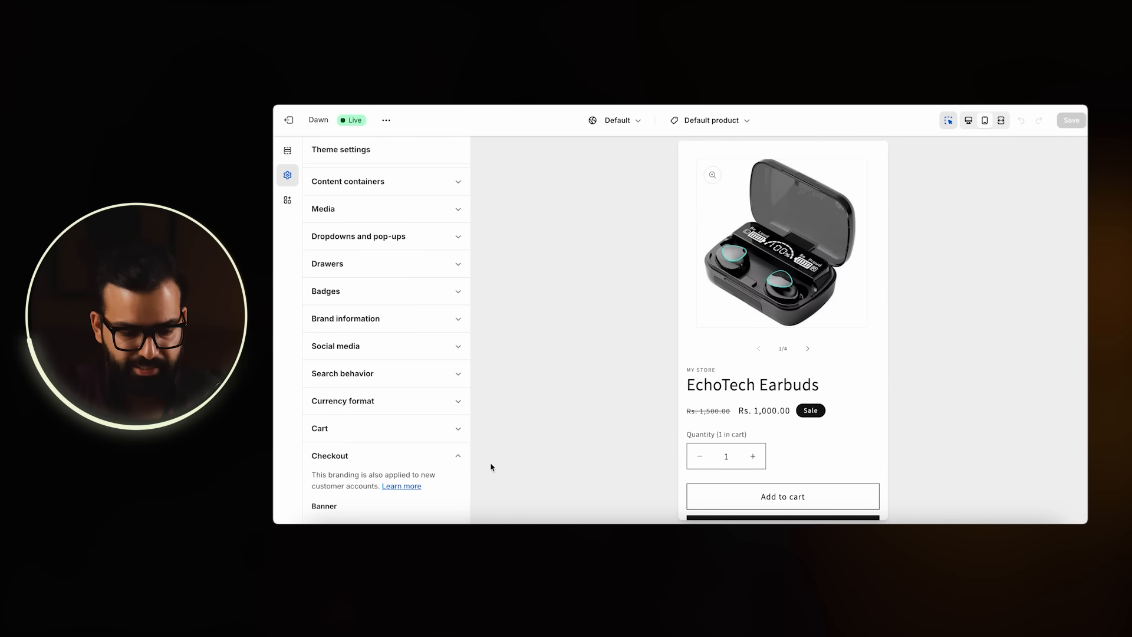
pyautogui.scroll(-5, 400, 452)
pyautogui.scroll(-2, 373, 348)
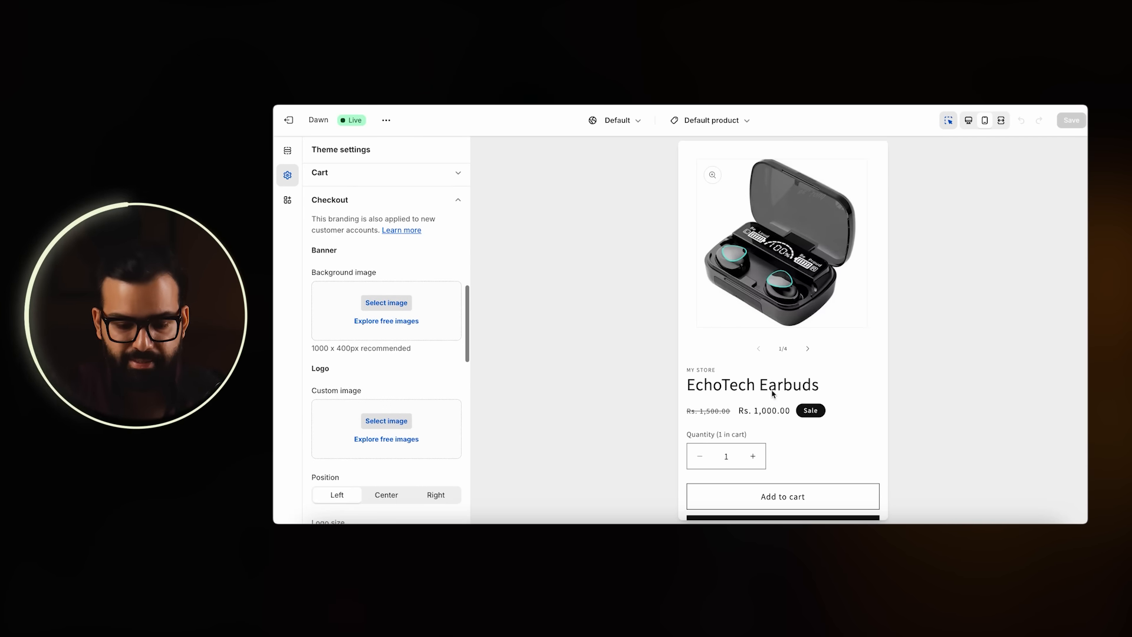
# Try to buy the EchoTech Earbuds directly with Buy it now in the mobile preview and dismiss the error dialog.
pyautogui.scroll(-4, 772, 389)
pyautogui.click(796, 365)
pyautogui.scroll(4, 796, 378)
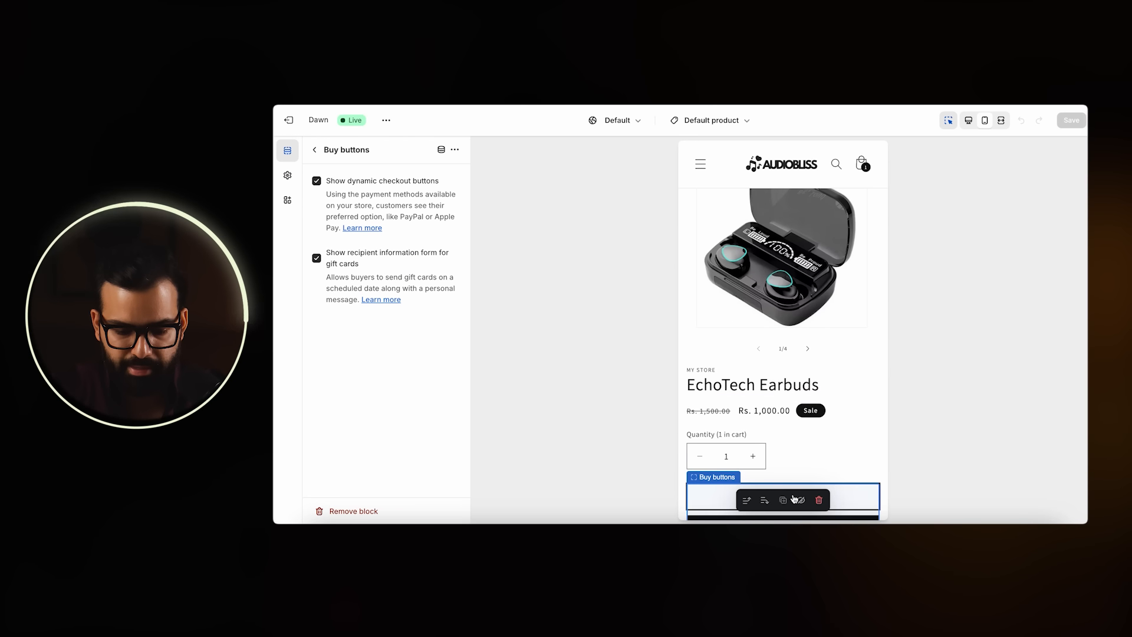
pyautogui.scroll(-2, 790, 466)
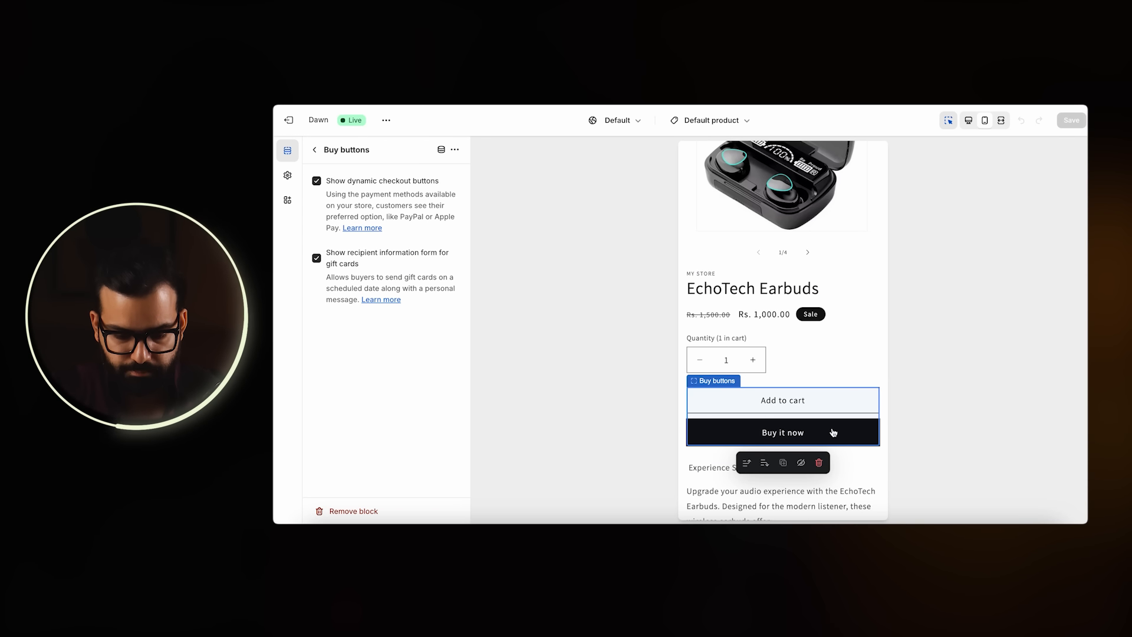
pyautogui.click(852, 442)
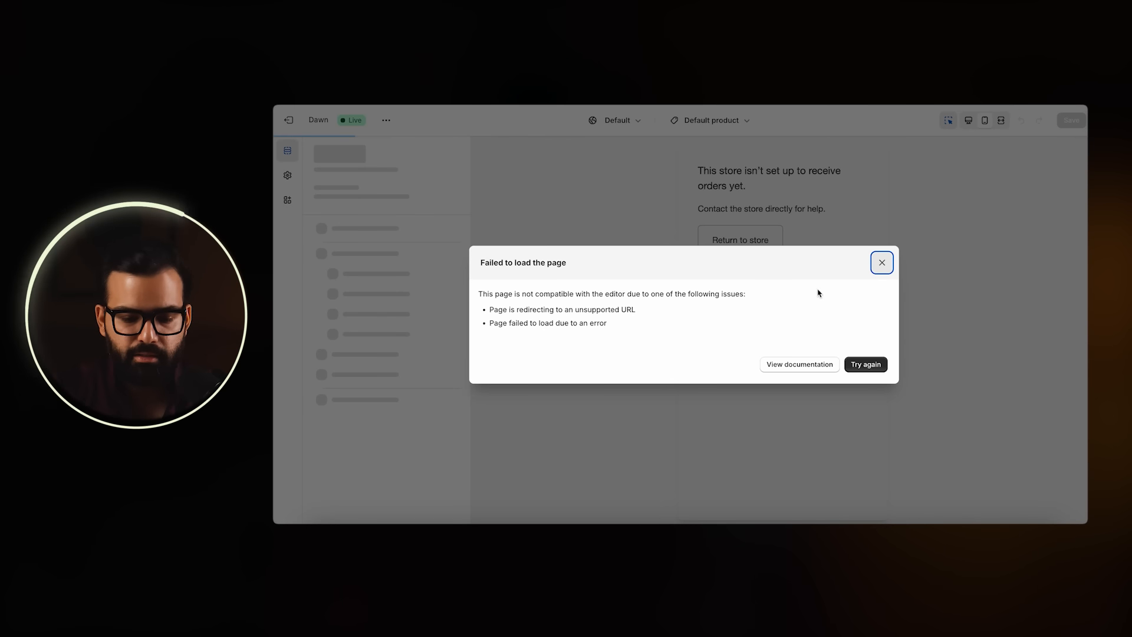
pyautogui.click(882, 263)
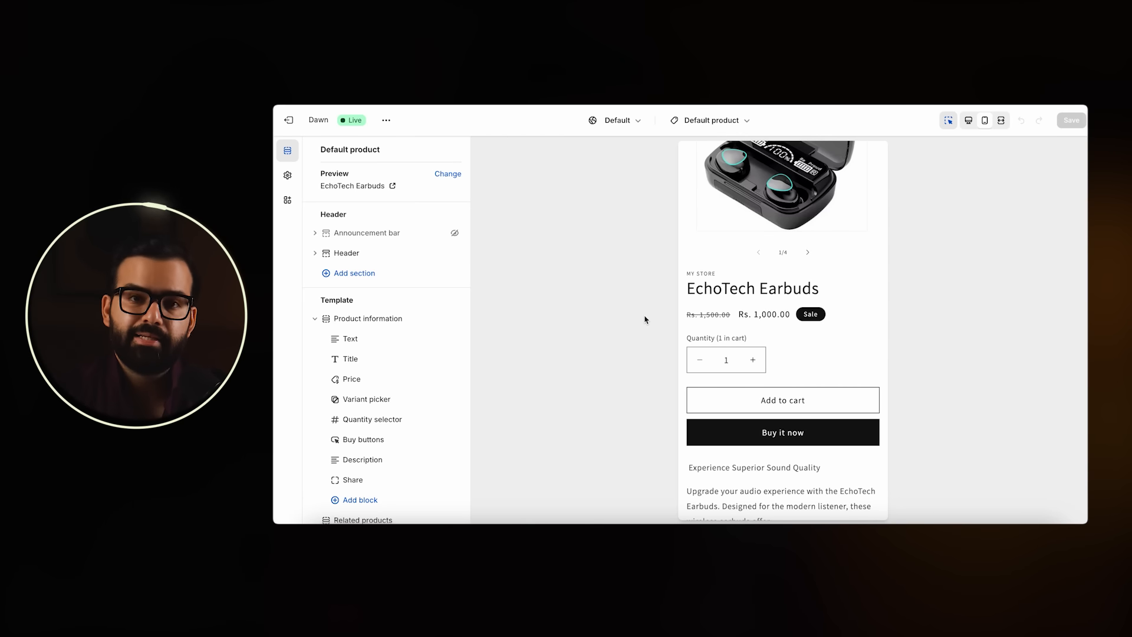
# Leave the theme editor, open the store settings and review the General page's store defaults and order ID options.
pyautogui.click(289, 118)
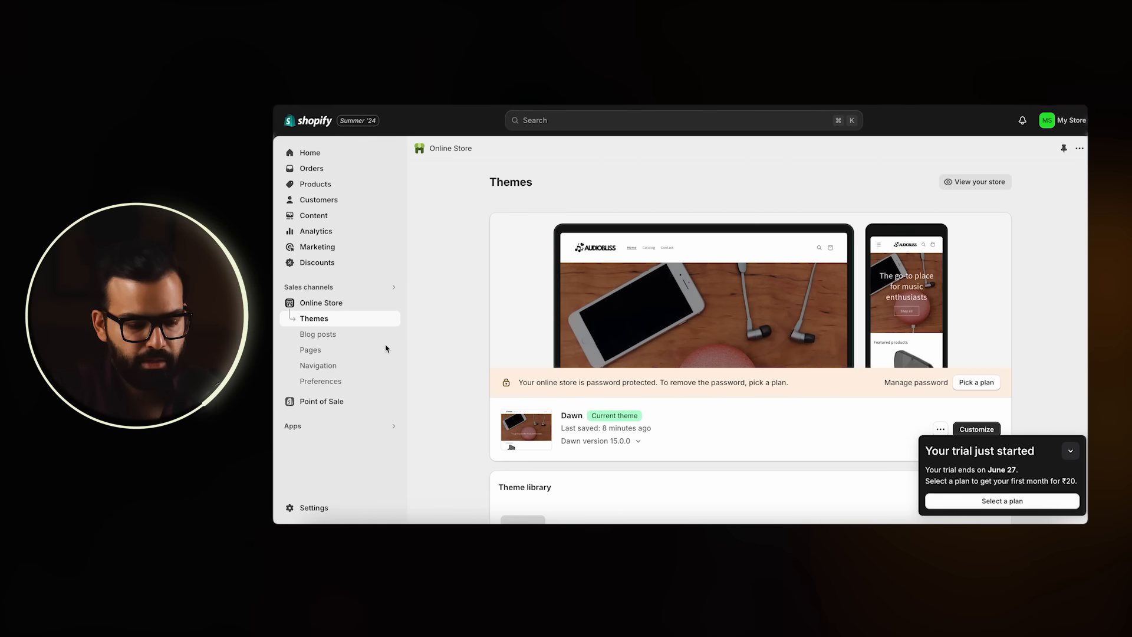
pyautogui.click(312, 508)
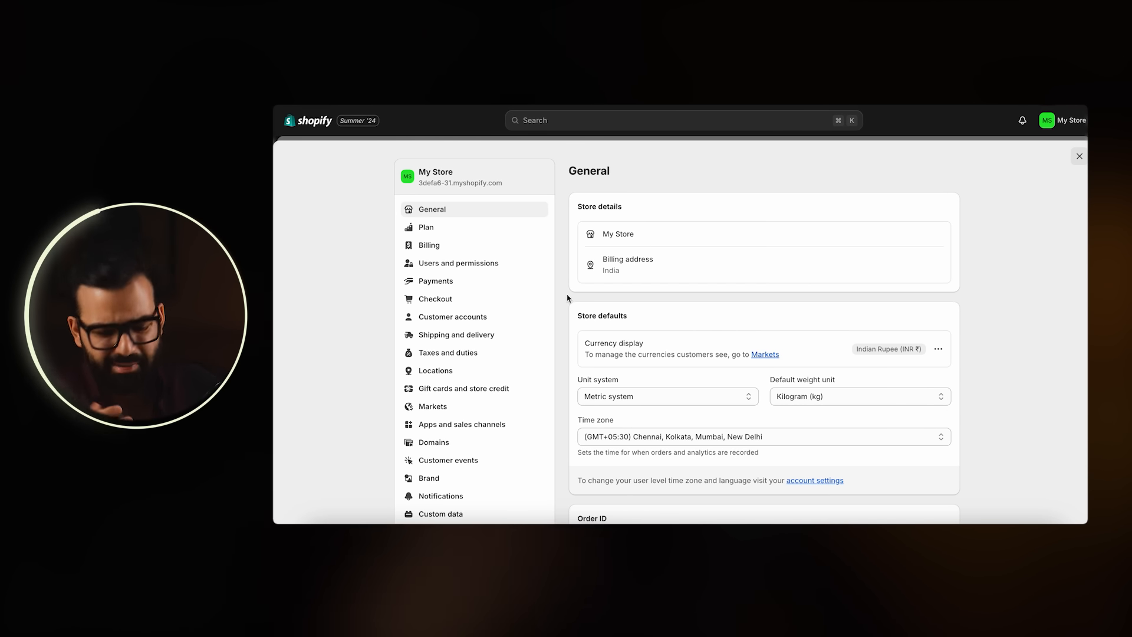
pyautogui.scroll(-2, 608, 306)
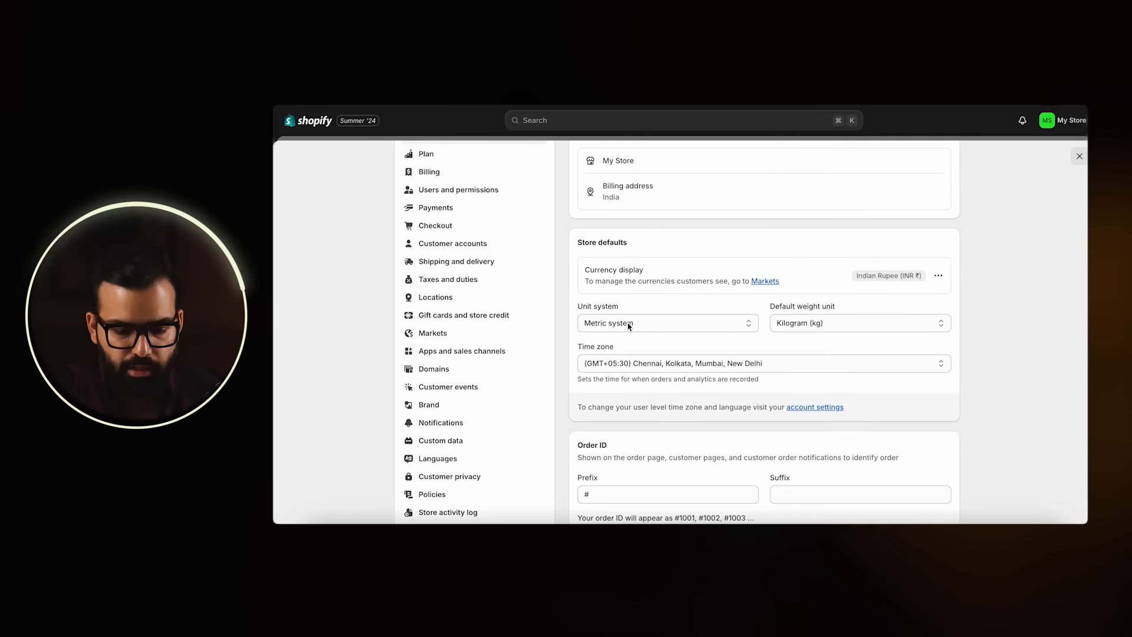
pyautogui.scroll(-3, 678, 395)
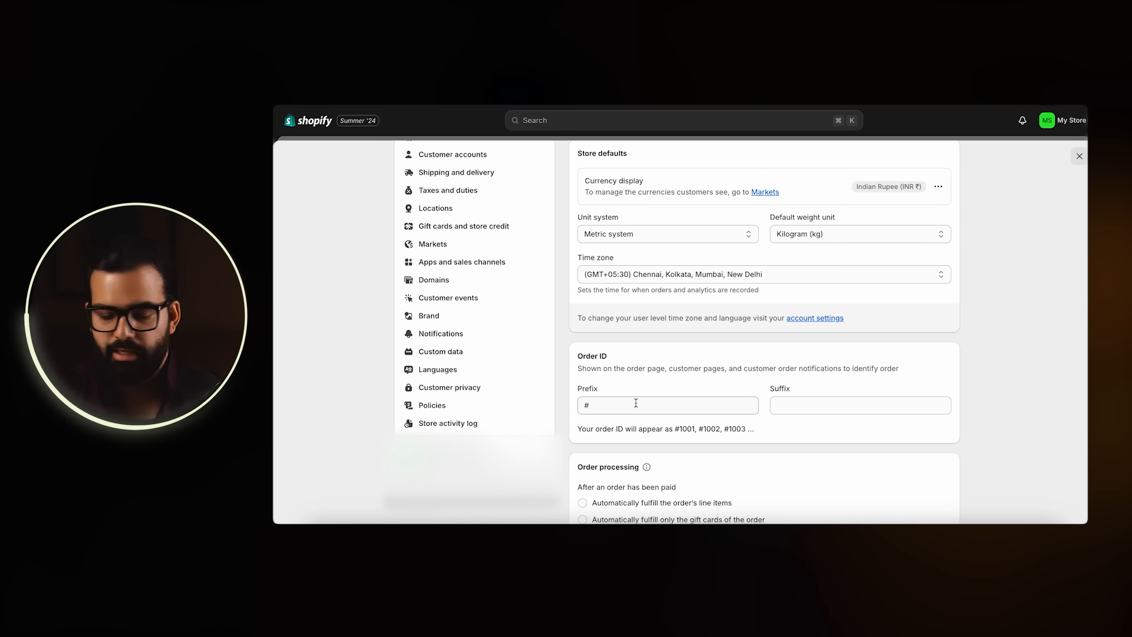
# Try the order ID prefix #AB on the General settings page and discard the unsaved change.
pyautogui.click(636, 403)
pyautogui.write('AB')
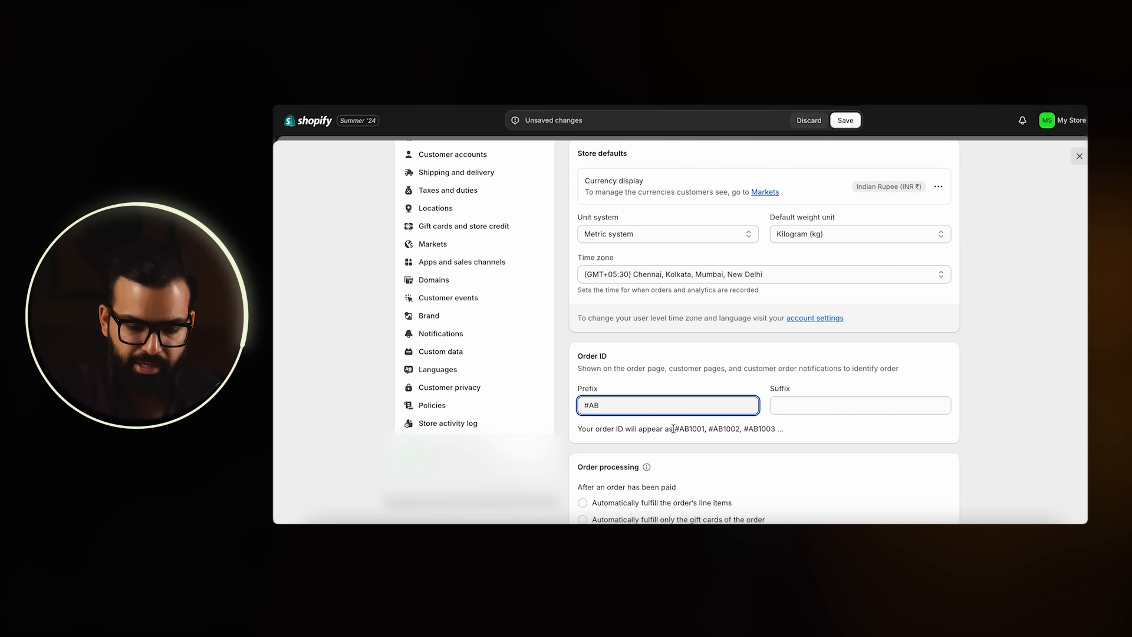
pyautogui.scroll(3, 452, 231)
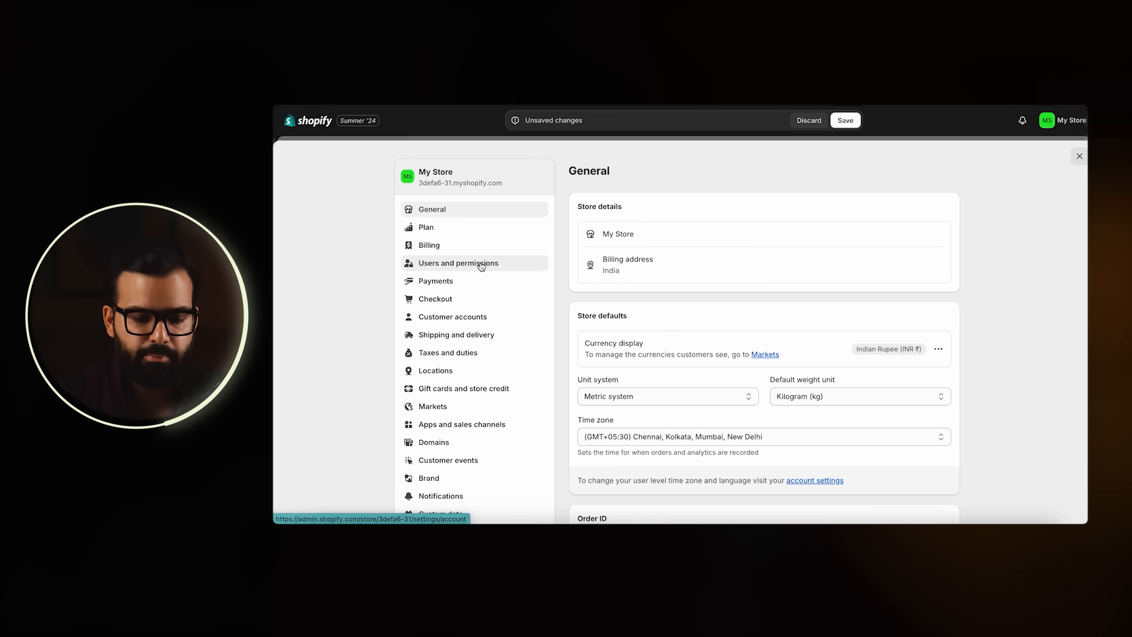
pyautogui.click(820, 116)
# Review the staff account, collaborator and login service options under Users and permissions, and look over the remaining settings categories.
pyautogui.click(473, 261)
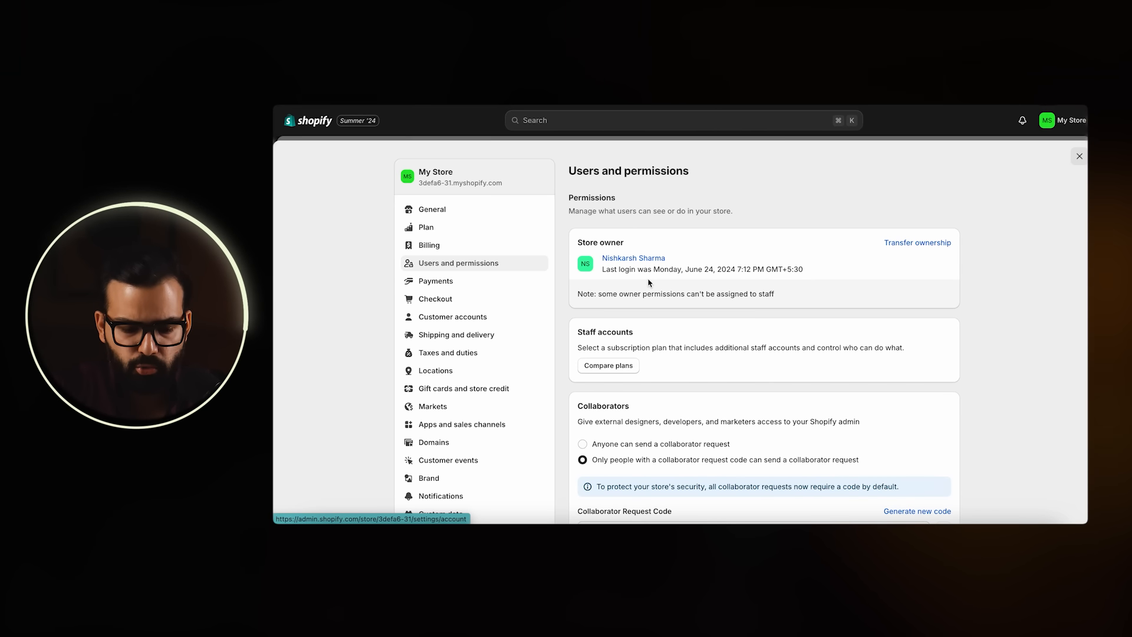
pyautogui.scroll(-5, 648, 282)
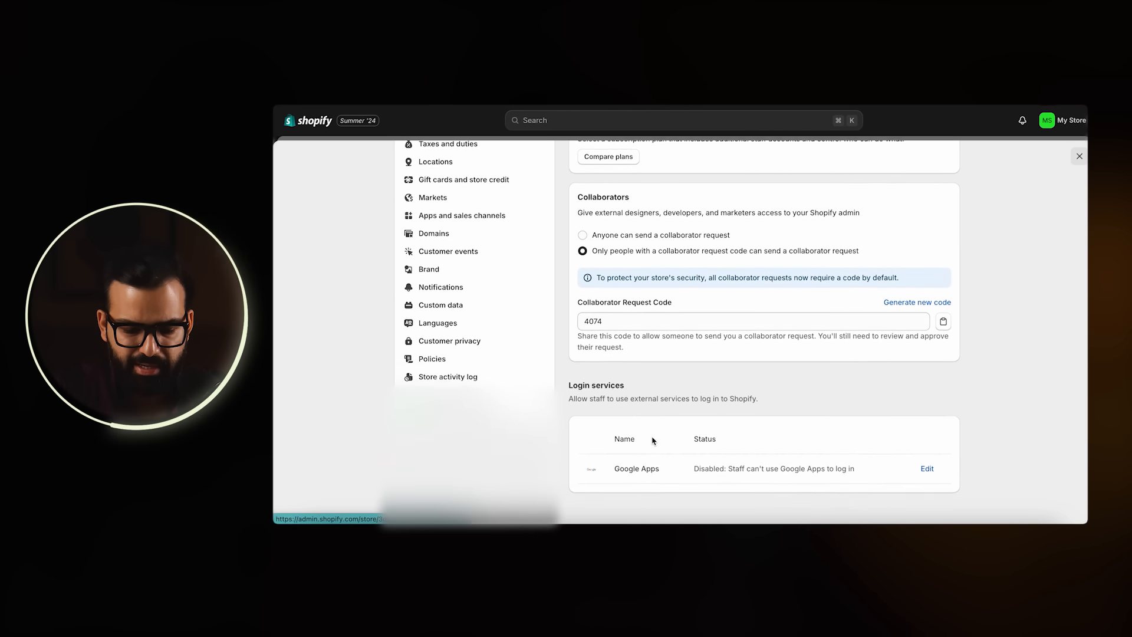
pyautogui.scroll(5, 653, 441)
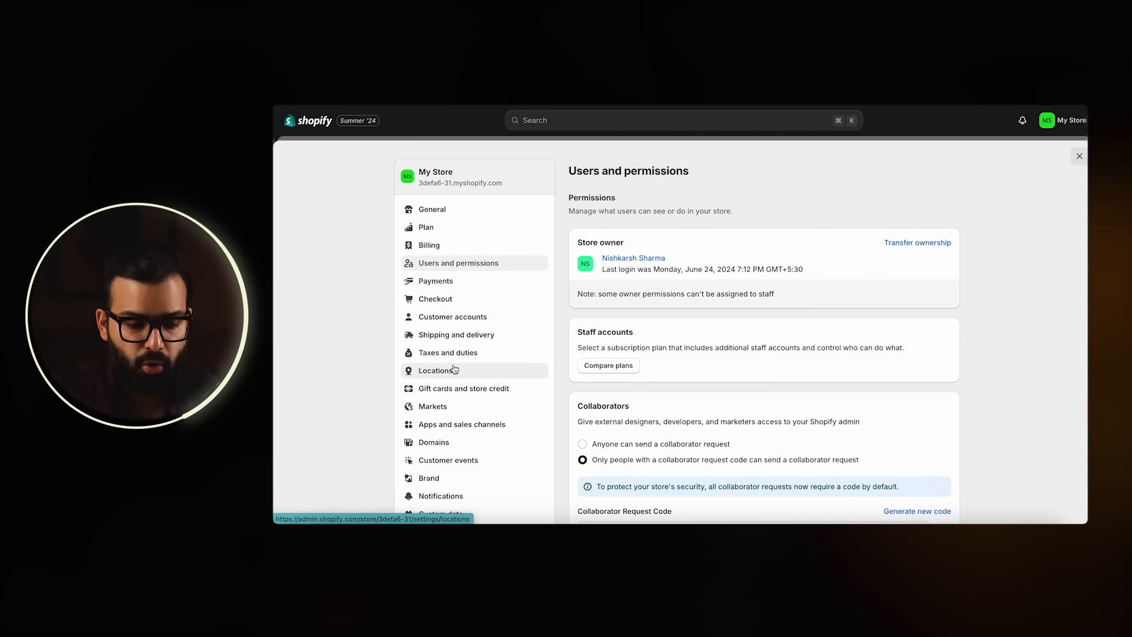
pyautogui.scroll(-1, 456, 369)
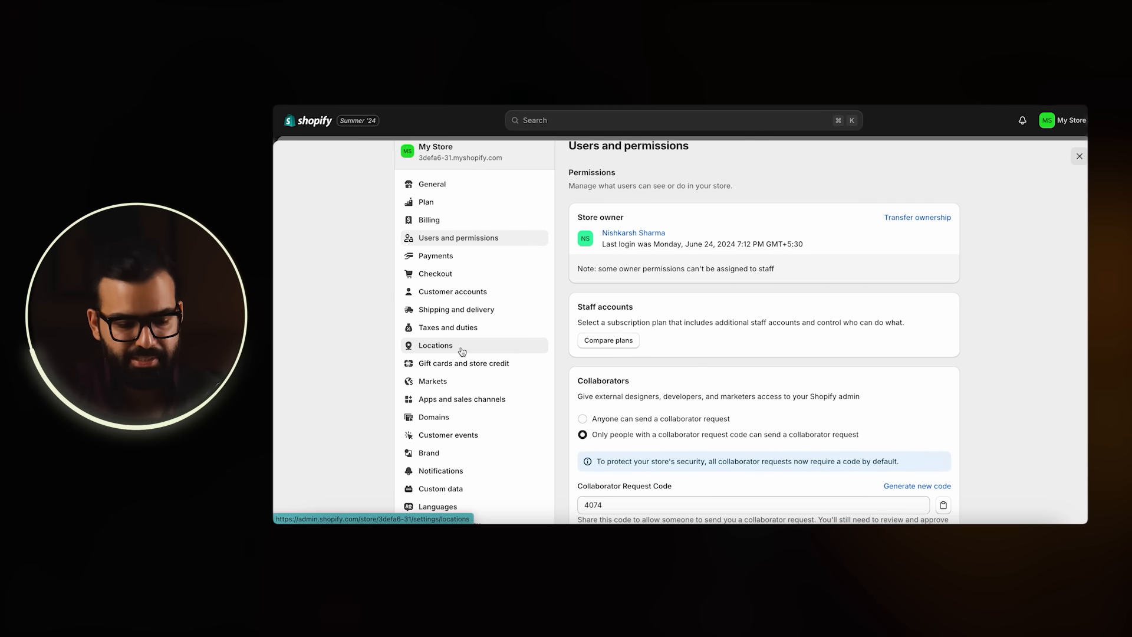
pyautogui.scroll(-4, 461, 352)
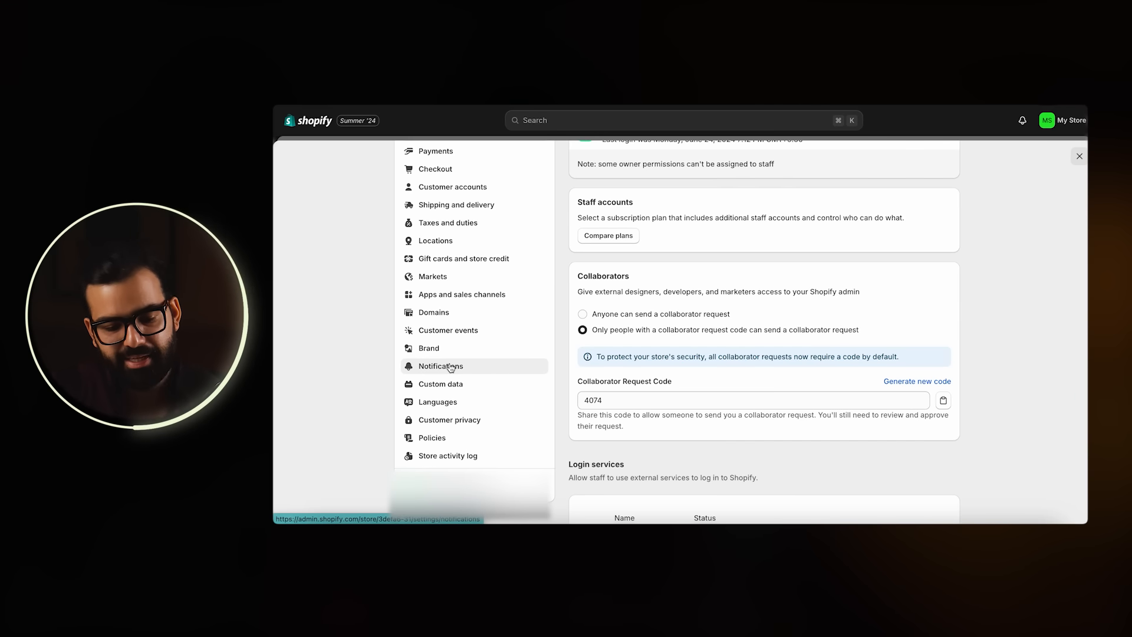
pyautogui.scroll(-4, 448, 408)
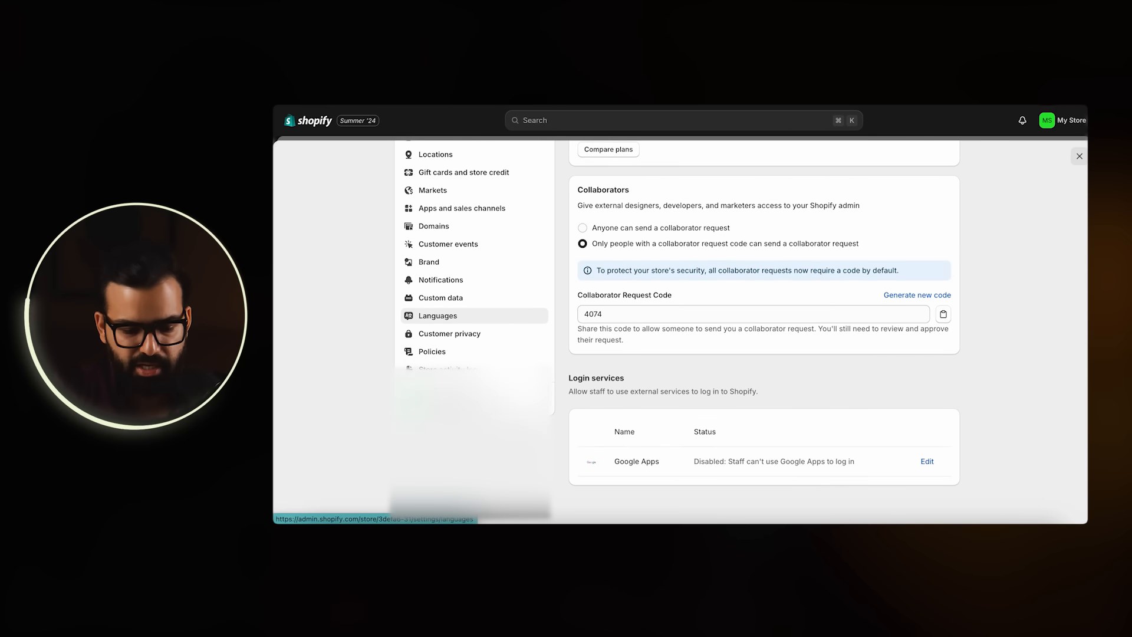
pyautogui.scroll(9, 474, 338)
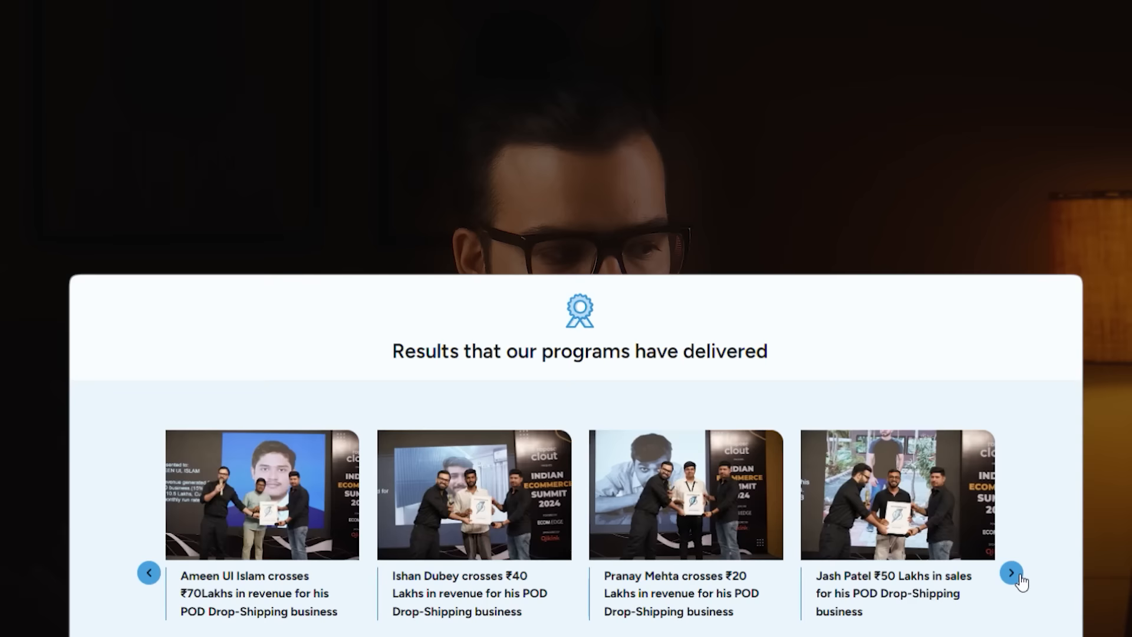
# Switch to the mentoring website and browse through the student success stories under "Results that our programs have delivered".
pyautogui.click(1022, 403)
pyautogui.click(1022, 403)
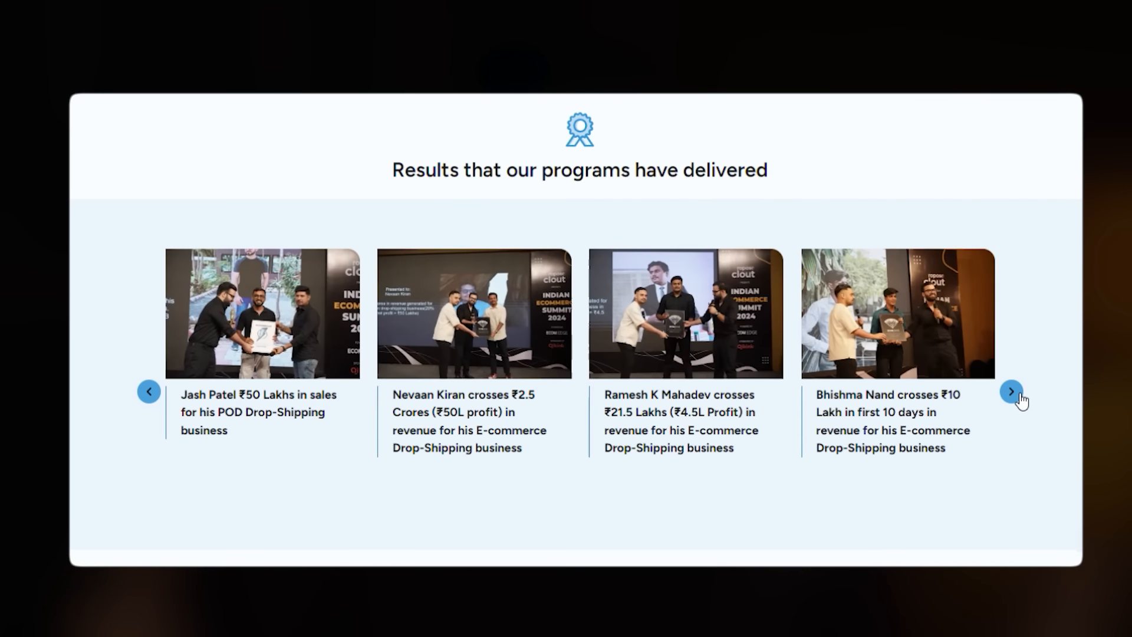
pyautogui.click(1022, 403)
pyautogui.click(1022, 402)
pyautogui.click(1022, 402)
pyautogui.click(1022, 403)
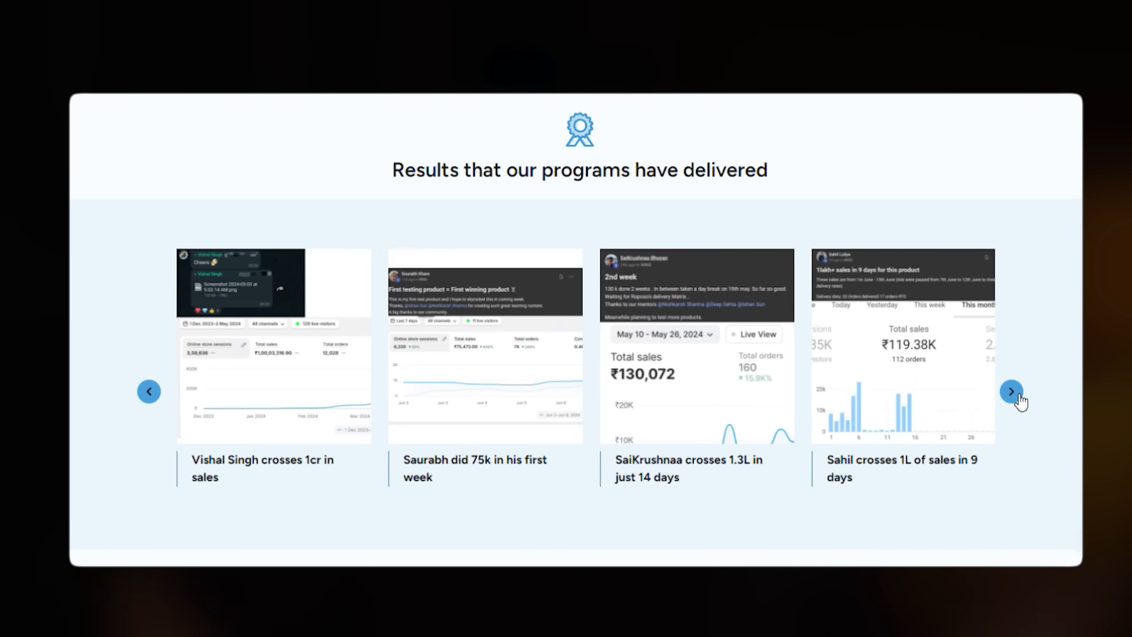
pyautogui.click(1022, 403)
pyautogui.click(1022, 402)
pyautogui.click(1022, 403)
pyautogui.click(1022, 403)
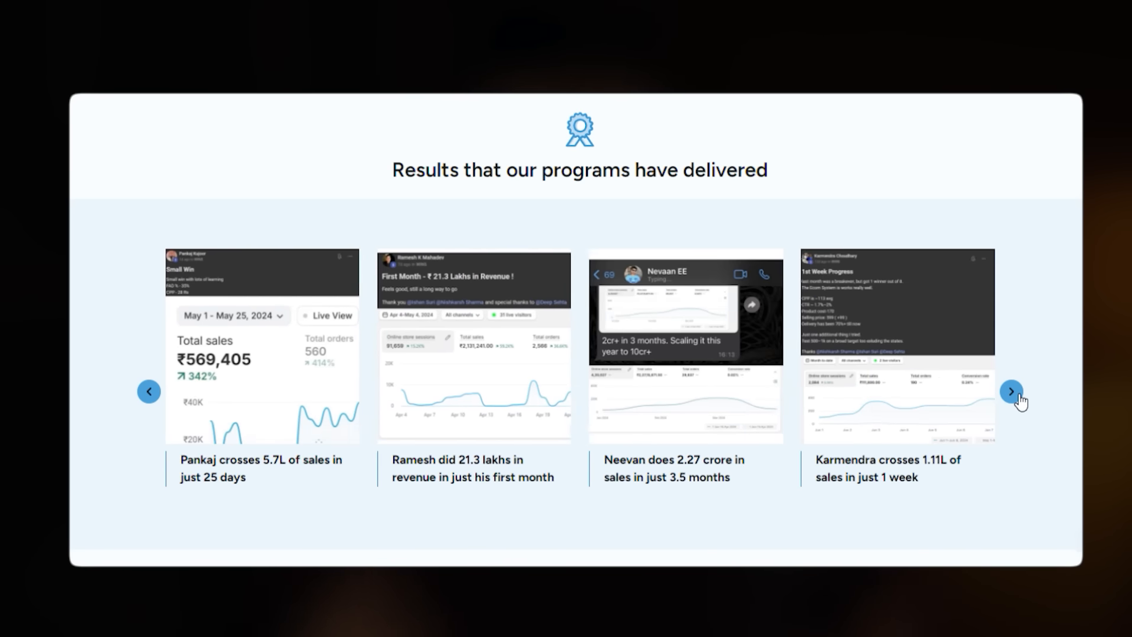
pyautogui.click(1022, 403)
pyautogui.click(1022, 403)
pyautogui.click(1022, 402)
pyautogui.click(1022, 402)
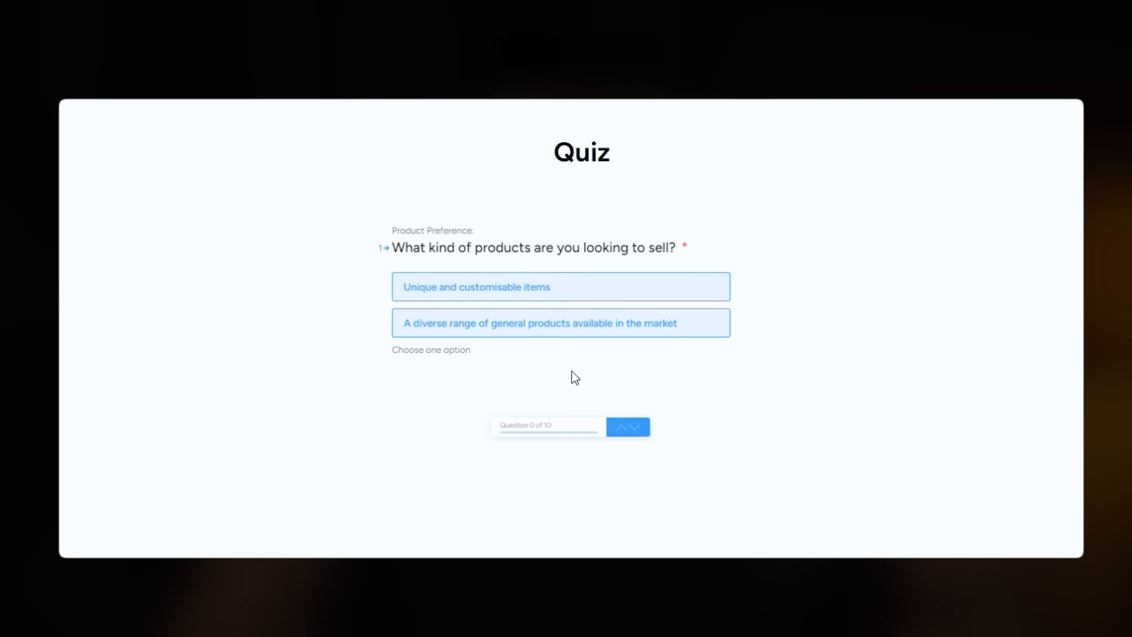
# Answer the first five business model quiz questions, including selling products based on market demand and identifying top-selling products to source.
pyautogui.click(556, 292)
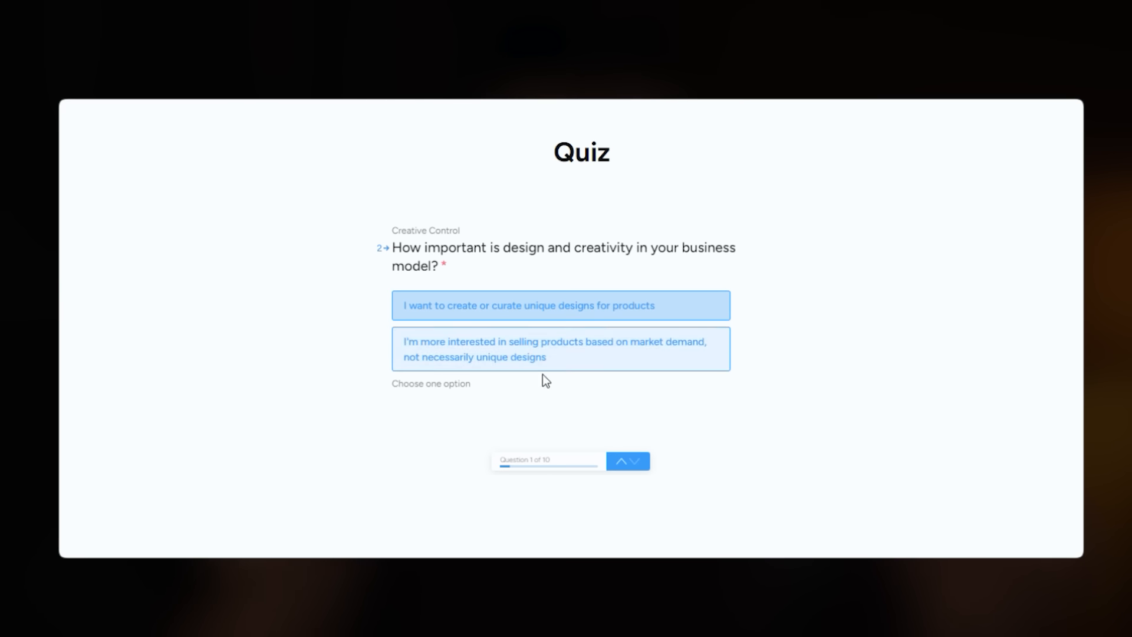
pyautogui.click(528, 360)
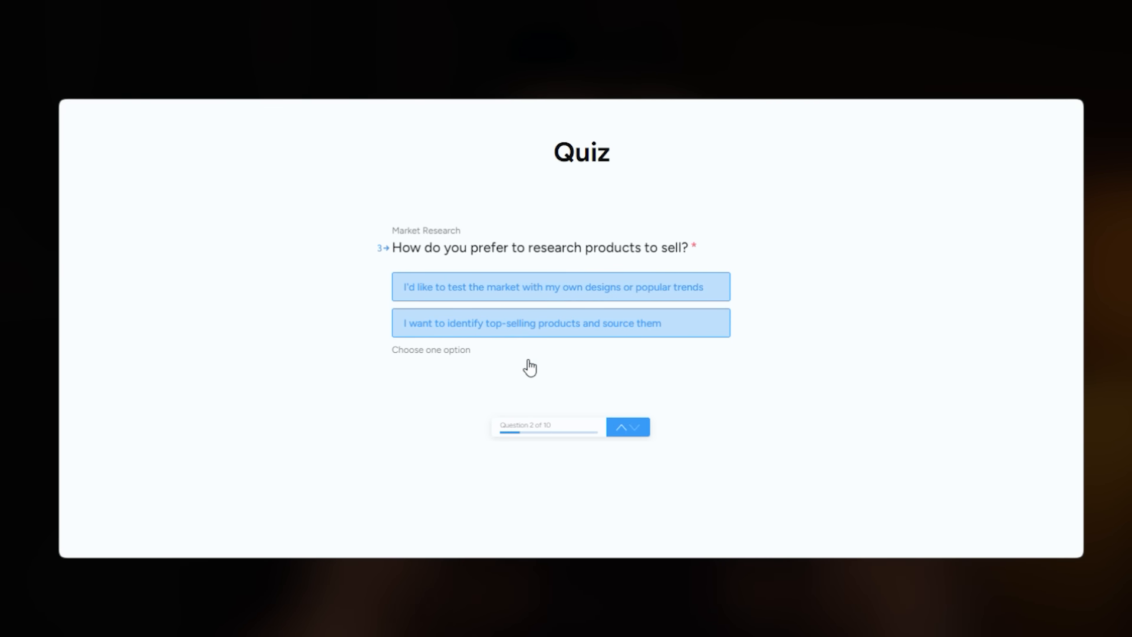
pyautogui.click(530, 328)
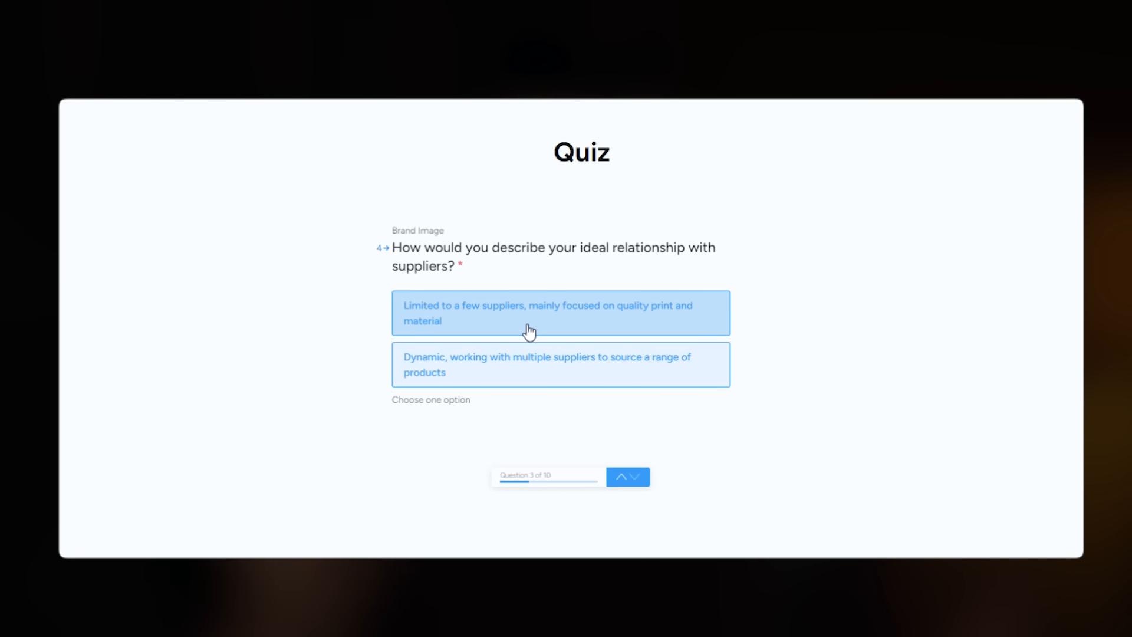
pyautogui.click(529, 332)
pyautogui.click(529, 330)
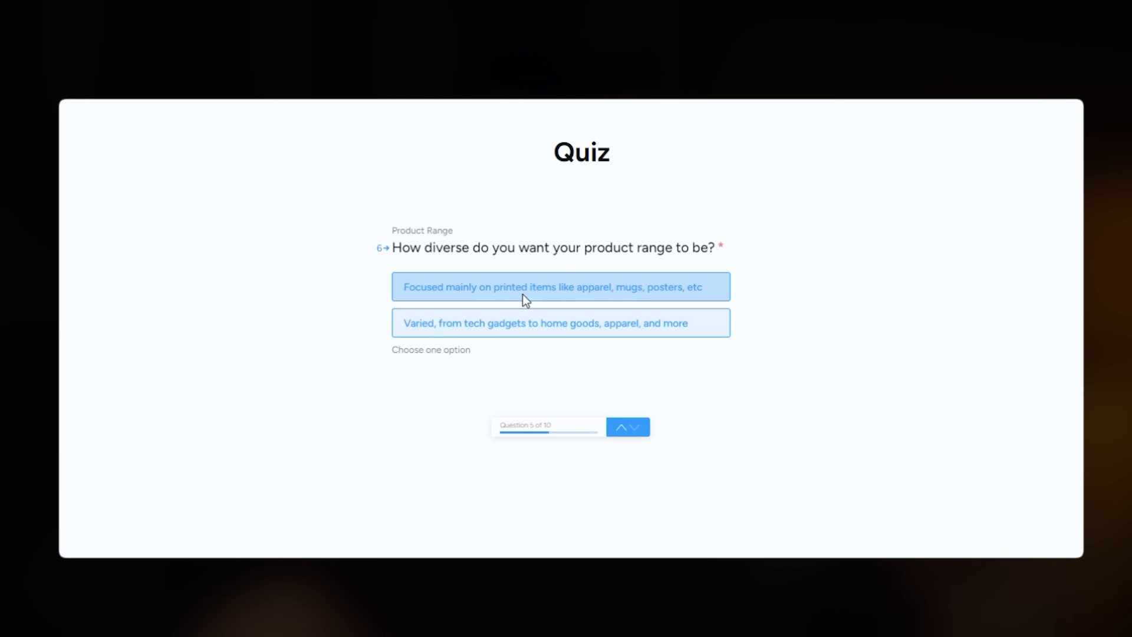
# Finish the quiz, choosing offerings based on market trends, standard products and investing time in researching suppliers and diverse products.
pyautogui.click(530, 302)
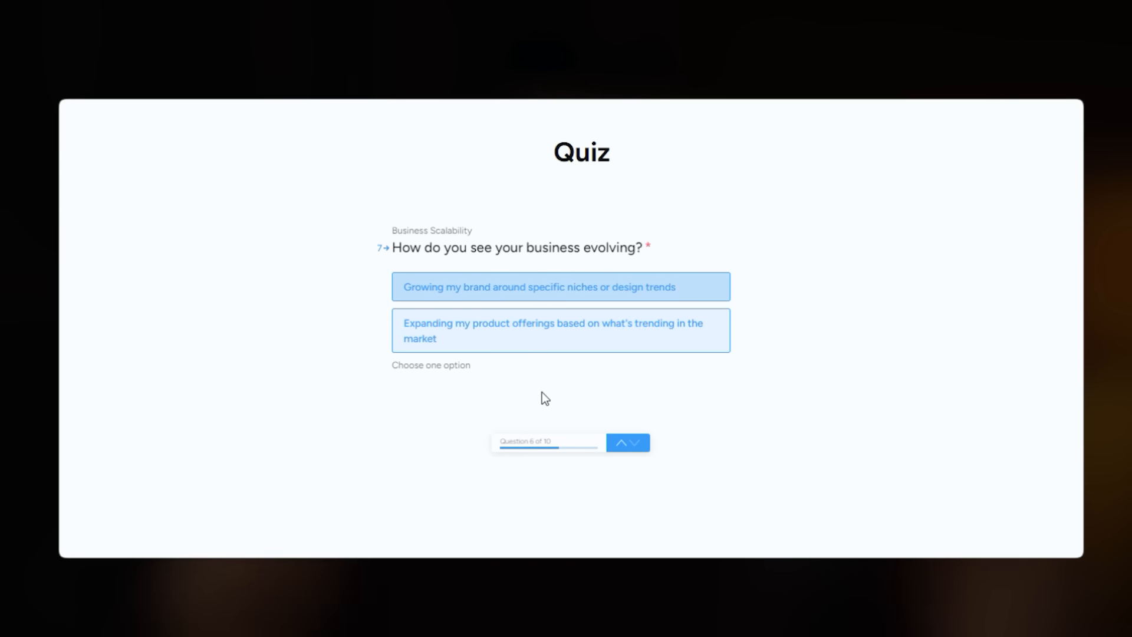
pyautogui.click(551, 353)
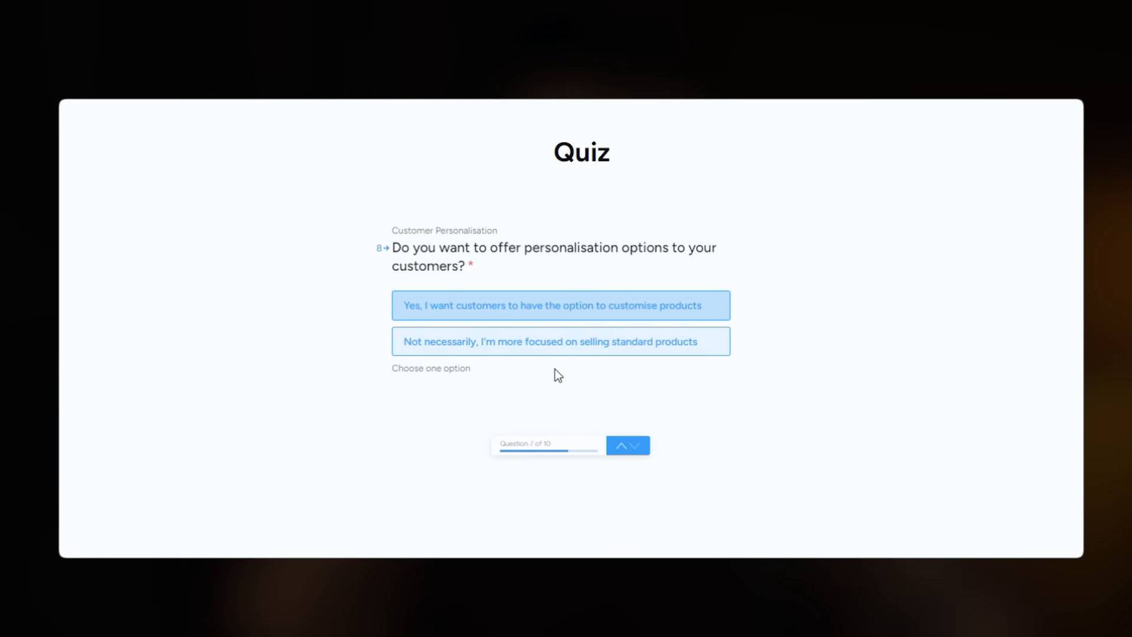
pyautogui.click(555, 354)
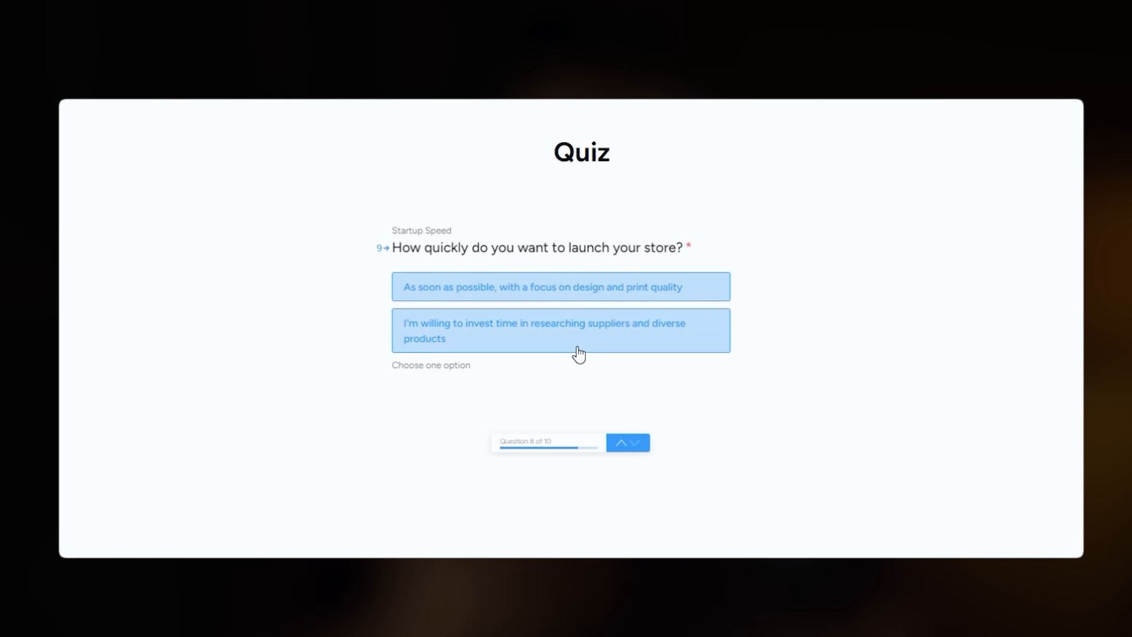
pyautogui.click(576, 347)
pyautogui.click(543, 331)
pyautogui.click(429, 388)
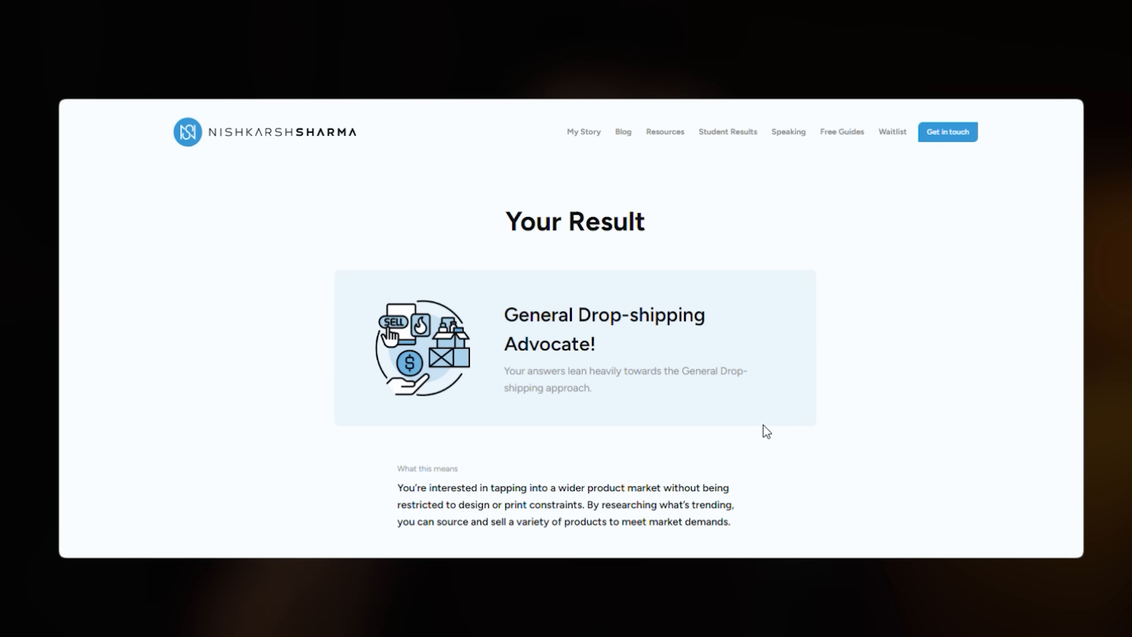
# Read the quiz result and look through the Ecom Edge Accelerator Program page and its joining requirements.
pyautogui.scroll(-5, 729, 413)
pyautogui.click(729, 413)
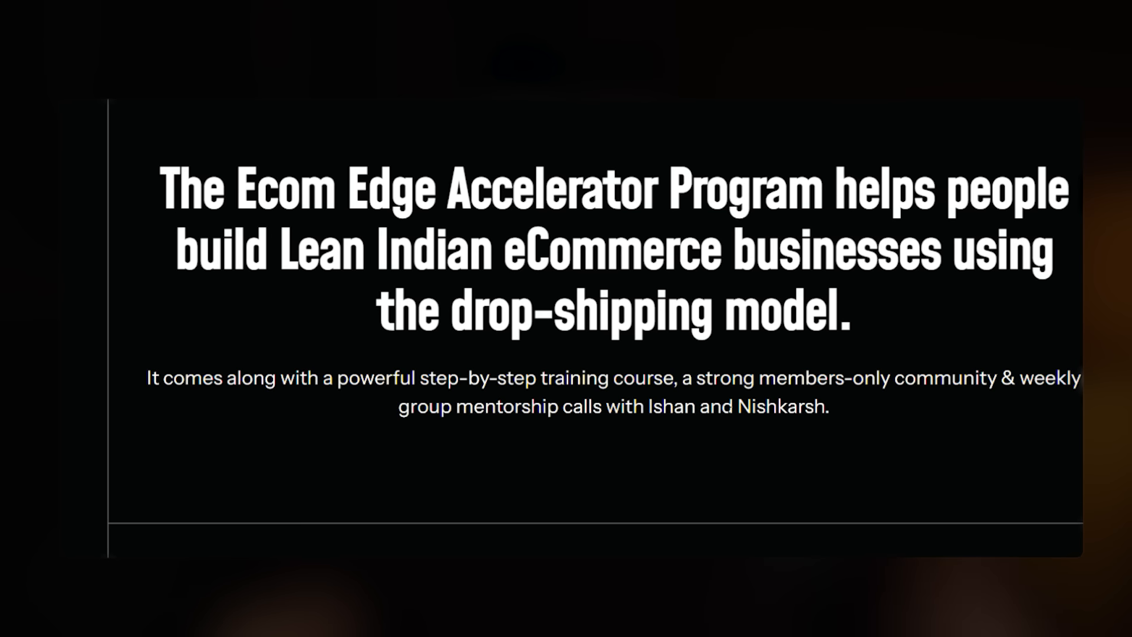
pyautogui.scroll(-8, 730, 404)
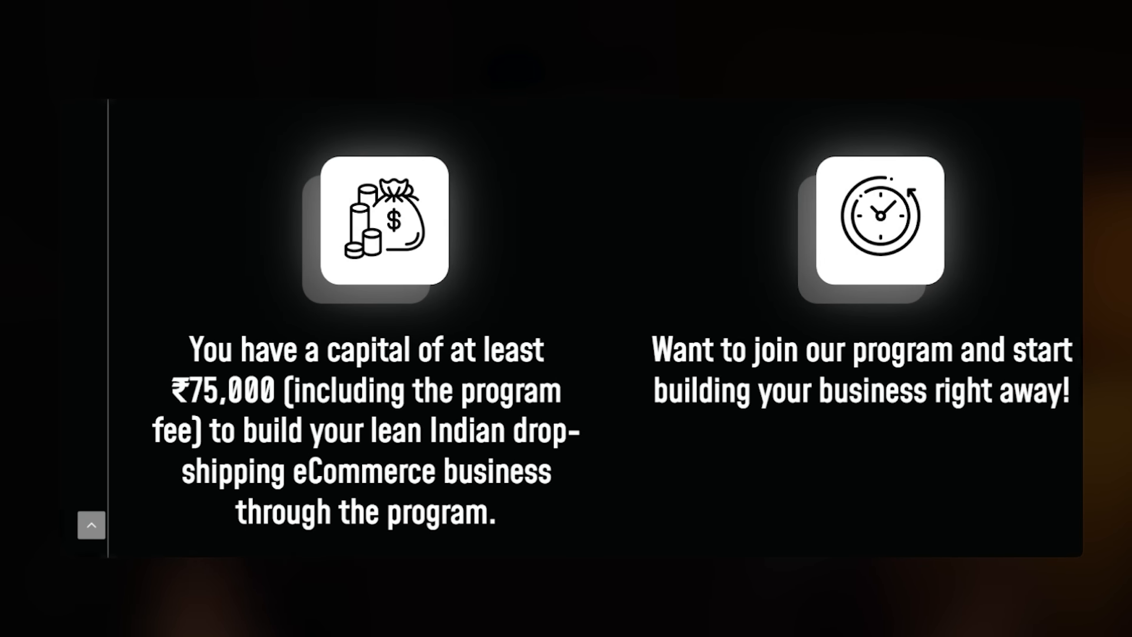
pyautogui.scroll(-9, 721, 405)
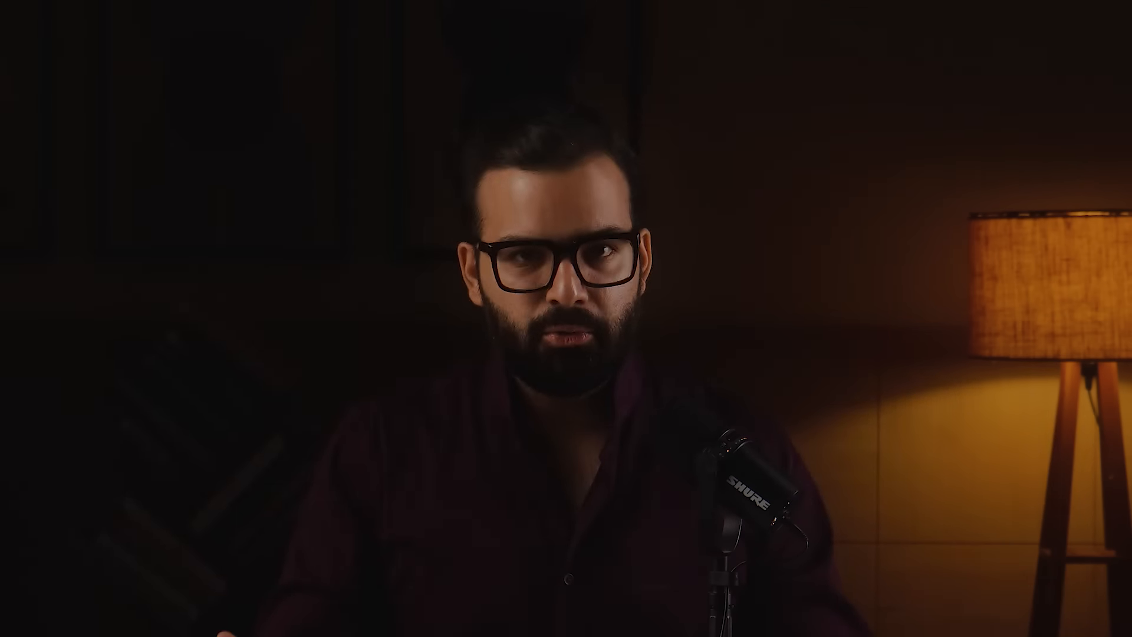